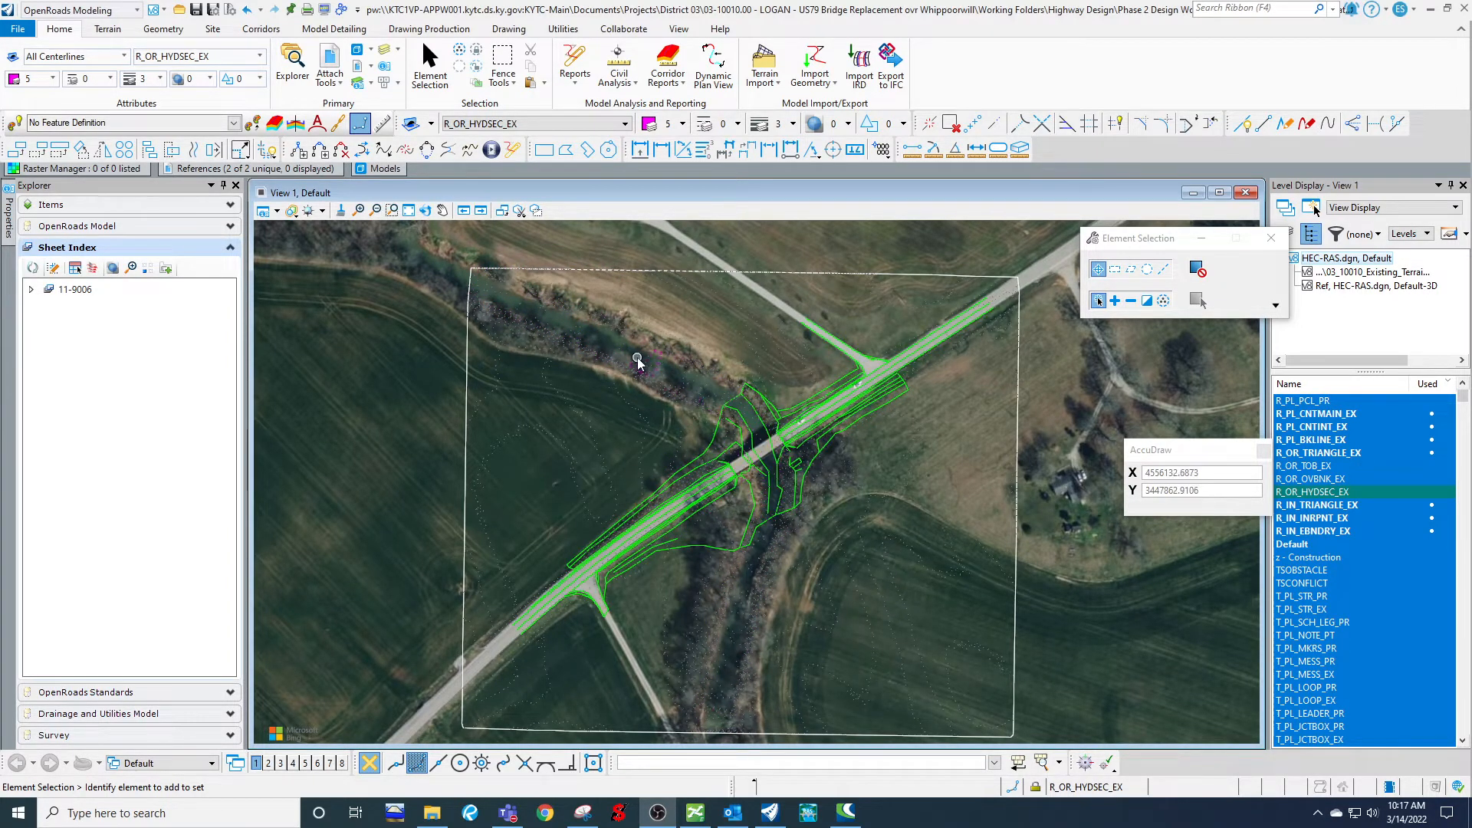
# Start a complex element by PI for the stream centerline and name it Whippoorwill Creek.
pyautogui.click(157, 30)
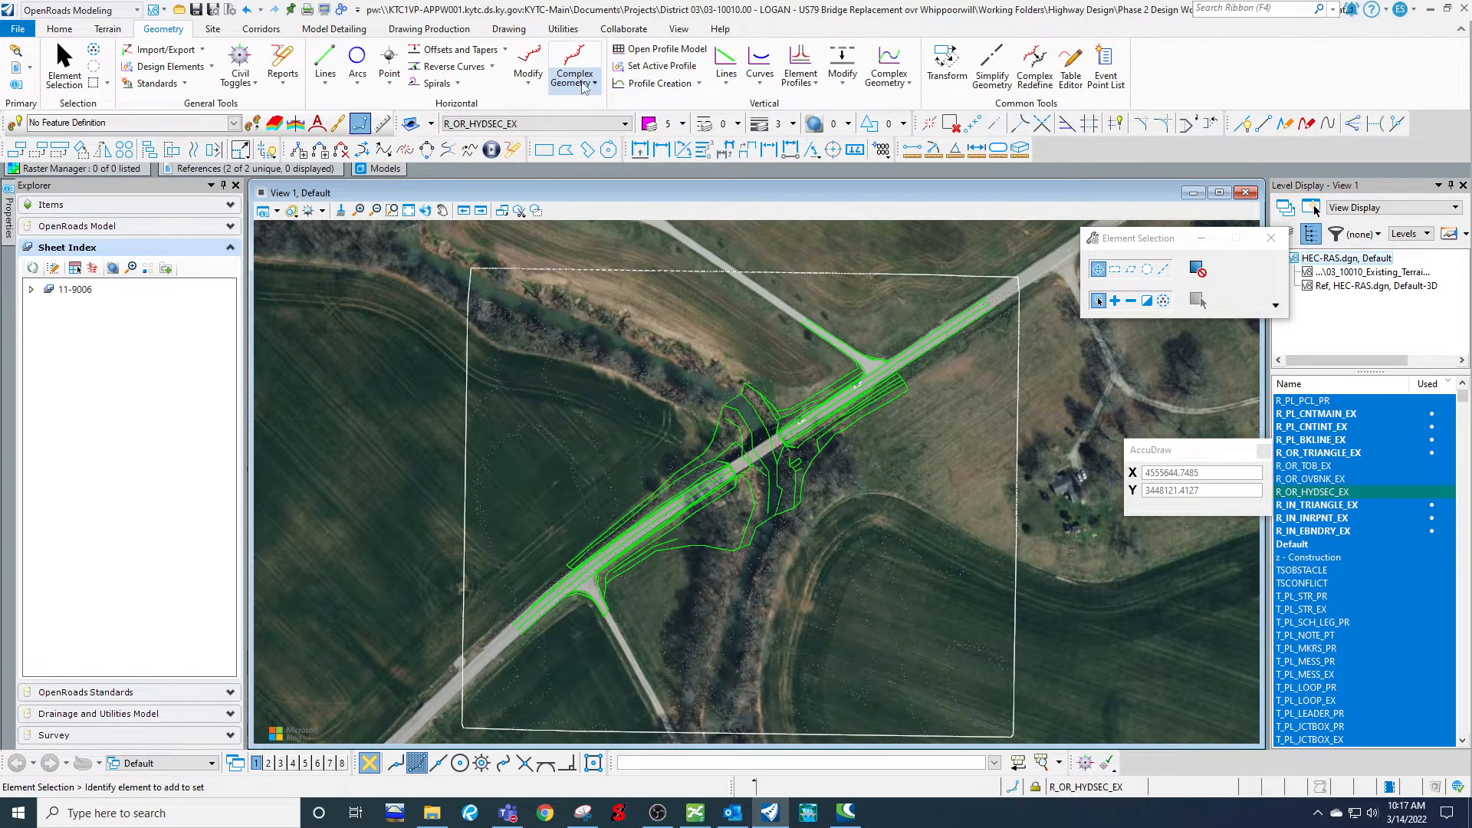
pyautogui.click(586, 62)
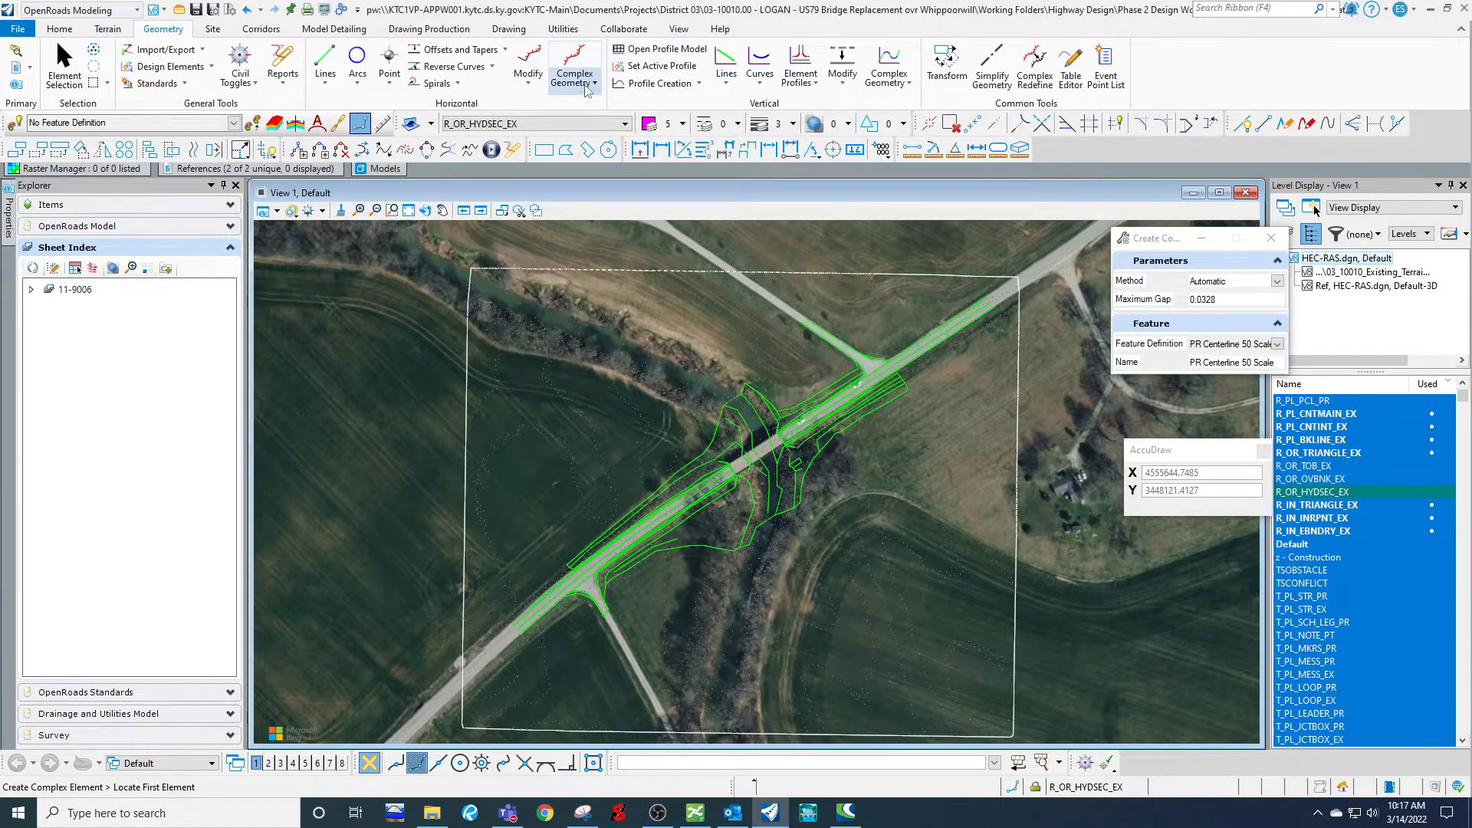
pyautogui.click(584, 80)
pyautogui.click(605, 125)
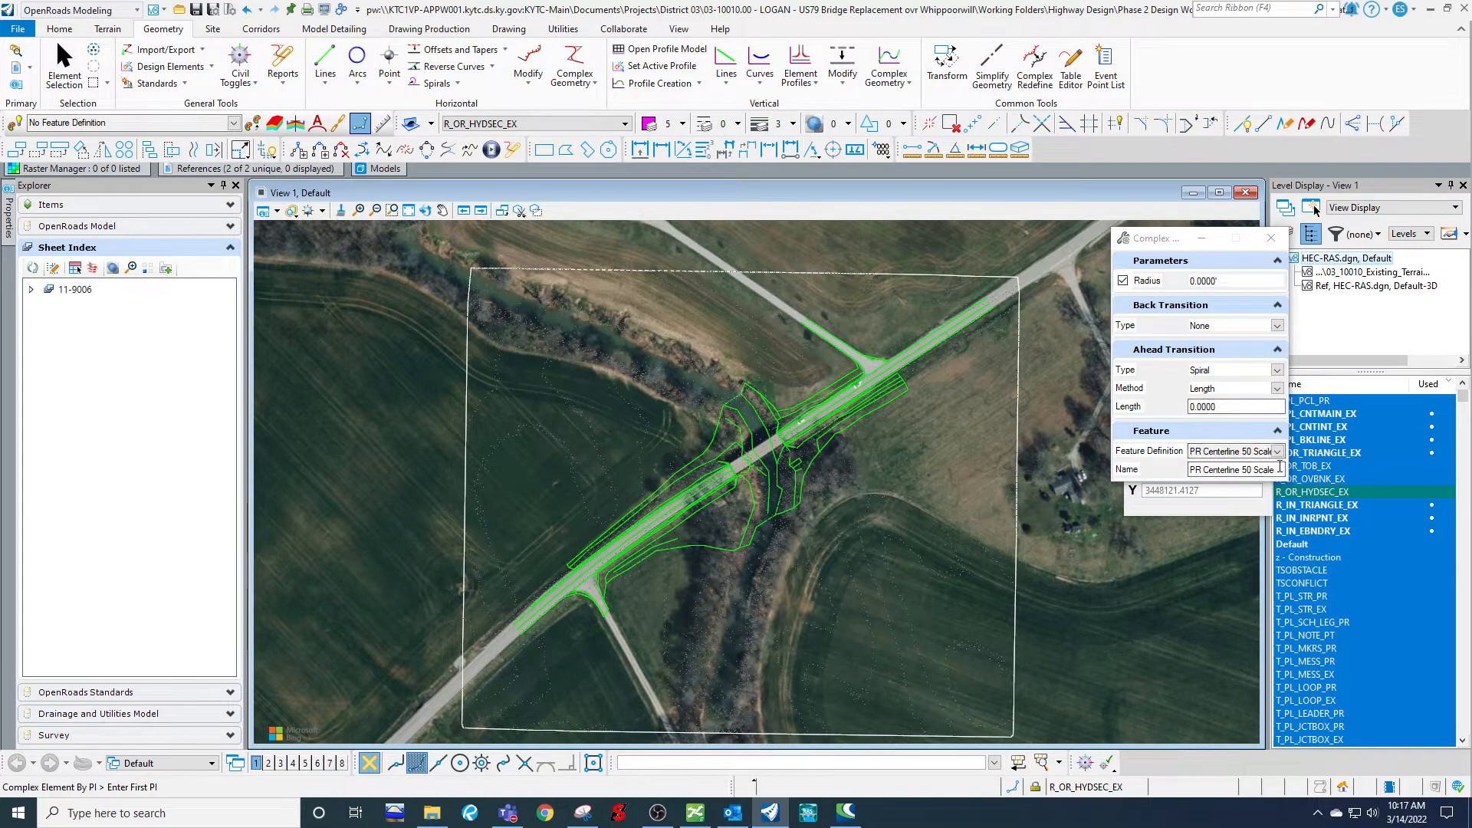
pyautogui.doubleClick(1280, 469)
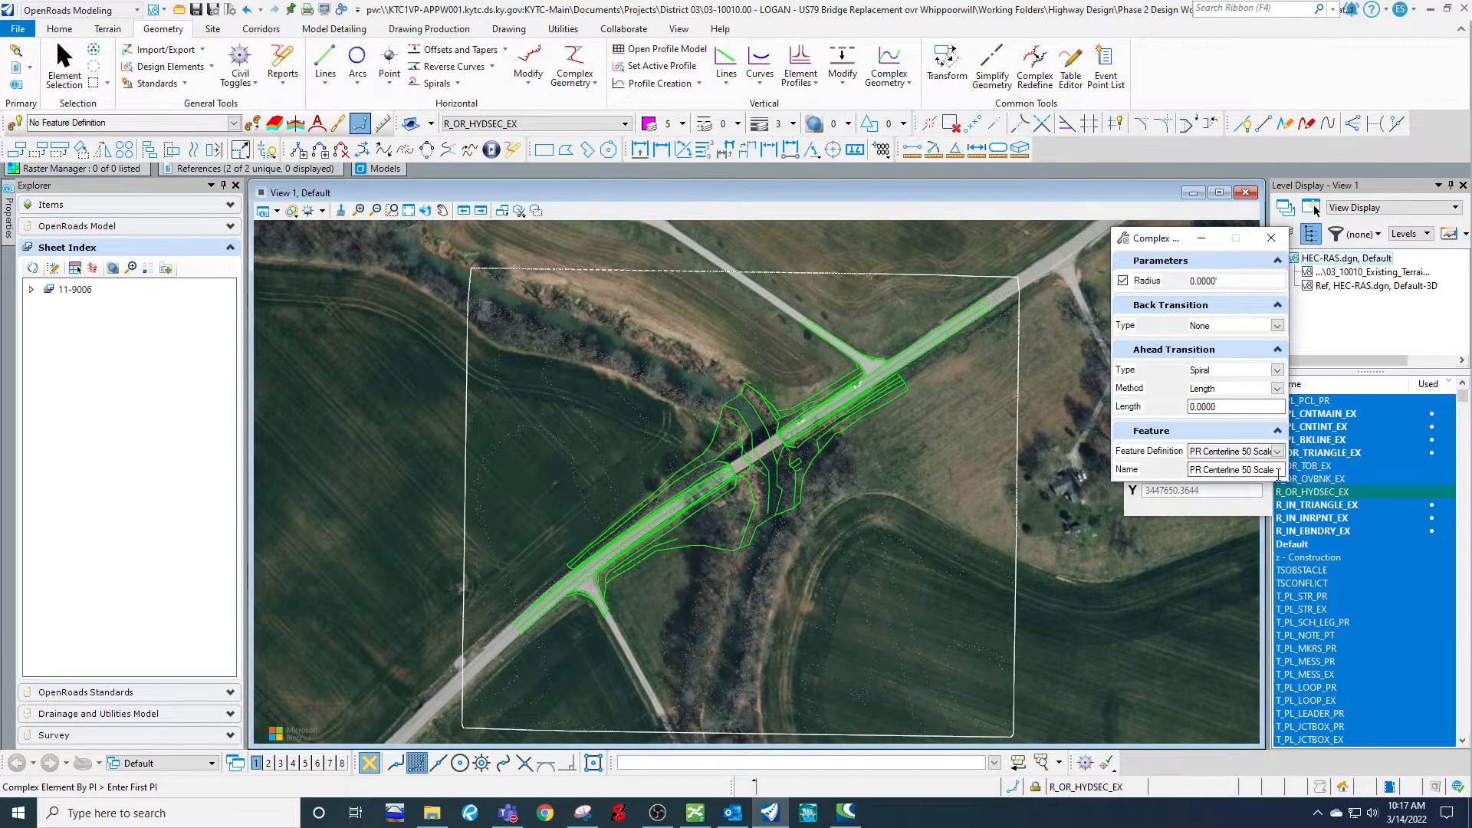
pyautogui.click(1276, 470)
pyautogui.write('Whippoorwill Creek')
# Place the centerline's zero-radius PIs along the creek, from just south of the terrain boundary north through the bridge crossing.
pyautogui.moveTo(731, 695); pyautogui.dragTo(731, 609, button='middle')
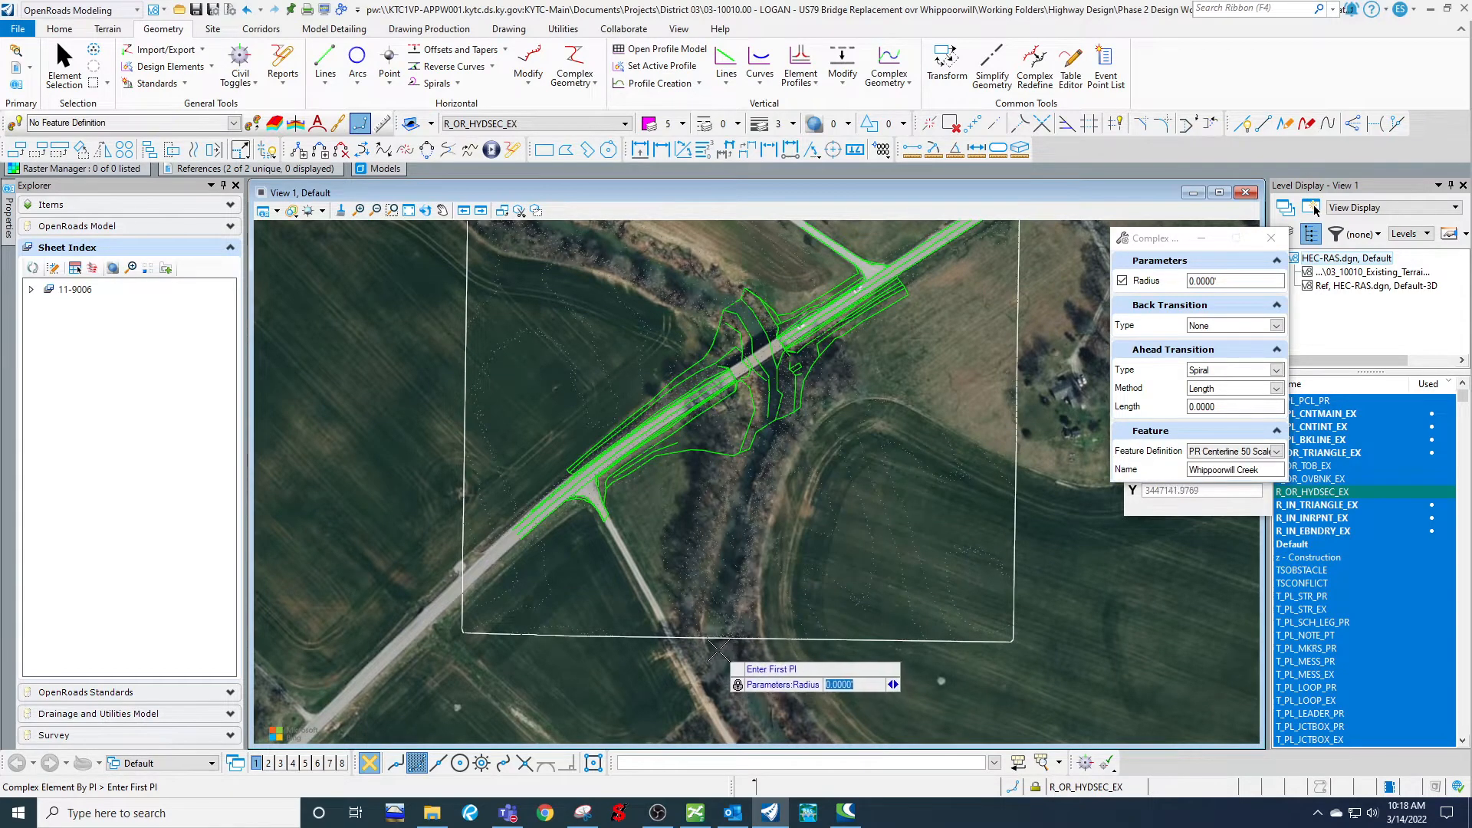
pyautogui.click(715, 648)
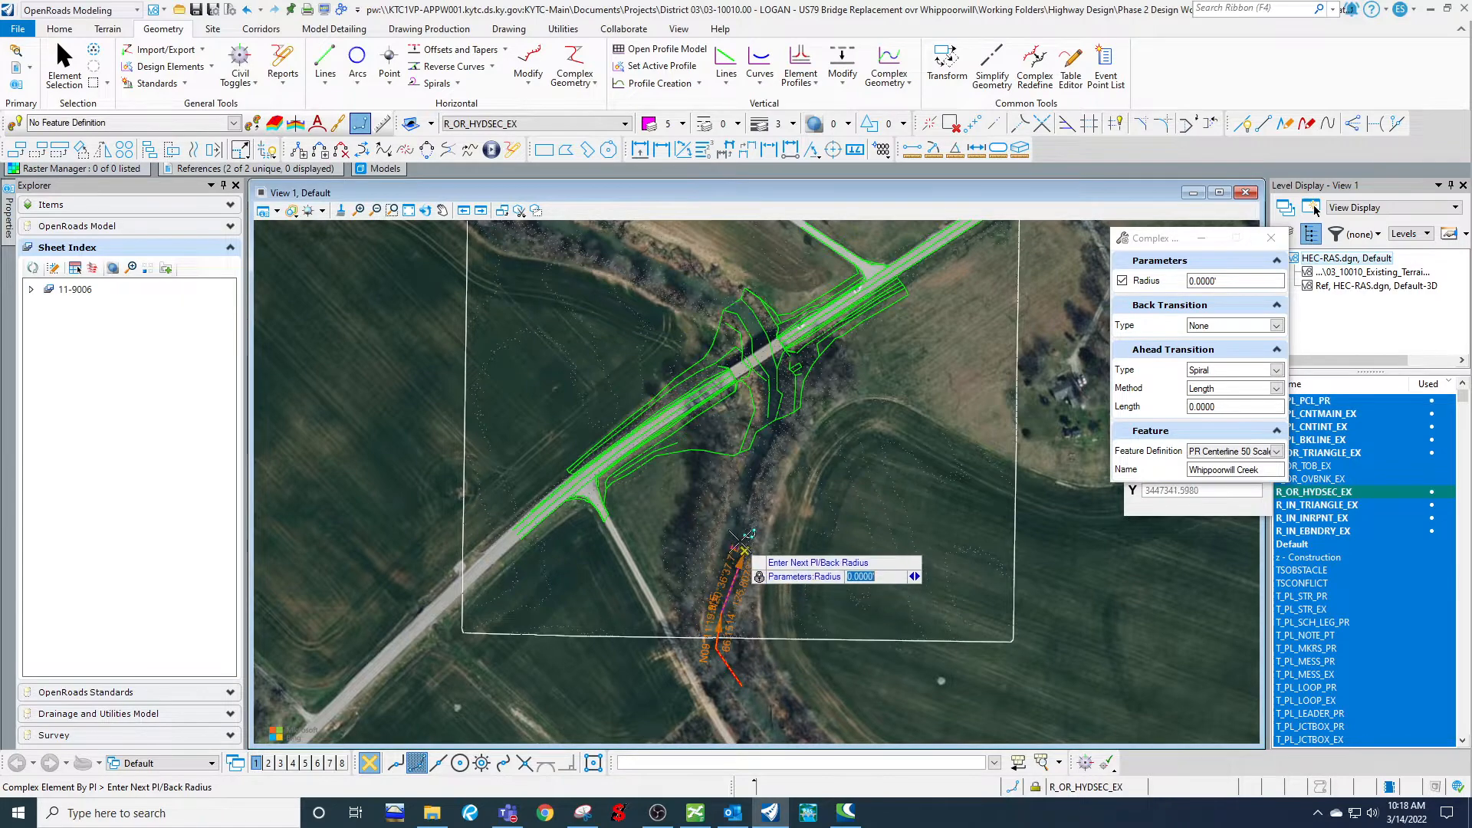
pyautogui.click(740, 546)
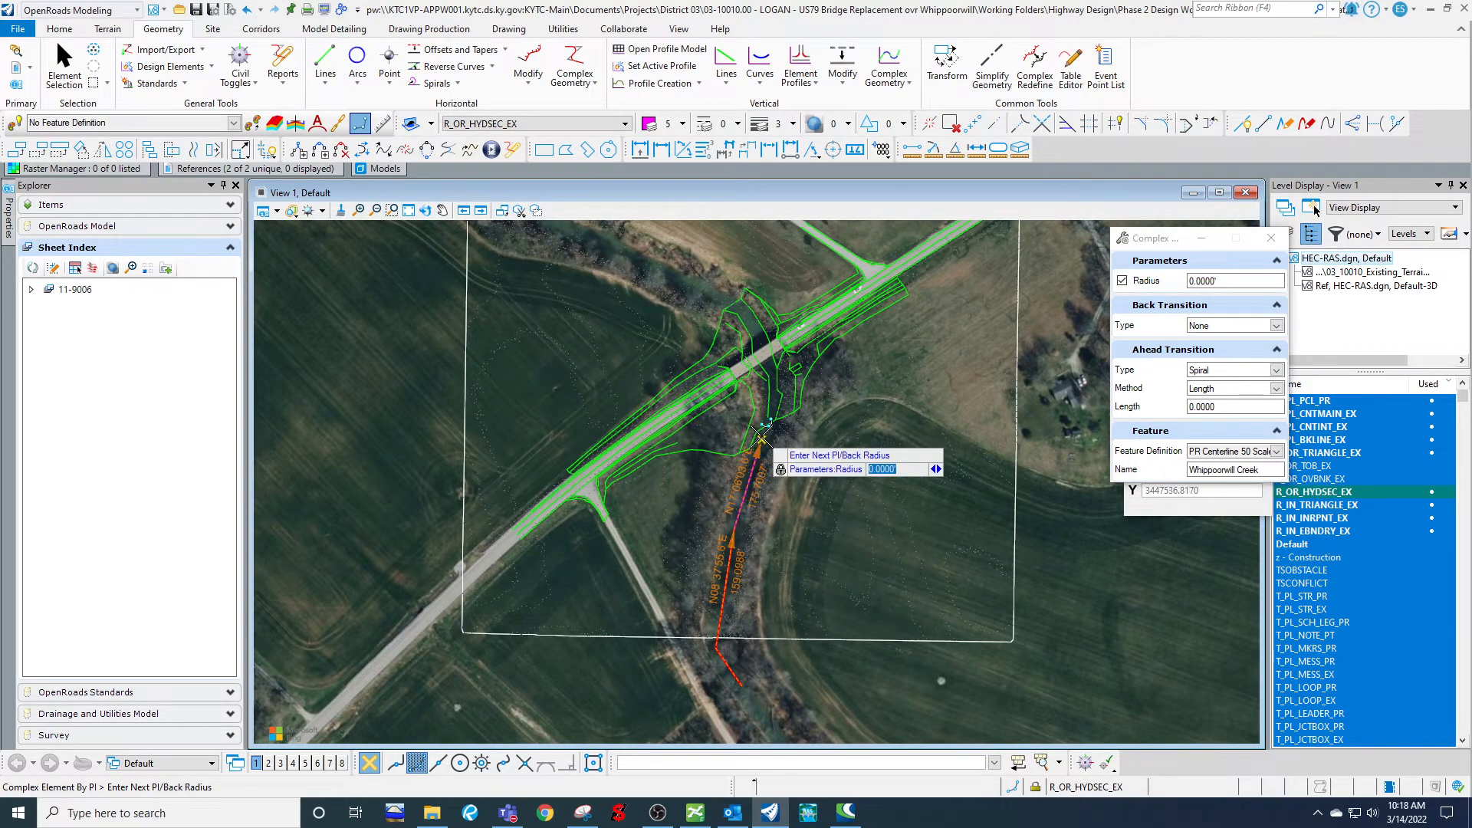
pyautogui.scroll(3, 760, 436)
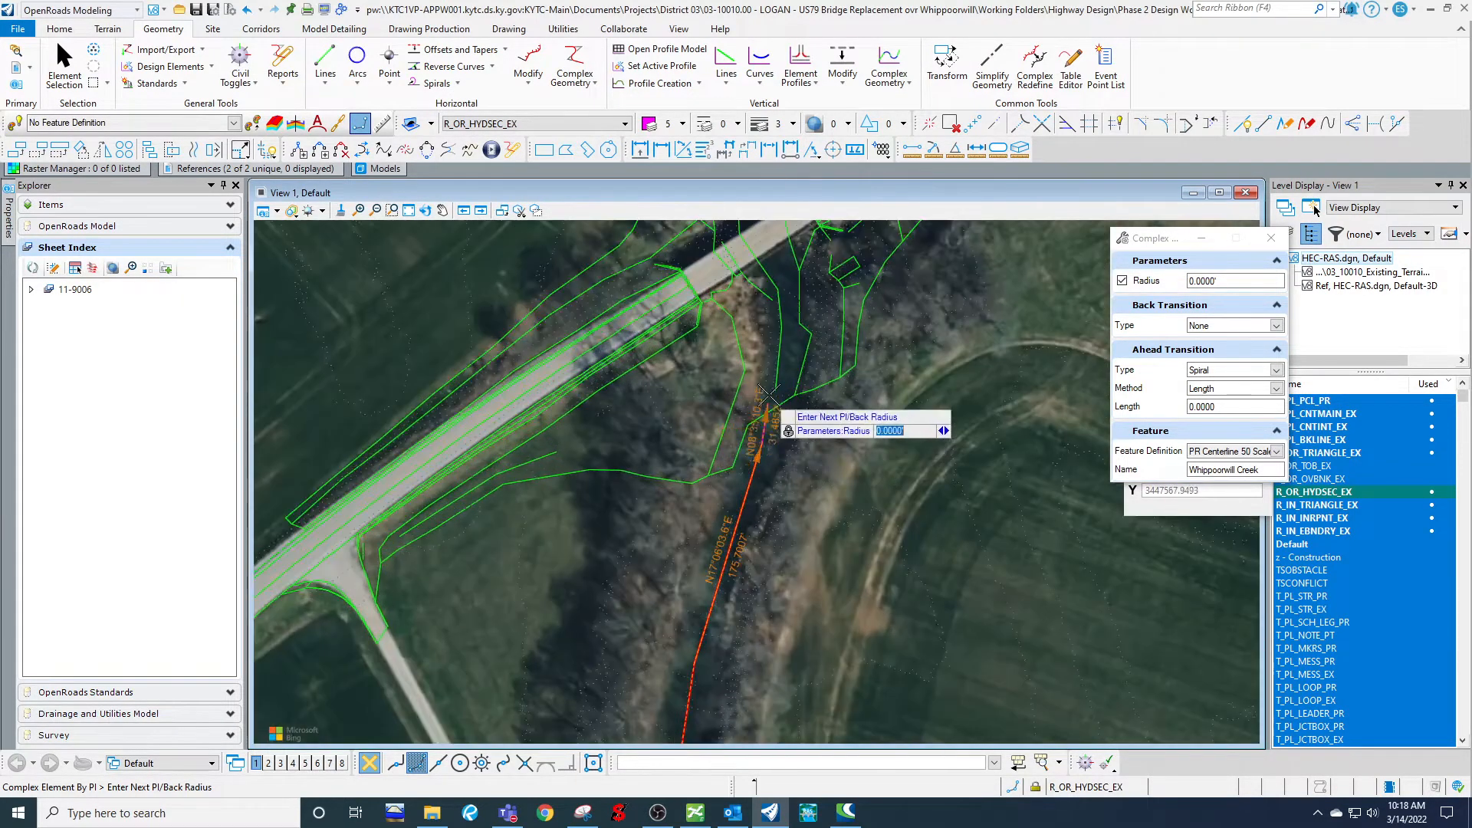
pyautogui.click(782, 367)
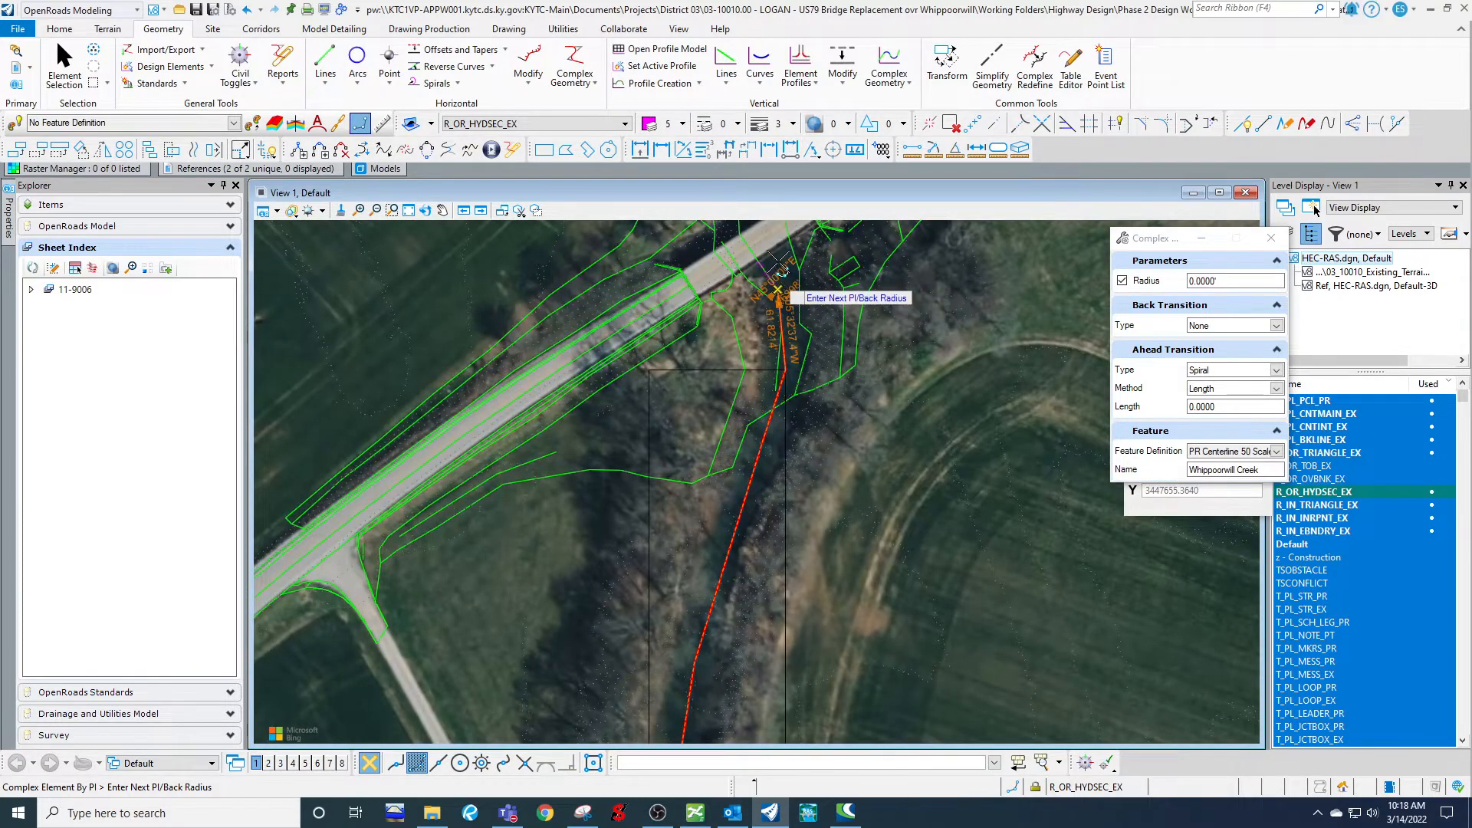
pyautogui.moveTo(767, 259); pyautogui.dragTo(785, 435, button='middle')
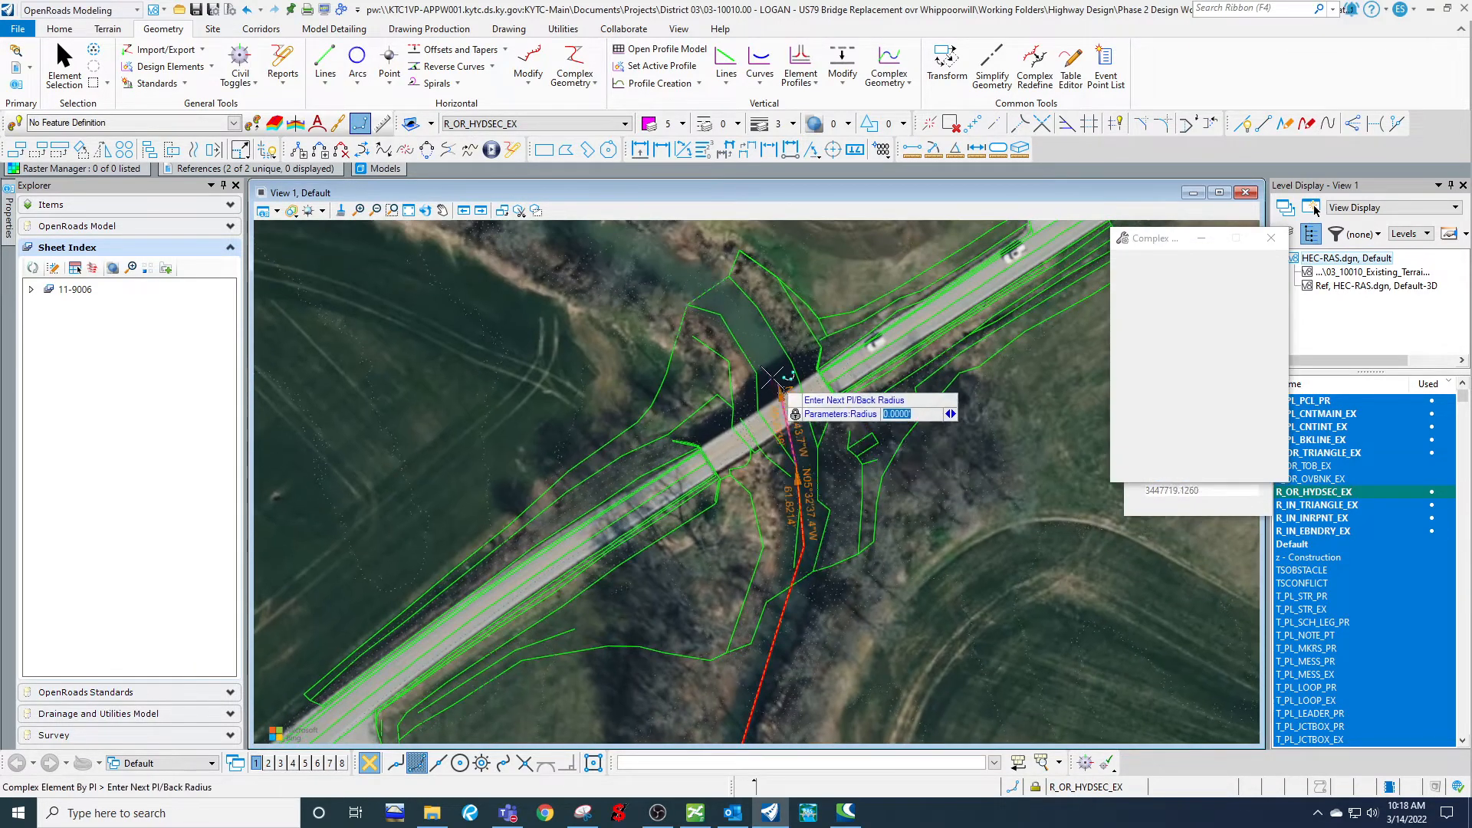
pyautogui.click(769, 360)
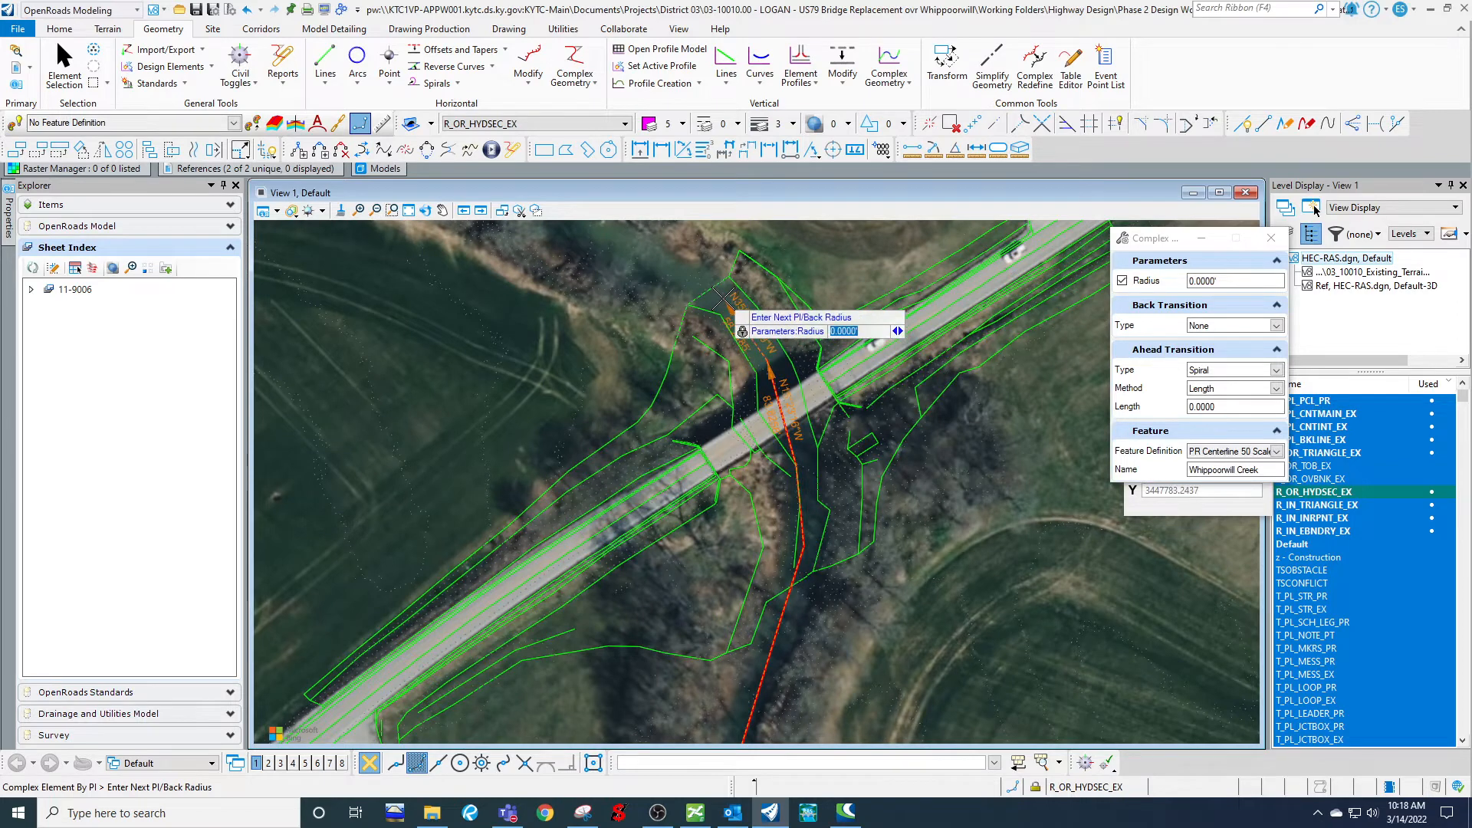
# Continue the creek centerline upstream from the bridge to just past the terrain boundary's northwest corner and finish the element.
pyautogui.moveTo(644, 275); pyautogui.dragTo(748, 439, button='middle')
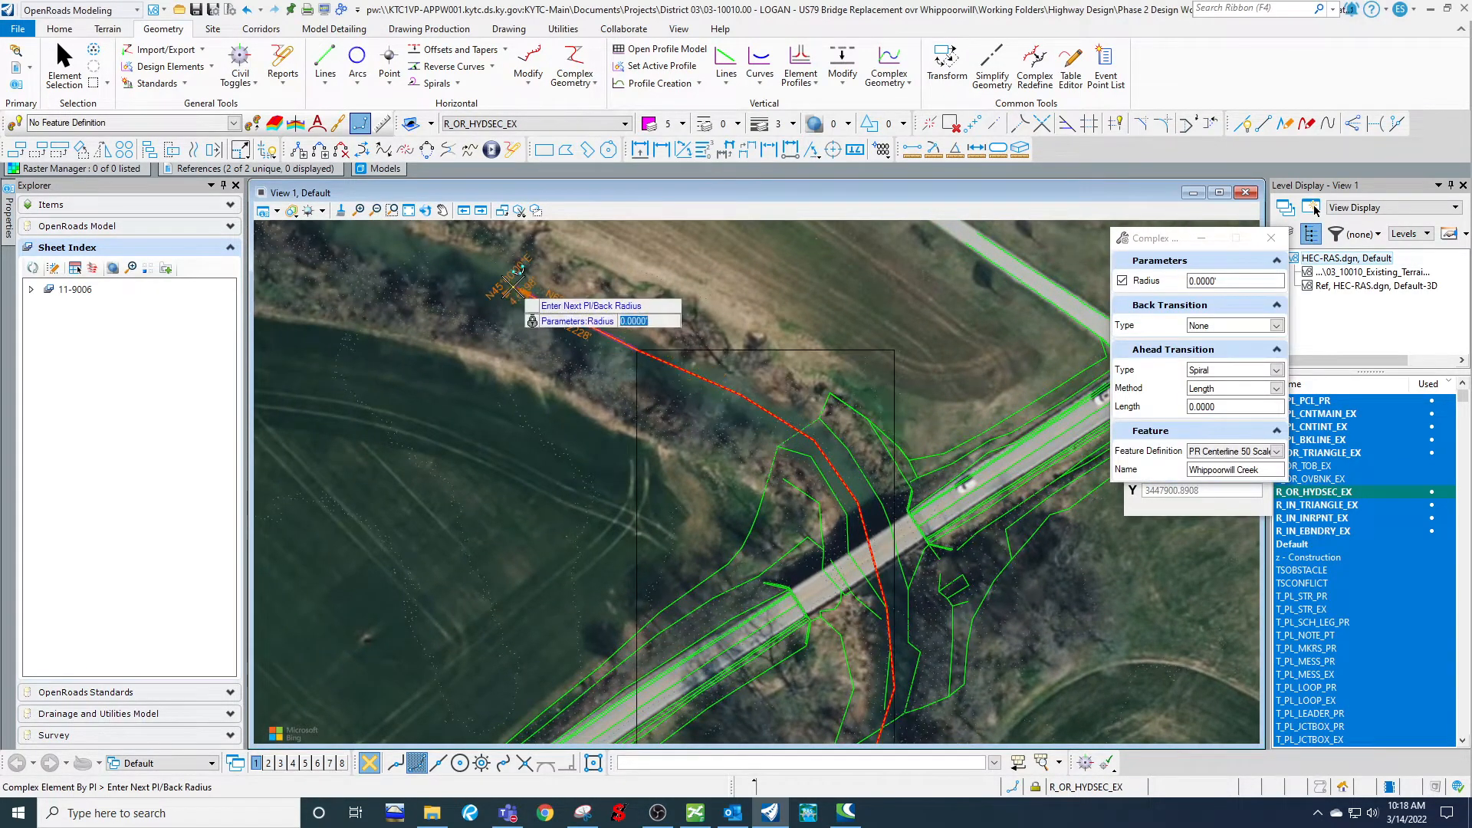
pyautogui.moveTo(442, 262); pyautogui.dragTo(684, 383, button='middle')
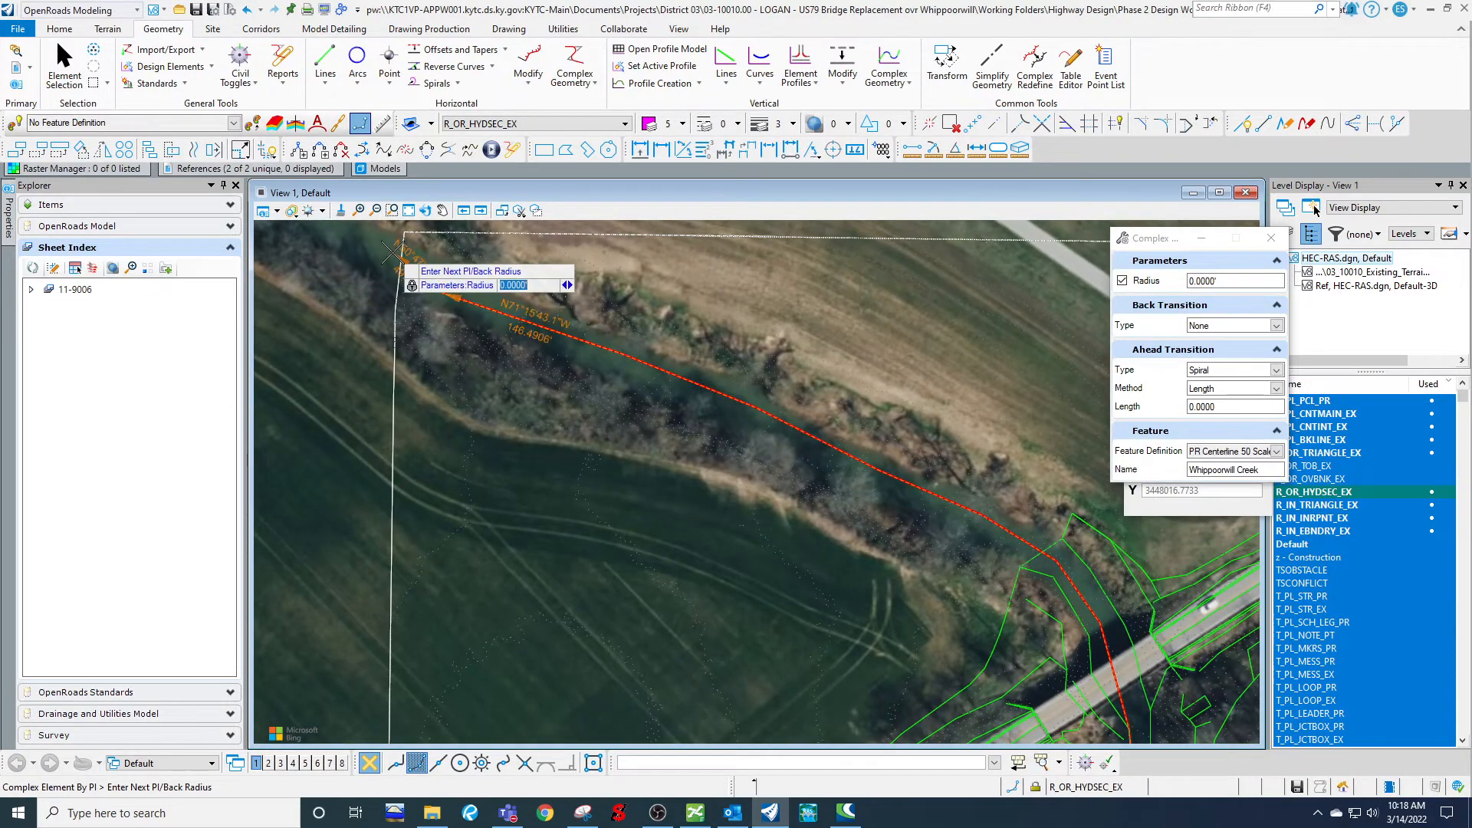
pyautogui.click(394, 253)
pyautogui.rightClick(403, 257)
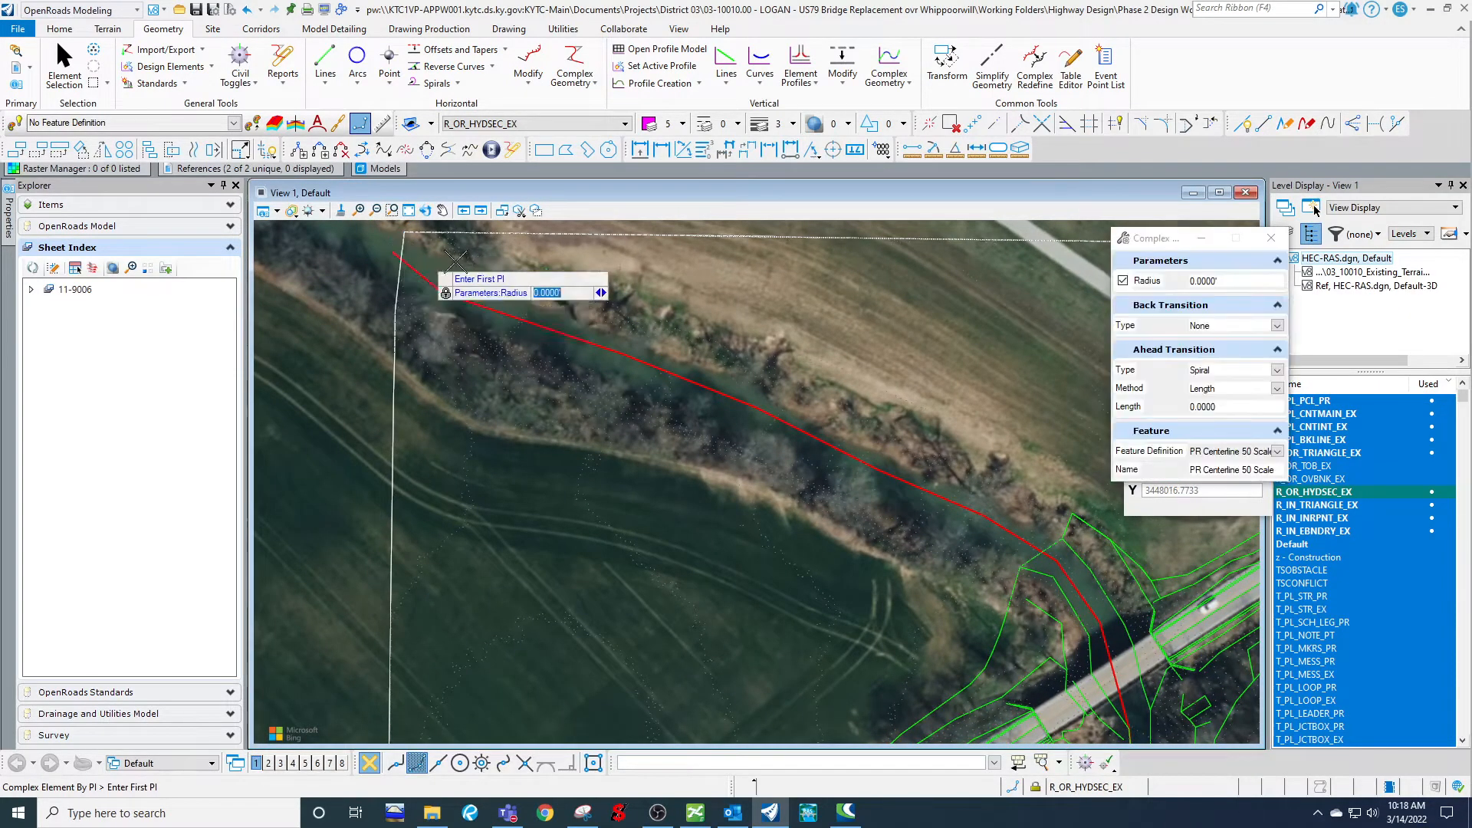
pyautogui.rightClick(725, 372)
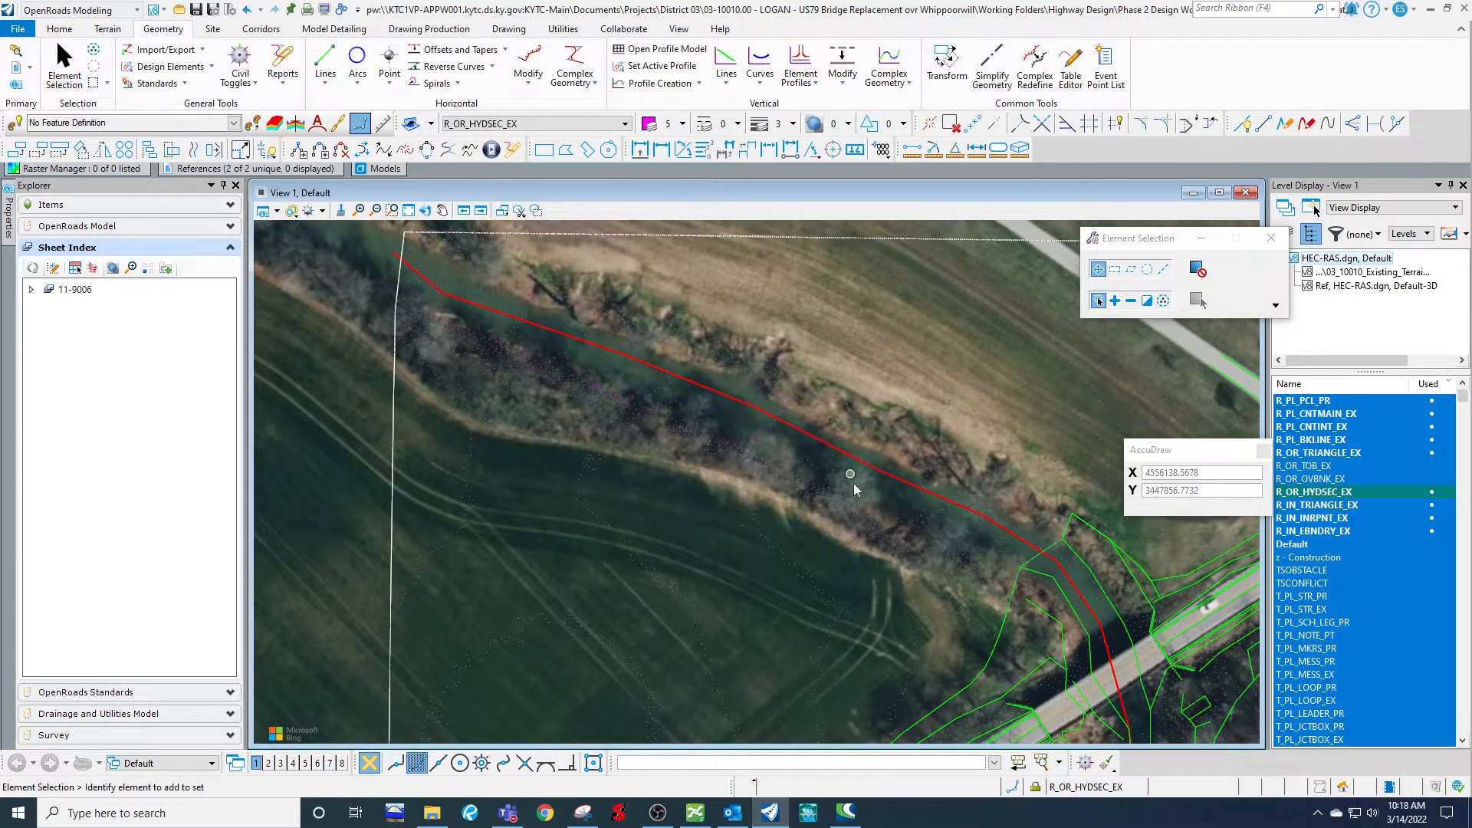
# Make R_OR_TOB_EX the active level.
pyautogui.moveTo(853, 482); pyautogui.dragTo(684, 344, button='middle')
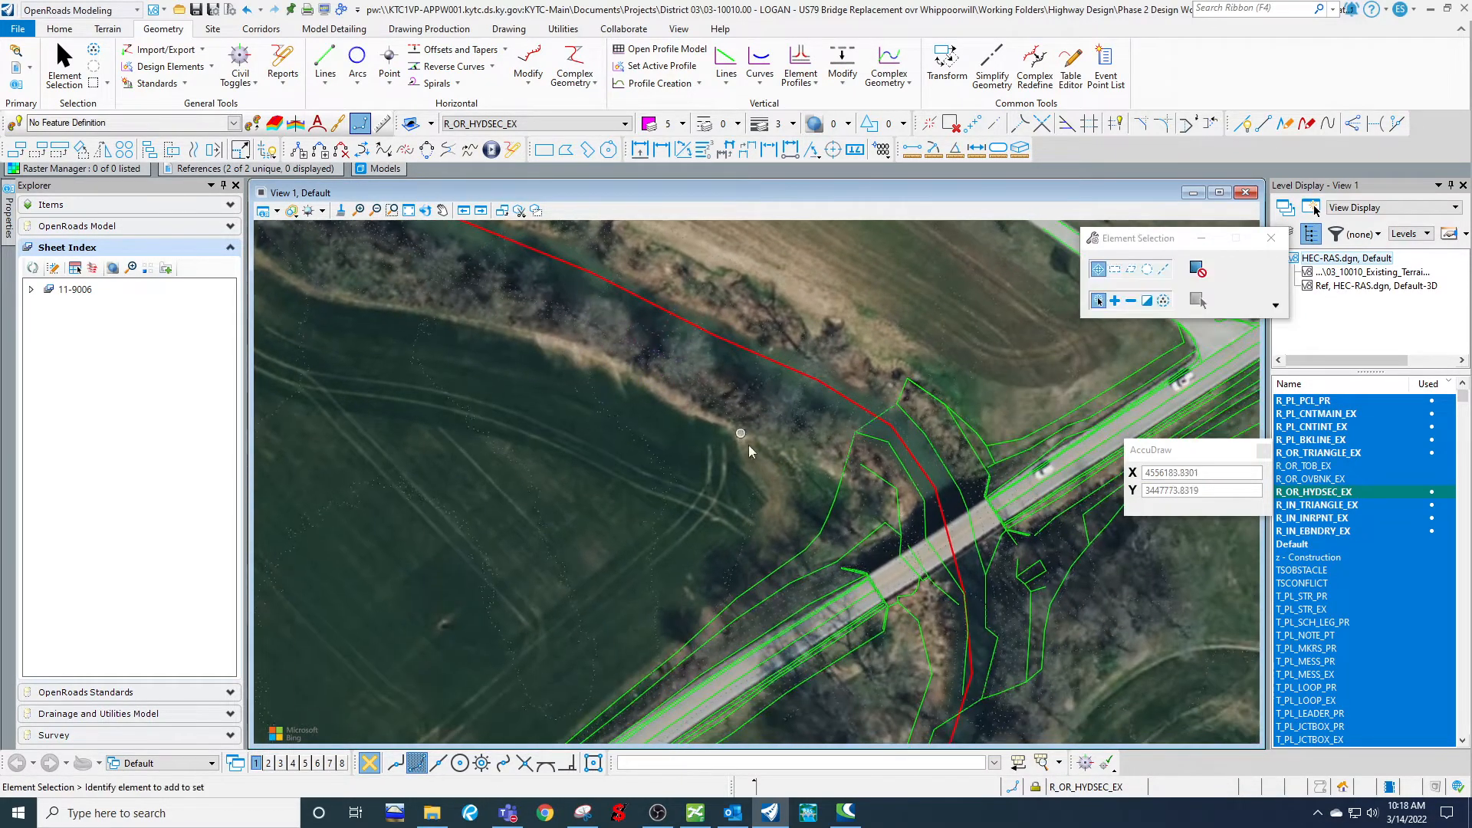
pyautogui.moveTo(749, 451); pyautogui.dragTo(726, 393, button='middle')
pyautogui.scroll(-4, 690, 374)
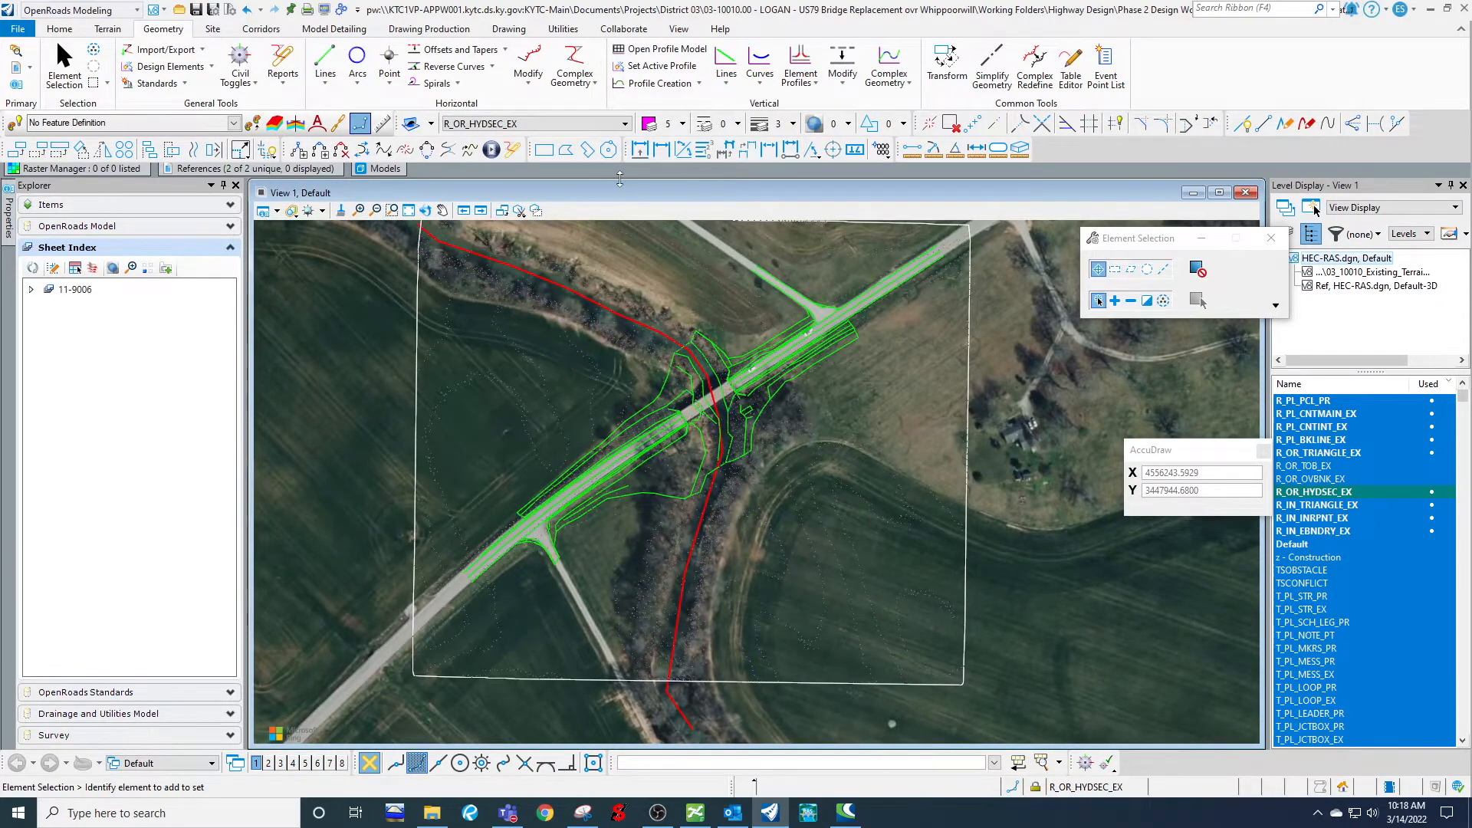
pyautogui.doubleClick(1333, 468)
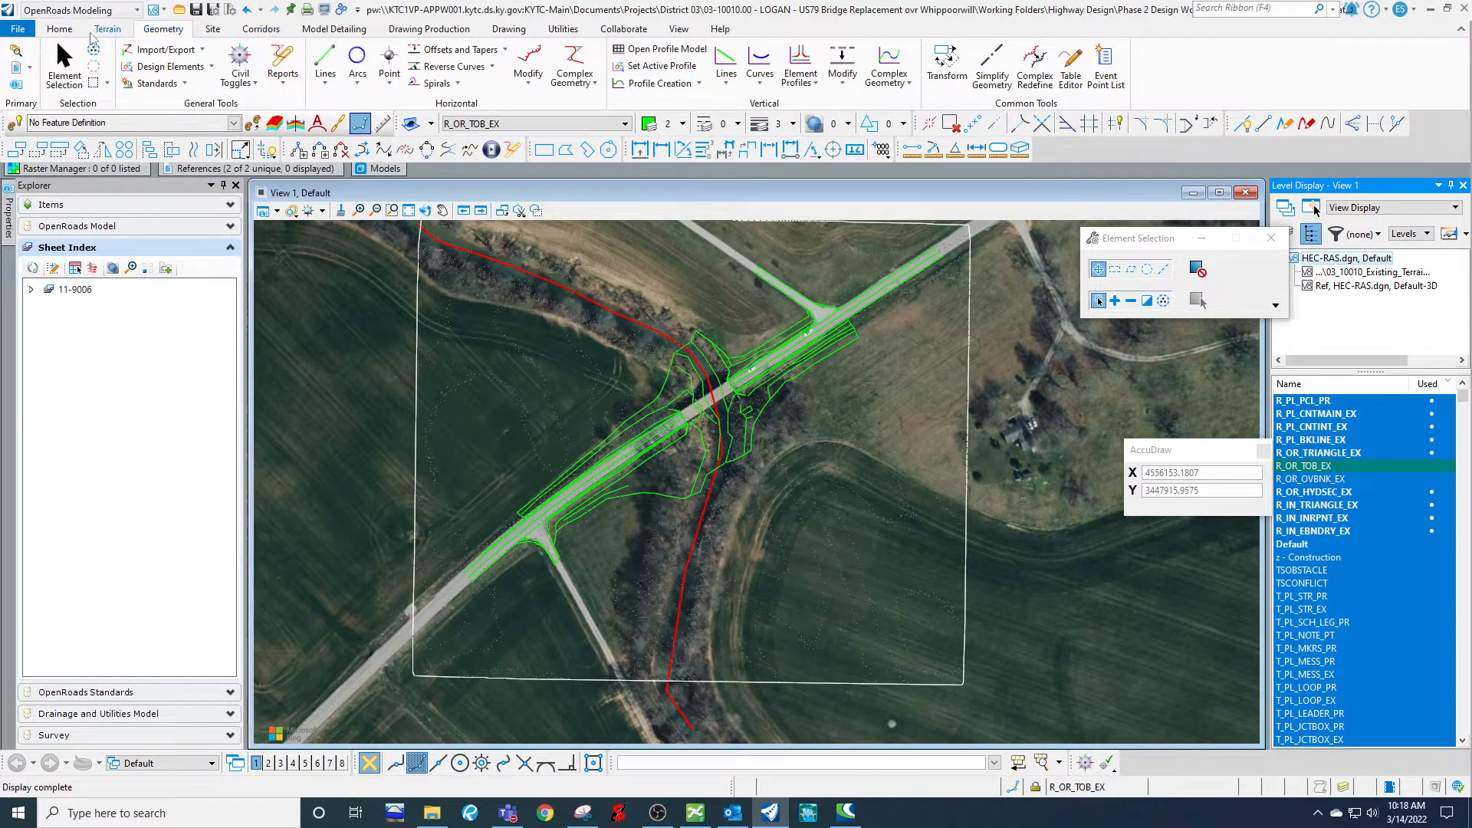
# Begin a SmartLine for the creek's west top of bank at the southern terrain boundary, placing its first vertices northward.
pyautogui.click(62, 30)
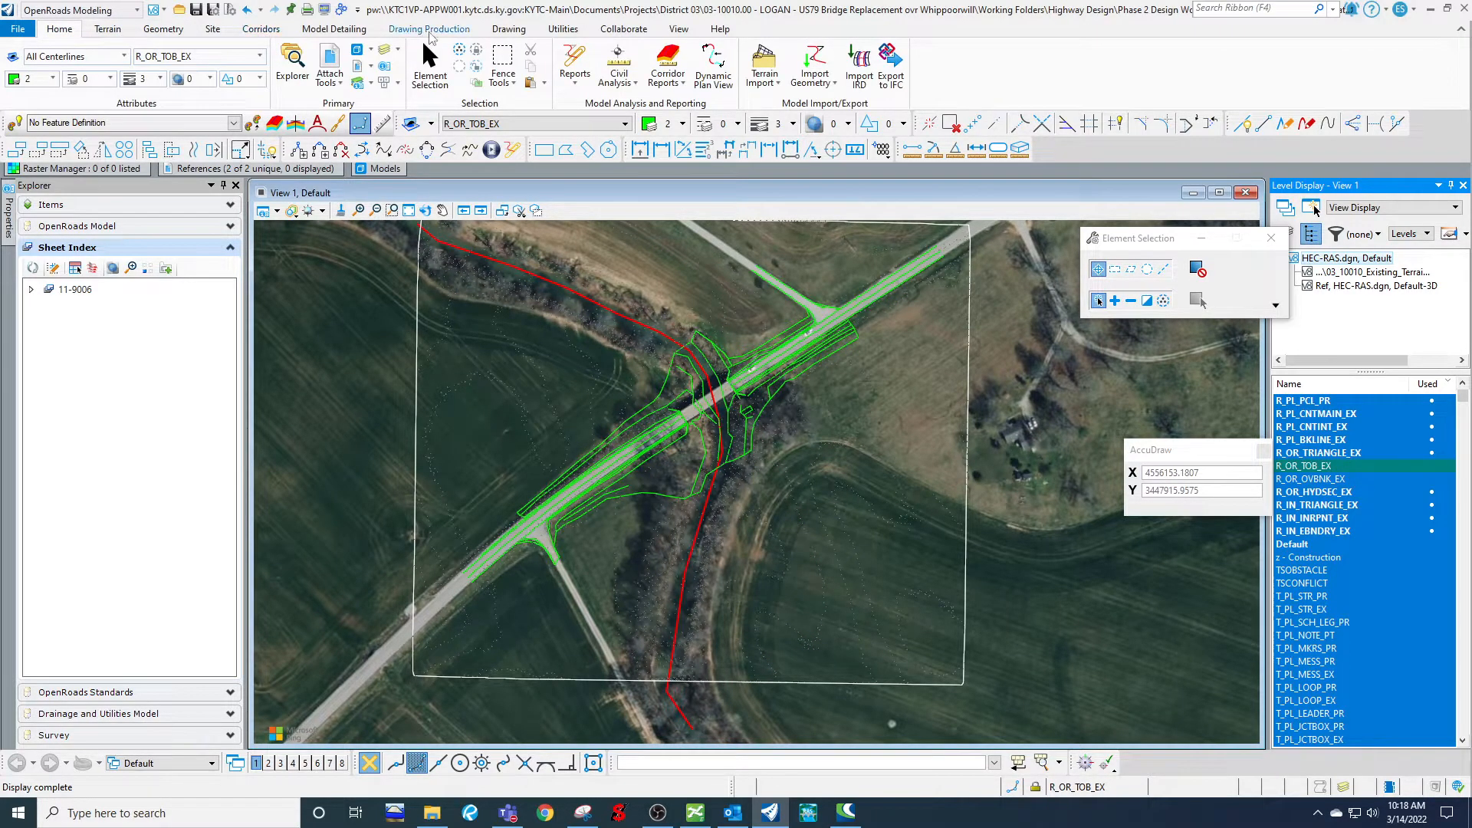
pyautogui.click(508, 29)
pyautogui.click(579, 67)
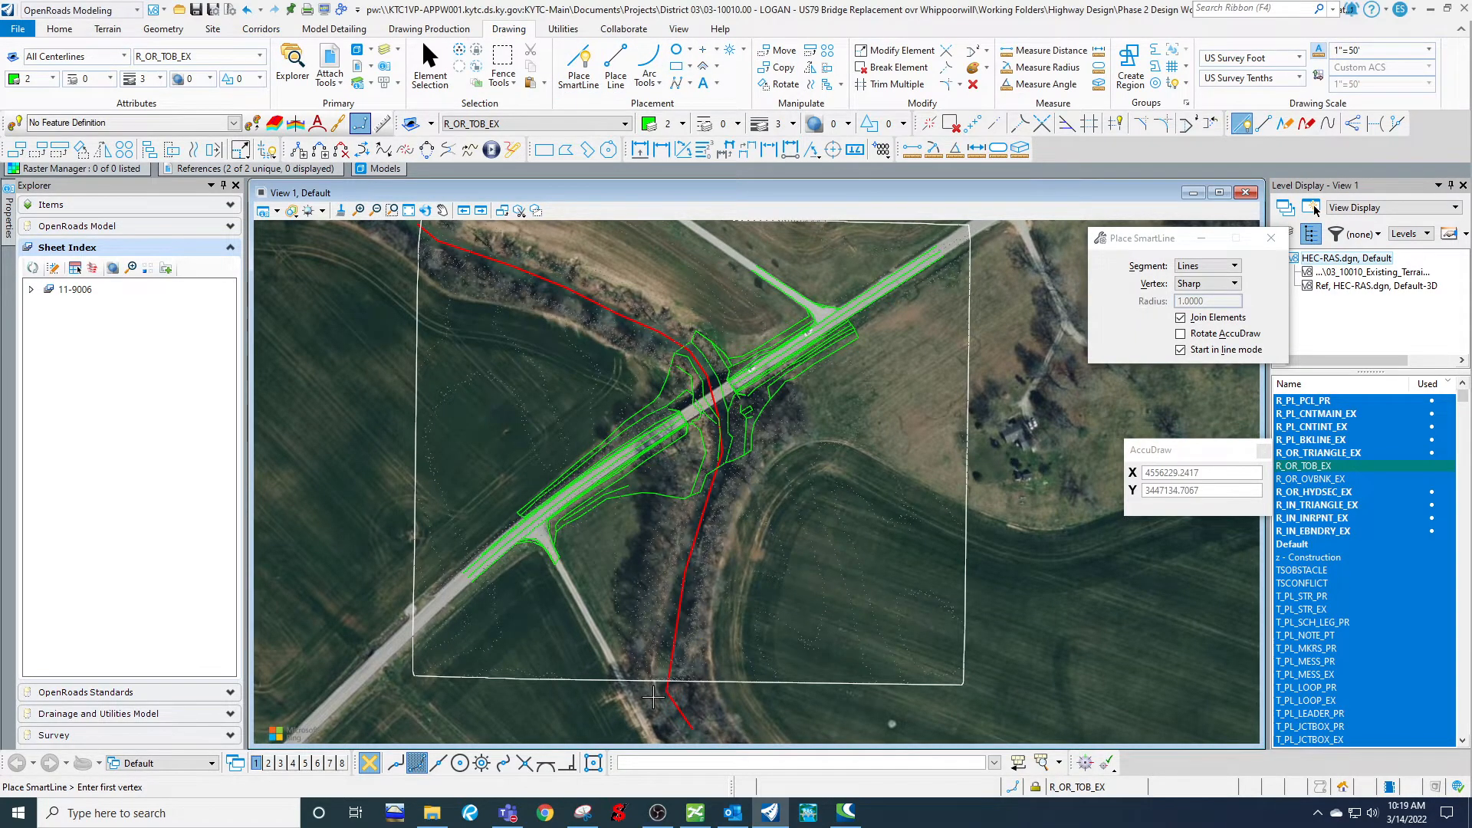
pyautogui.scroll(5, 652, 696)
pyautogui.scroll(1, 648, 642)
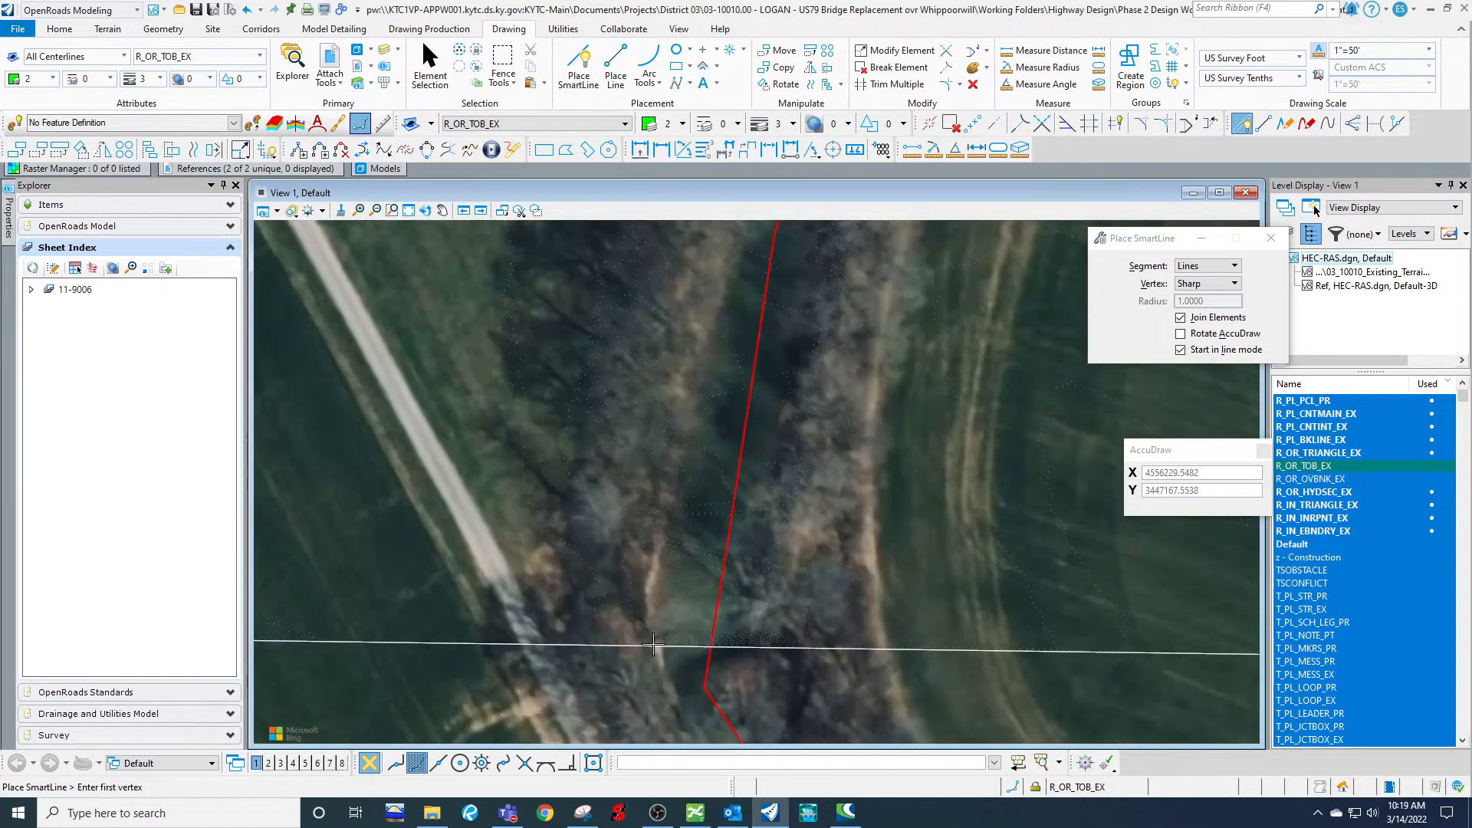
pyautogui.click(655, 646)
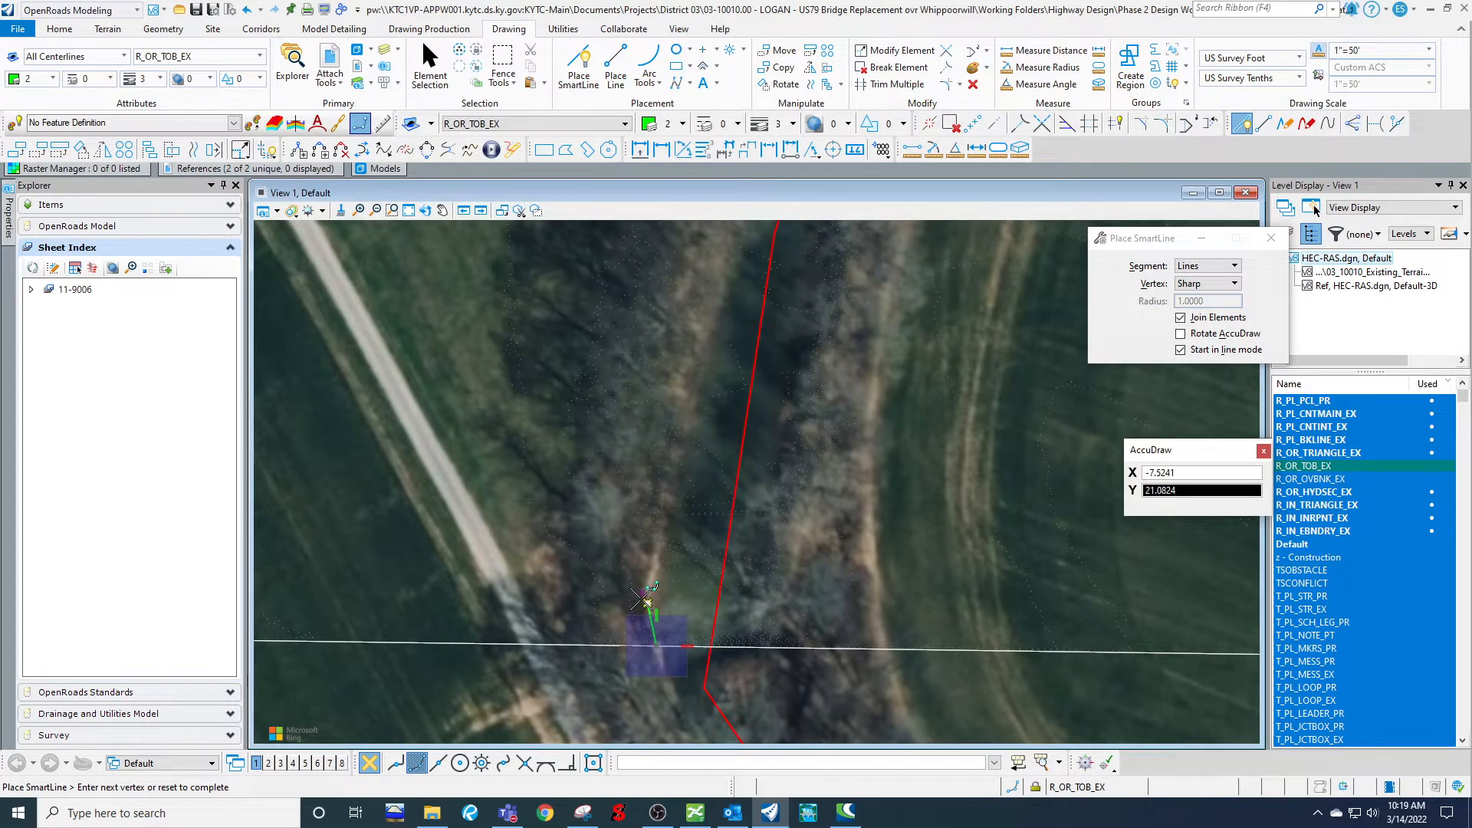
pyautogui.click(647, 601)
pyautogui.click(666, 491)
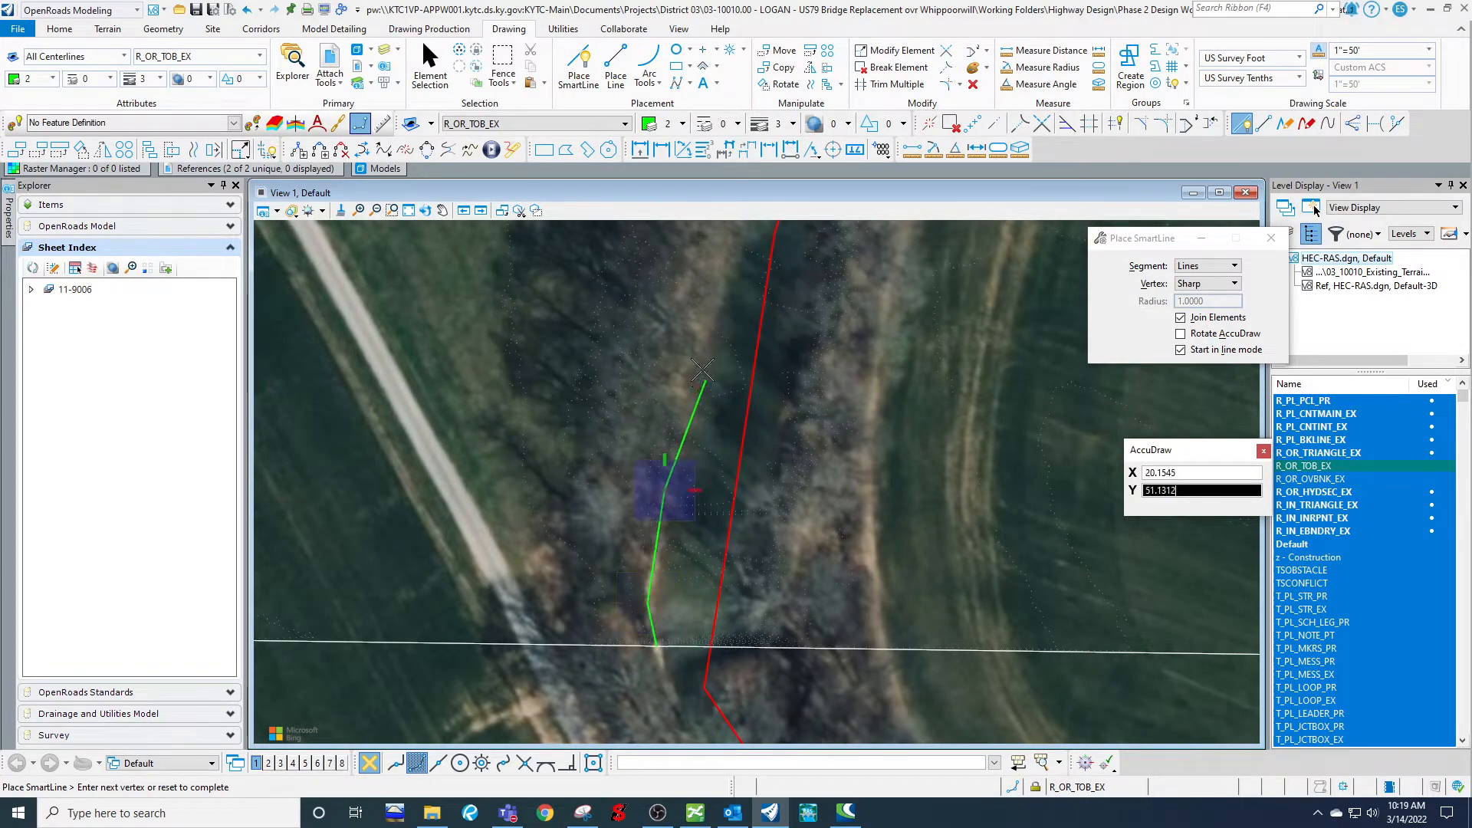
pyautogui.click(699, 372)
# Extend the west top-of-bank line north along the creek to the area just south of the bridge.
pyautogui.moveTo(716, 302); pyautogui.dragTo(685, 524, button='middle')
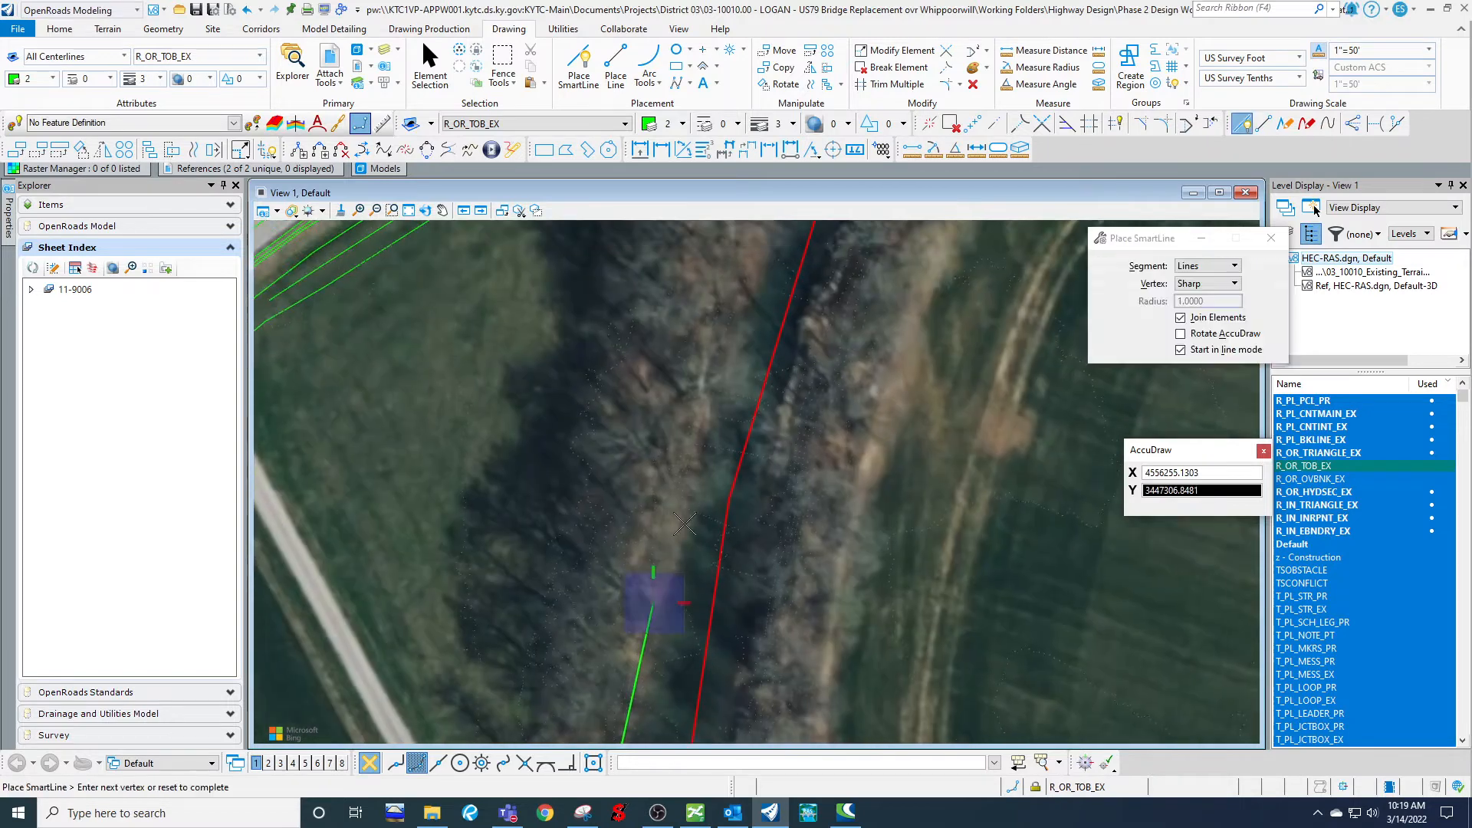
pyautogui.click(692, 470)
pyautogui.click(721, 344)
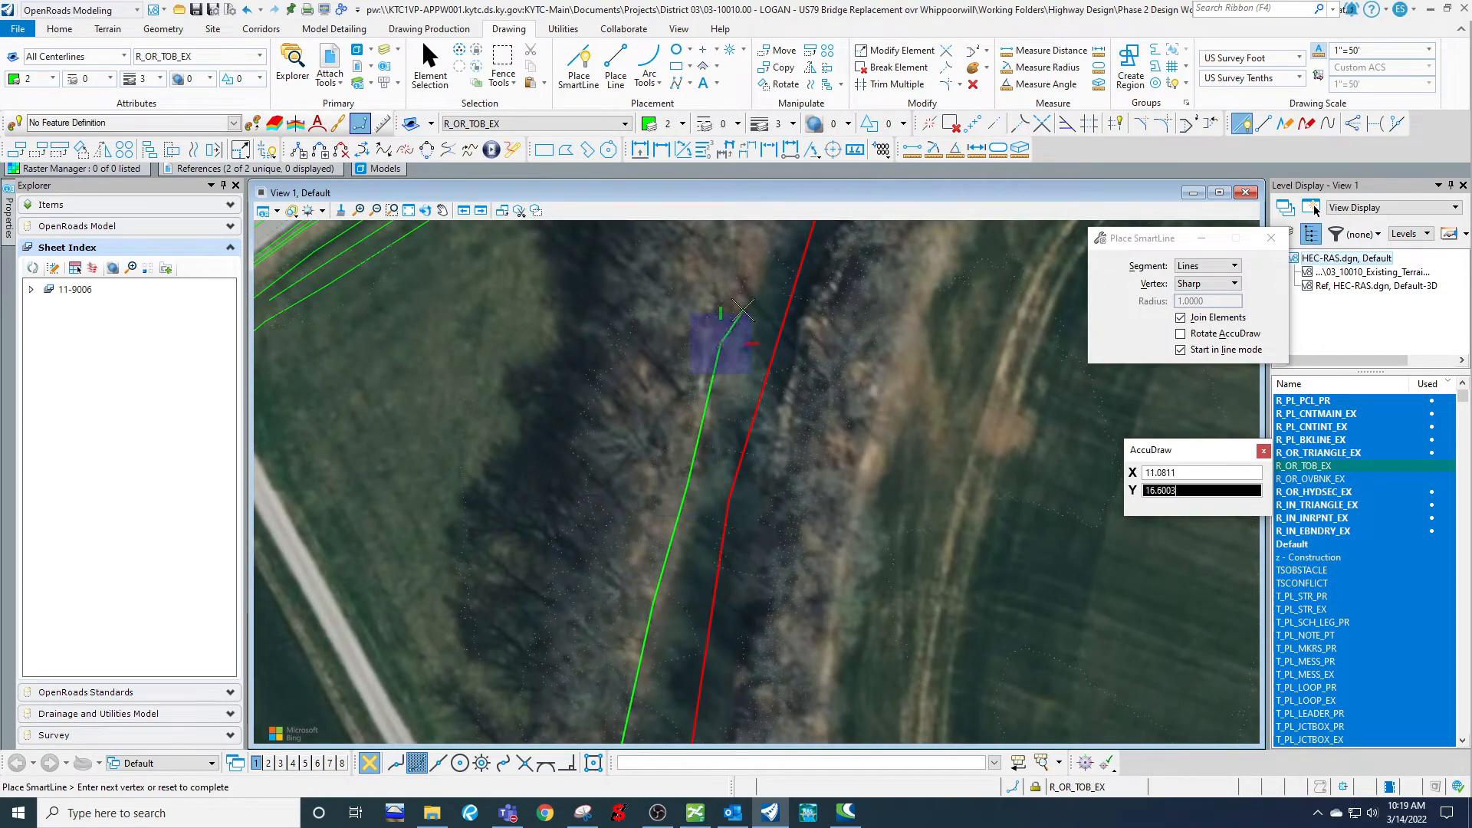
pyautogui.moveTo(743, 310); pyautogui.dragTo(682, 554, button='middle')
pyautogui.click(697, 486)
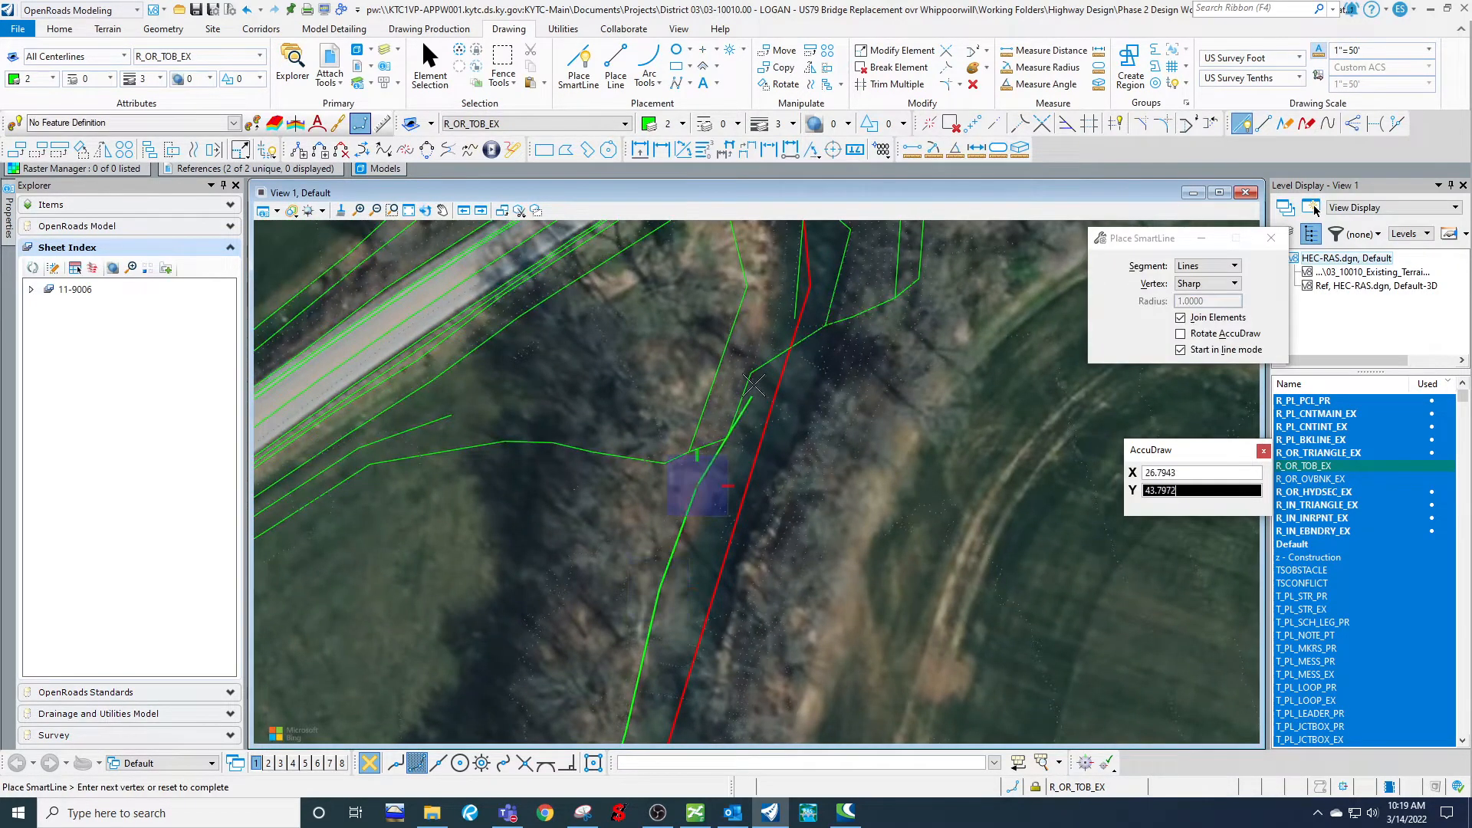
pyautogui.click(751, 350)
pyautogui.moveTo(761, 309); pyautogui.dragTo(707, 540, button='middle')
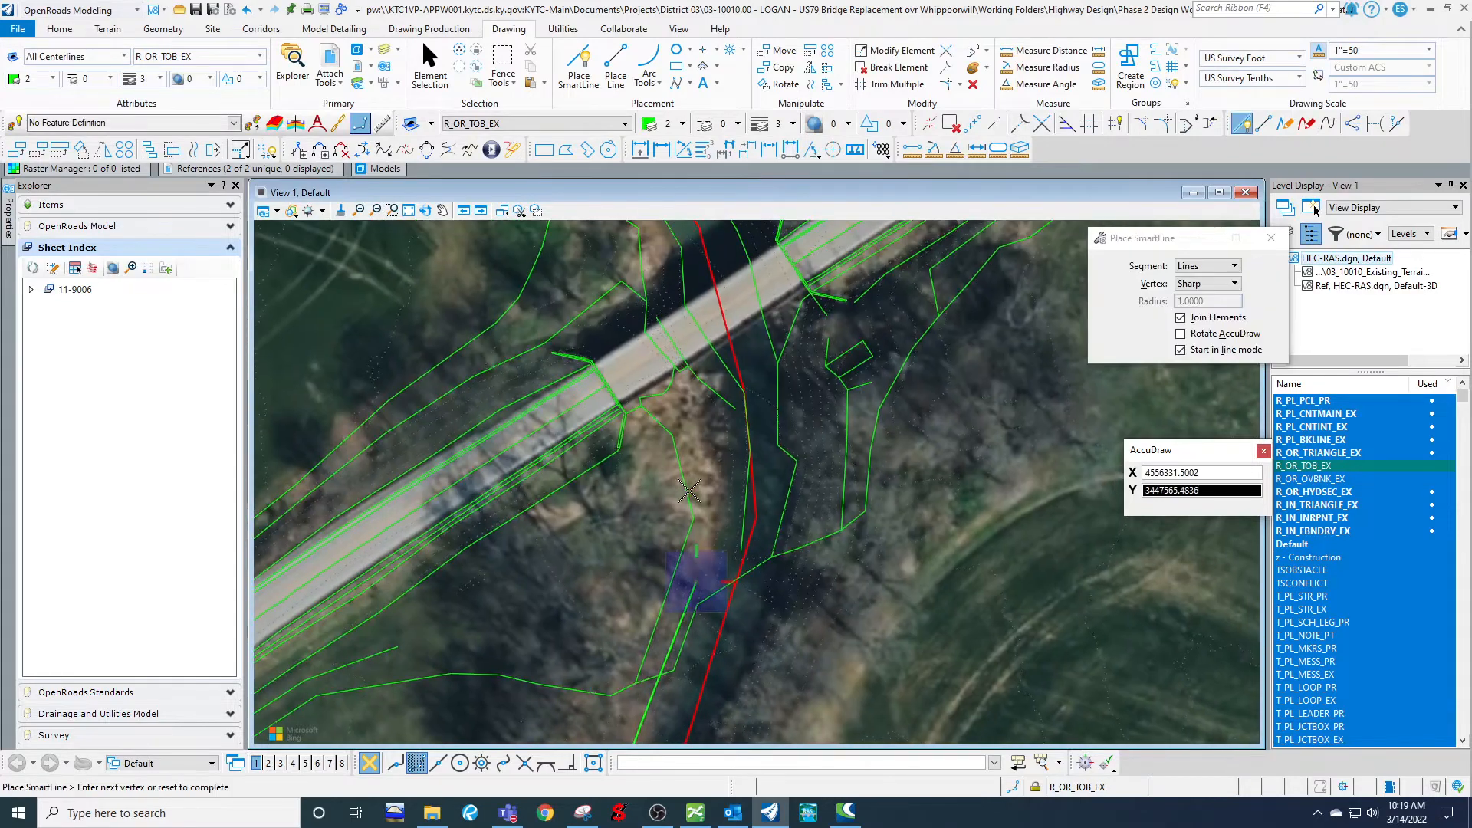
# Carry the top-of-bank line under the bridge and along the creek's southwest bank to the western terrain boundary, and finish it.
pyautogui.click(695, 330)
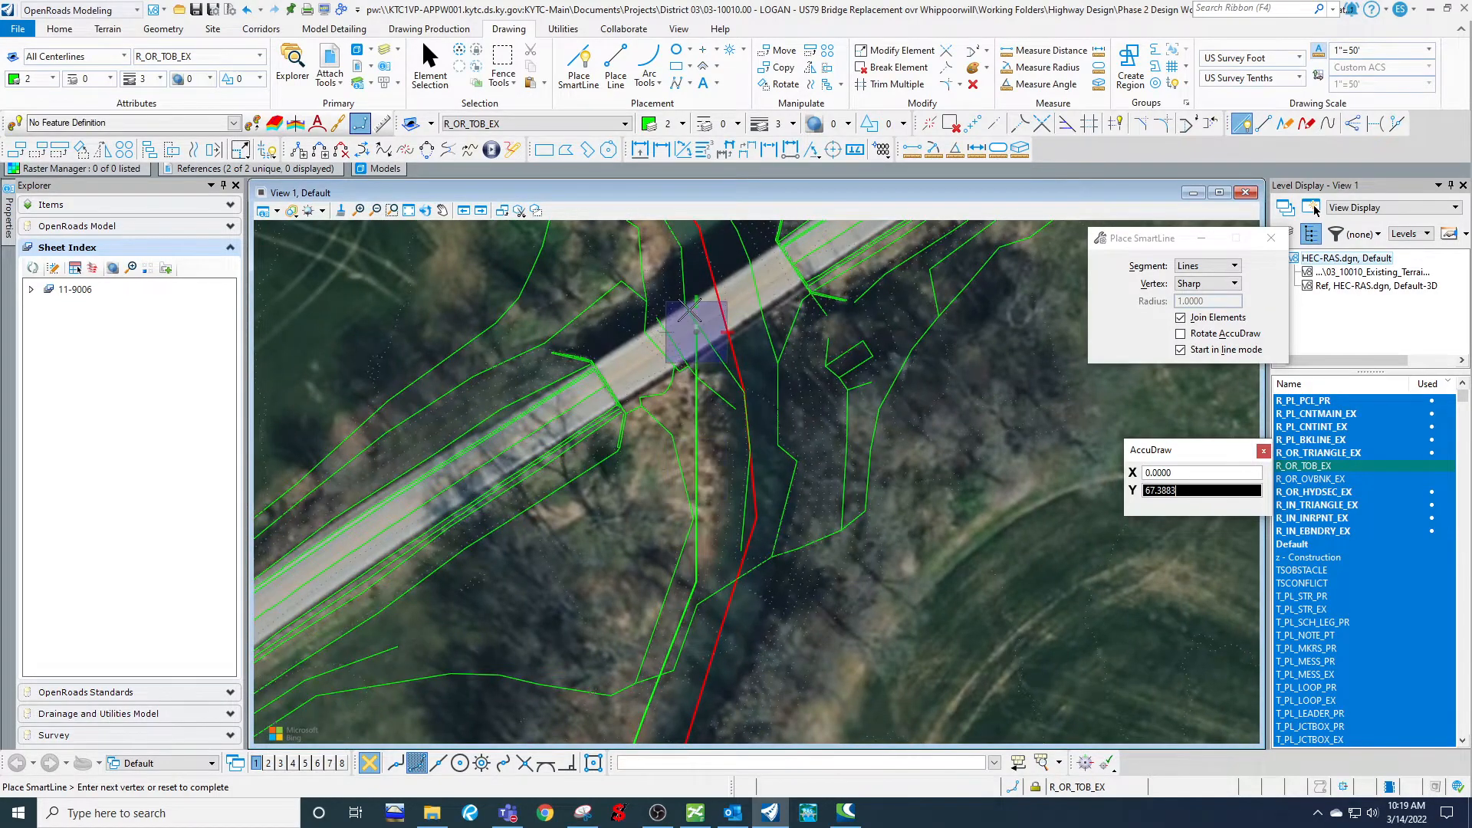
pyautogui.moveTo(670, 267); pyautogui.dragTo(752, 532, button='middle')
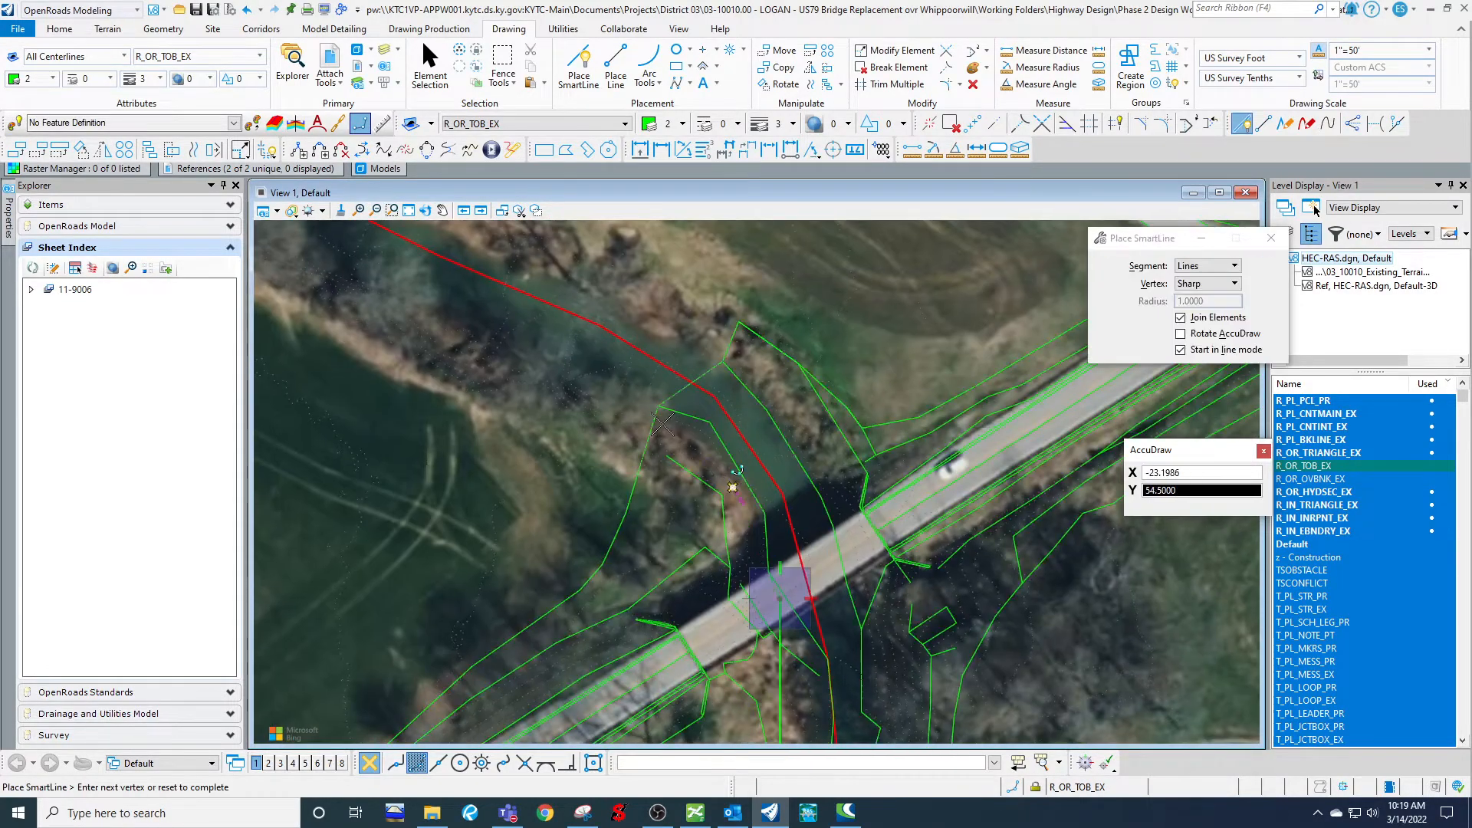
pyautogui.scroll(-1, 733, 487)
pyautogui.click(482, 345)
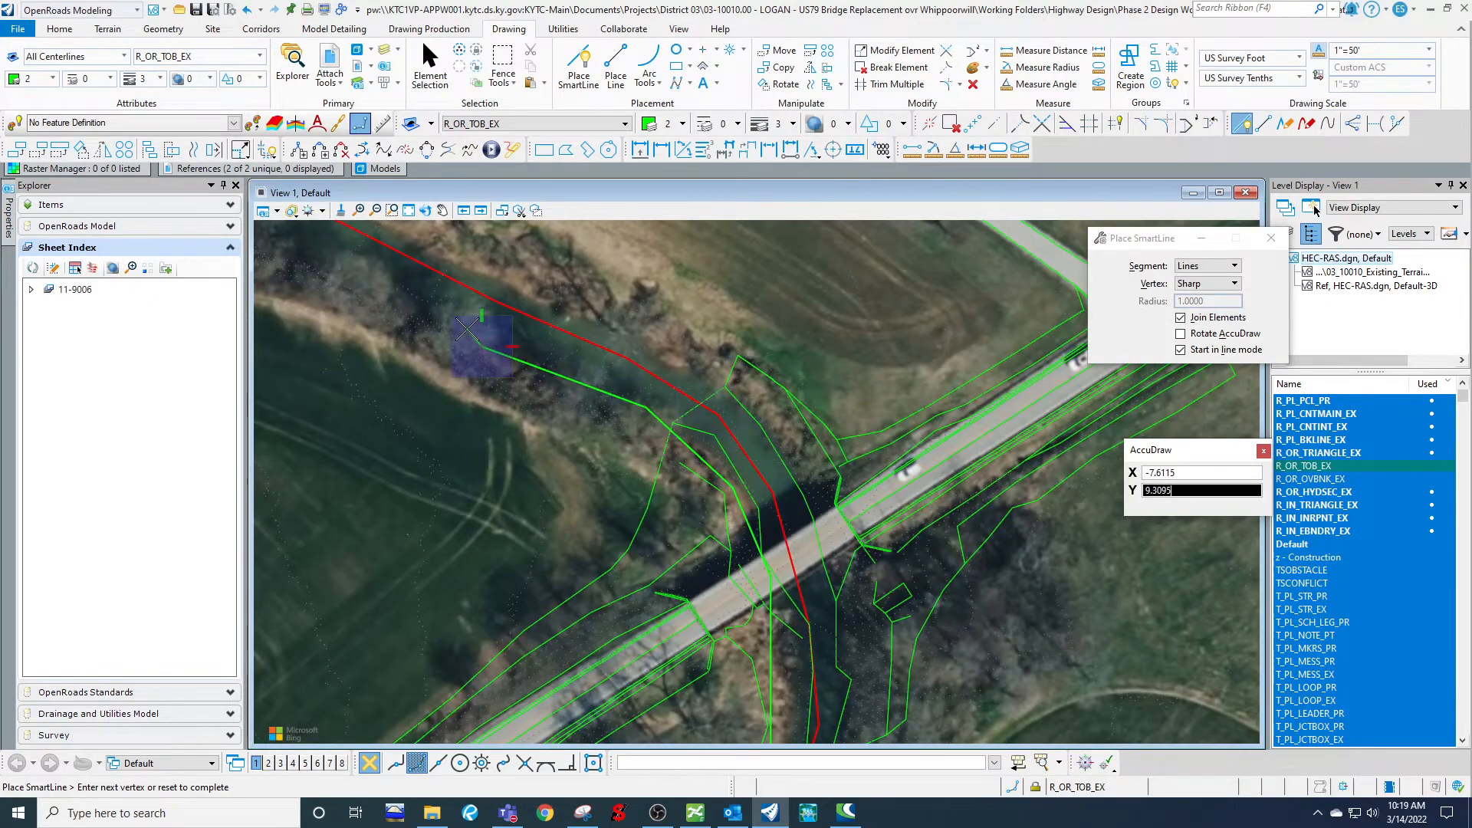
pyautogui.moveTo(467, 329); pyautogui.dragTo(914, 534, button='middle')
pyautogui.click(734, 464)
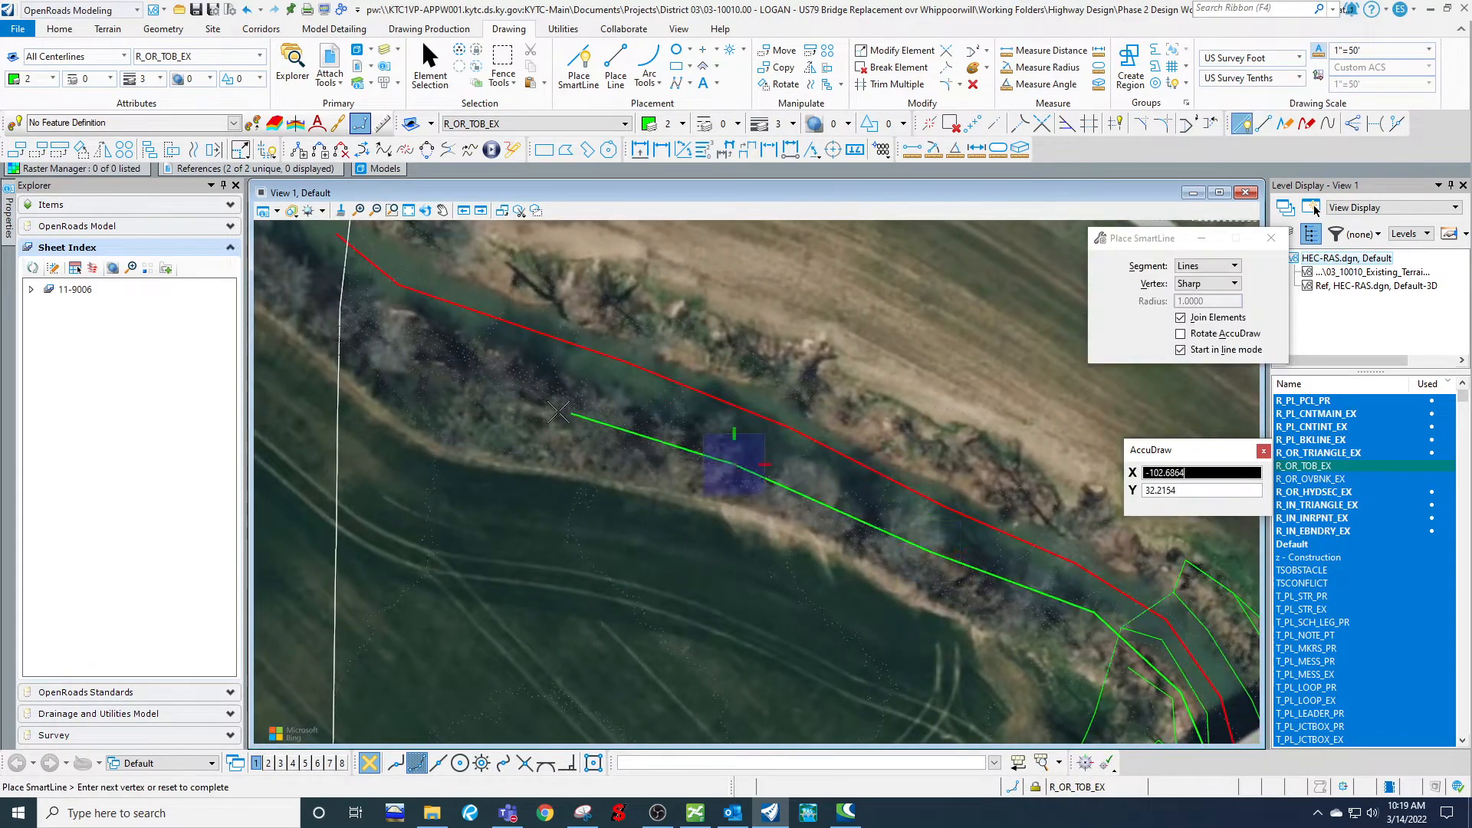
pyautogui.click(387, 317)
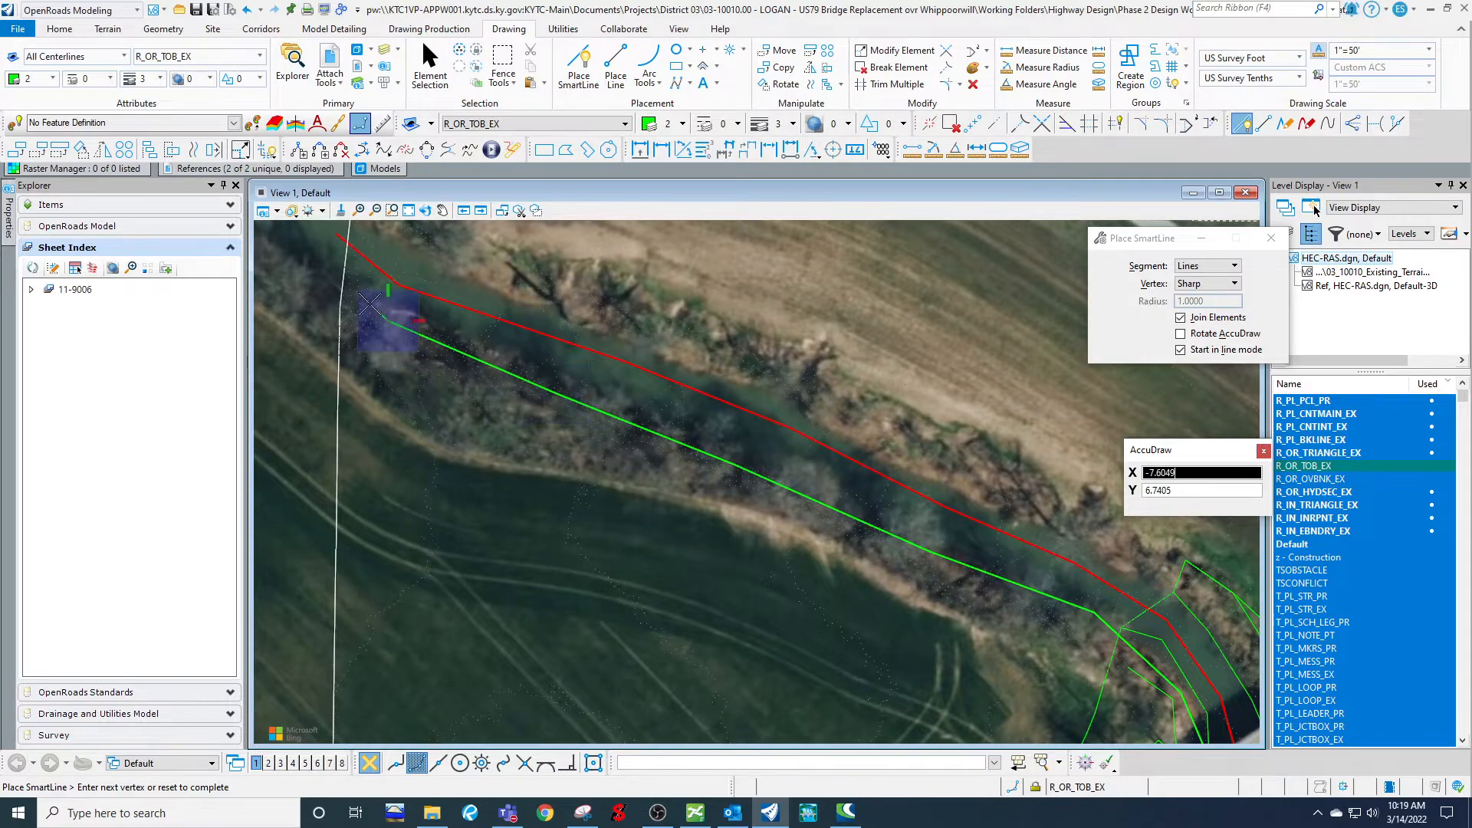
pyautogui.rightClick(342, 285)
# Begin a SmartLine for the creek's east top of bank at the southern terrain boundary, placing its first vertices northward.
pyautogui.scroll(-3, 479, 288)
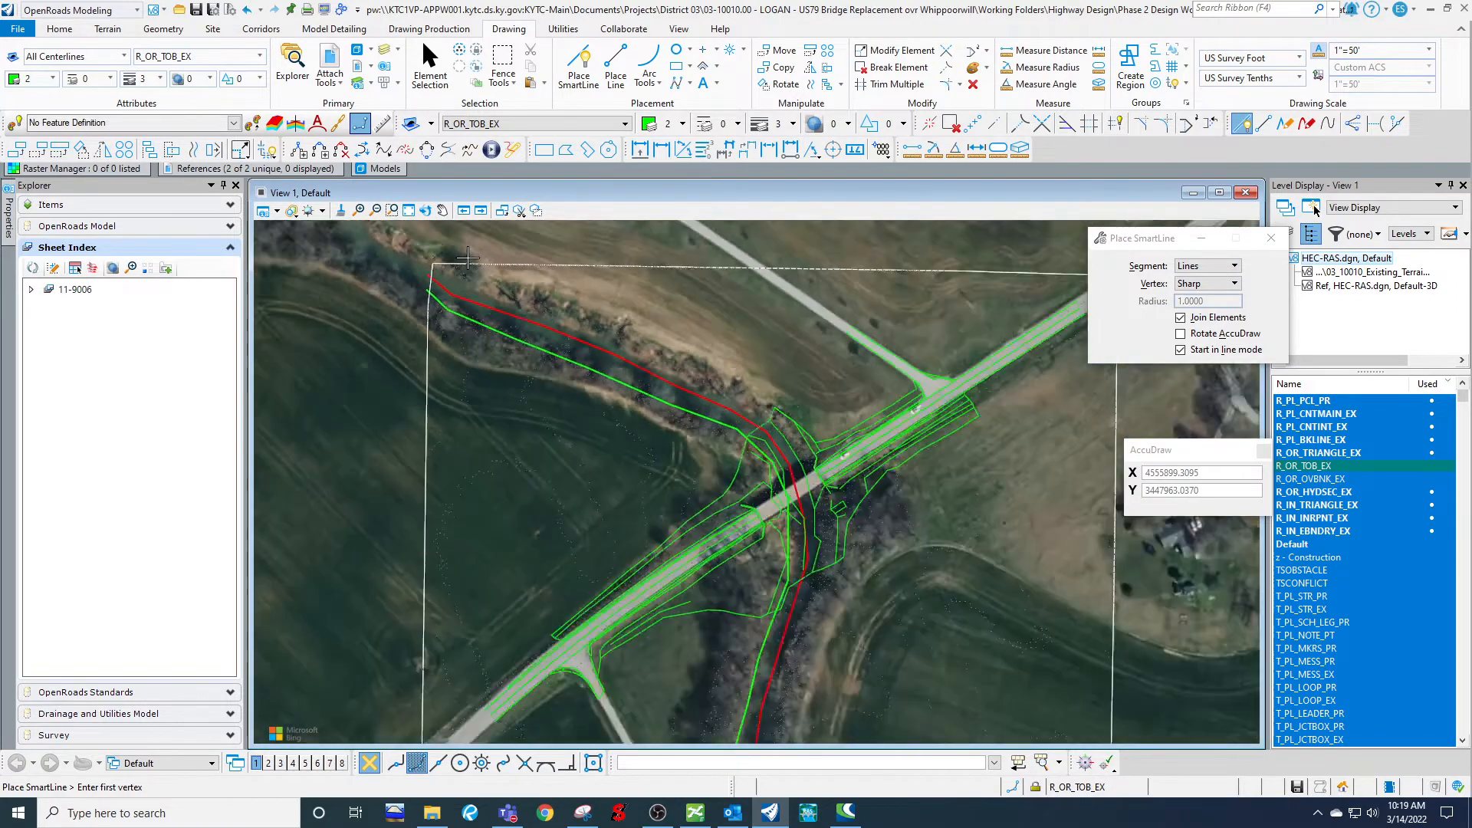
pyautogui.scroll(5, 677, 630)
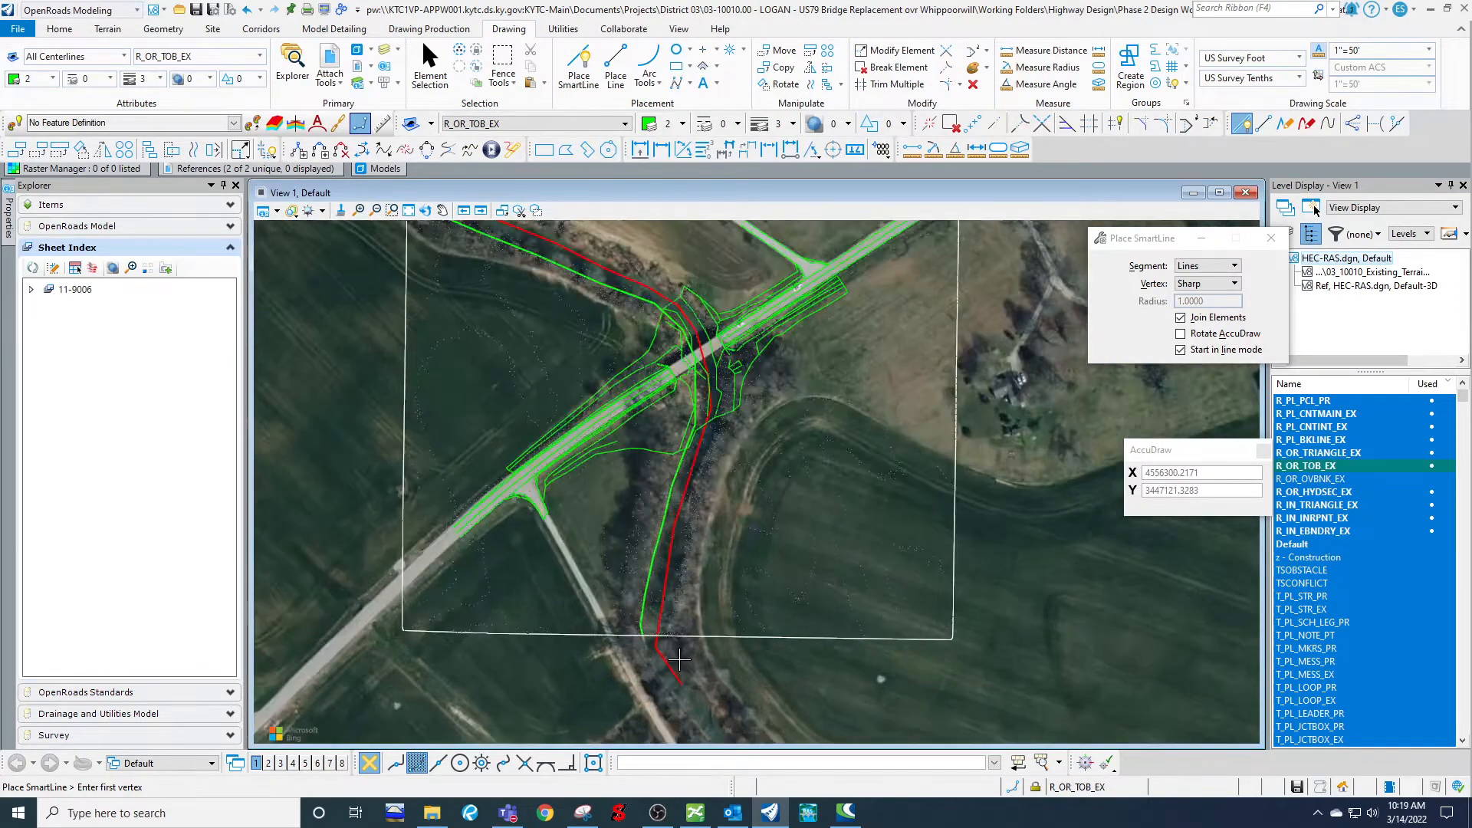
pyautogui.scroll(2, 680, 588)
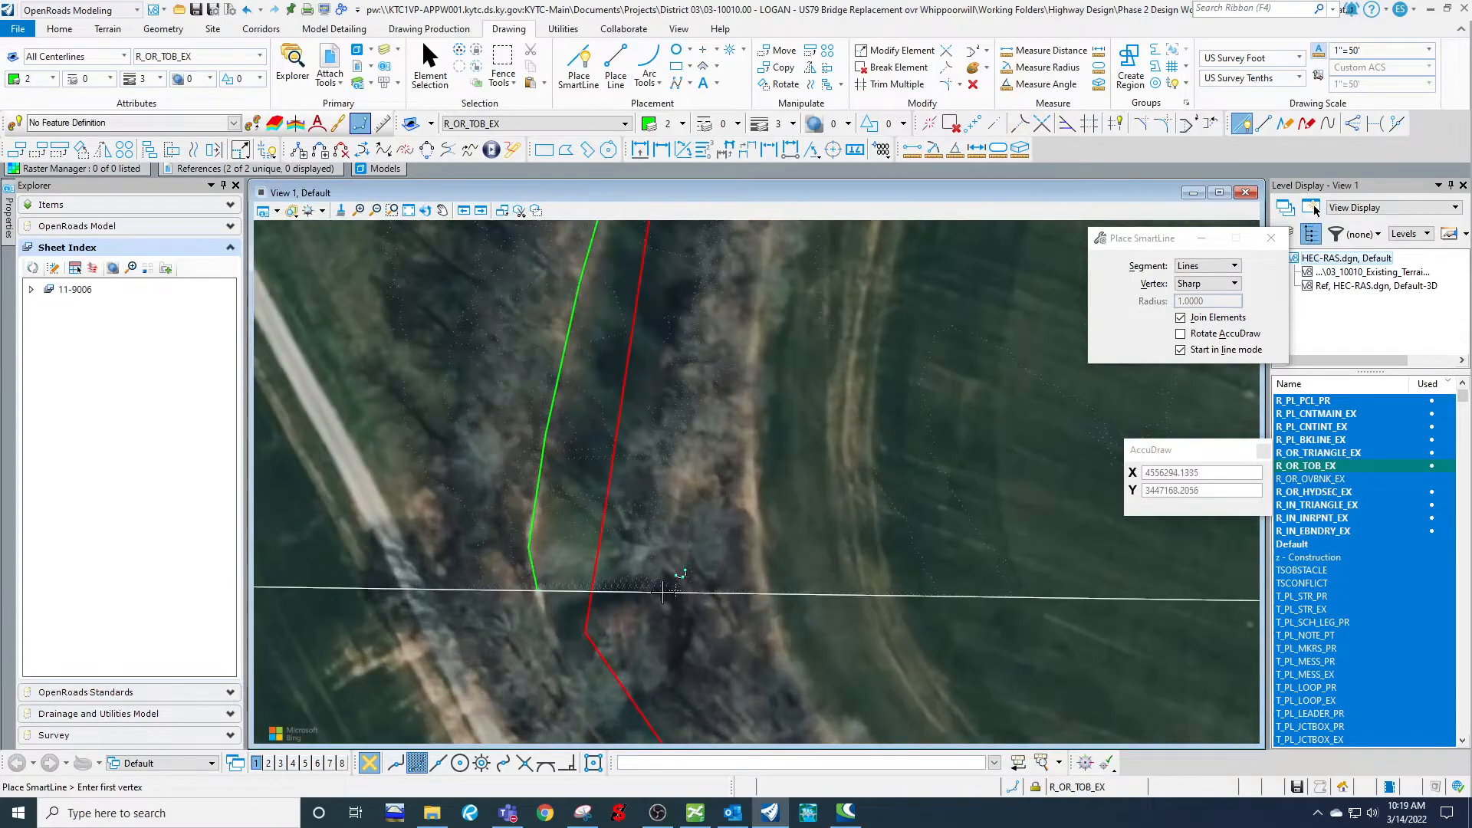
pyautogui.click(662, 591)
pyautogui.click(661, 484)
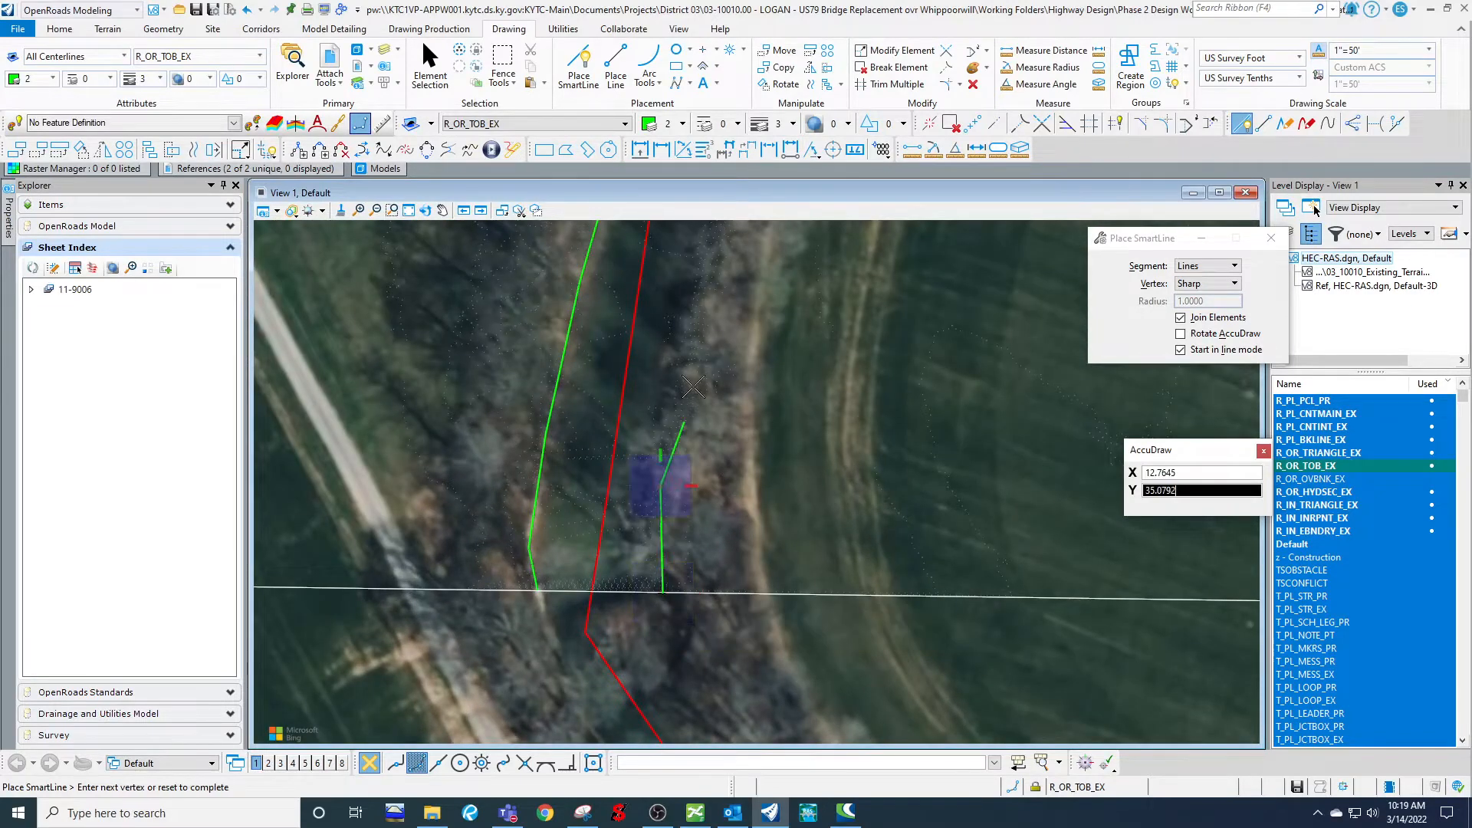
pyautogui.click(697, 321)
# Extend the east top-of-bank line north along the creek to the area just south of the bridge.
pyautogui.moveTo(721, 278); pyautogui.dragTo(707, 620, button='middle')
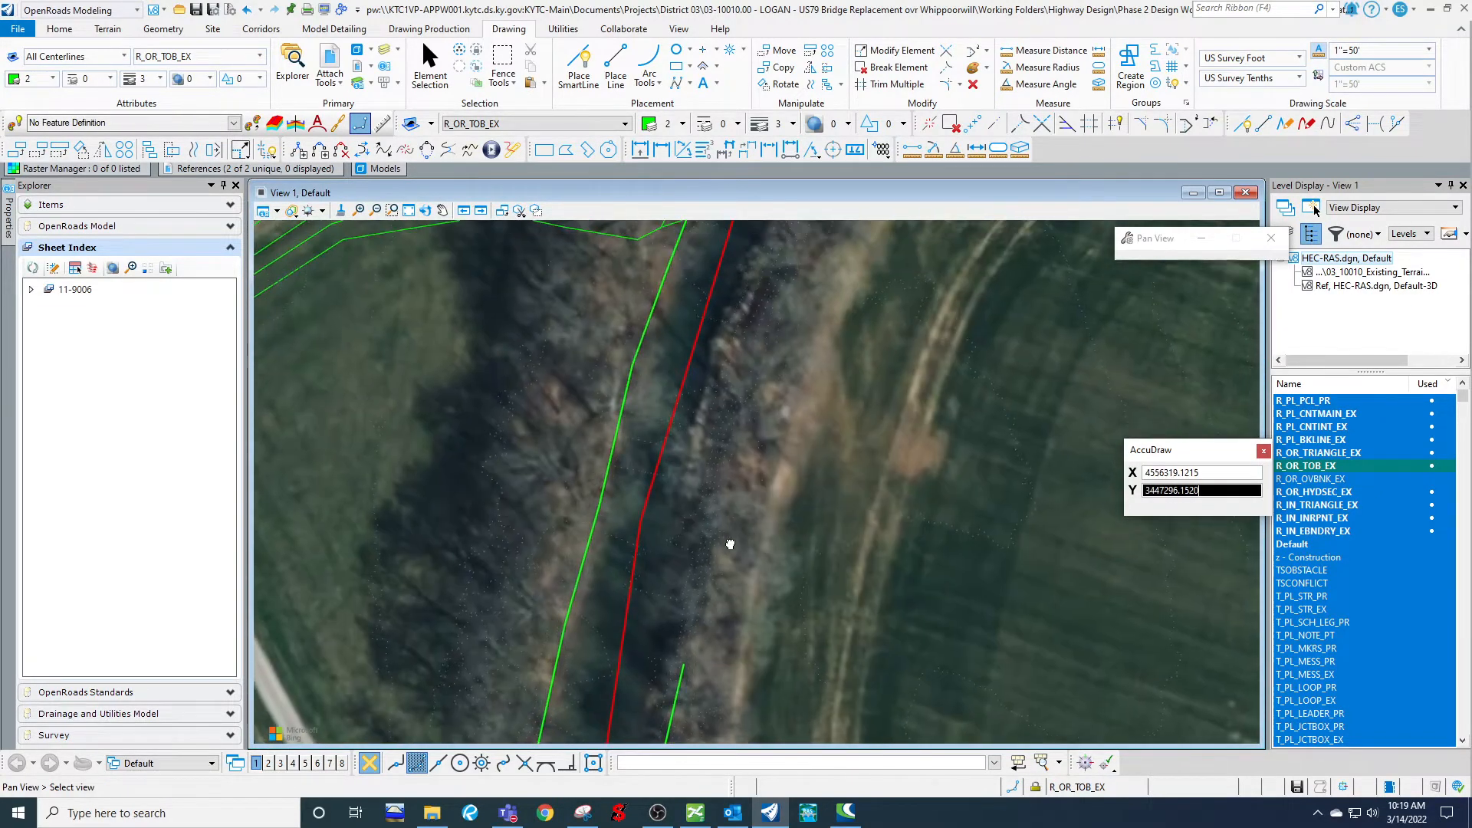
pyautogui.click(713, 495)
pyautogui.click(742, 358)
pyautogui.moveTo(759, 349); pyautogui.dragTo(668, 626, button='middle')
pyautogui.click(710, 463)
pyautogui.click(747, 331)
# Carry the east top-of-bank line under the bridge and around the bend onto the creek's northeast bank.
pyautogui.moveTo(753, 290); pyautogui.dragTo(733, 395, button='middle')
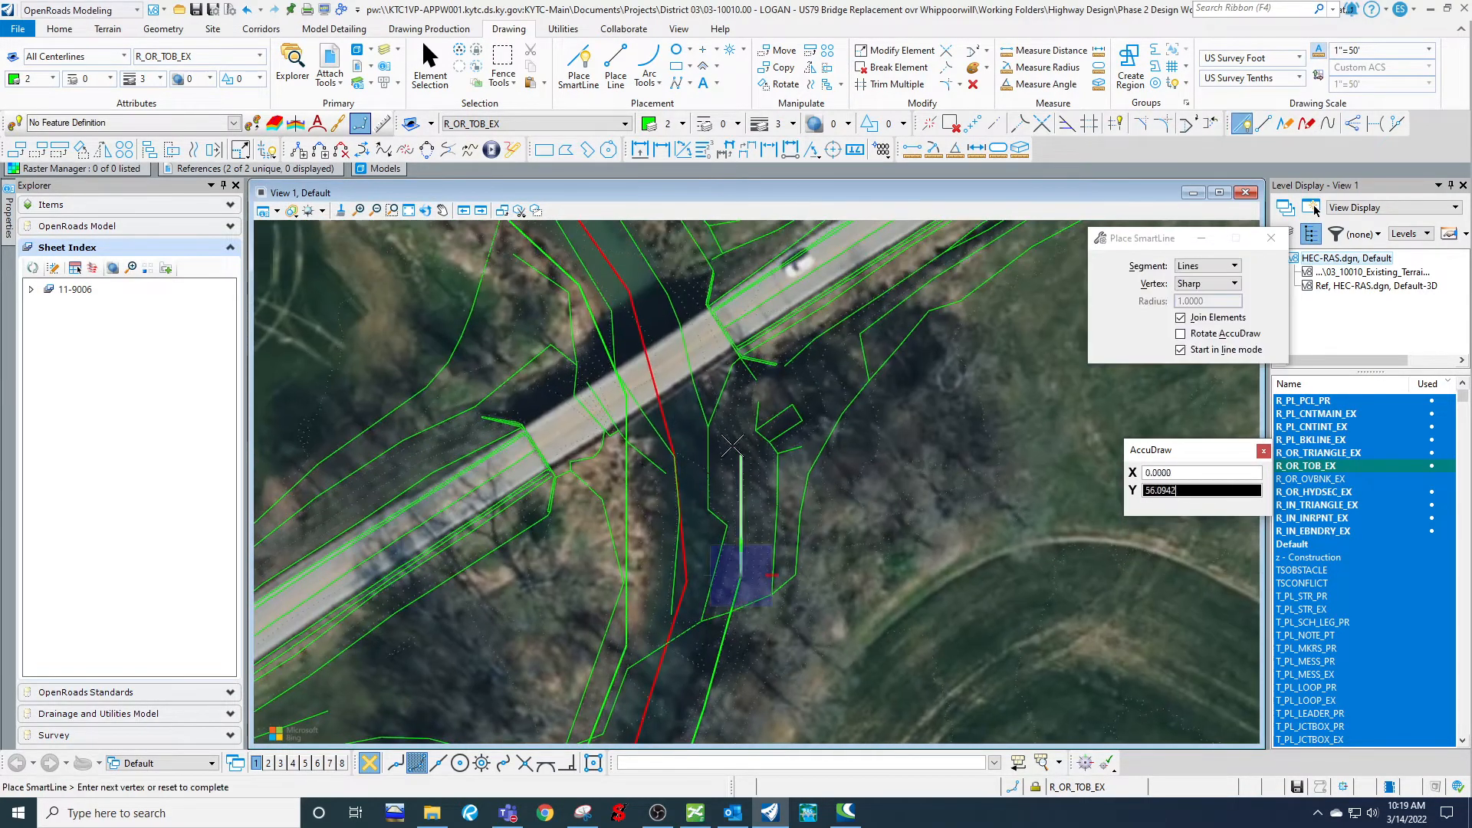
pyautogui.click(687, 276)
pyautogui.moveTo(688, 276); pyautogui.dragTo(732, 499, button='middle')
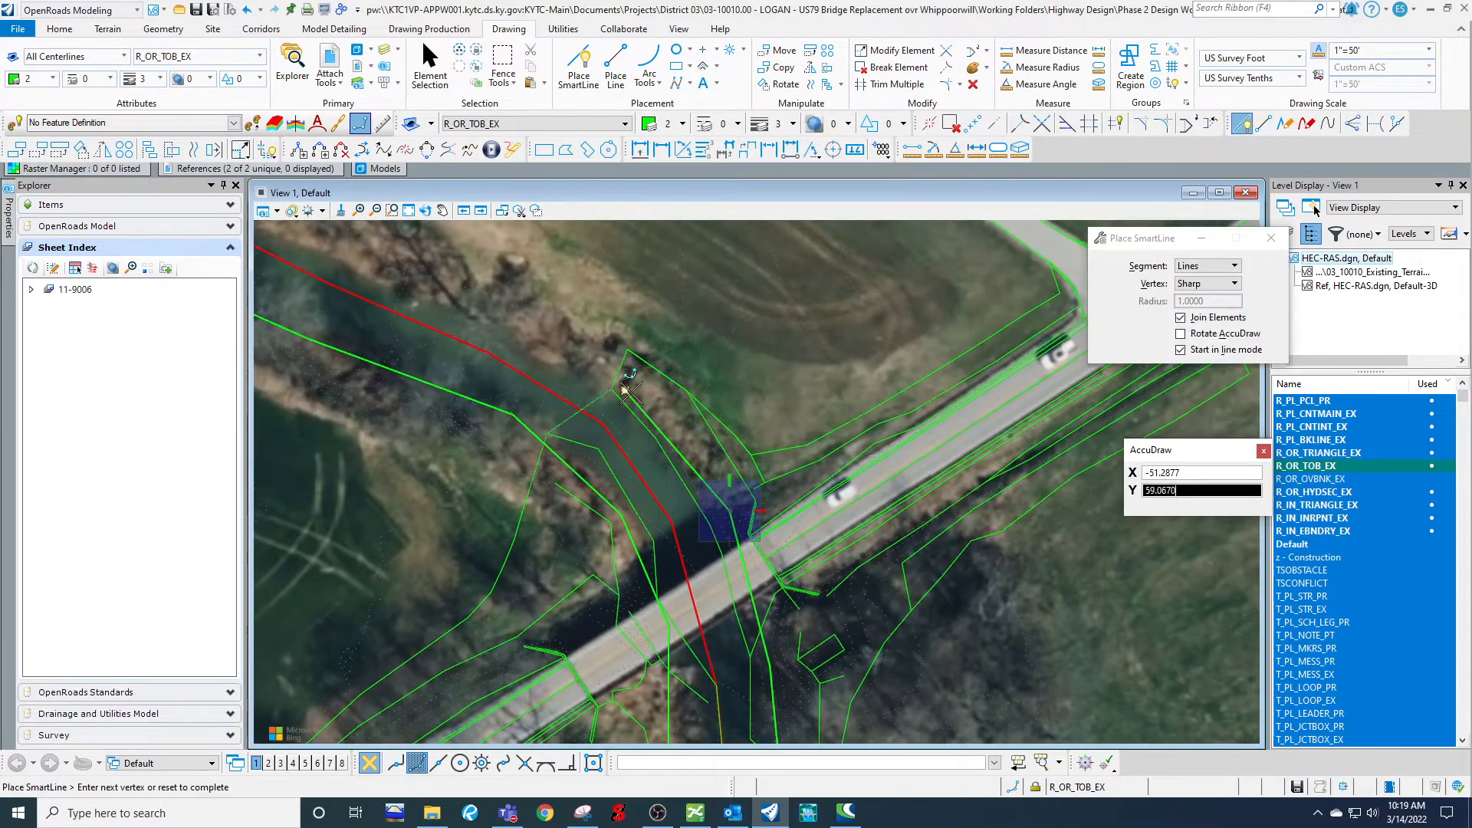
pyautogui.click(498, 316)
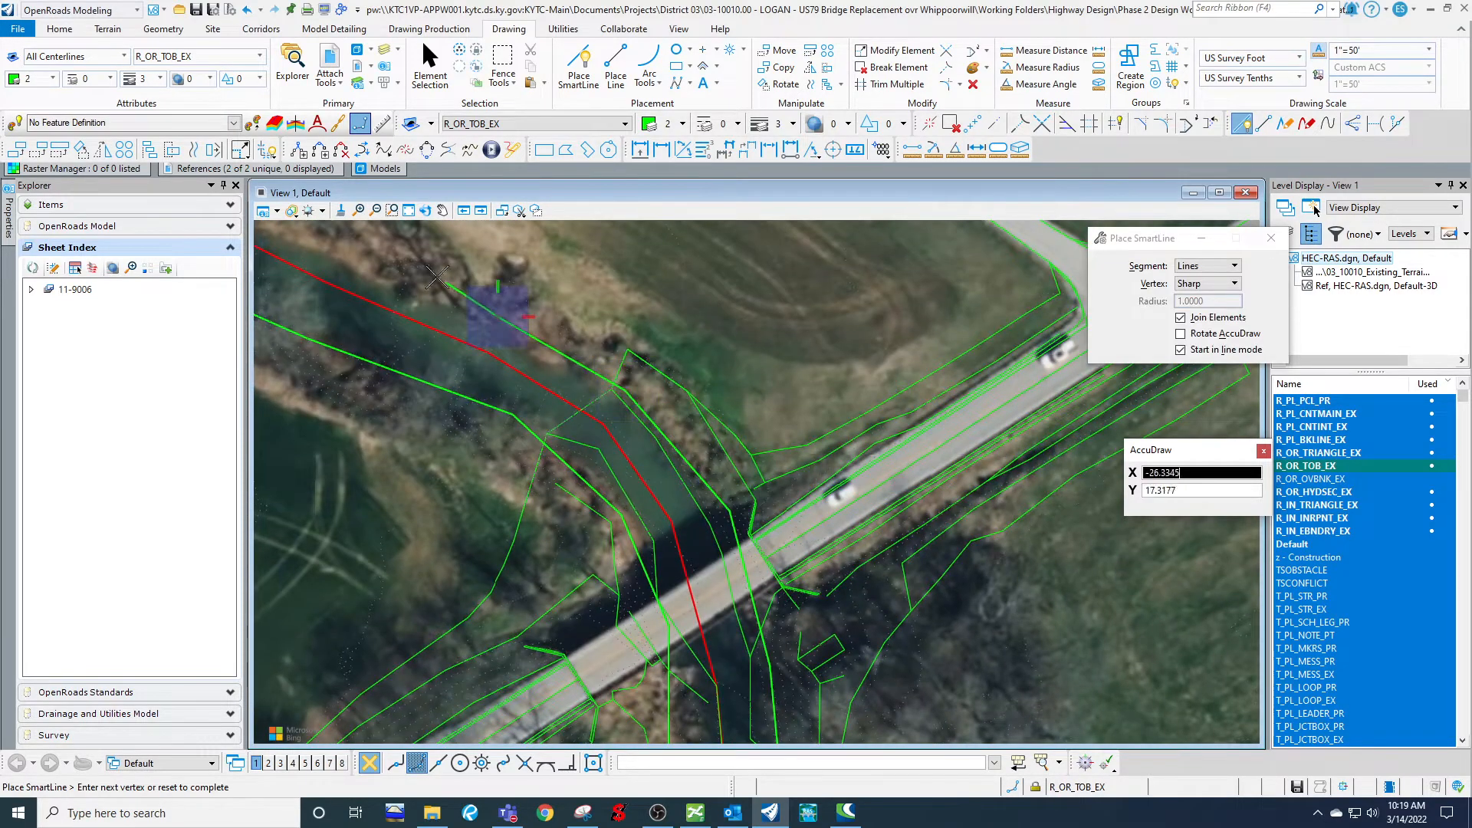
pyautogui.click(359, 254)
# Continue the top-of-bank line along the creek's northeast bank to the terrain boundary's northwest corner, and finish it.
pyautogui.moveTo(359, 253); pyautogui.dragTo(896, 514, button='middle')
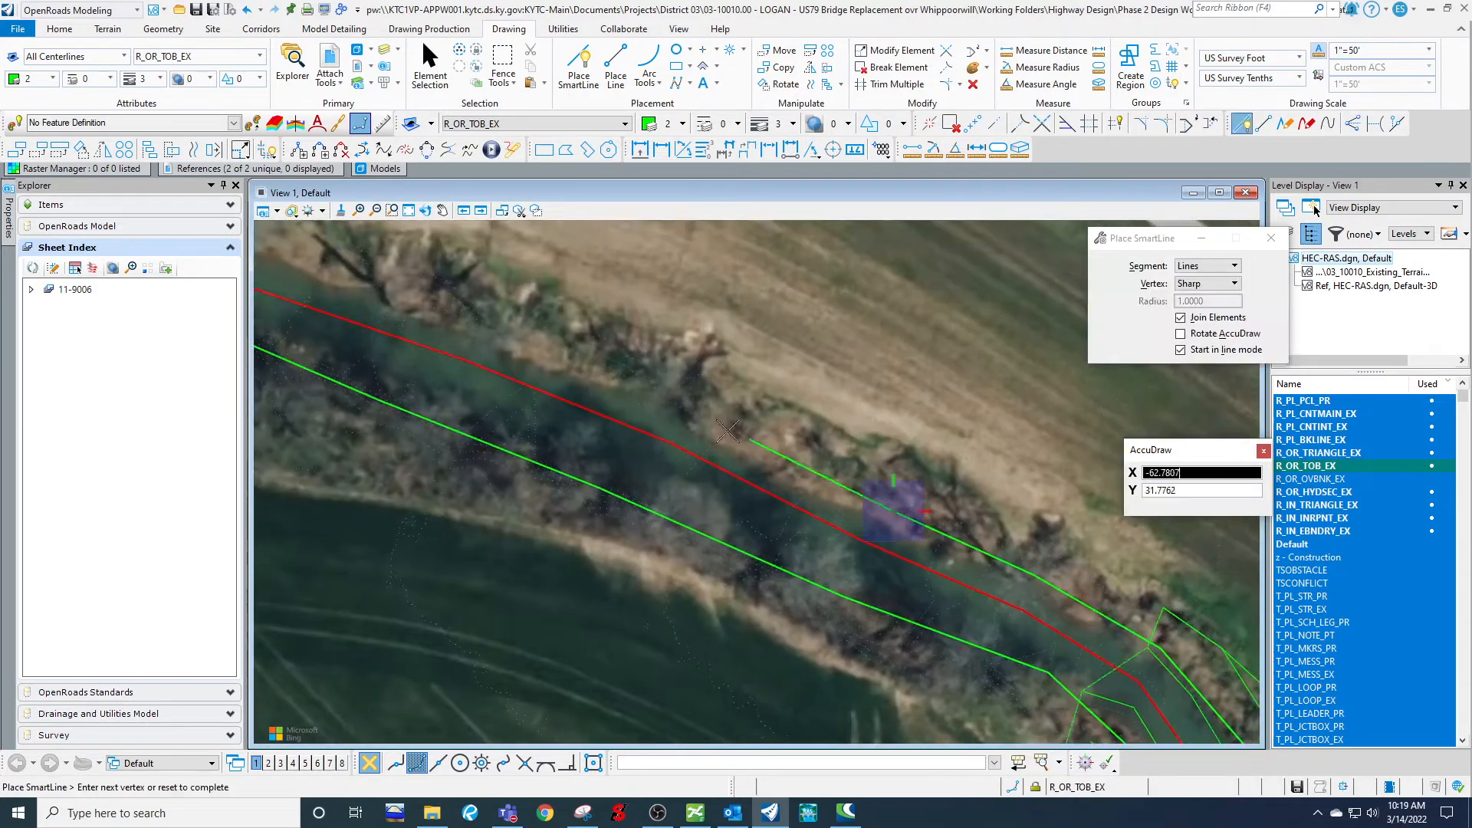
pyautogui.click(685, 414)
pyautogui.click(468, 314)
pyautogui.moveTo(402, 289); pyautogui.dragTo(837, 469, button='middle')
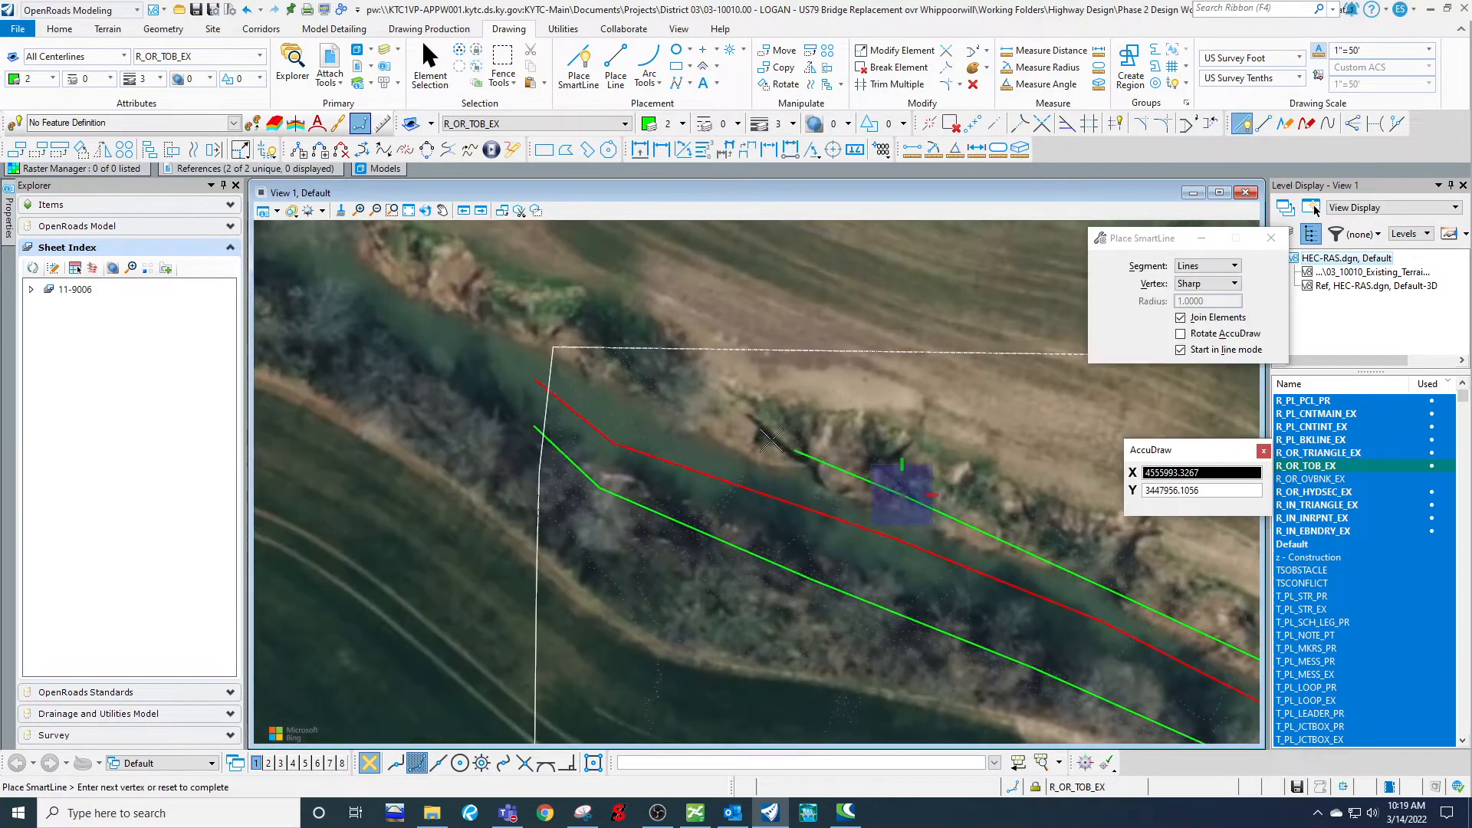
pyautogui.click(719, 431)
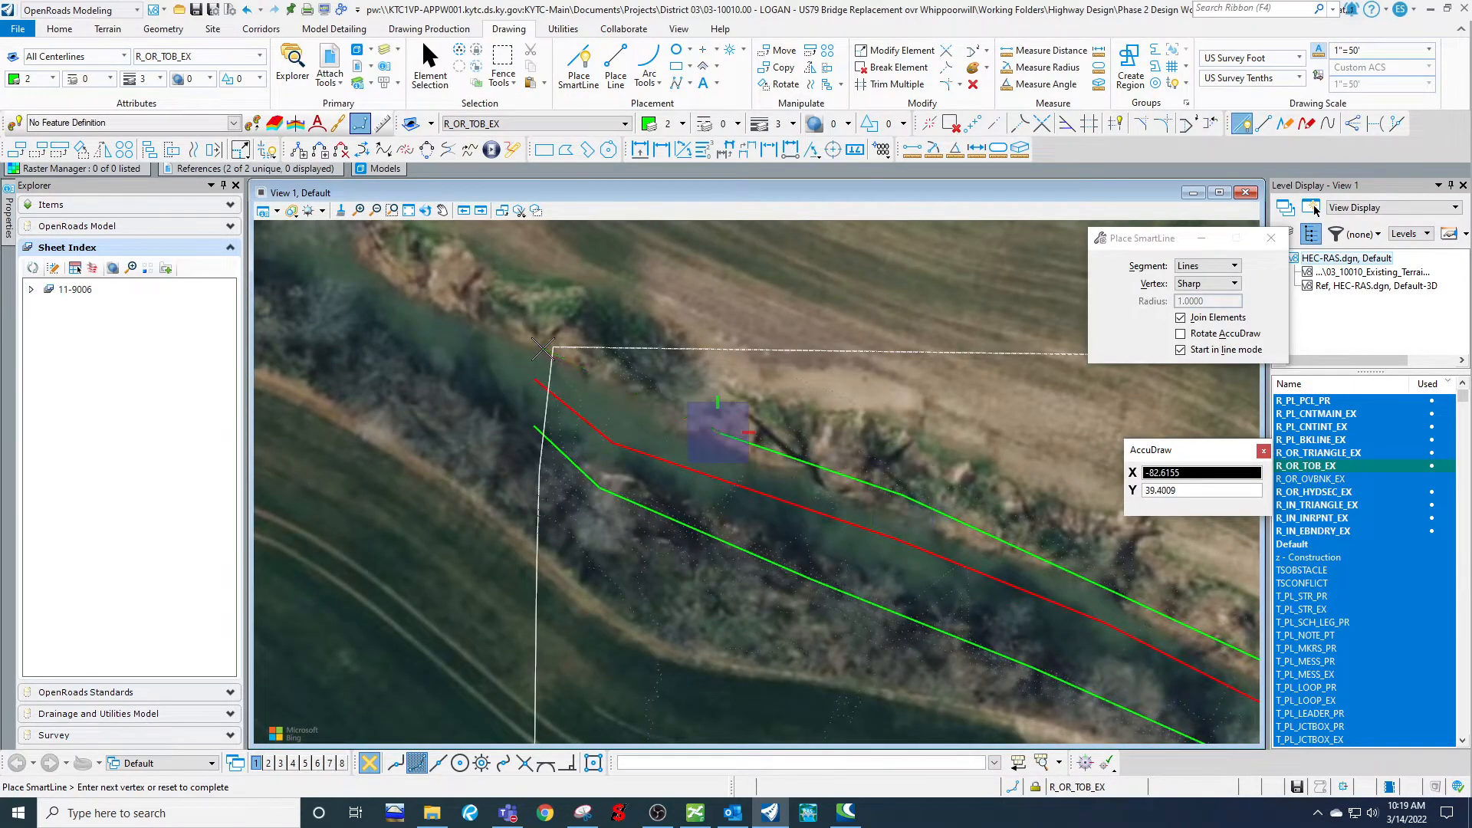
pyautogui.click(543, 350)
pyautogui.rightClick(543, 349)
# Make R_OR_OVBNK_EX the active level and begin the creek's west overbank line at the southern terrain boundary, heading north.
pyautogui.doubleClick(1338, 480)
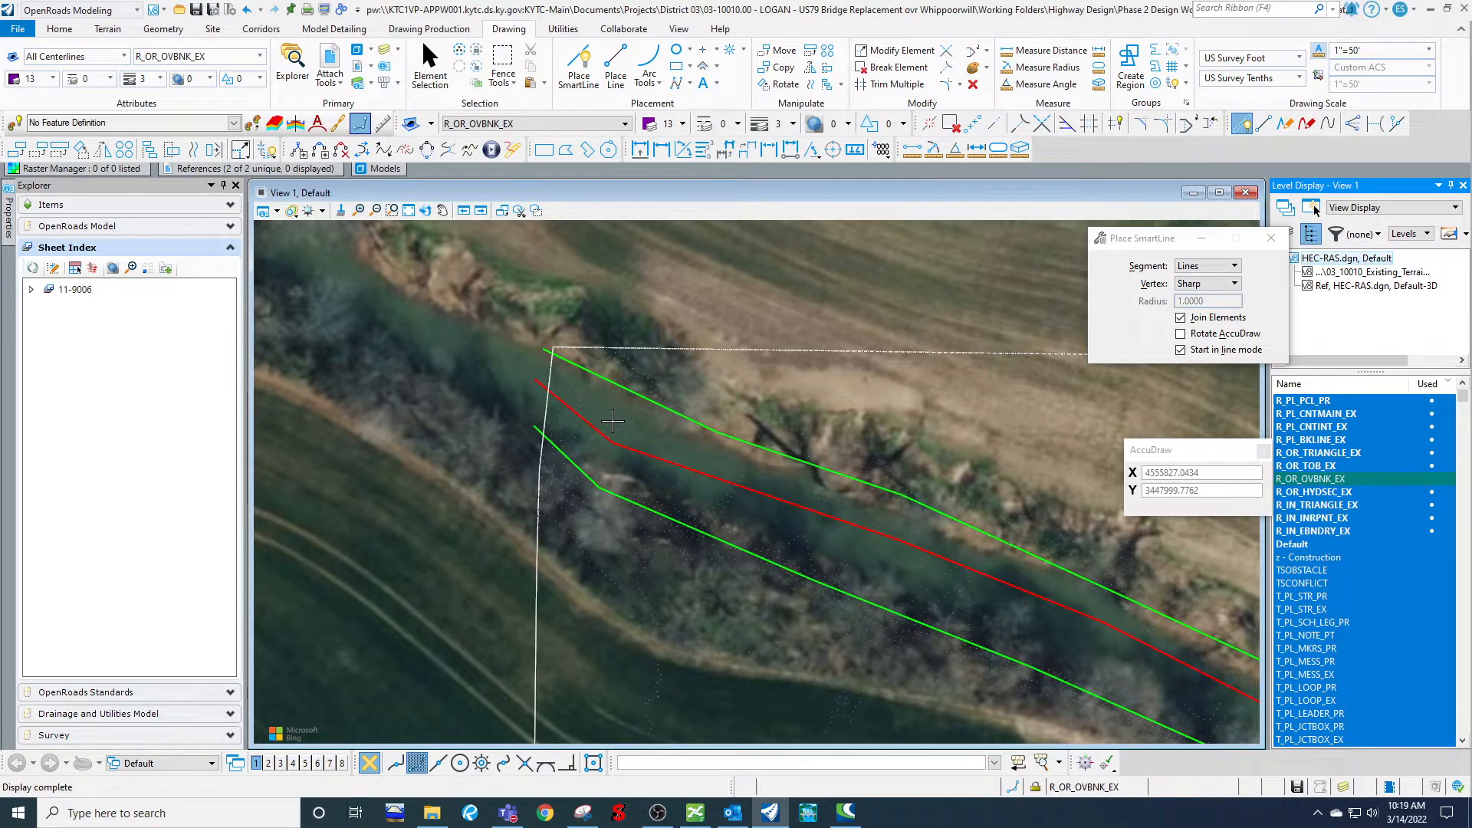
pyautogui.scroll(-7, 678, 391)
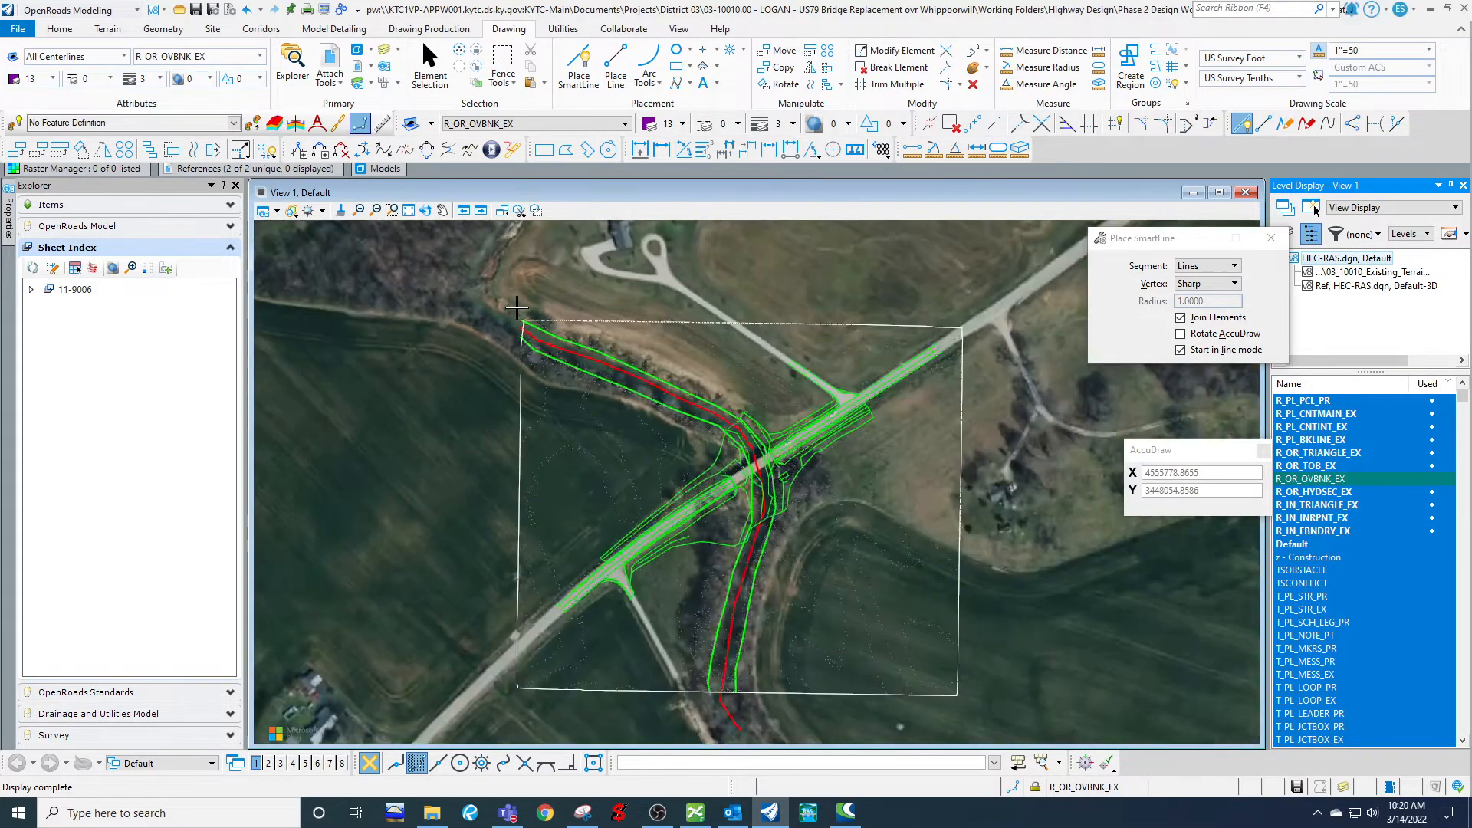
pyautogui.scroll(6, 636, 548)
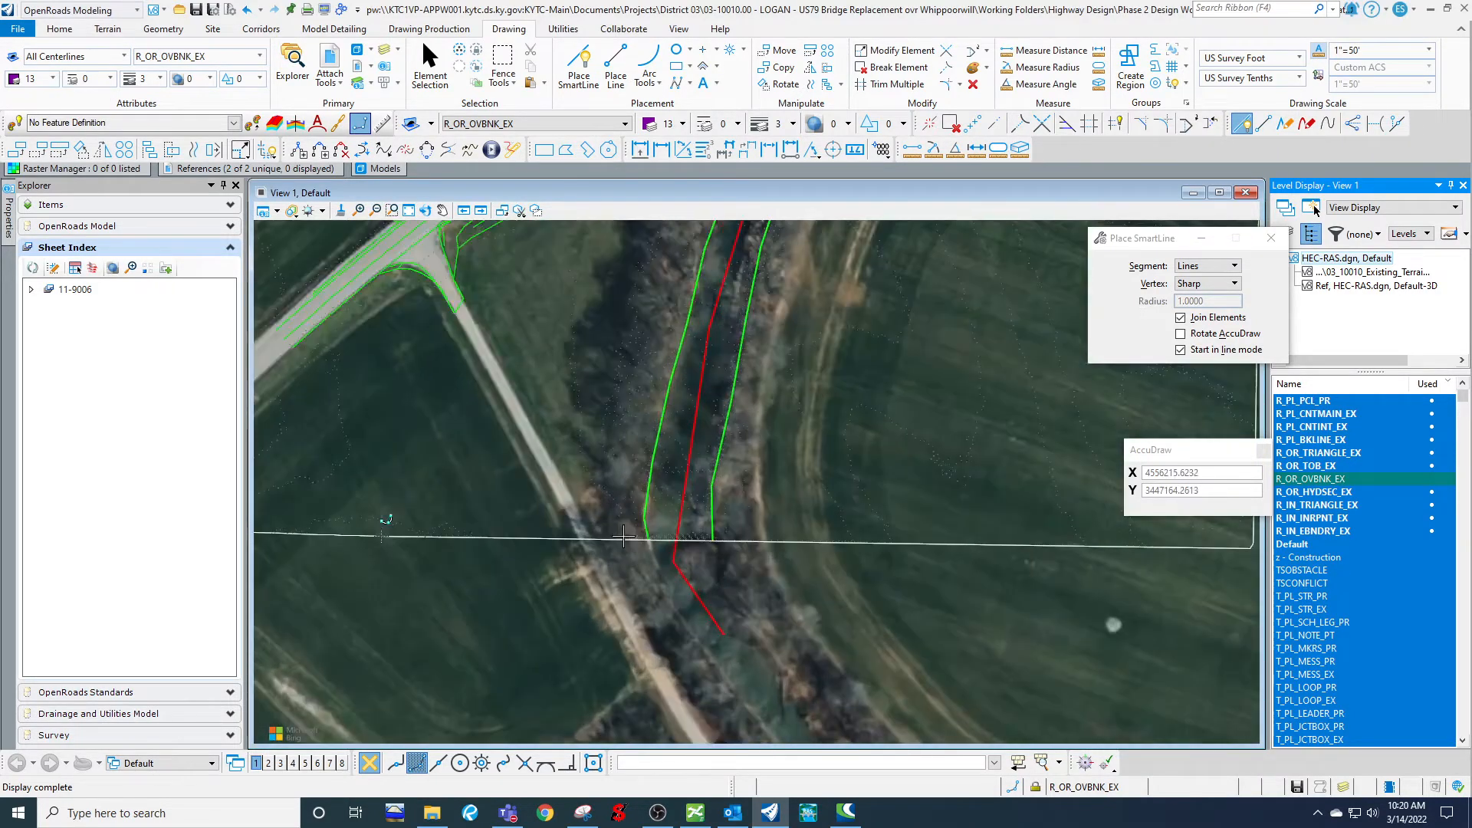
pyautogui.click(601, 531)
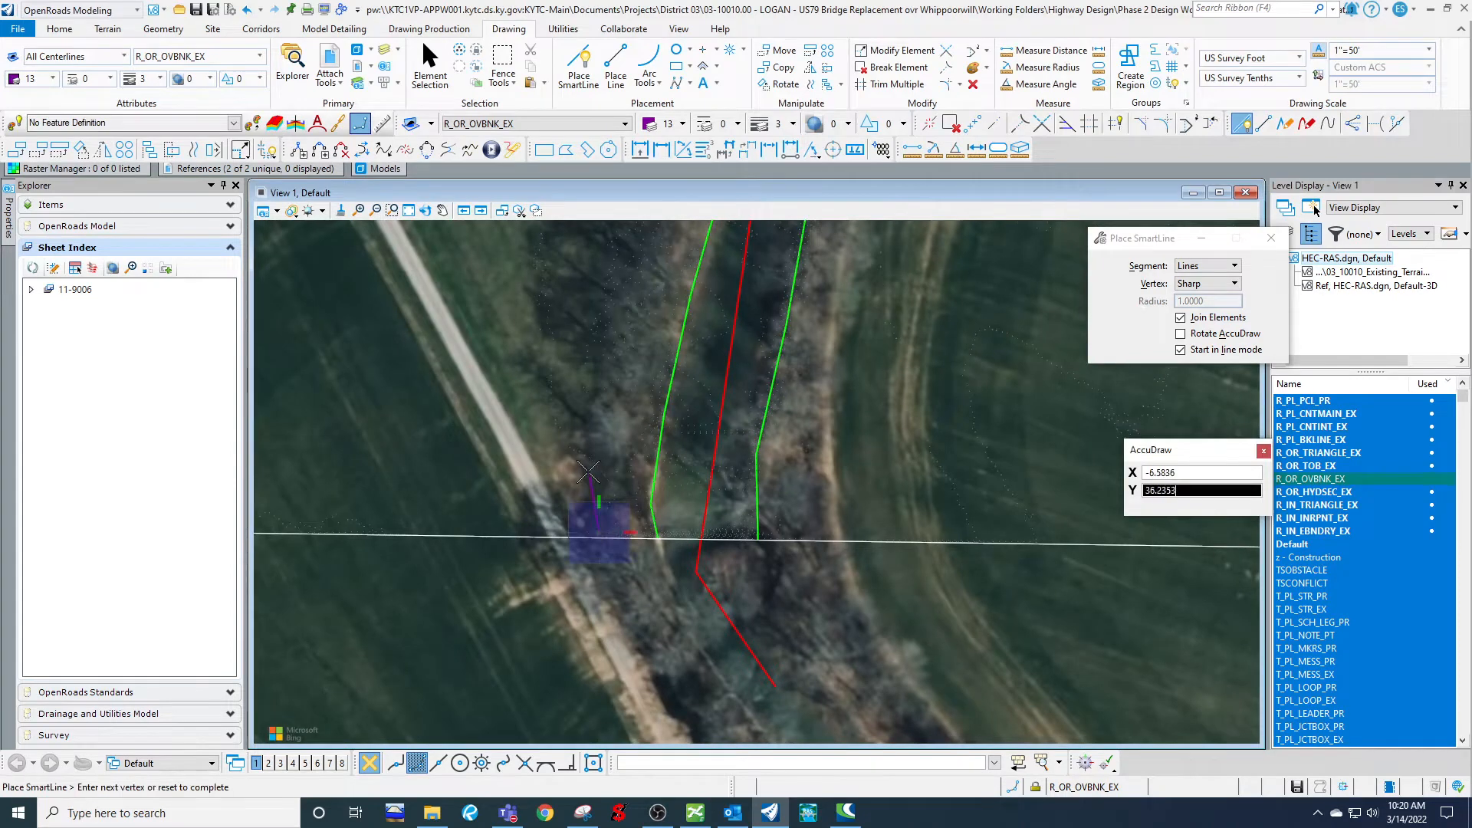
pyautogui.click(588, 472)
pyautogui.click(605, 329)
# Extend the west overbank line north along the wooded edge of the creek to the area just south of the bridge.
pyautogui.moveTo(659, 376); pyautogui.dragTo(674, 628, button='middle')
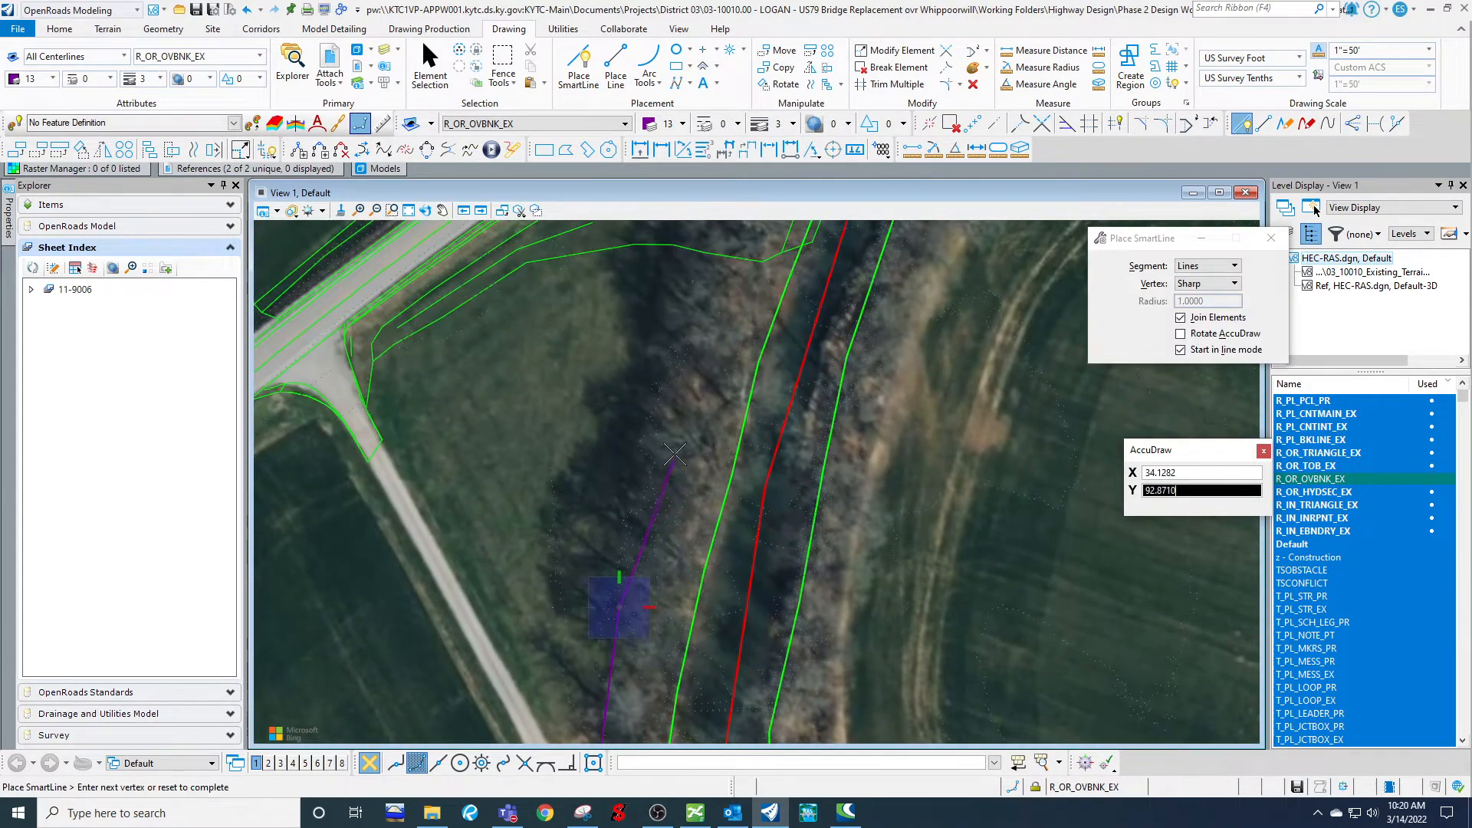
pyautogui.click(732, 289)
pyautogui.moveTo(765, 258); pyautogui.dragTo(705, 527, button='middle')
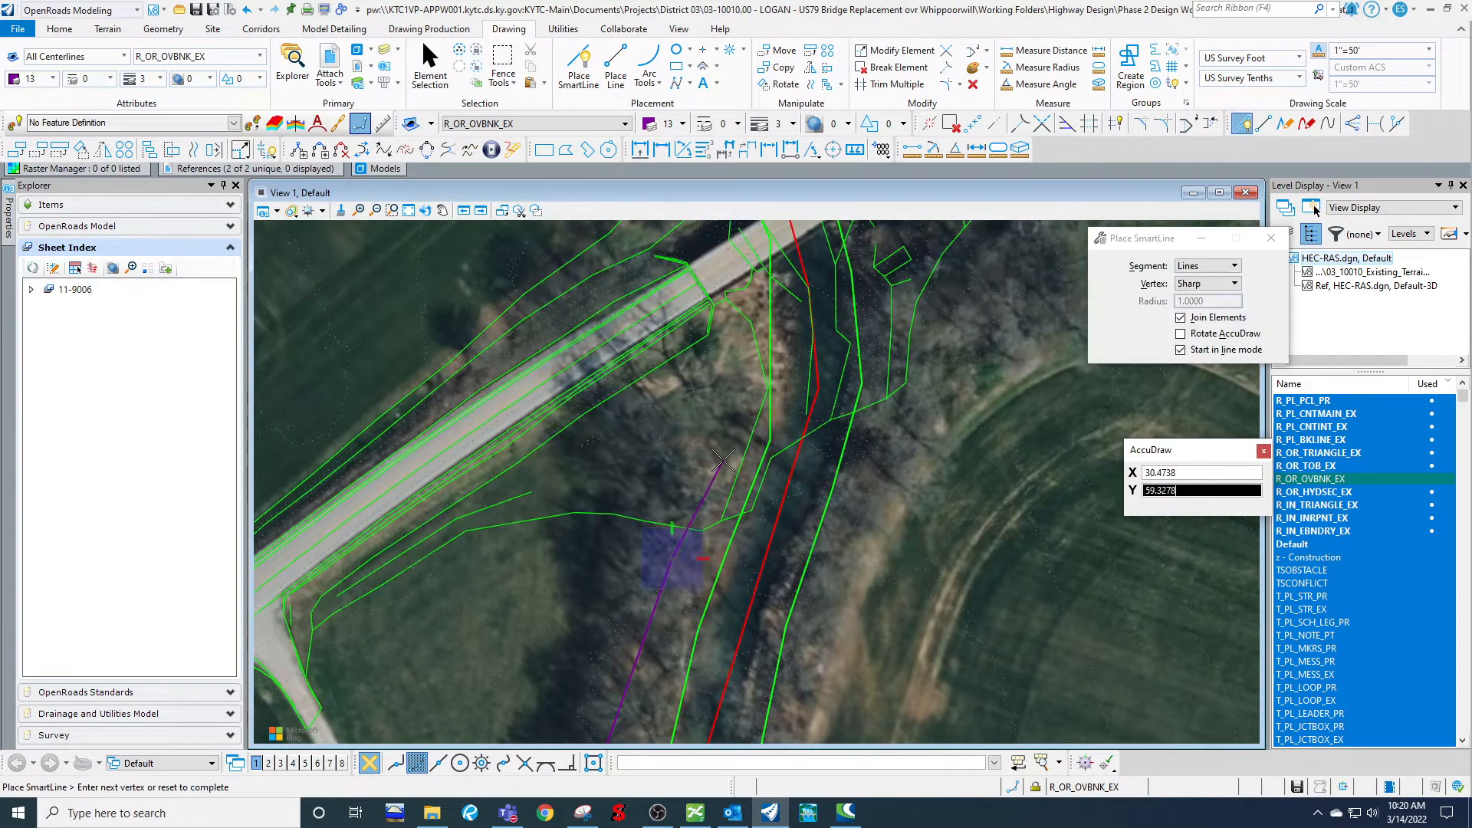
pyautogui.click(723, 461)
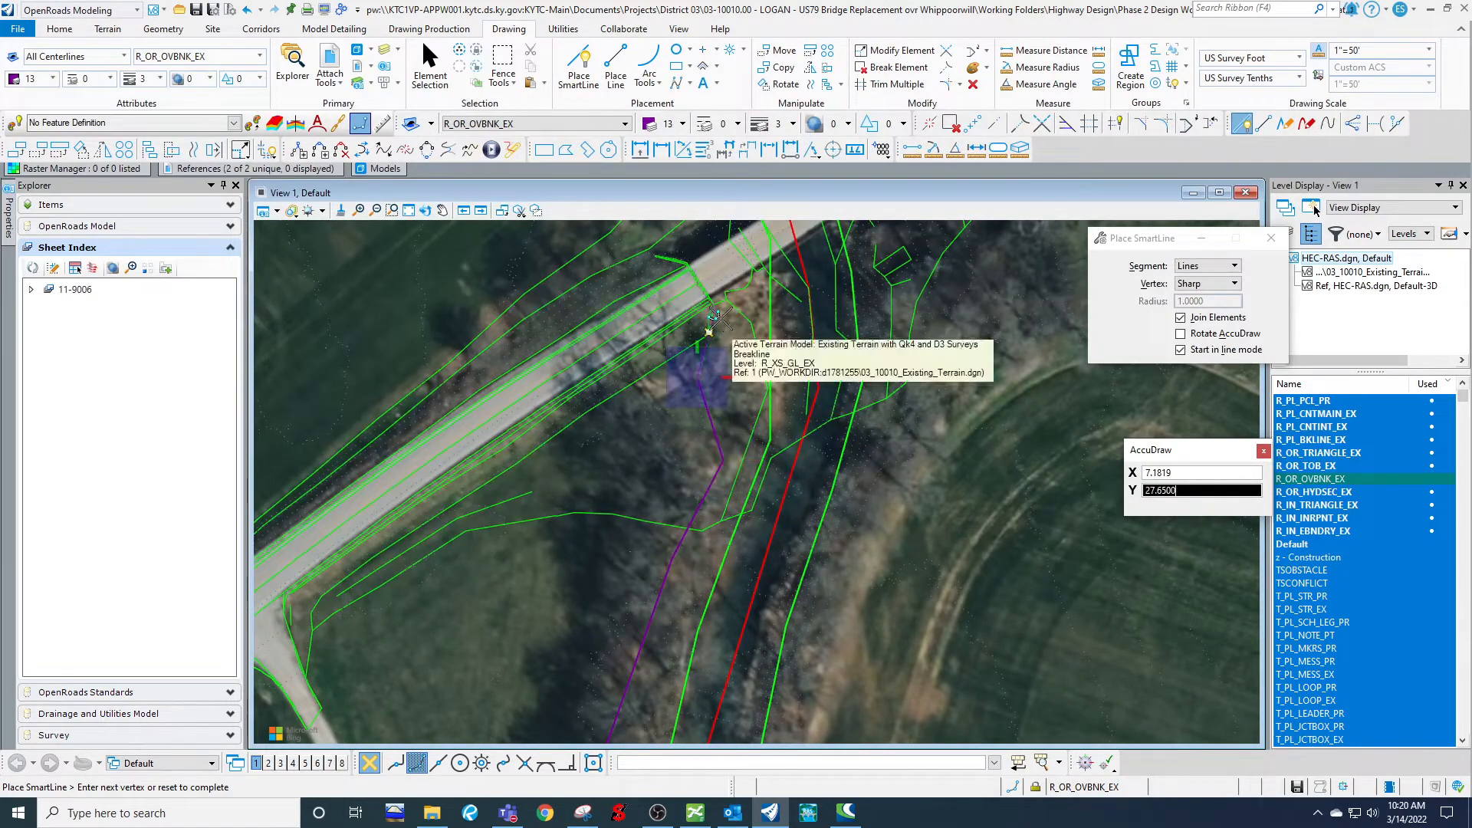
# Carry the west overbank line across the road at the bridge's west end and northwest toward the field edge.
pyautogui.moveTo(729, 305); pyautogui.dragTo(714, 460, button='middle')
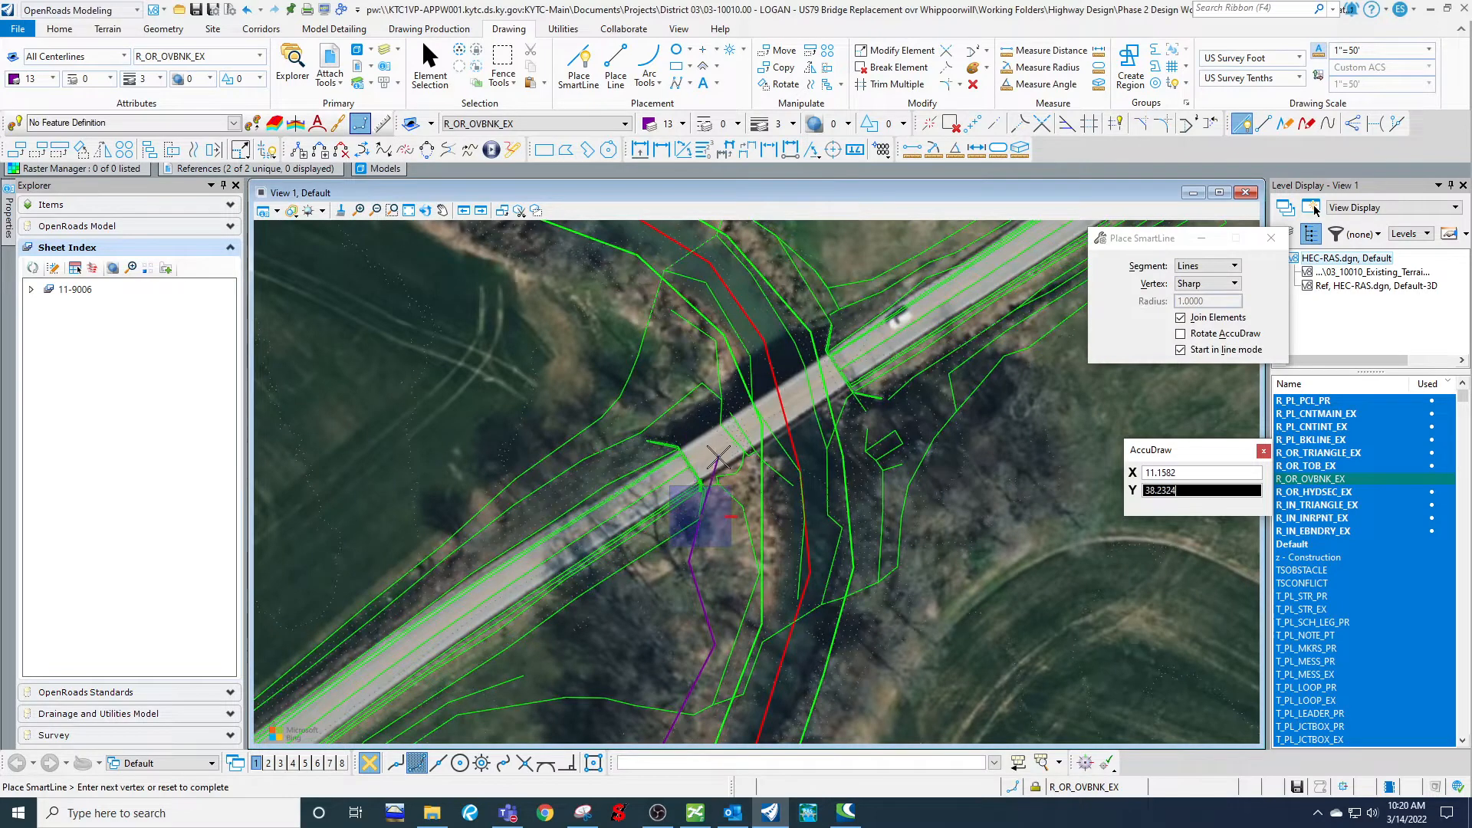
pyautogui.click(715, 474)
pyautogui.click(680, 446)
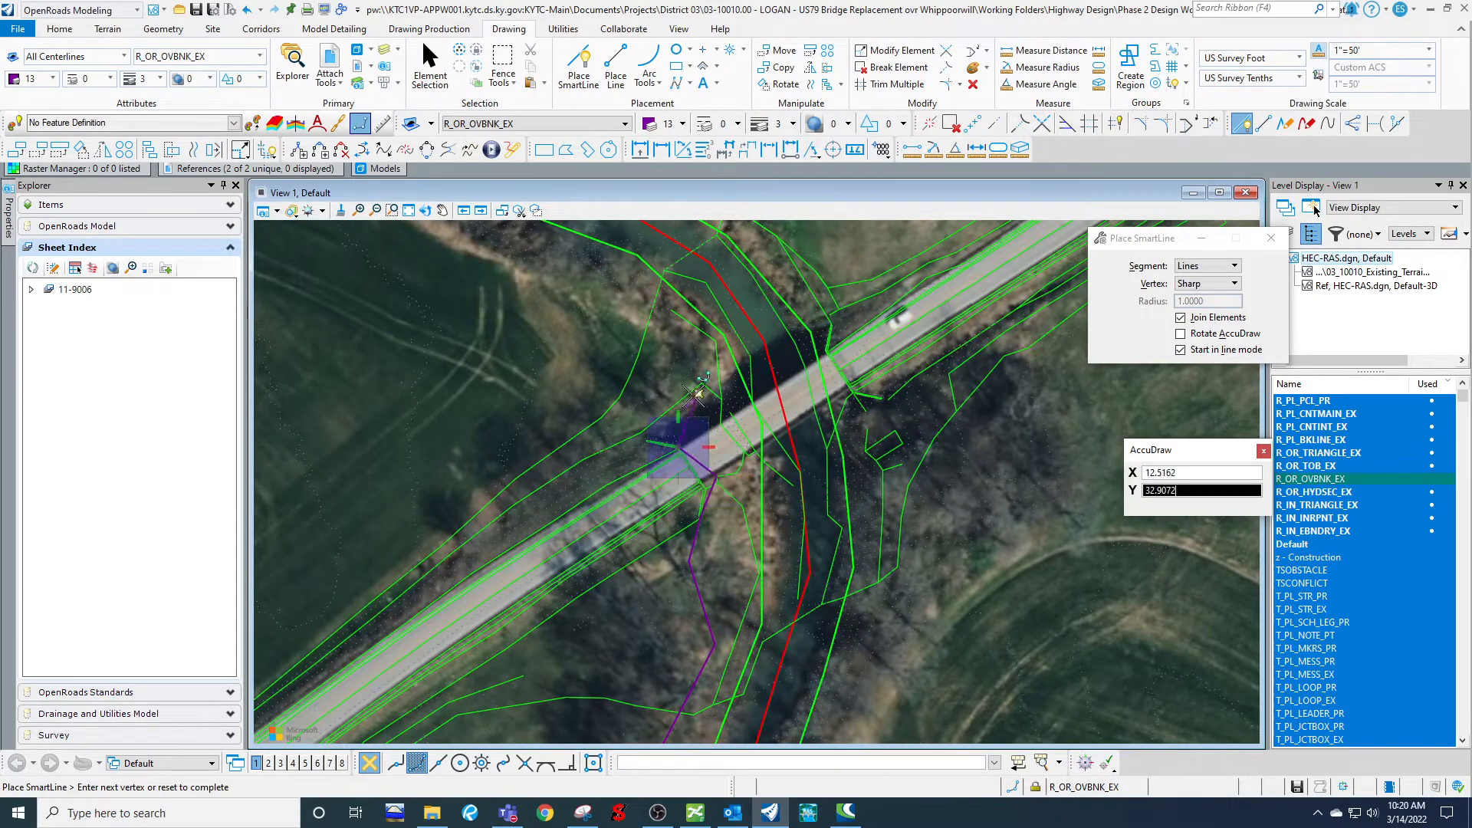
pyautogui.click(698, 390)
pyautogui.click(691, 337)
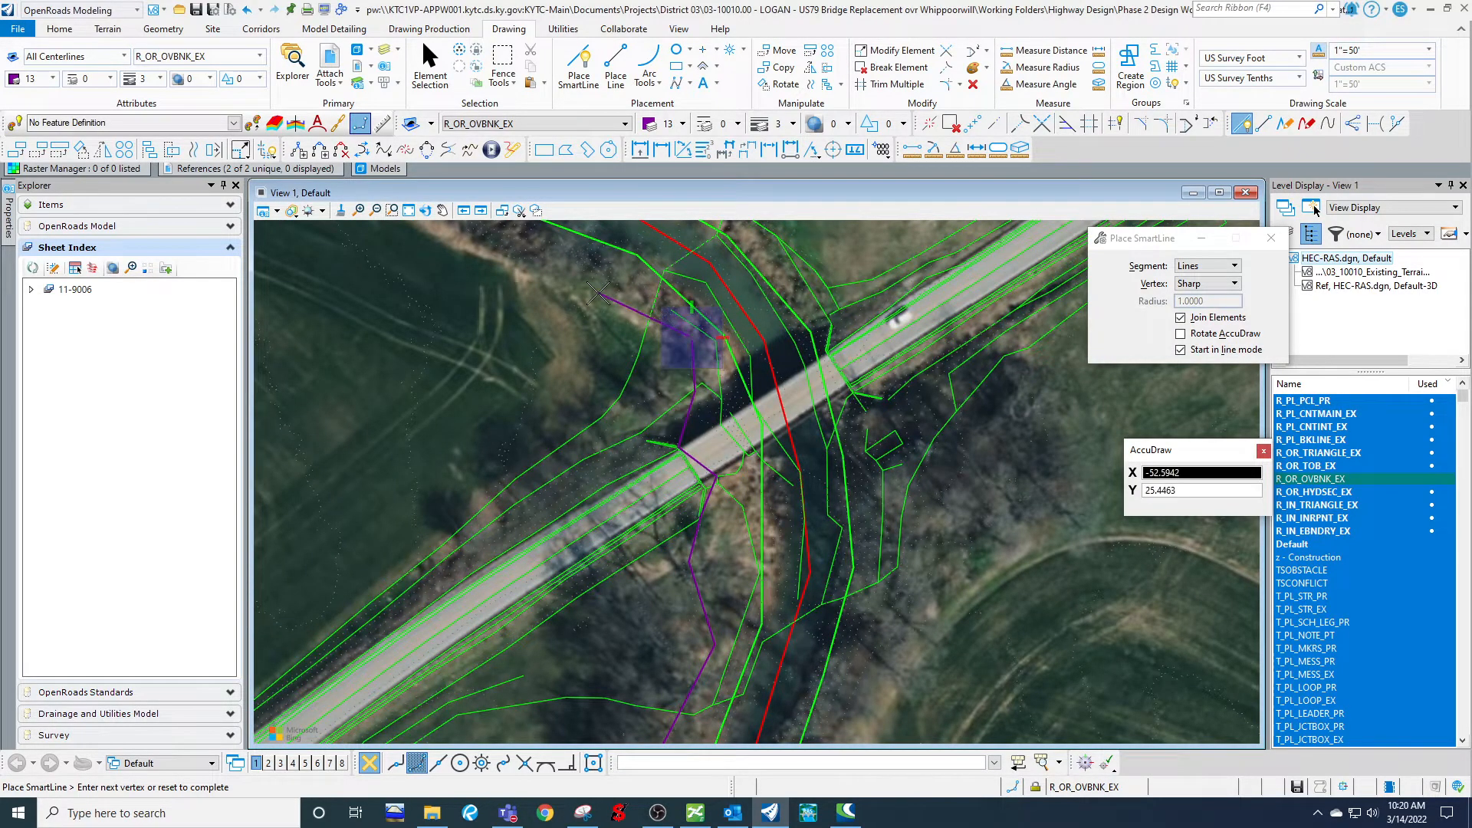
pyautogui.click(599, 293)
# Trace the overbank line northwest along the field edge on the creek's southwest side.
pyautogui.moveTo(573, 277); pyautogui.dragTo(838, 469, button='middle')
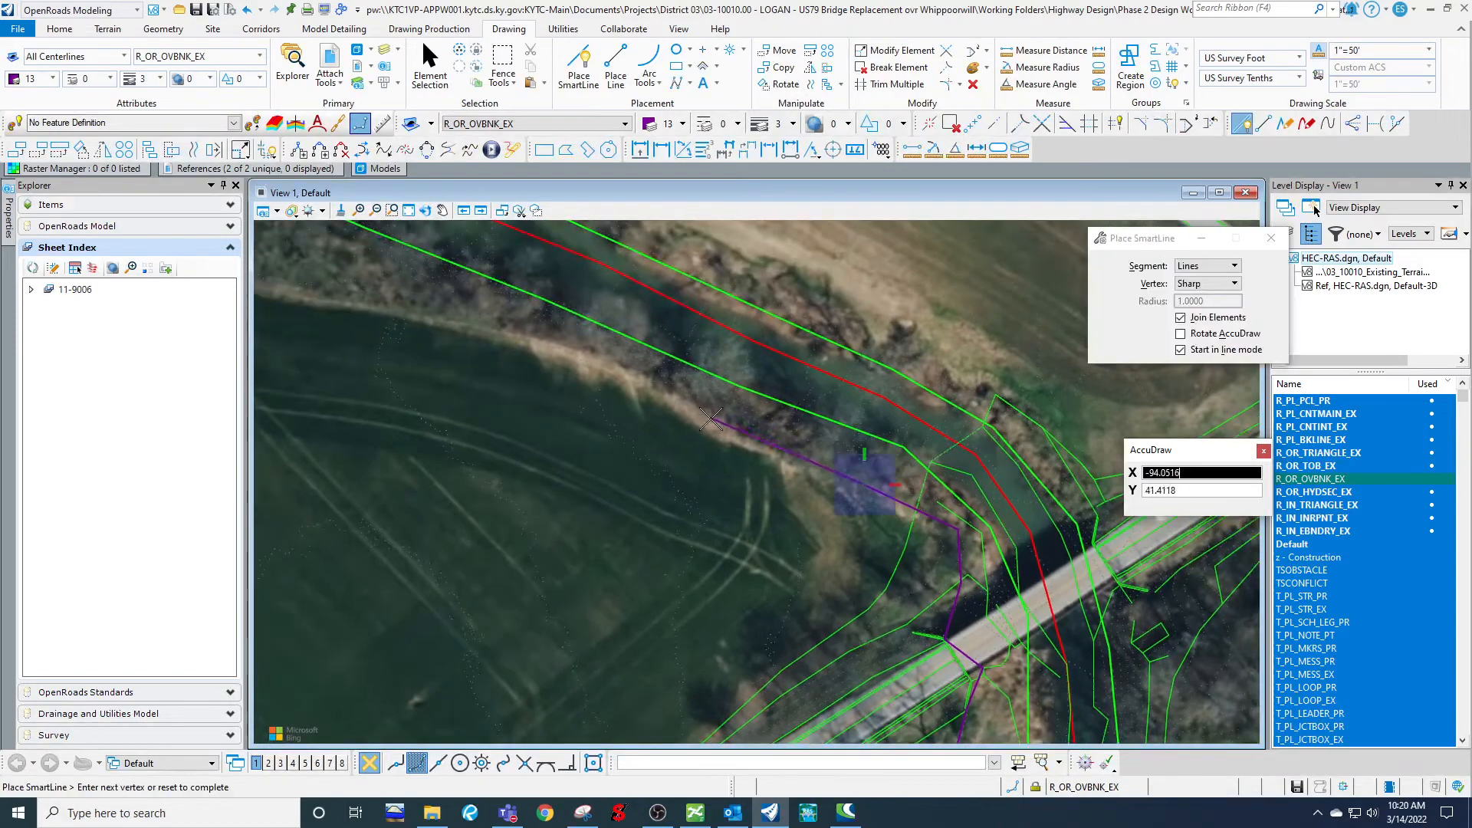
pyautogui.click(711, 419)
pyautogui.click(612, 355)
pyautogui.click(455, 310)
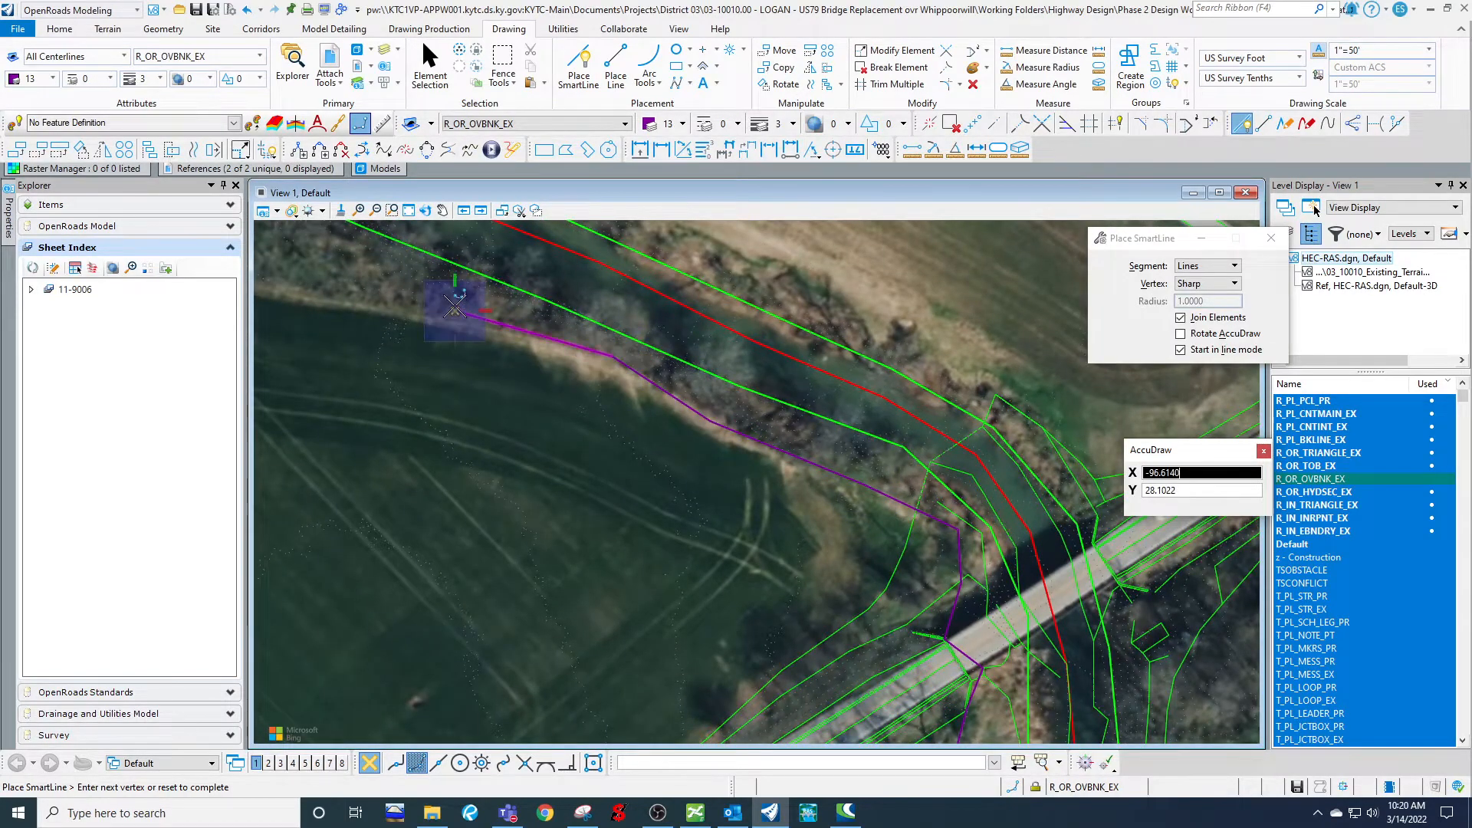
# Complete the southwest-side overbank line up to the western terrain boundary and finish it.
pyautogui.moveTo(455, 308); pyautogui.dragTo(789, 460, button='middle')
pyautogui.click(715, 441)
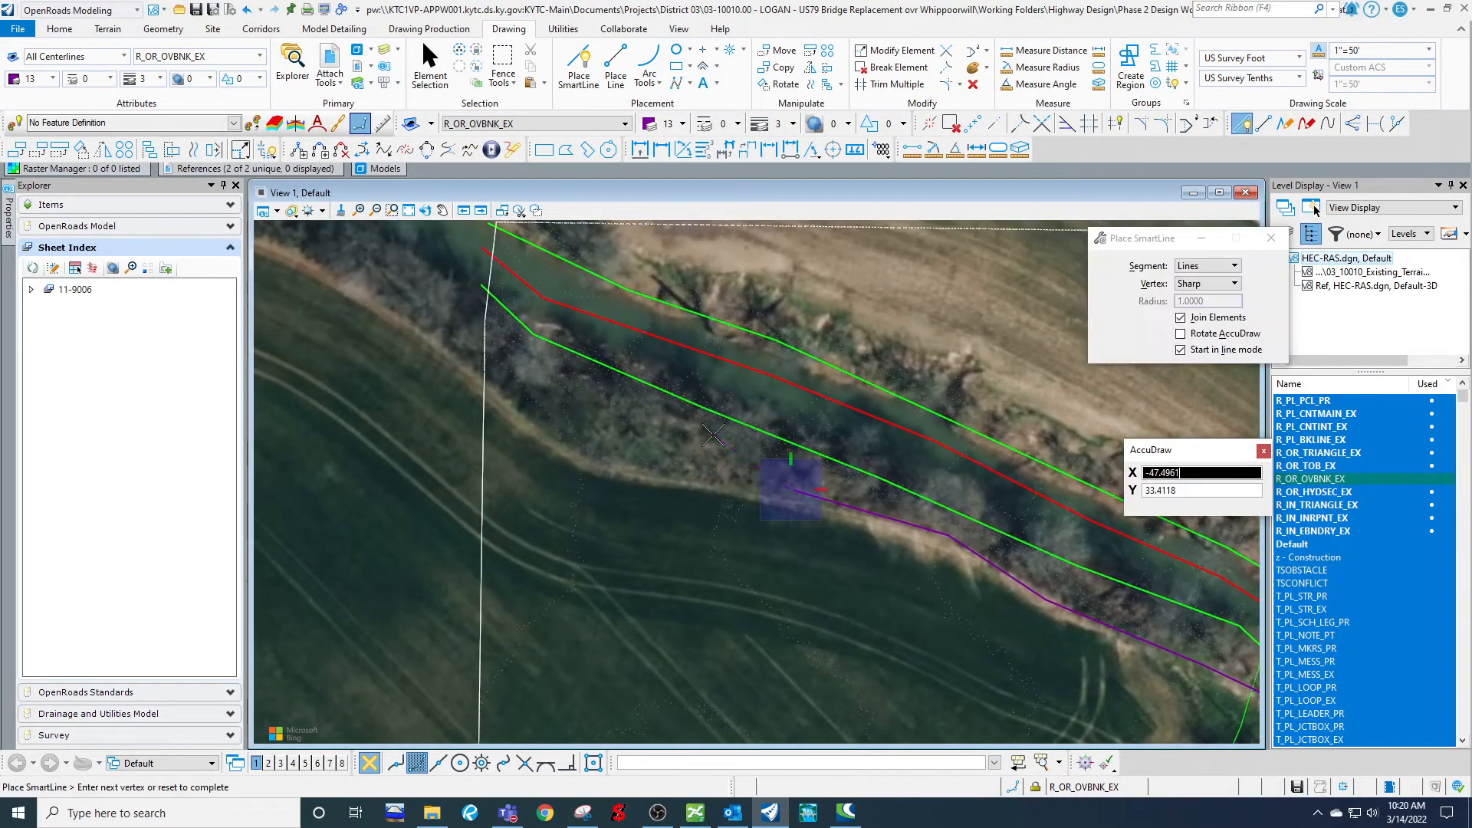
pyautogui.click(573, 372)
pyautogui.click(485, 314)
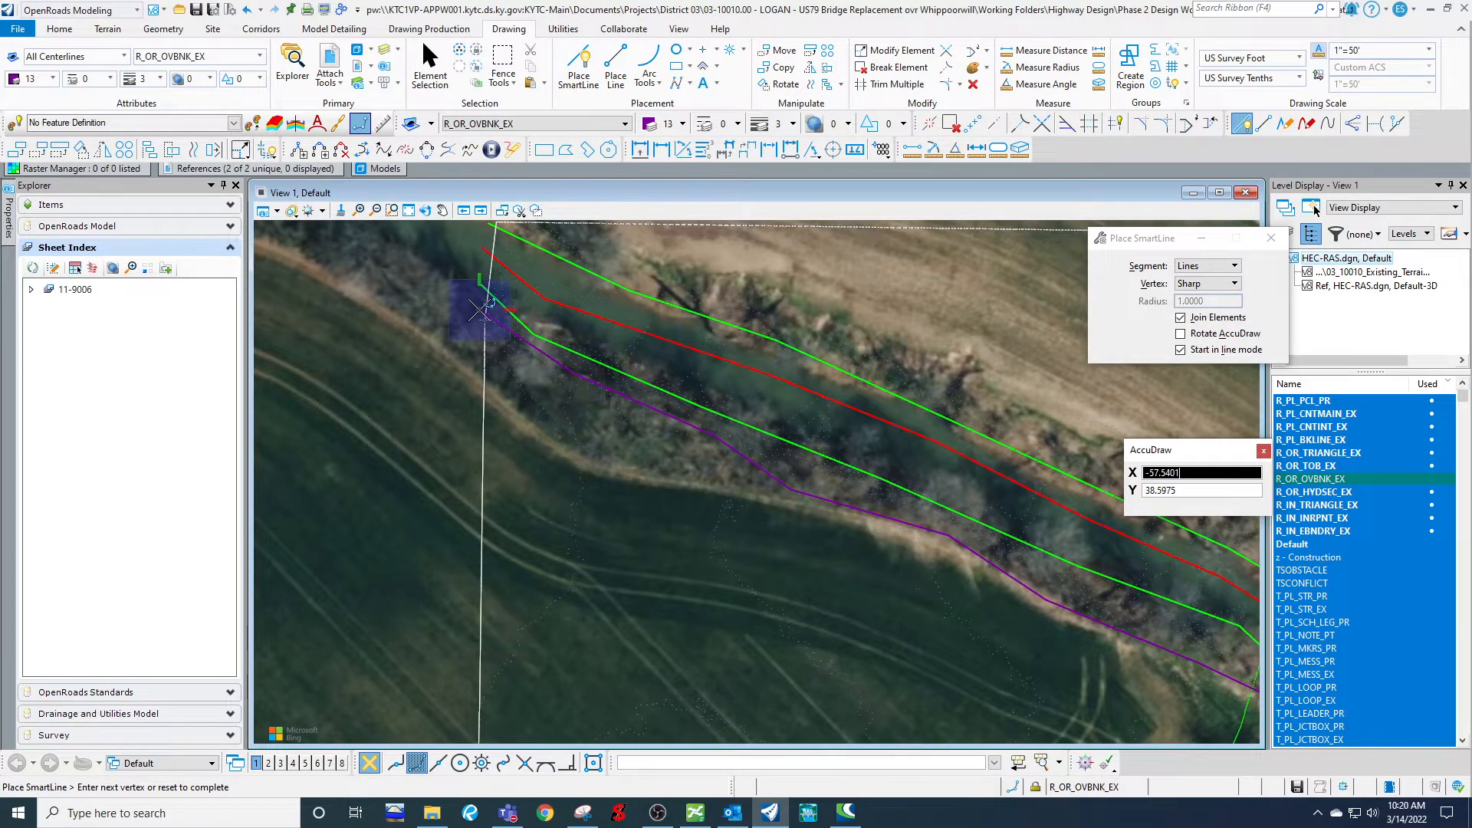
pyautogui.rightClick(486, 313)
# Begin the creek's east overbank line at the southern terrain boundary, placing its first vertices northward along the tree edge.
pyautogui.scroll(-4, 422, 272)
pyautogui.scroll(6, 646, 529)
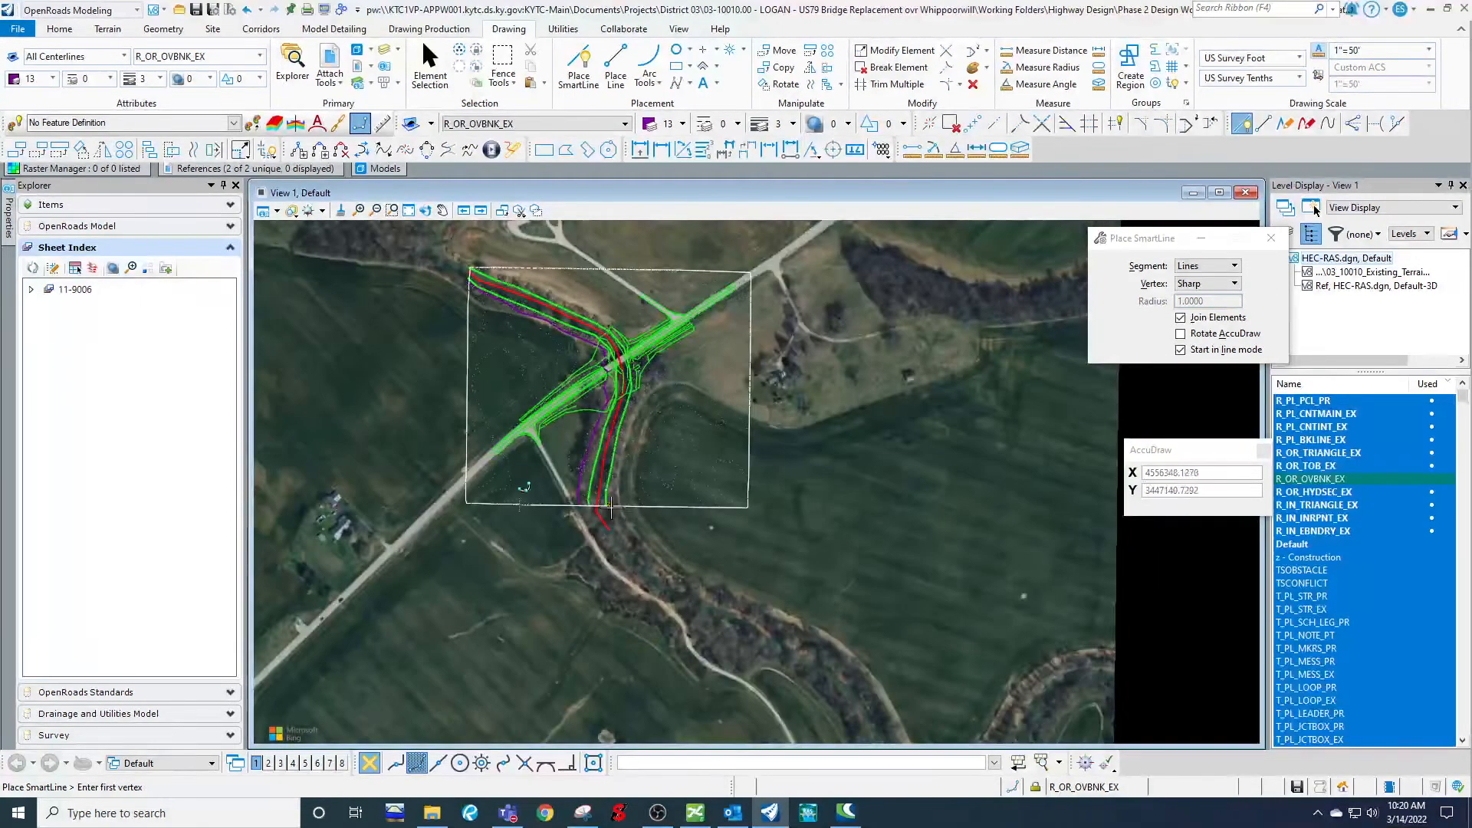
pyautogui.click(646, 529)
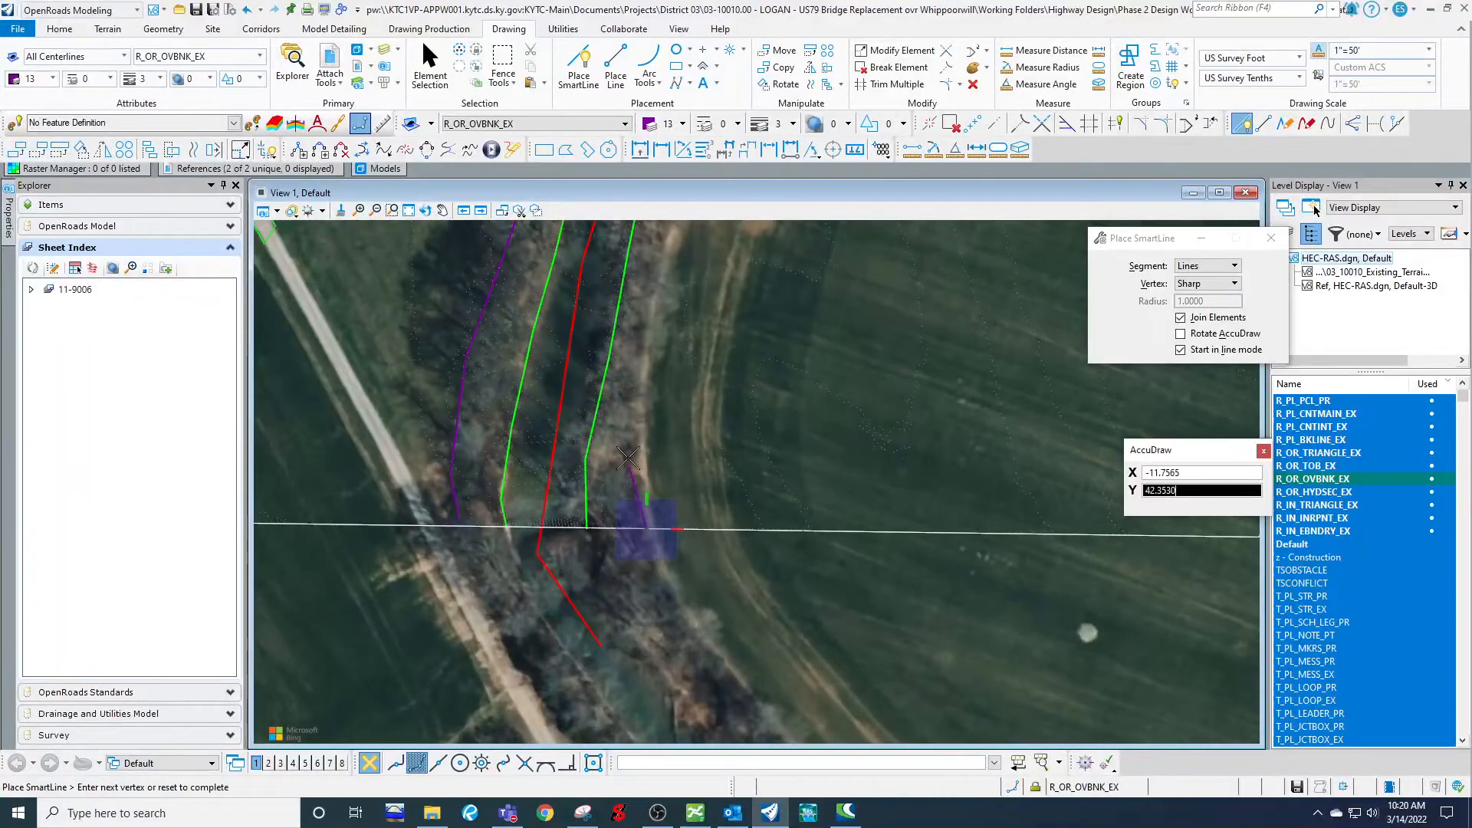
pyautogui.click(631, 424)
pyautogui.click(655, 285)
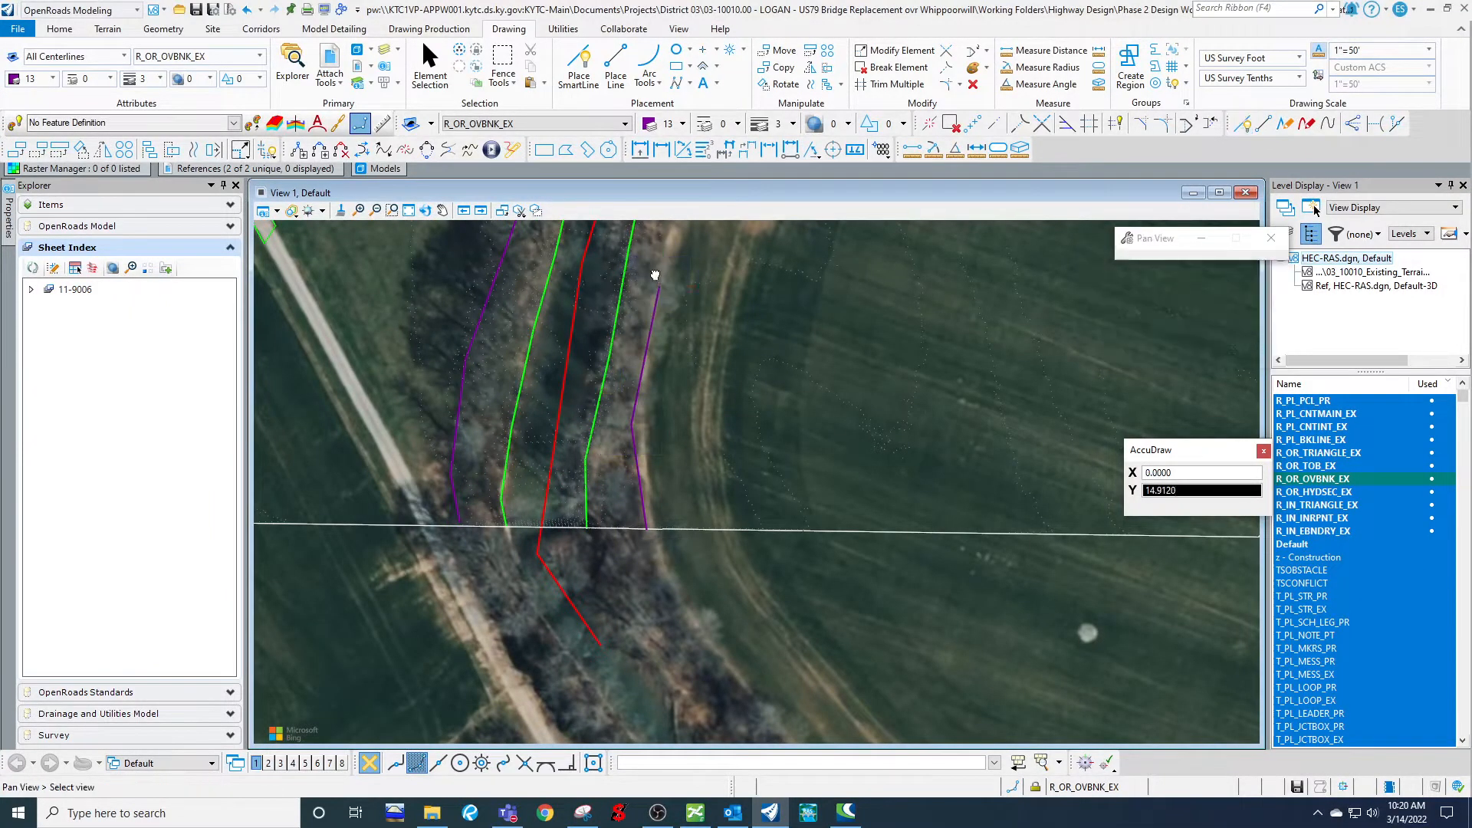
# Extend the east overbank line north along the creek's tree line toward the bridge.
pyautogui.moveTo(657, 279); pyautogui.dragTo(678, 561, button='middle')
pyautogui.click(692, 443)
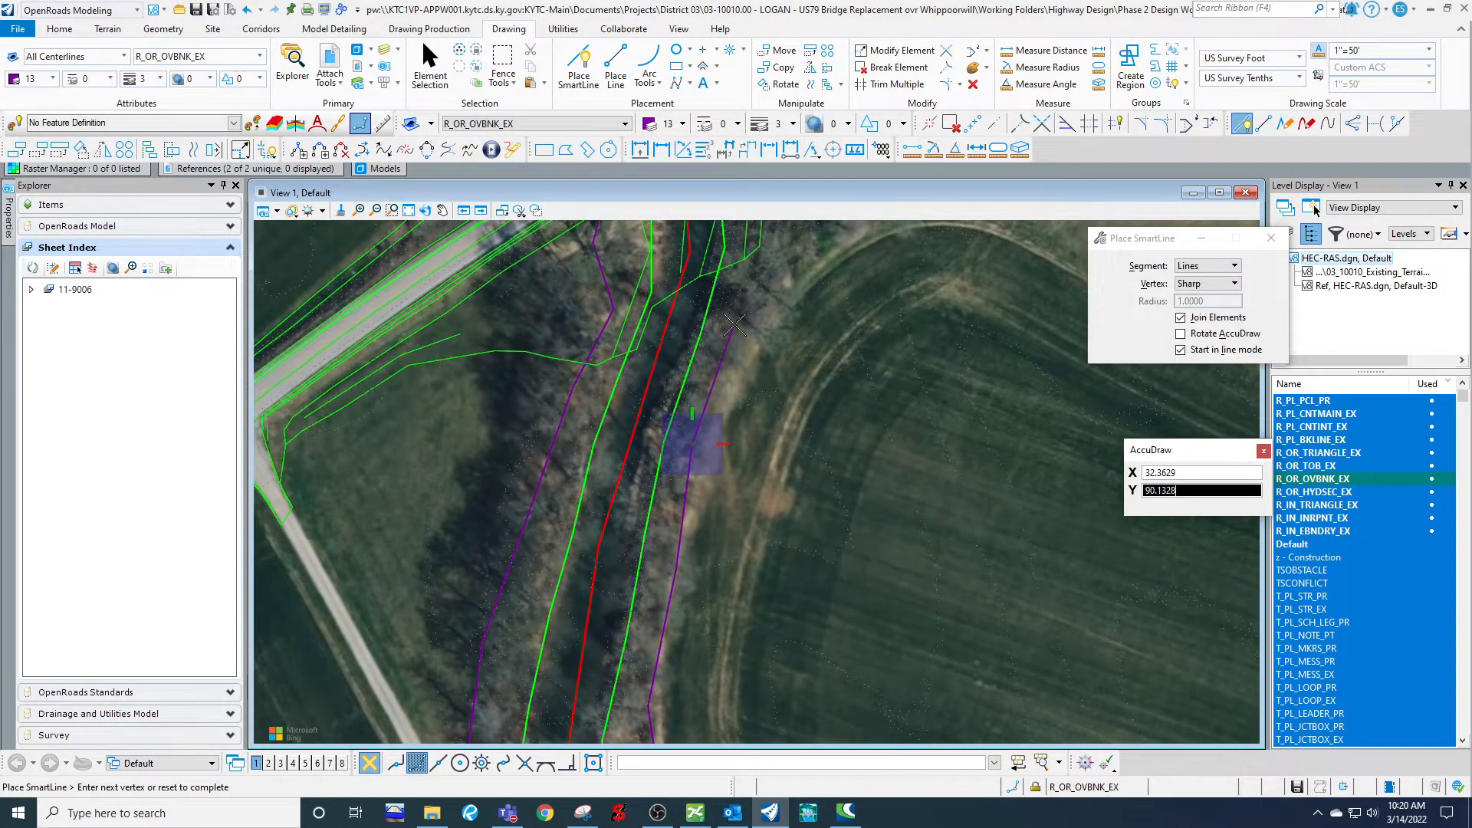
pyautogui.click(735, 326)
pyautogui.click(749, 258)
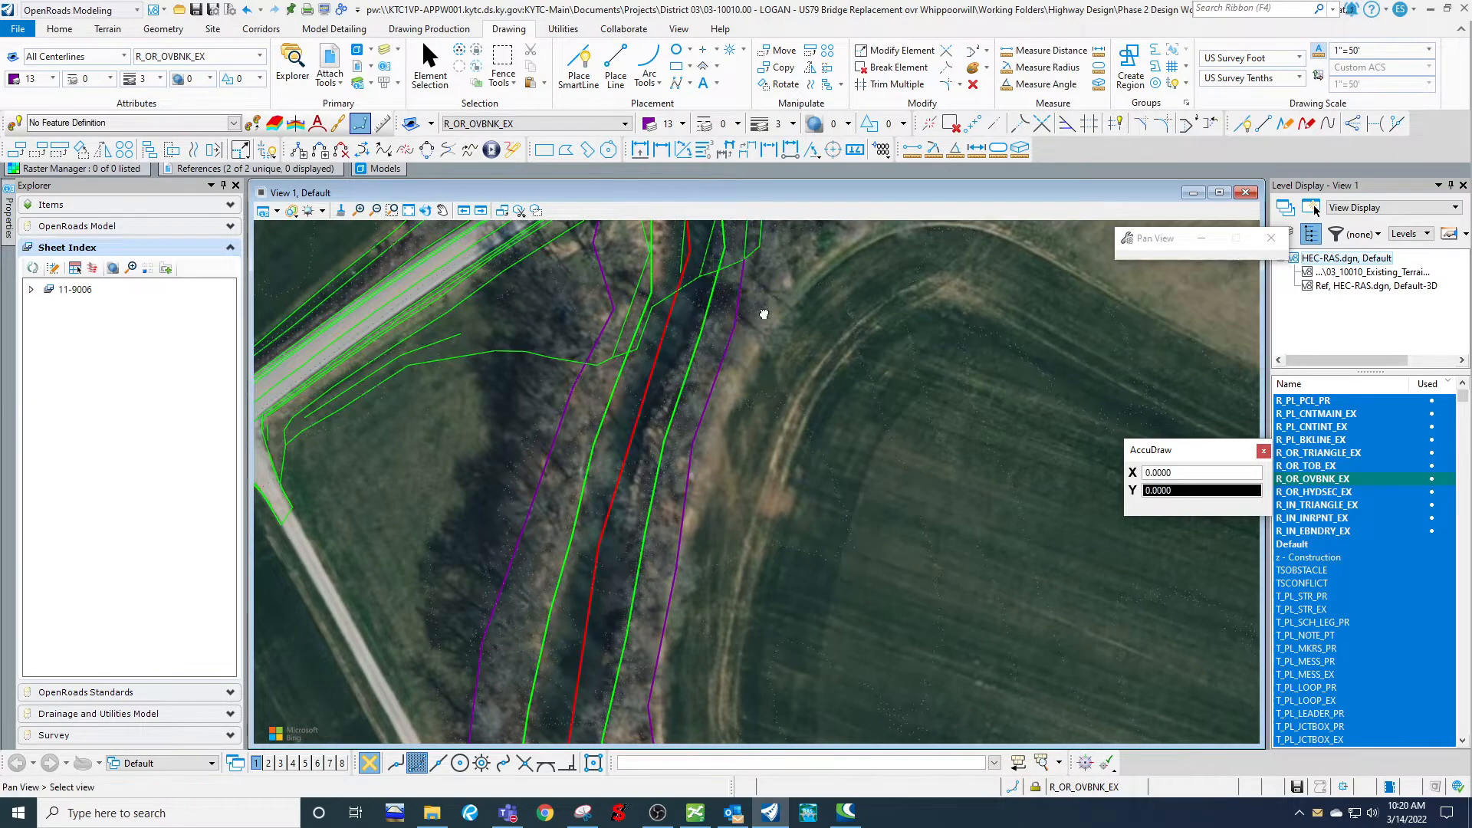
# Carry the east overbank line across the road at the bridge's east end to the creek's north side.
pyautogui.moveTo(741, 222); pyautogui.dragTo(779, 463, button='middle')
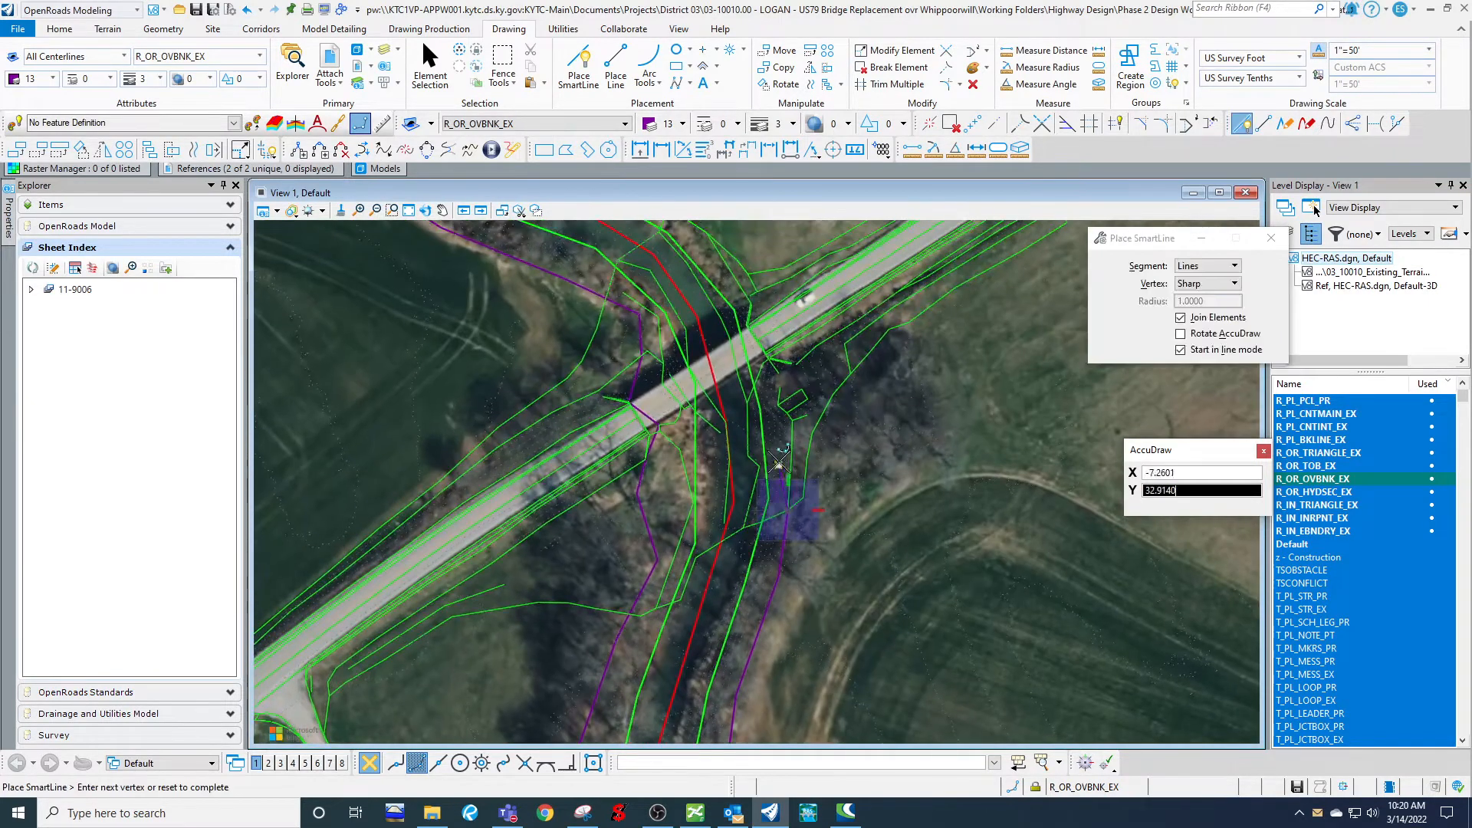
pyautogui.click(778, 405)
pyautogui.click(759, 356)
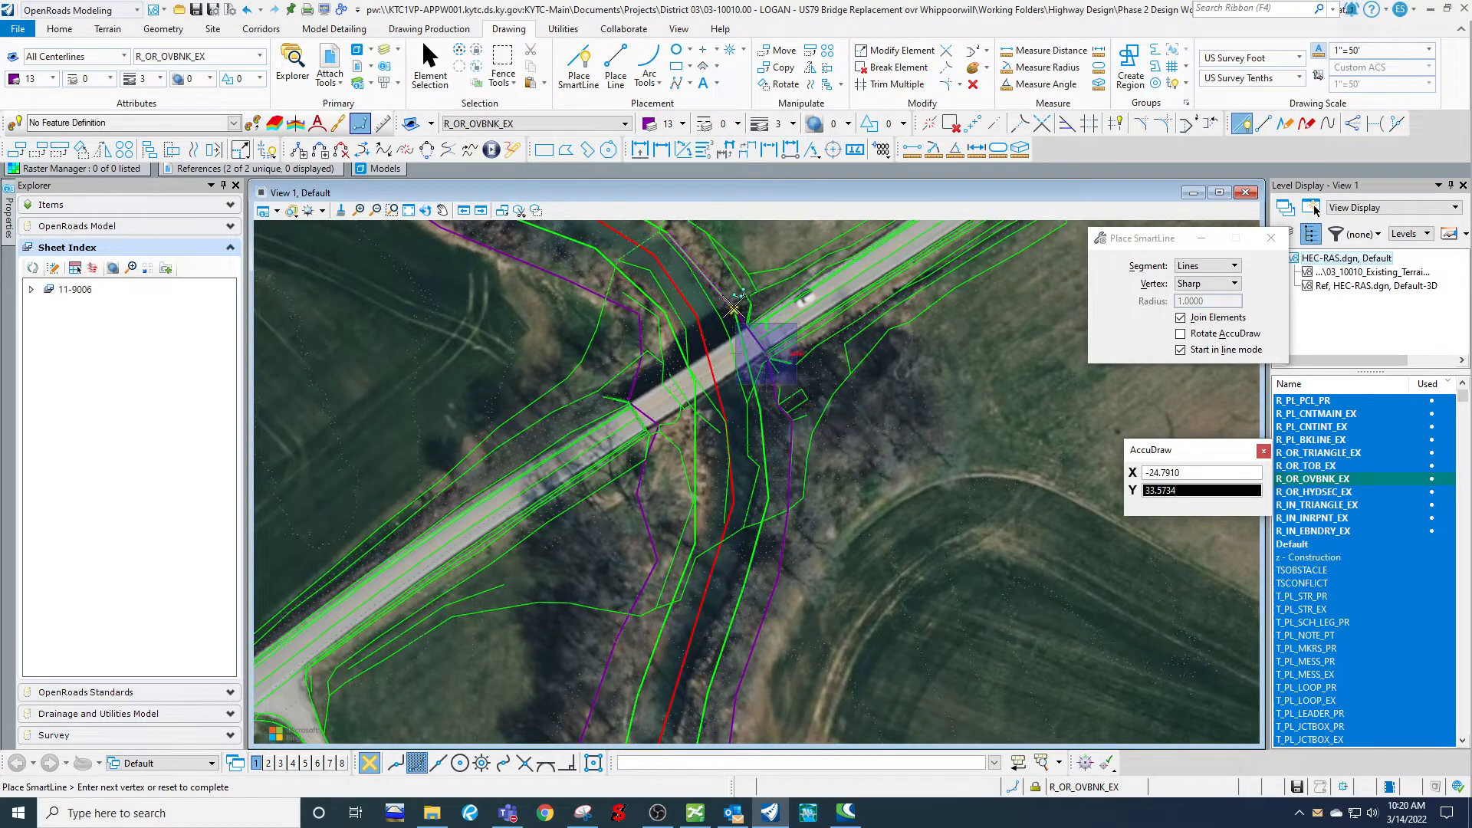
pyautogui.click(749, 304)
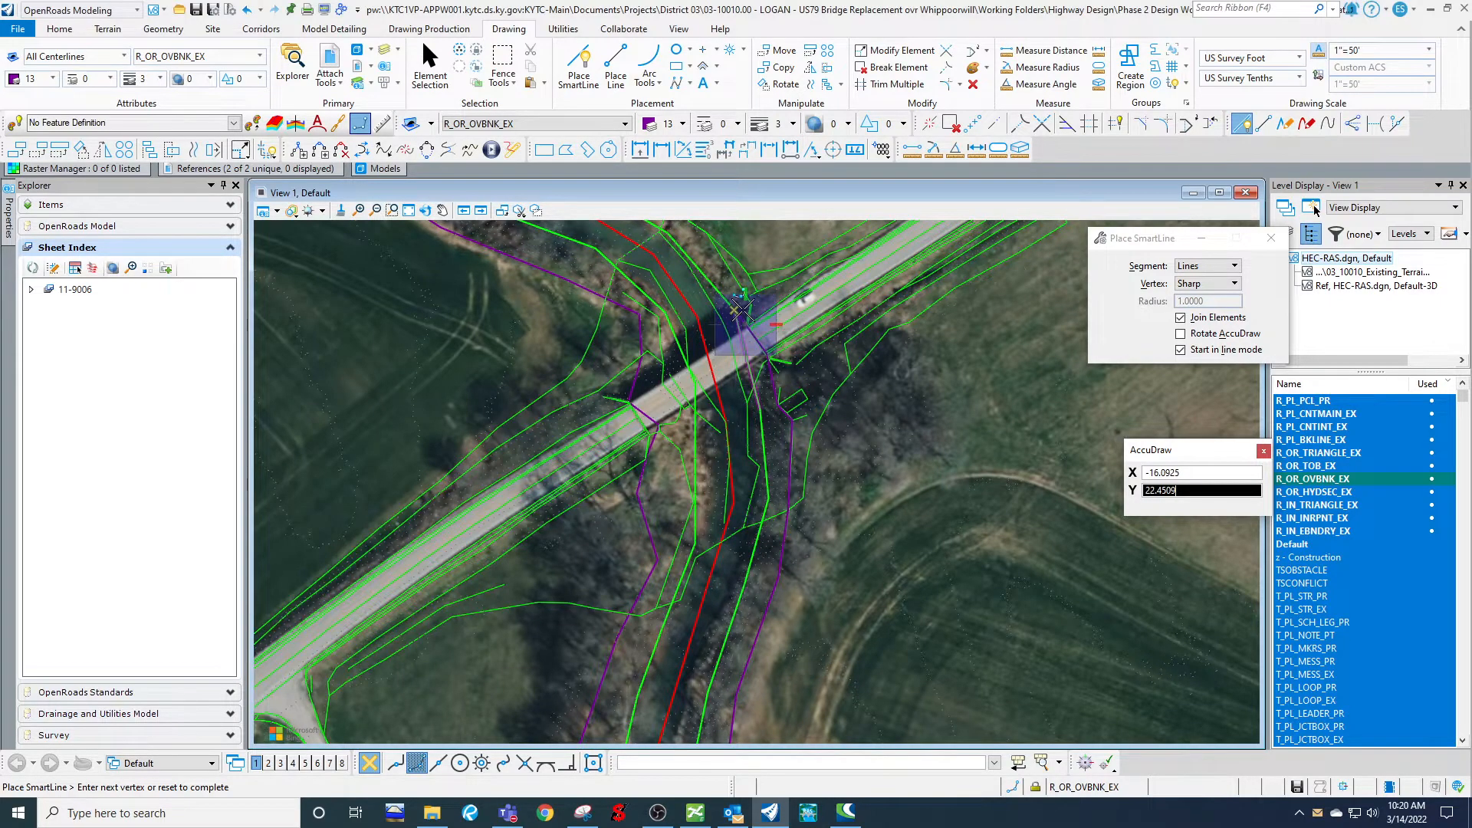
pyautogui.click(717, 254)
# Extend the east overbank line northwest along the creek's outer tree line to the terrain boundary corner and finish it.
pyautogui.moveTo(726, 279); pyautogui.dragTo(836, 528, button='middle')
pyautogui.click(762, 445)
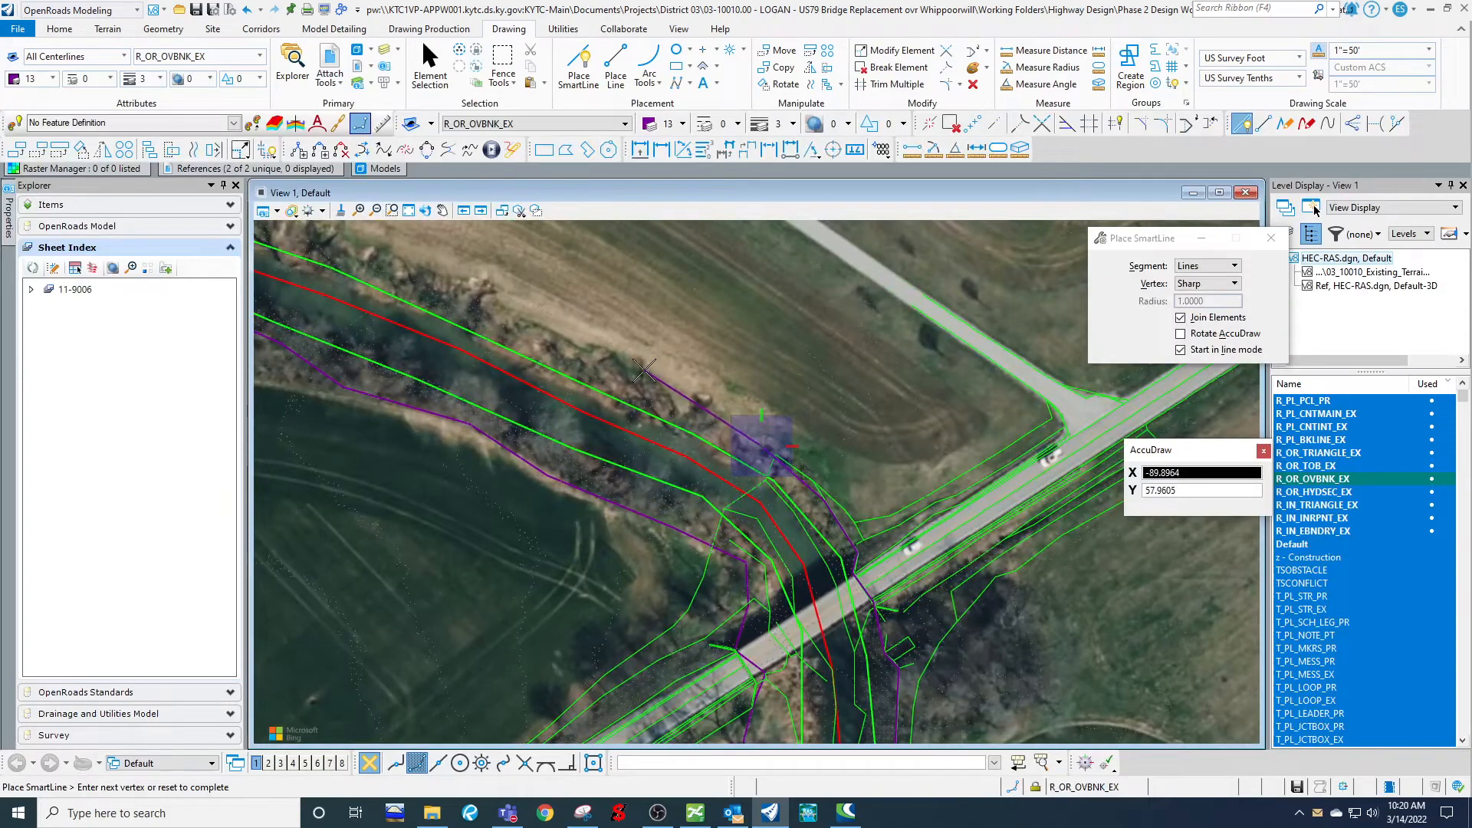
pyautogui.click(490, 302)
pyautogui.moveTo(452, 287); pyautogui.dragTo(885, 481, button='middle')
pyautogui.click(844, 464)
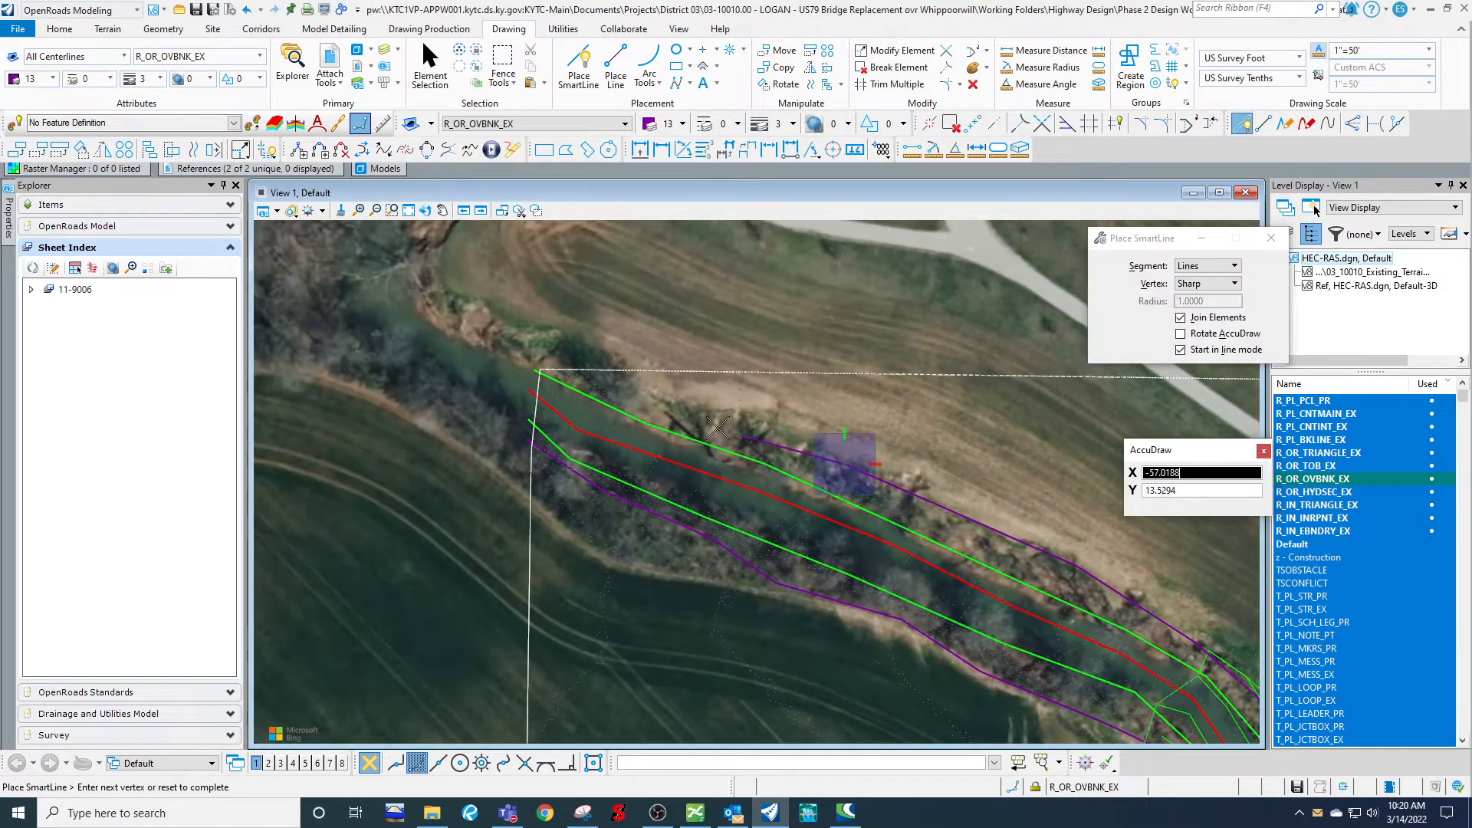
pyautogui.click(663, 401)
pyautogui.click(575, 363)
pyautogui.rightClick(577, 364)
pyautogui.scroll(-5, 463, 305)
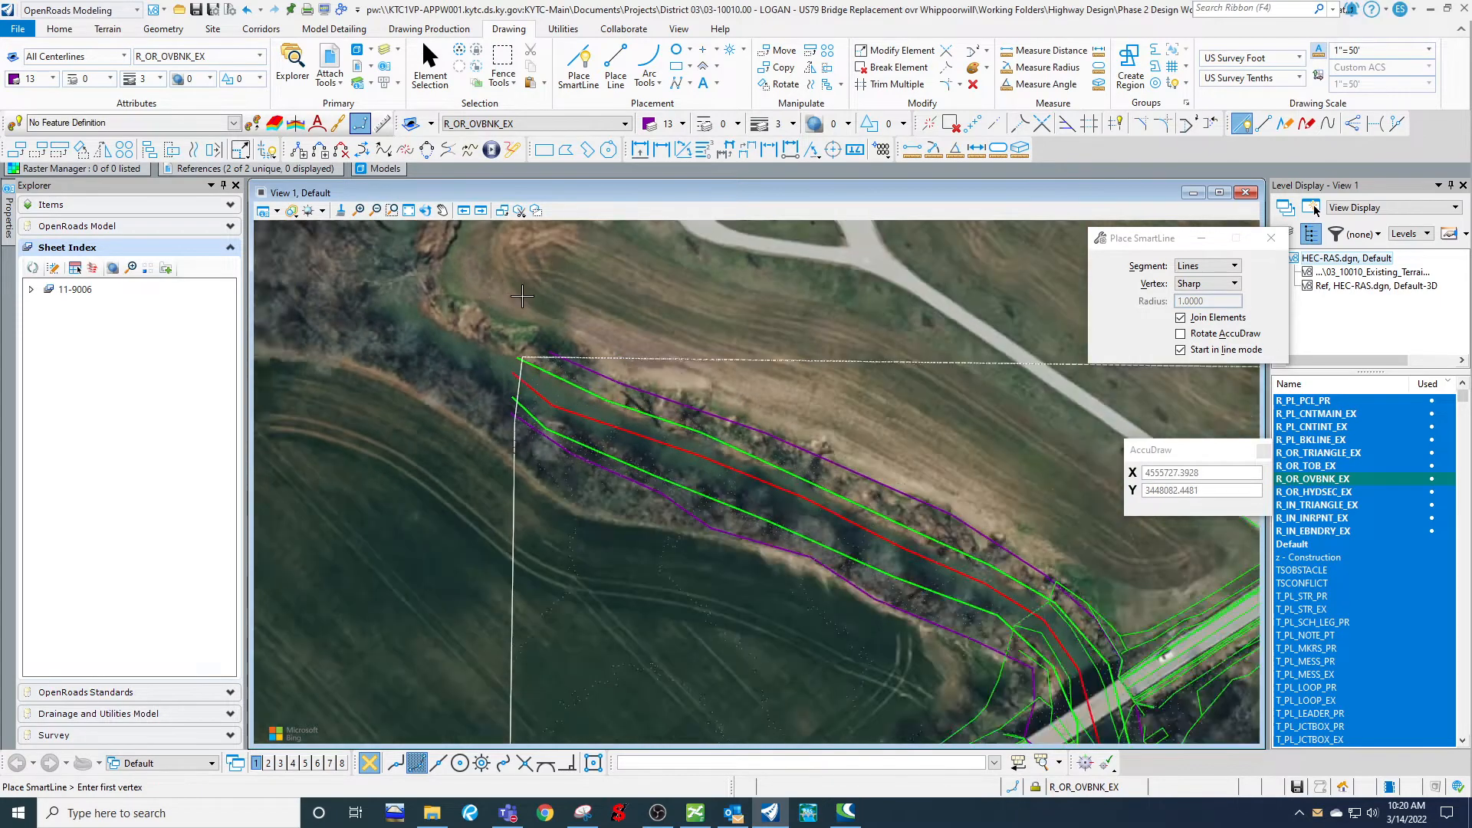
pyautogui.moveTo(792, 532); pyautogui.dragTo(753, 417, button='middle')
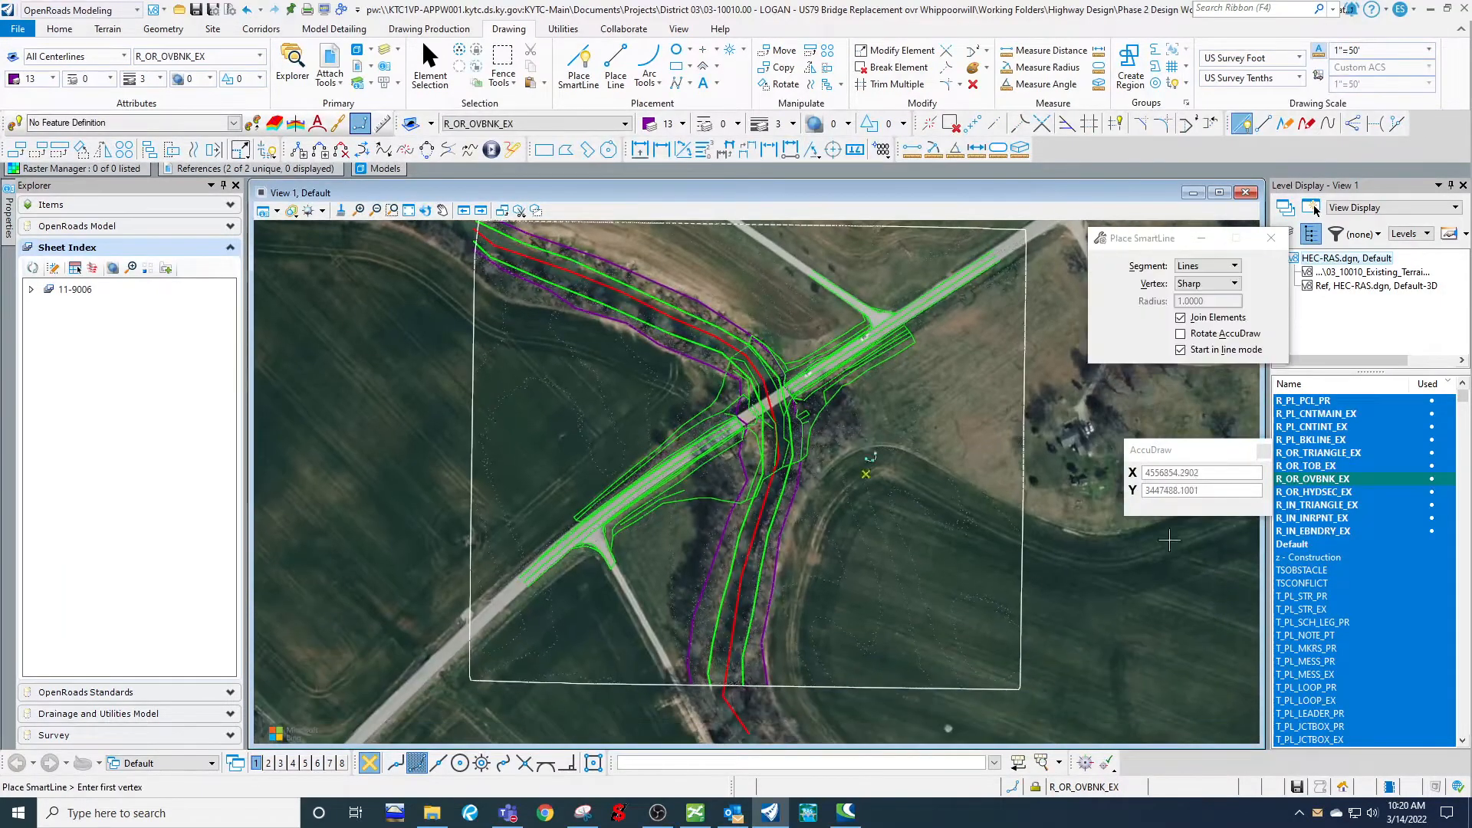
# Make R_OR_HYDSEC_EX the active level and turn the view upside down with the 2 Points rotation method along the terrain's northern boundary.
pyautogui.doubleClick(1346, 493)
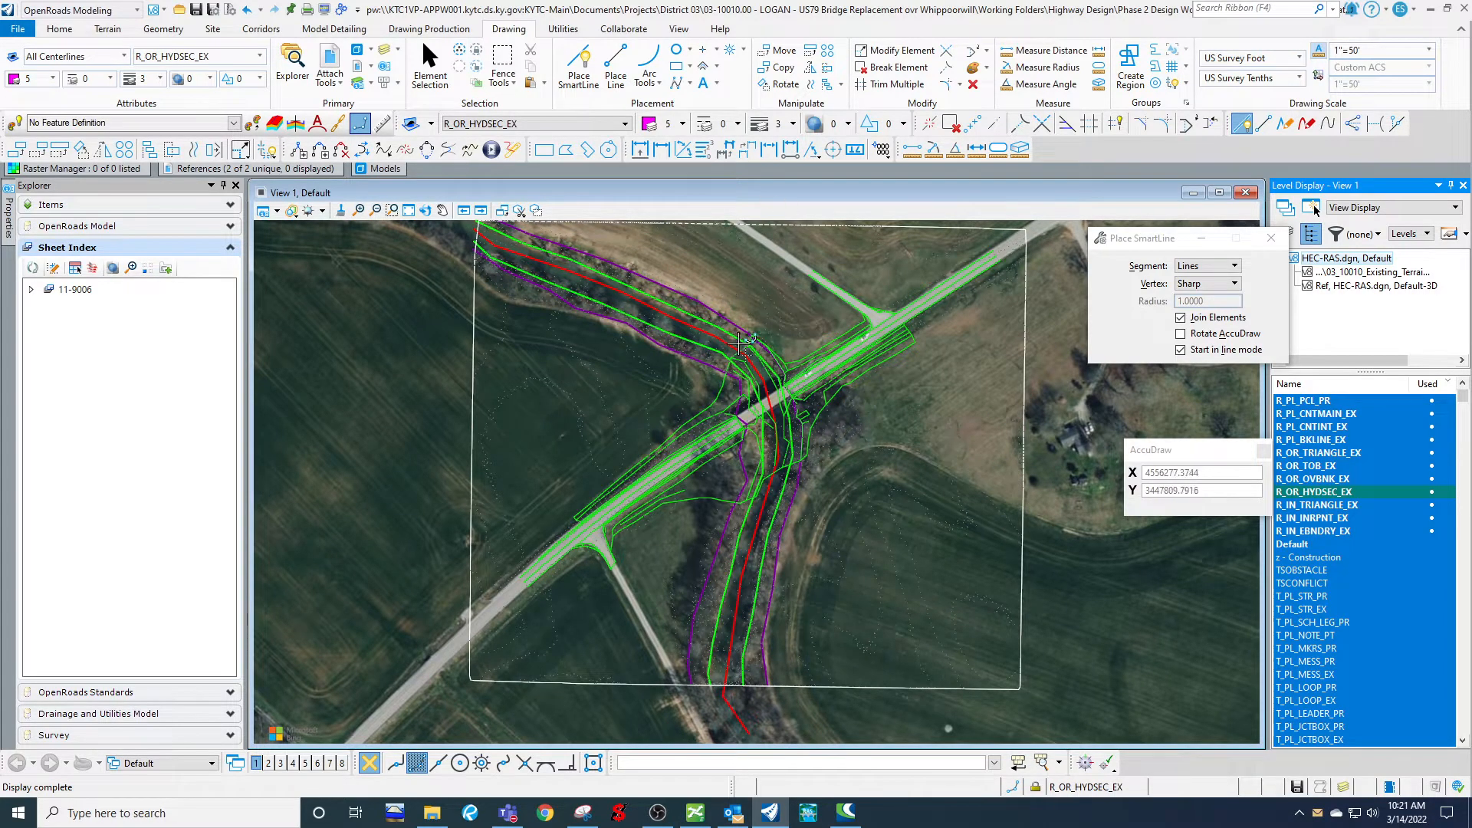
pyautogui.moveTo(660, 272); pyautogui.dragTo(648, 354, button='middle')
pyautogui.click(426, 210)
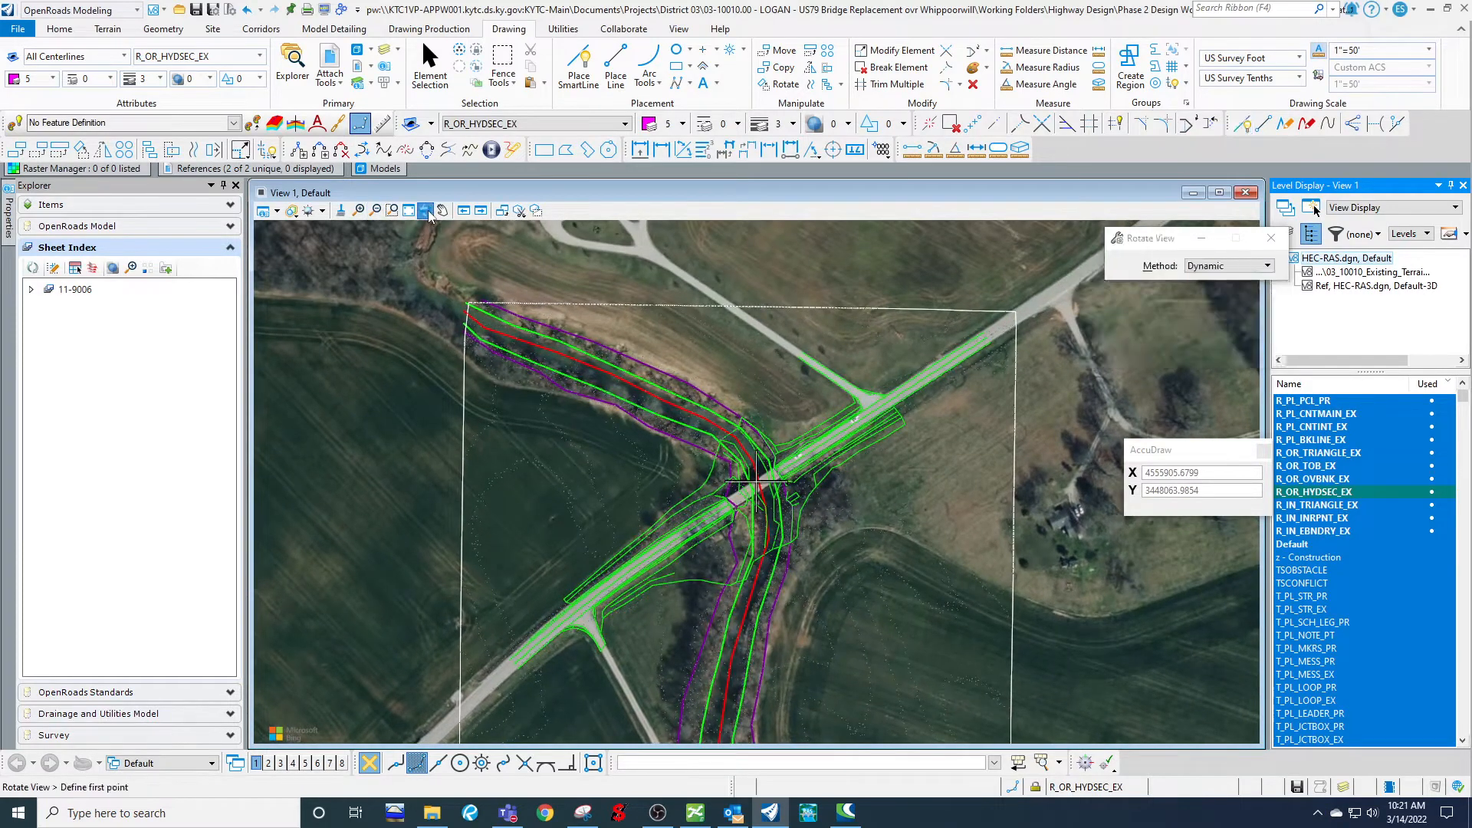
pyautogui.click(1207, 266)
pyautogui.click(1205, 295)
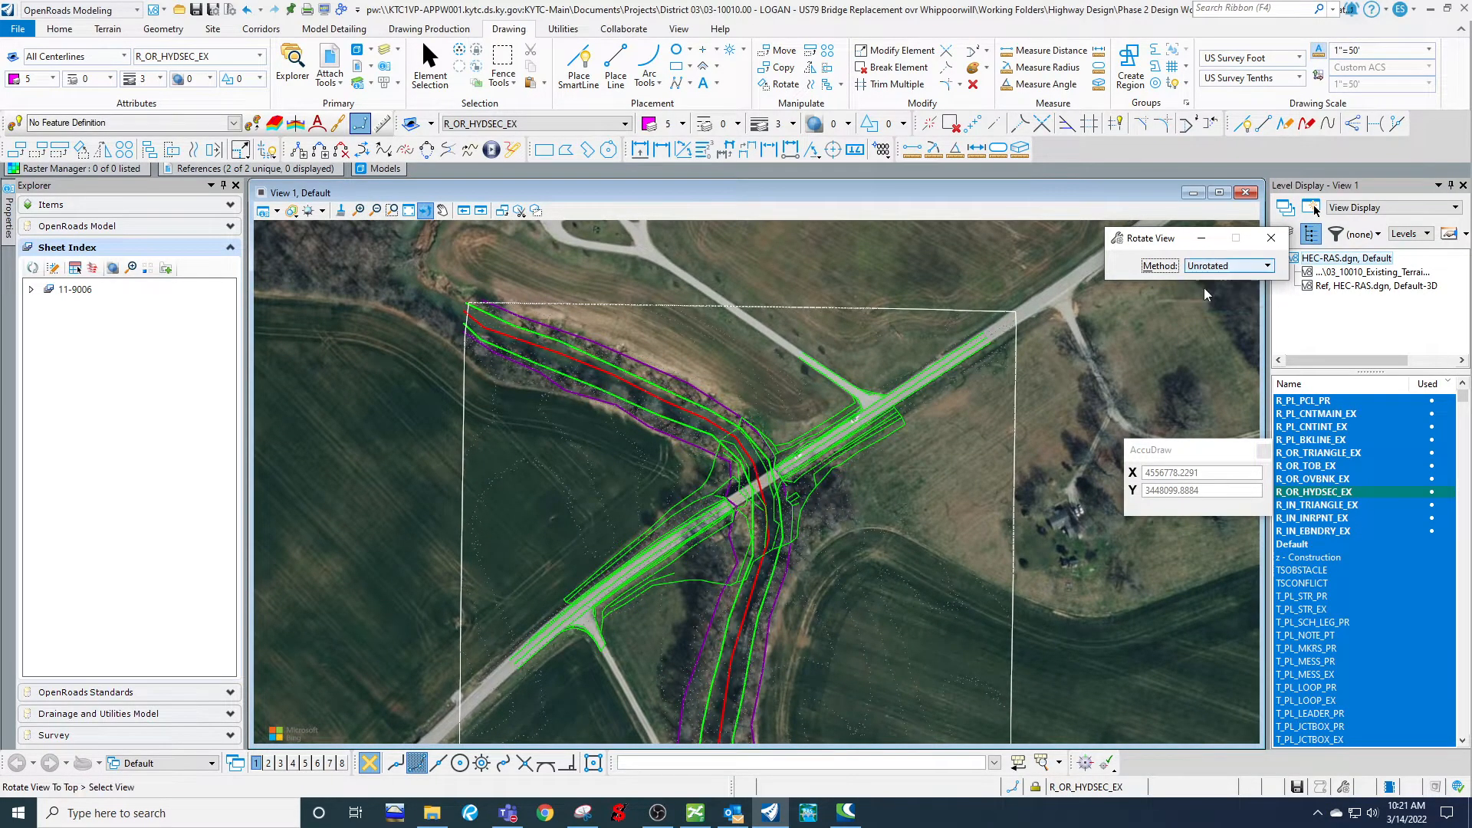
pyautogui.click(1214, 265)
pyautogui.click(1219, 251)
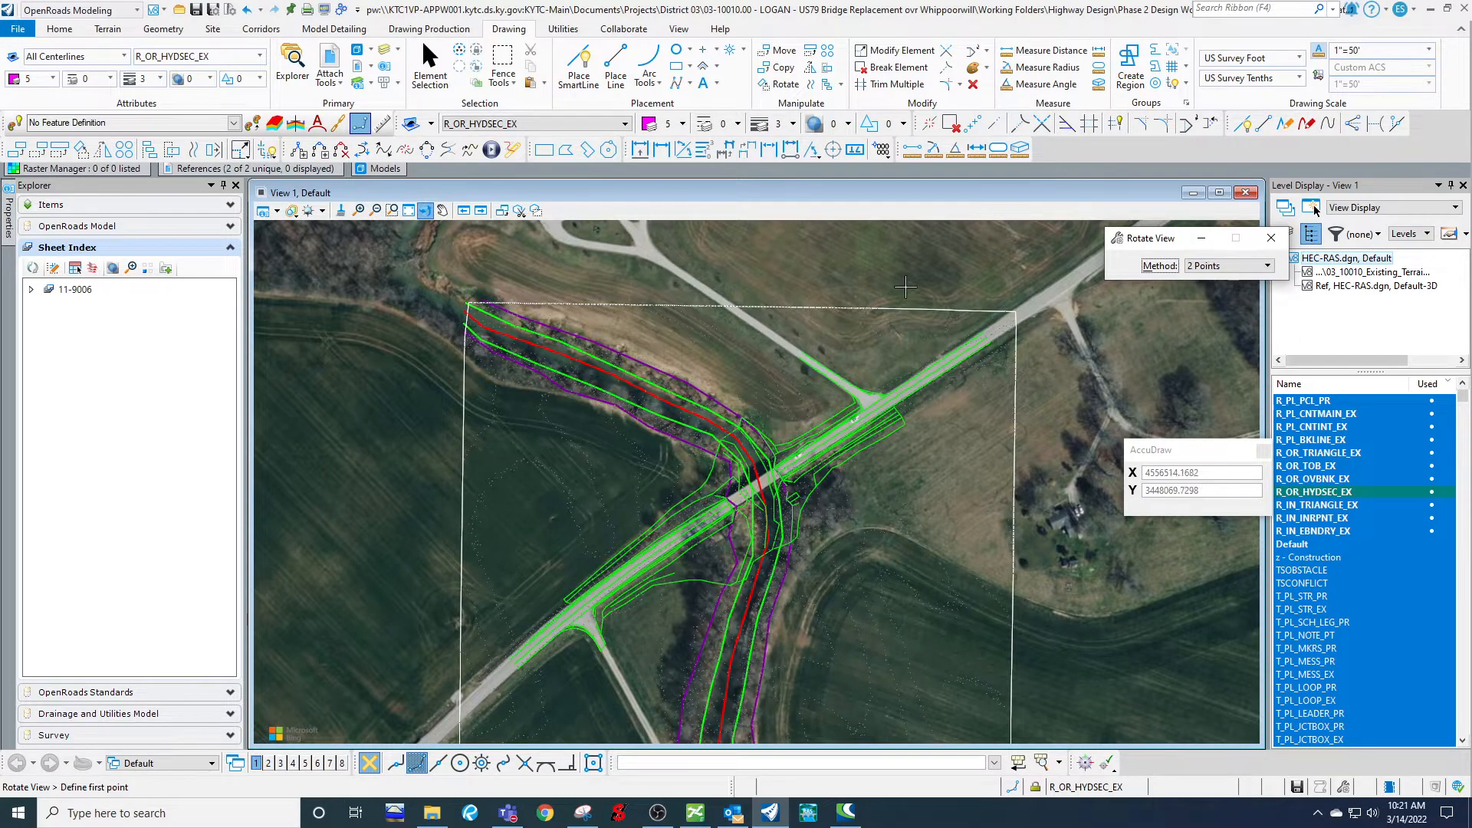
pyautogui.click(943, 306)
pyautogui.click(598, 305)
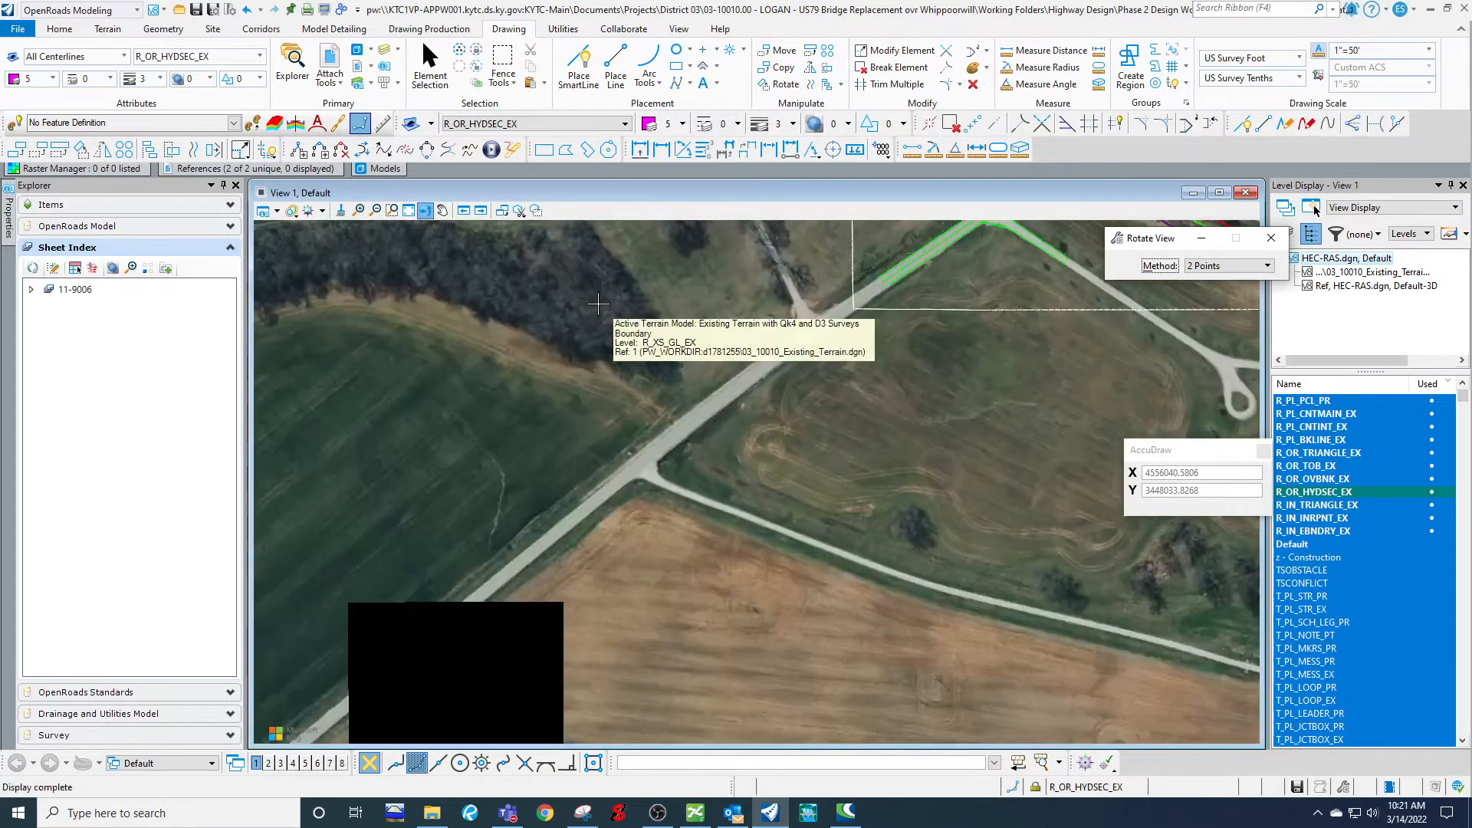
pyautogui.moveTo(989, 357); pyautogui.dragTo(537, 640, button='middle')
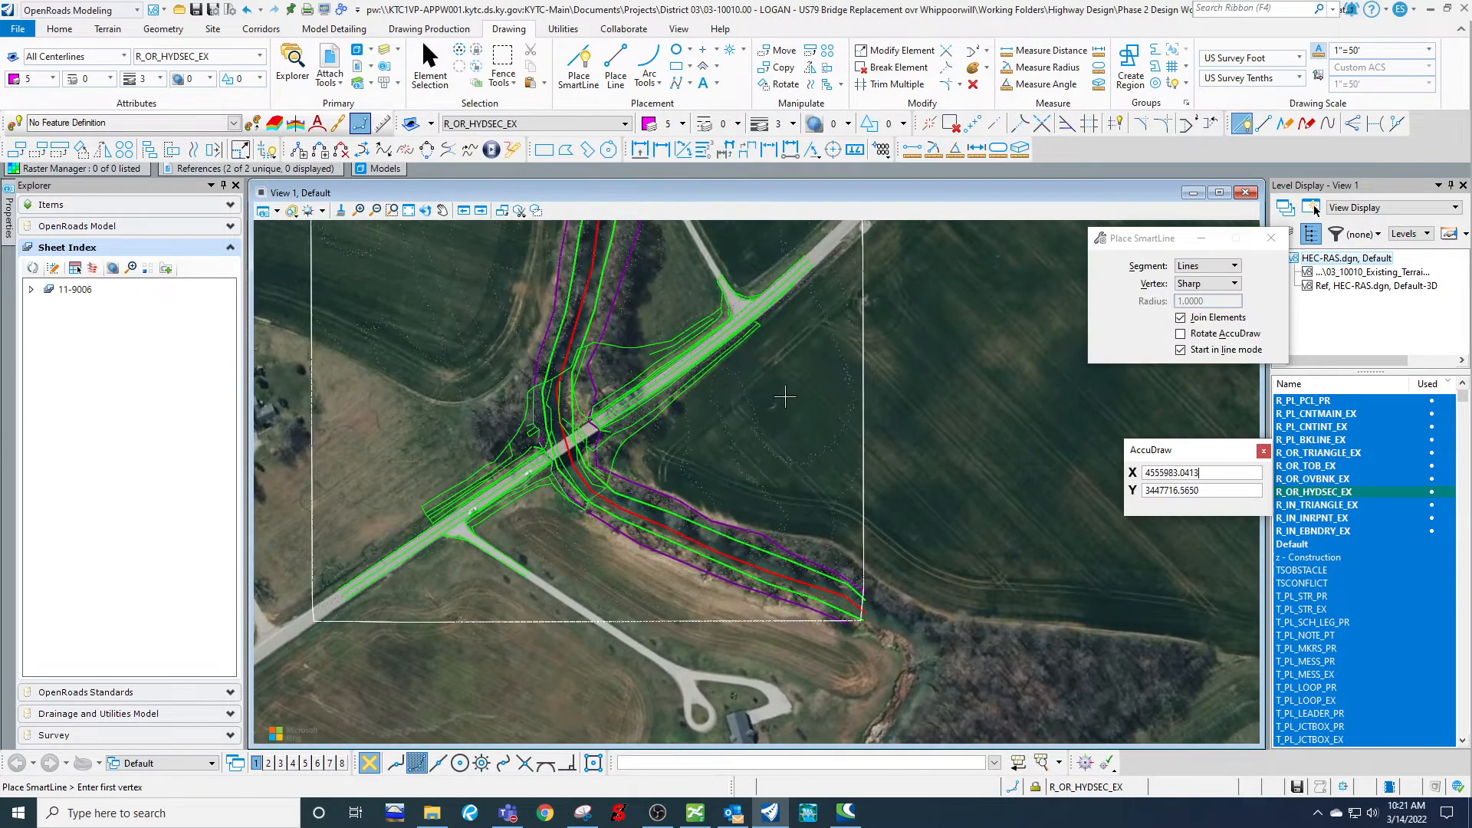
# Draw the first hydraulic cross section beside the road on the creek-bend side of the bridge, across the creek to near the terrain boundary.
pyautogui.moveTo(785, 397); pyautogui.dragTo(826, 466, button='middle')
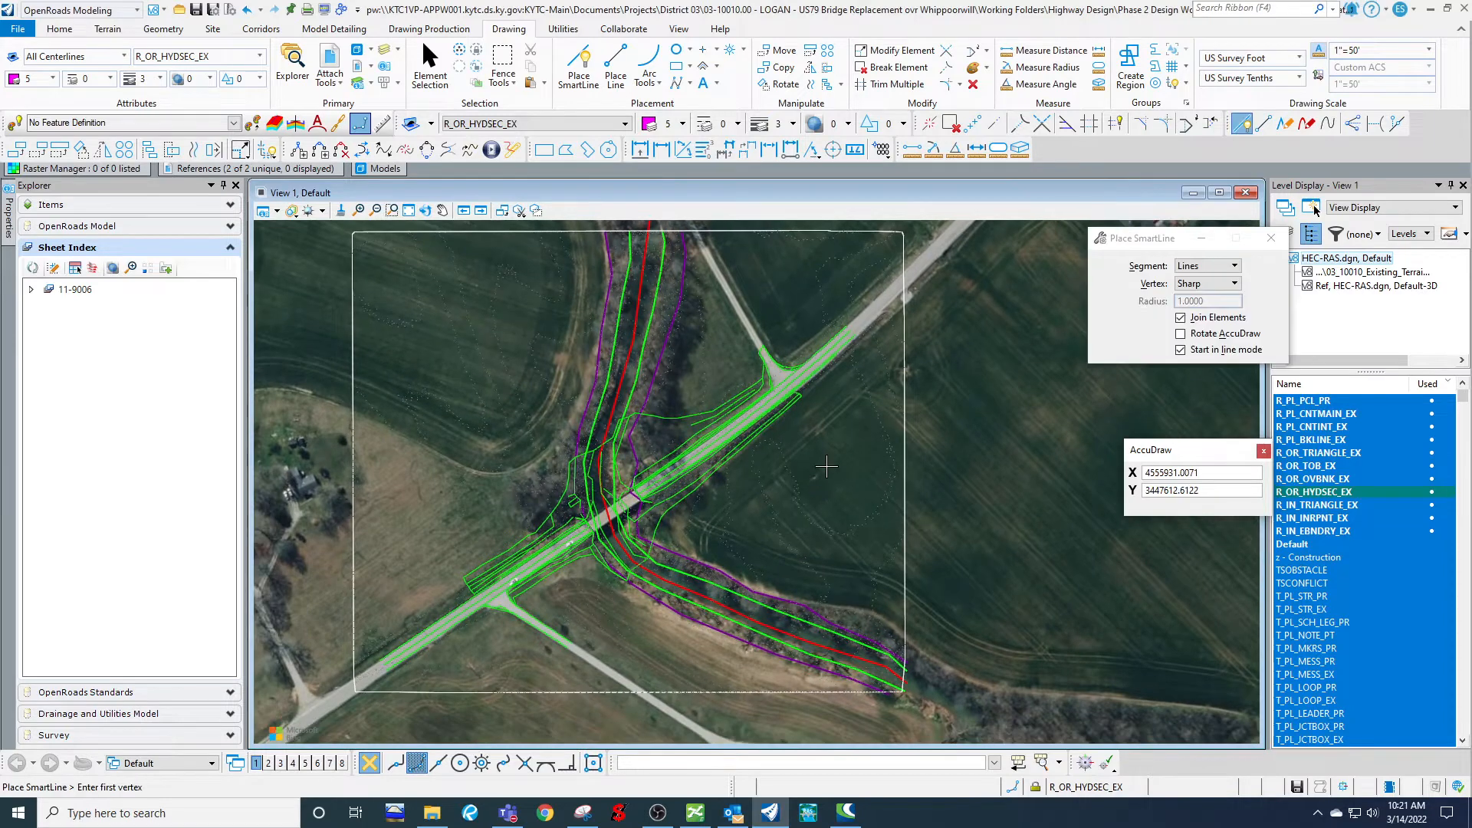
pyautogui.moveTo(770, 569); pyautogui.dragTo(761, 520, button='middle')
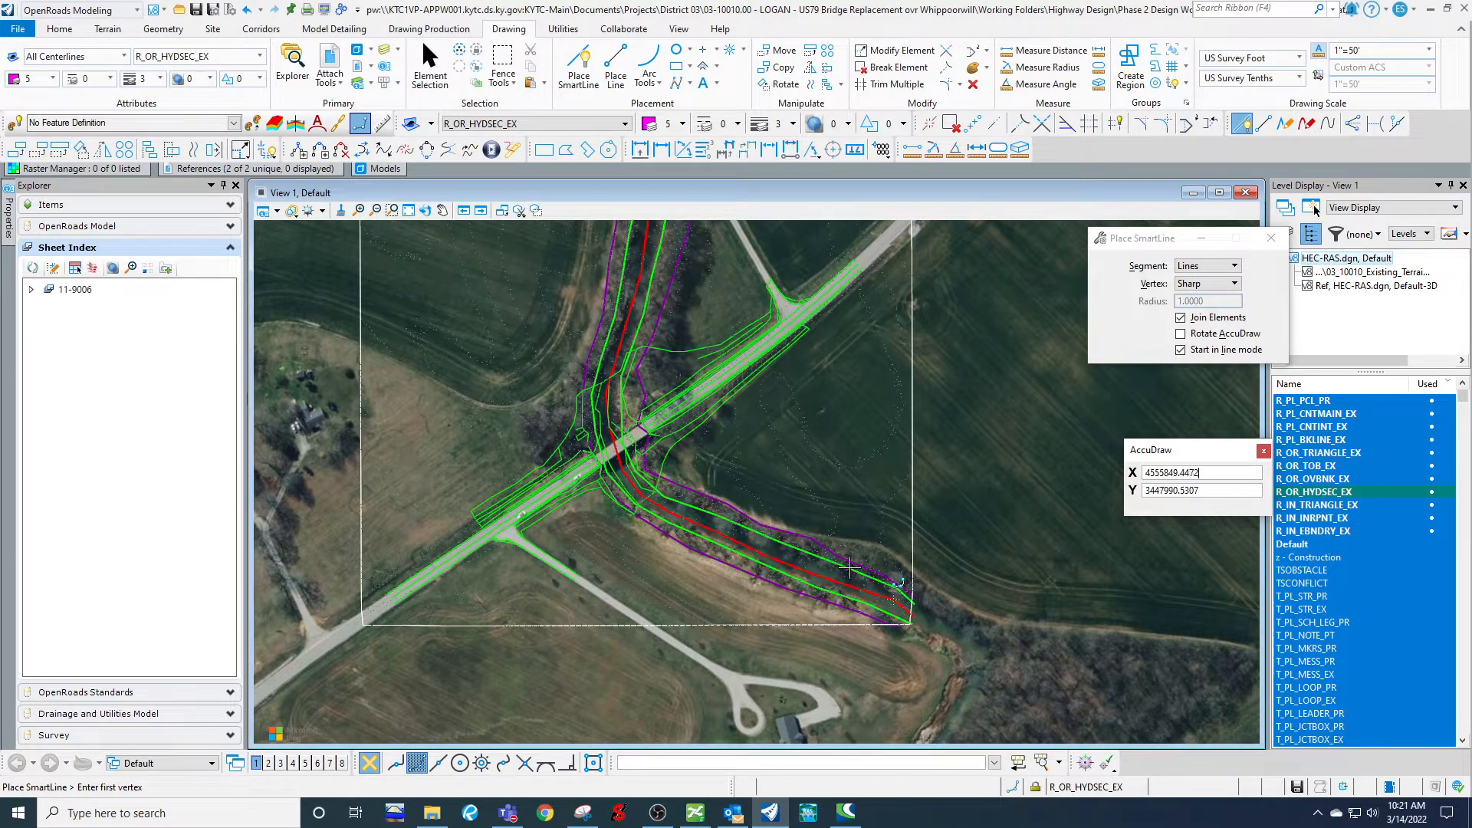
pyautogui.moveTo(647, 322); pyautogui.dragTo(693, 506, button='middle')
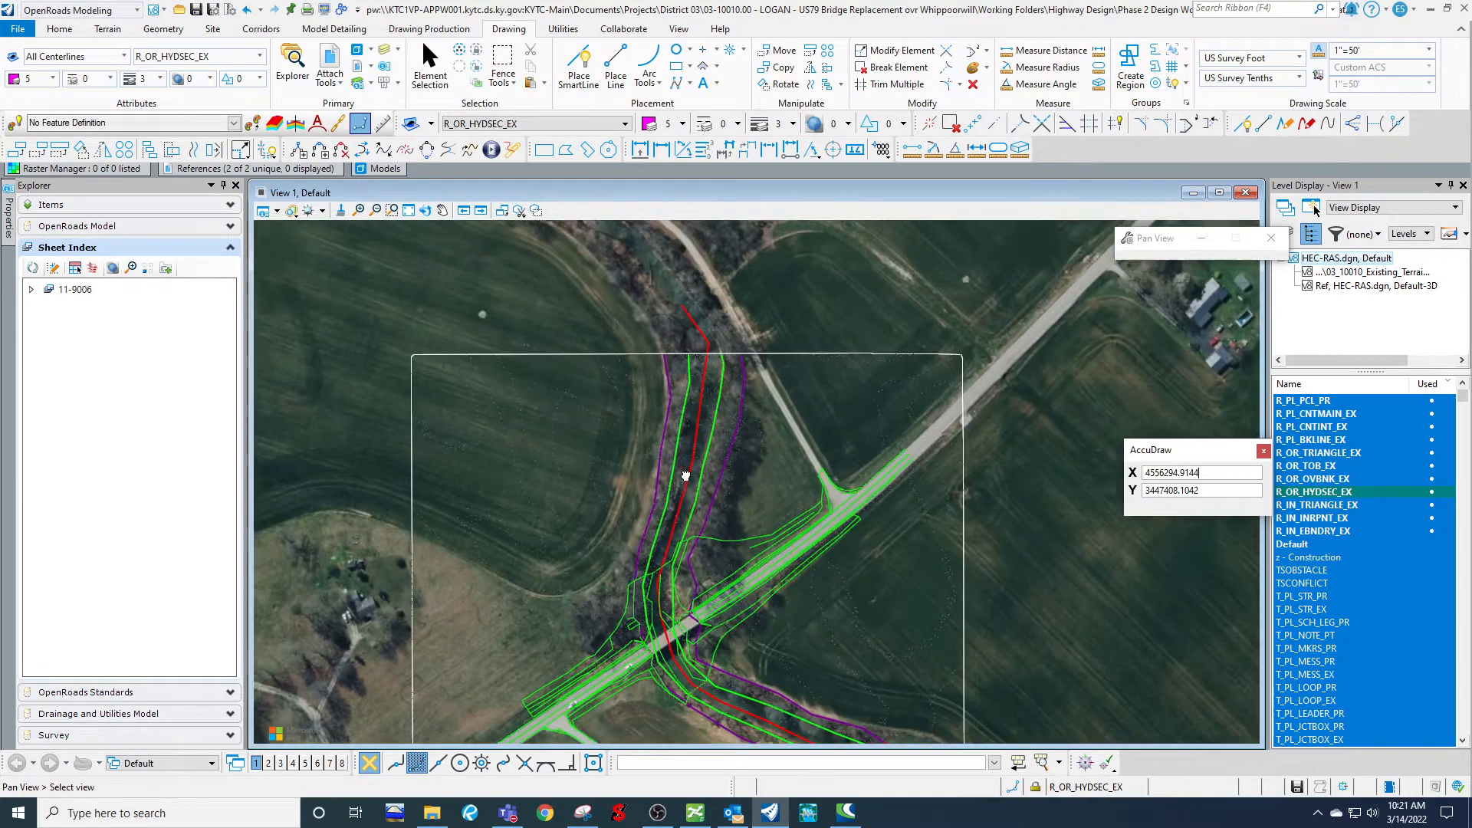
pyautogui.moveTo(745, 577); pyautogui.dragTo(706, 366, button='middle')
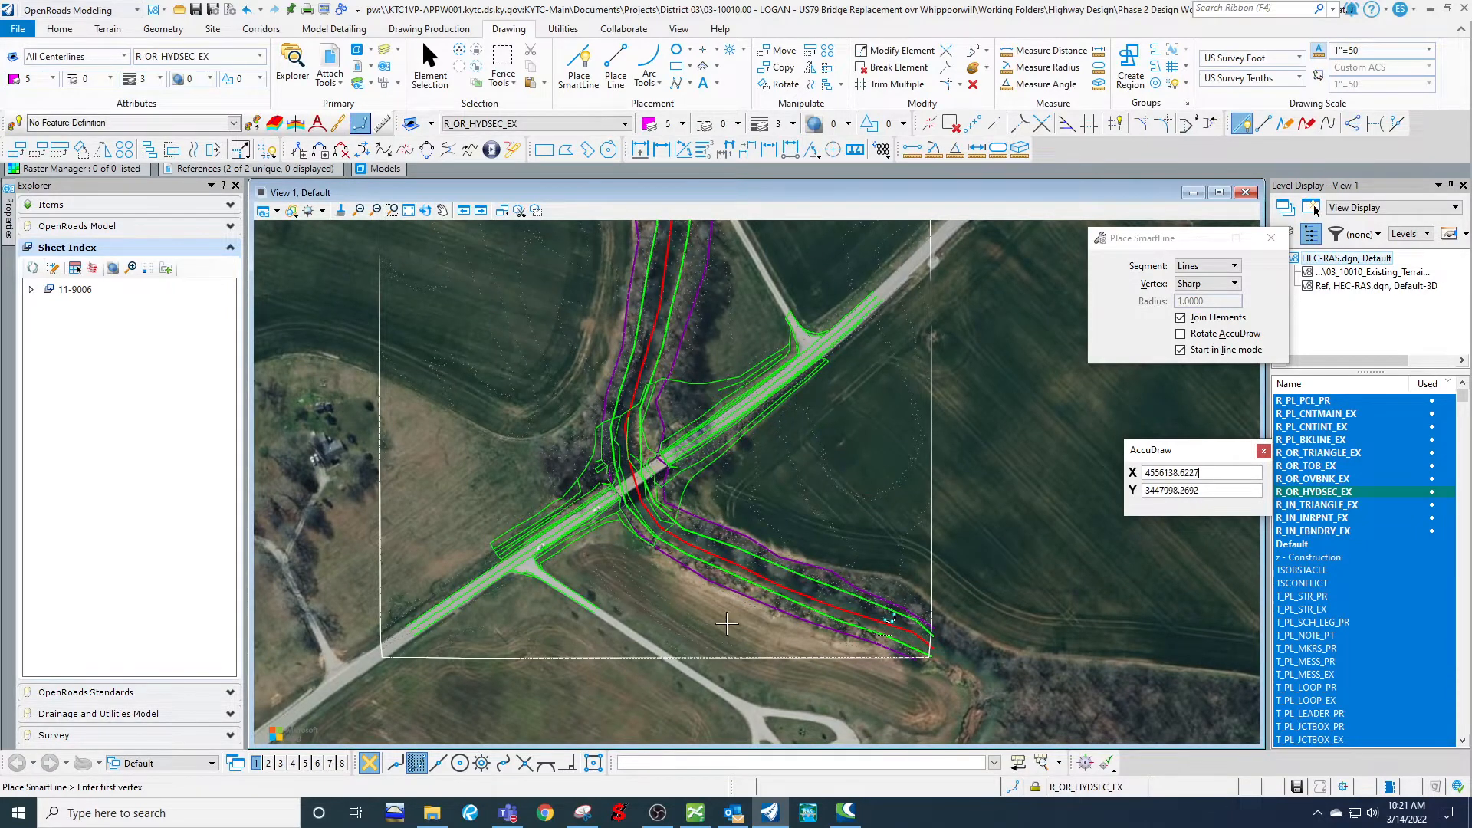
pyautogui.click(587, 54)
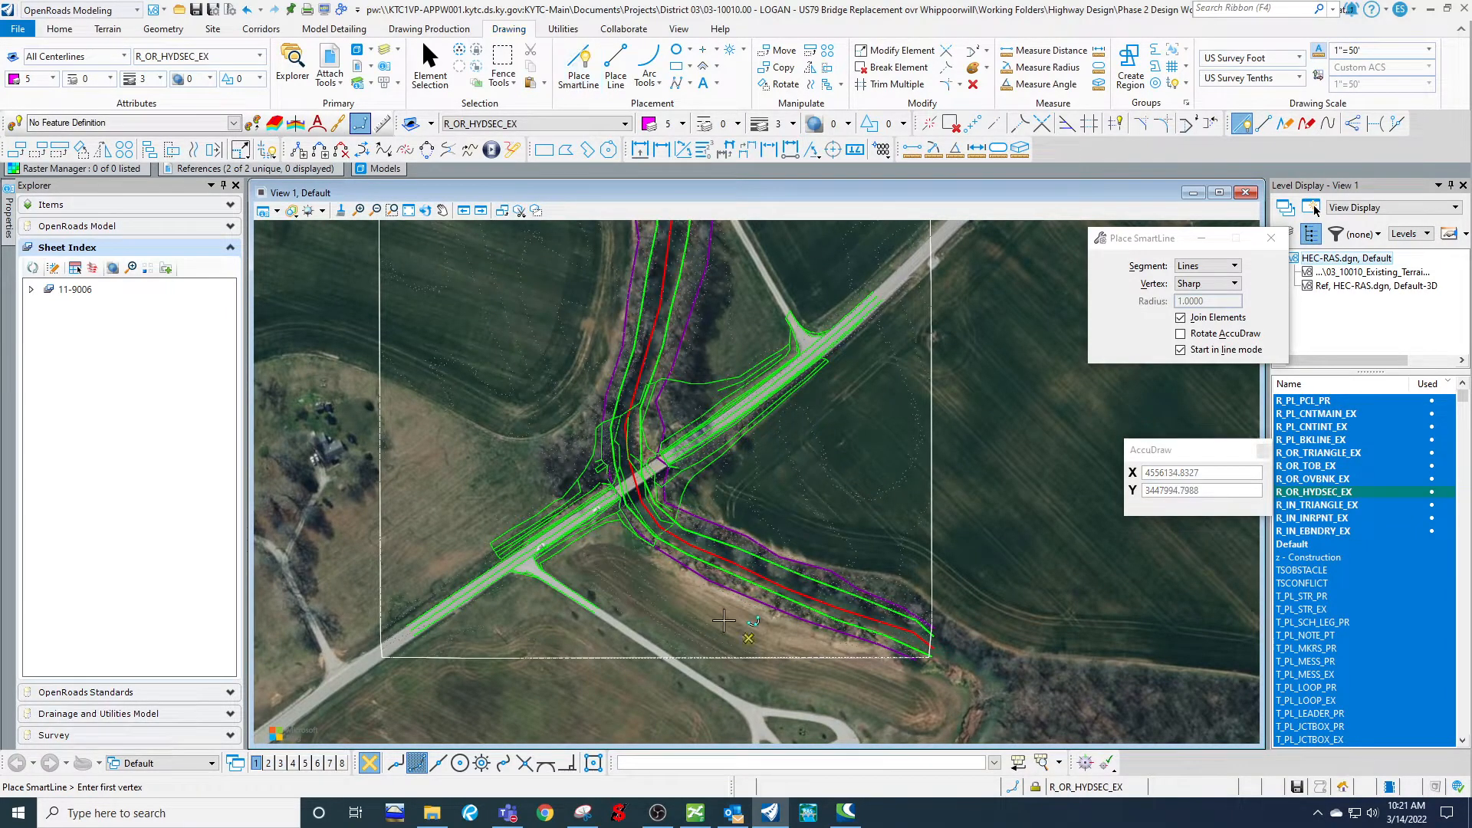
pyautogui.click(442, 644)
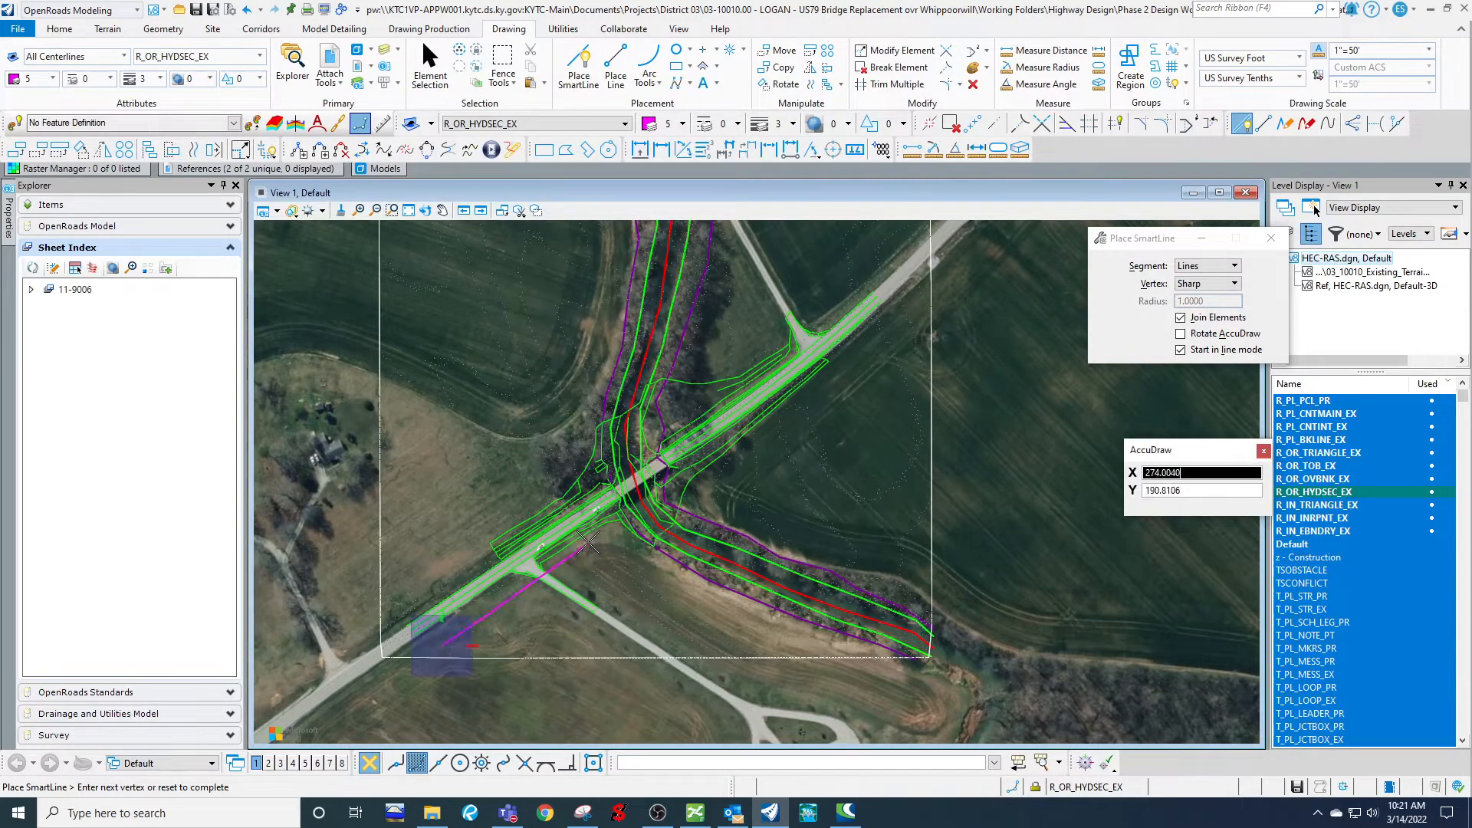
pyautogui.scroll(3, 658, 491)
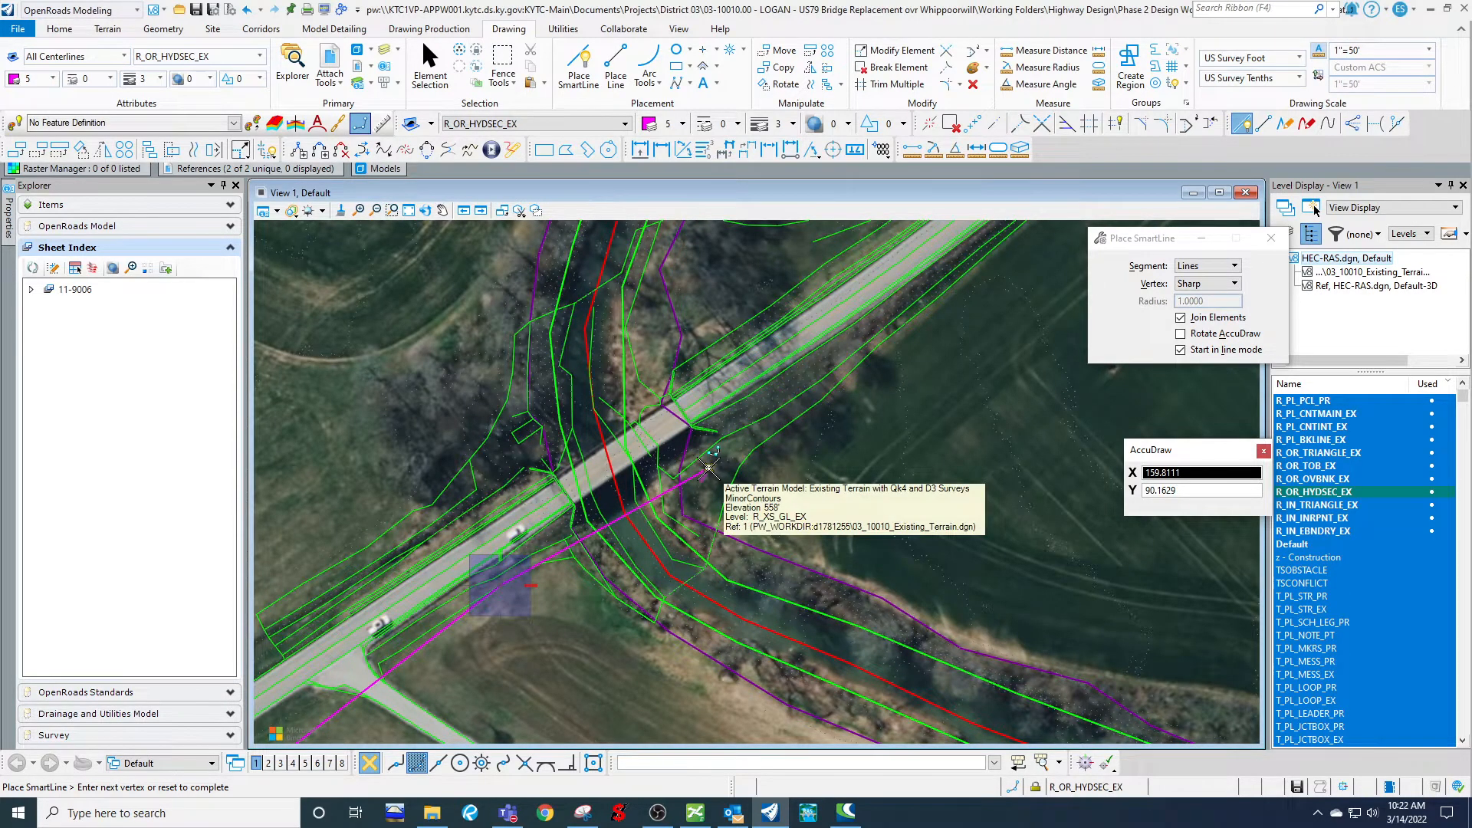
pyautogui.moveTo(708, 466); pyautogui.dragTo(832, 447, button='middle')
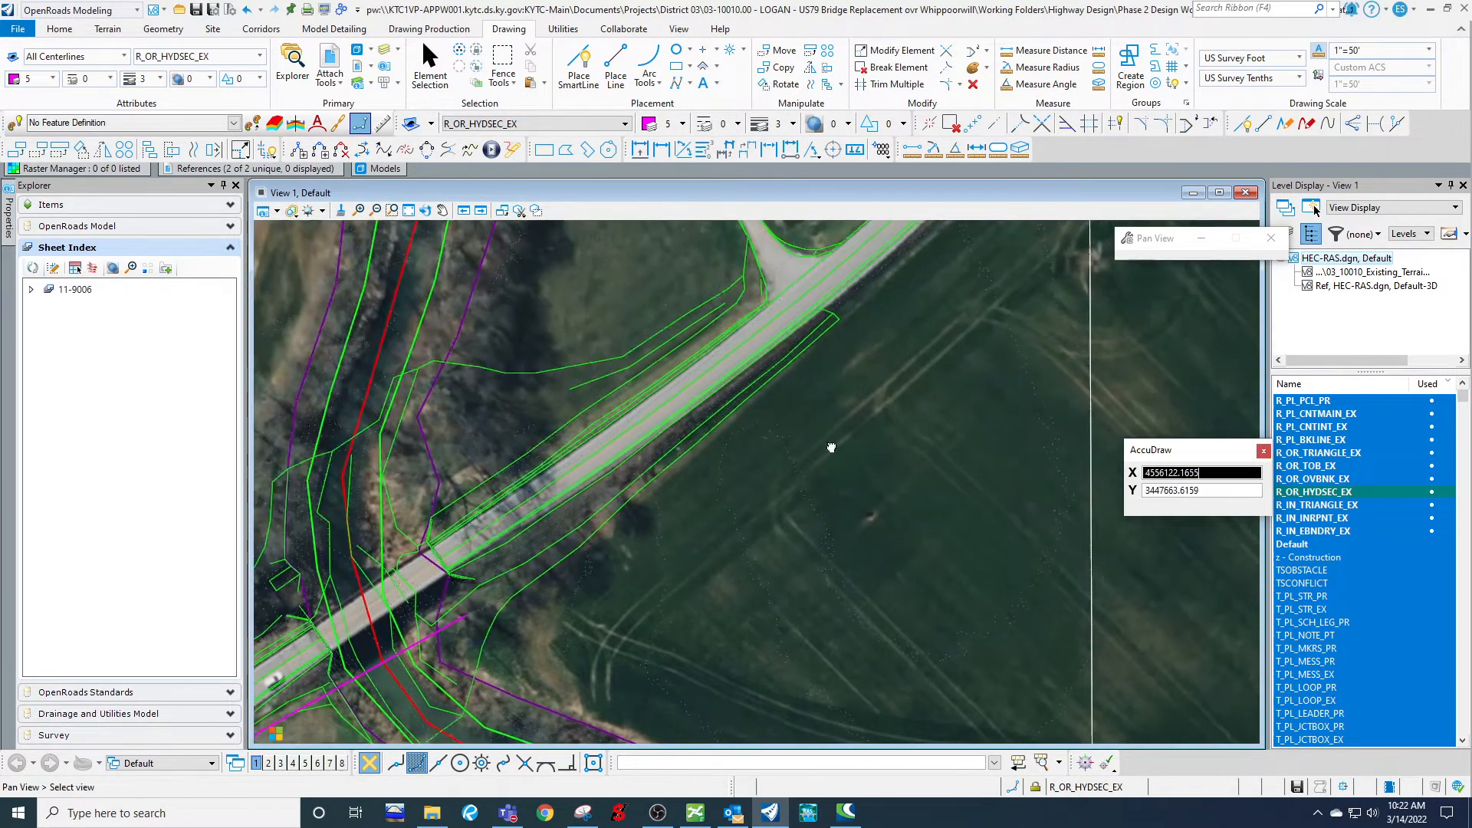
pyautogui.click(808, 407)
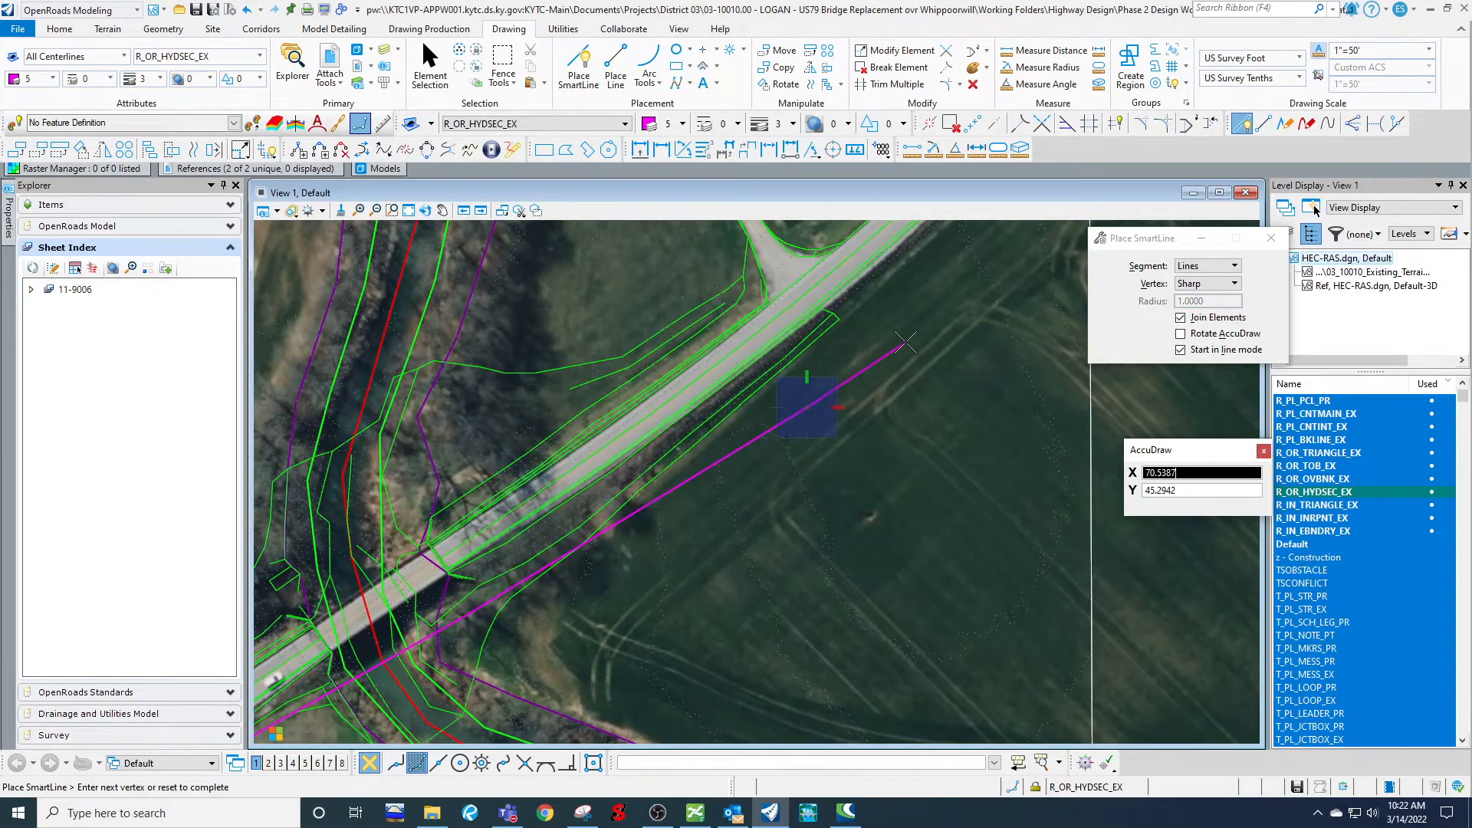
pyautogui.moveTo(904, 343); pyautogui.dragTo(731, 515, button='middle')
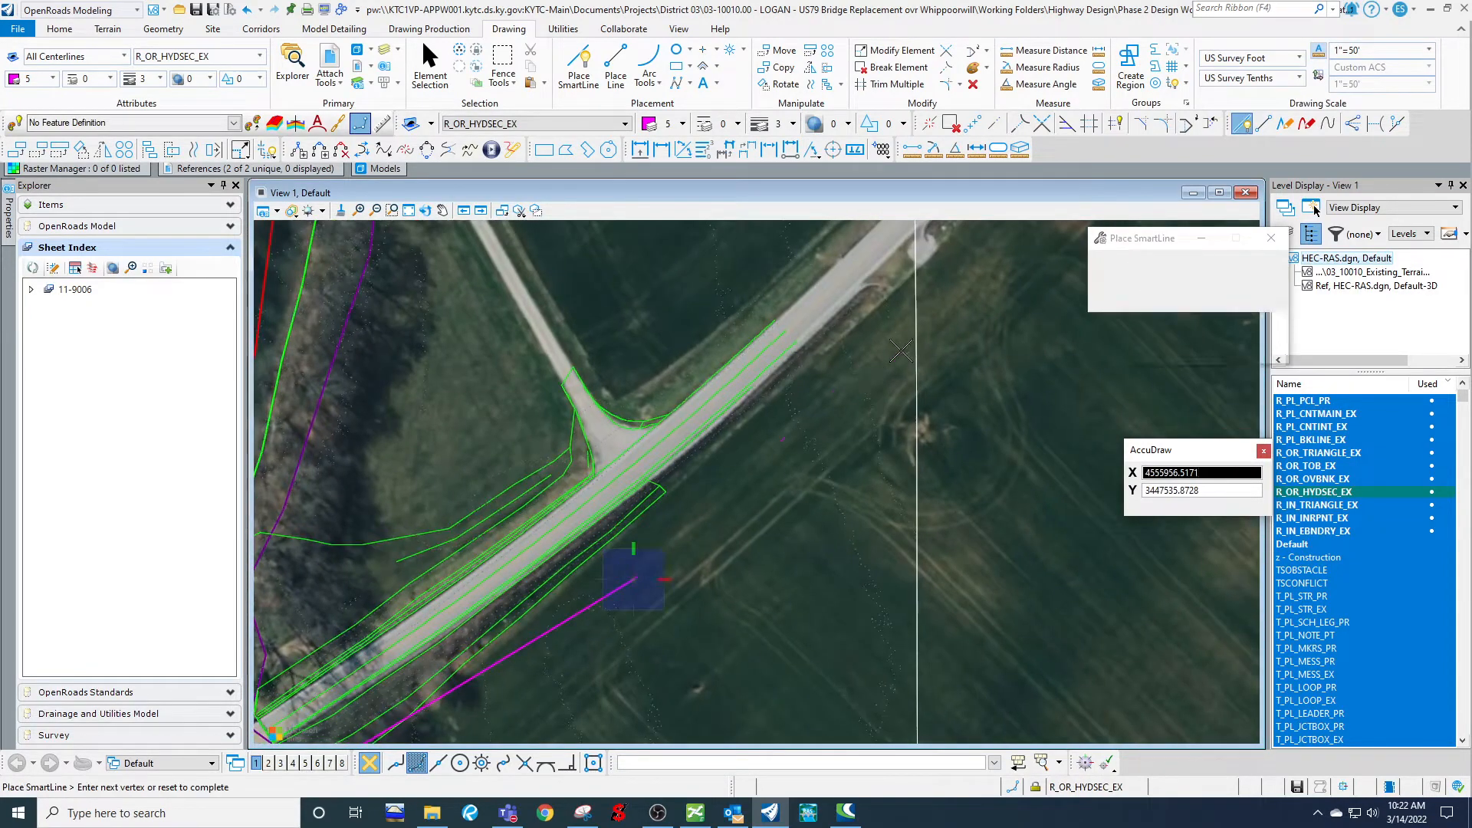
pyautogui.click(902, 294)
pyautogui.rightClick(904, 298)
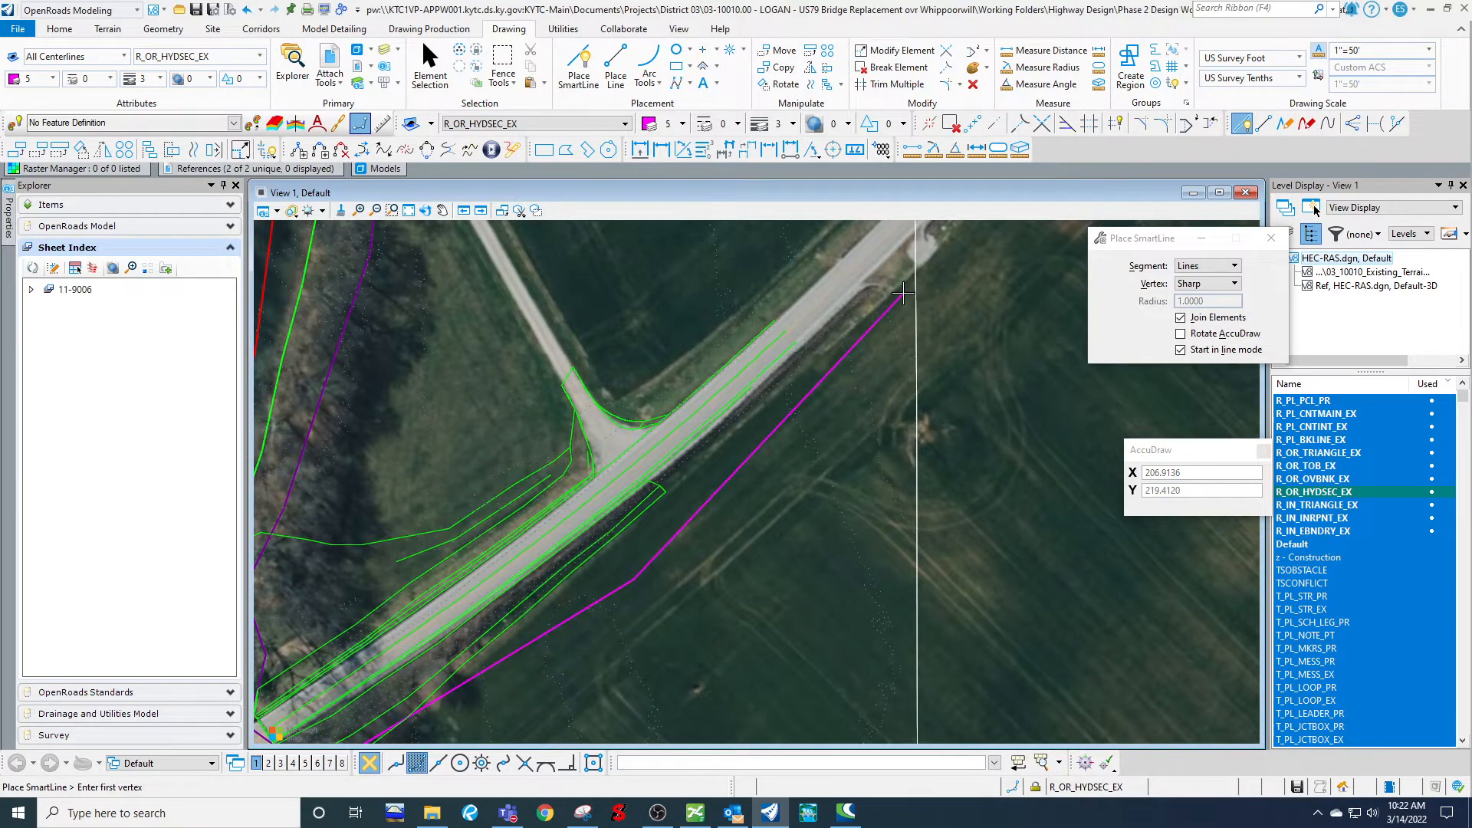
# Draw a second cross section along the opposite side of the road, from one terrain edge across the creek and side-road junction to the other.
pyautogui.scroll(-3, 917, 362)
pyautogui.scroll(-1, 917, 361)
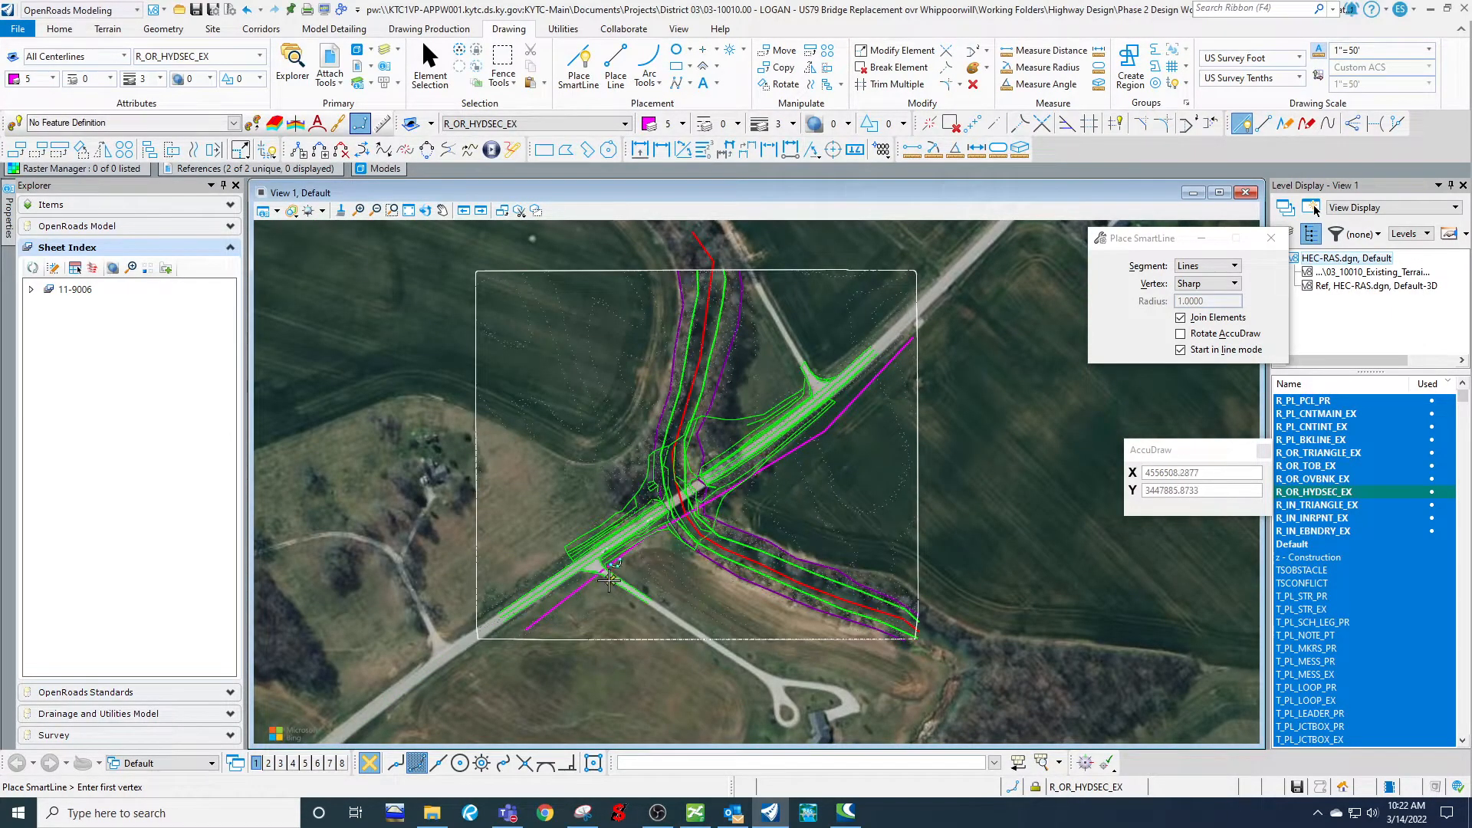
pyautogui.scroll(3, 613, 575)
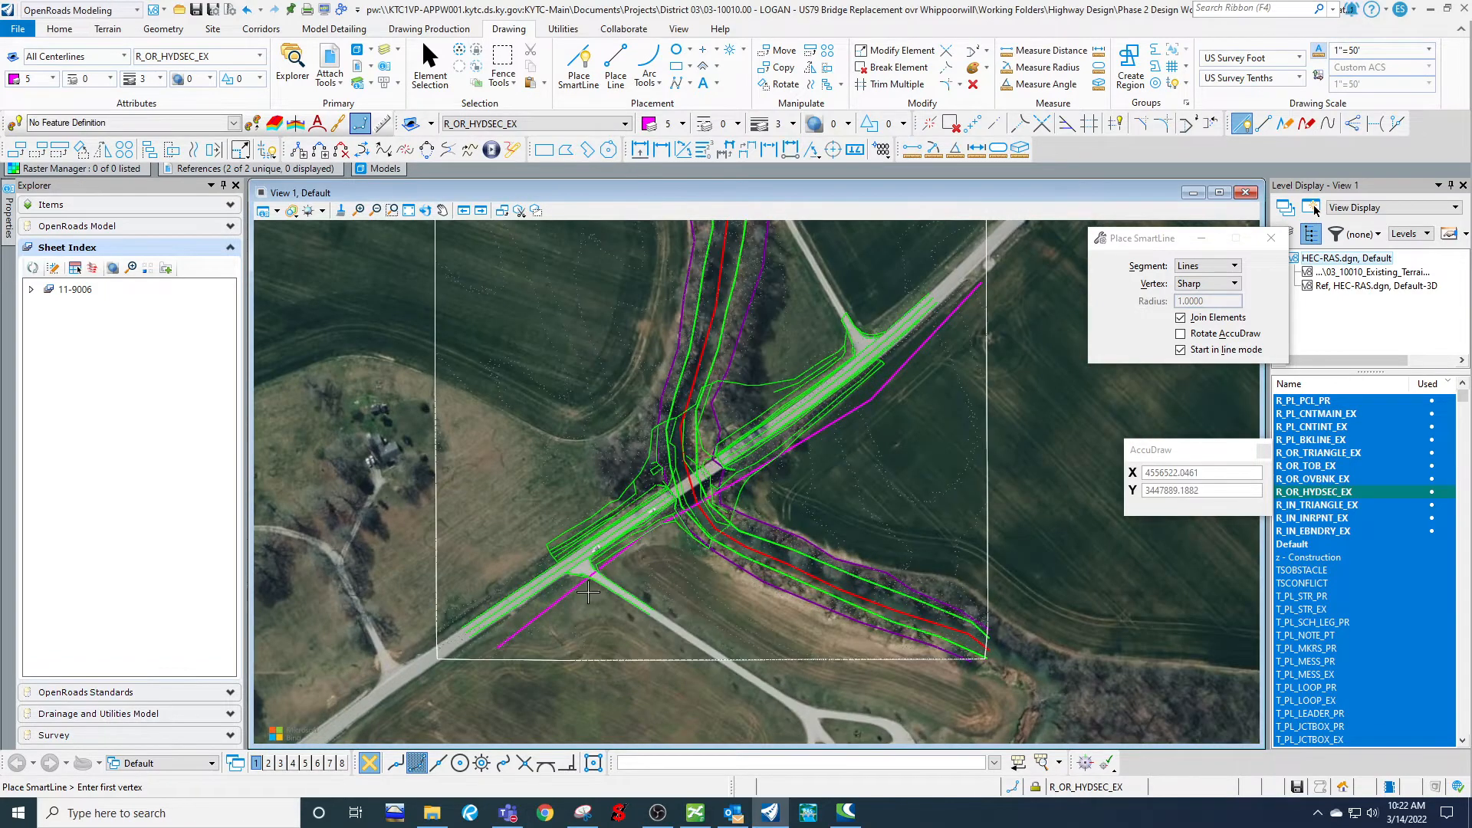
pyautogui.click(358, 646)
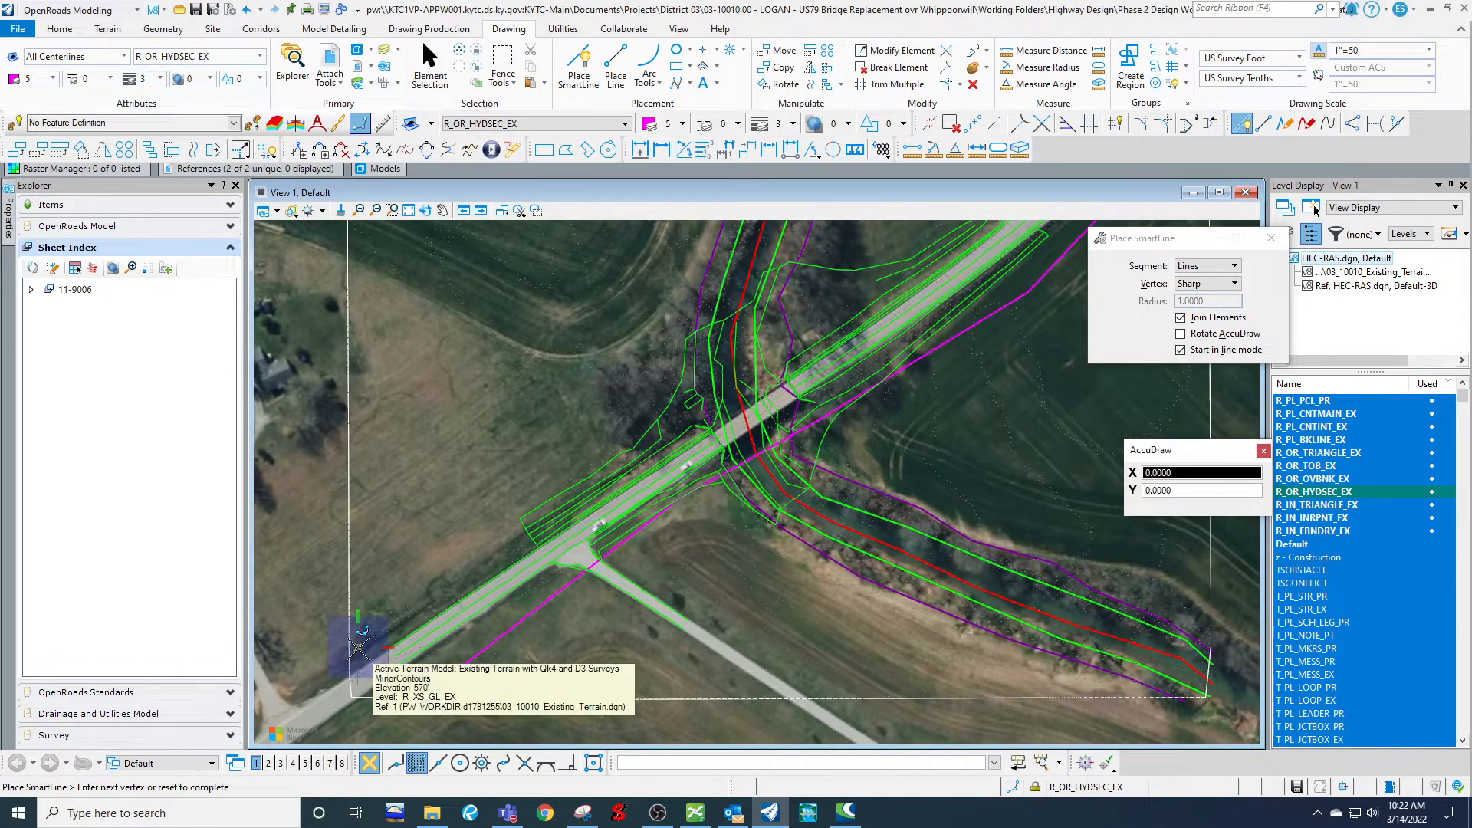
pyautogui.click(620, 463)
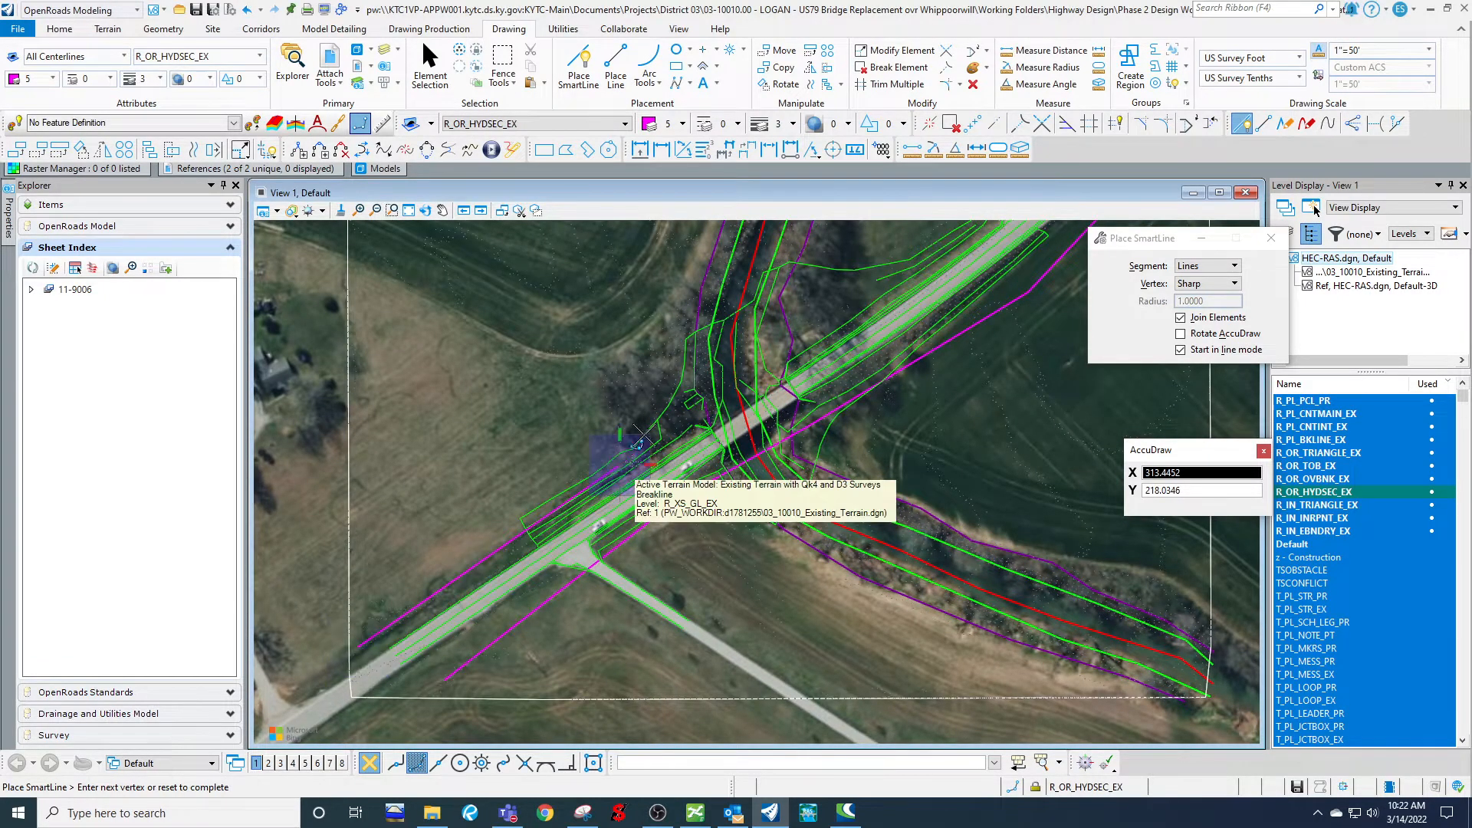
pyautogui.click(808, 350)
pyautogui.moveTo(842, 321); pyautogui.dragTo(650, 529, button='middle')
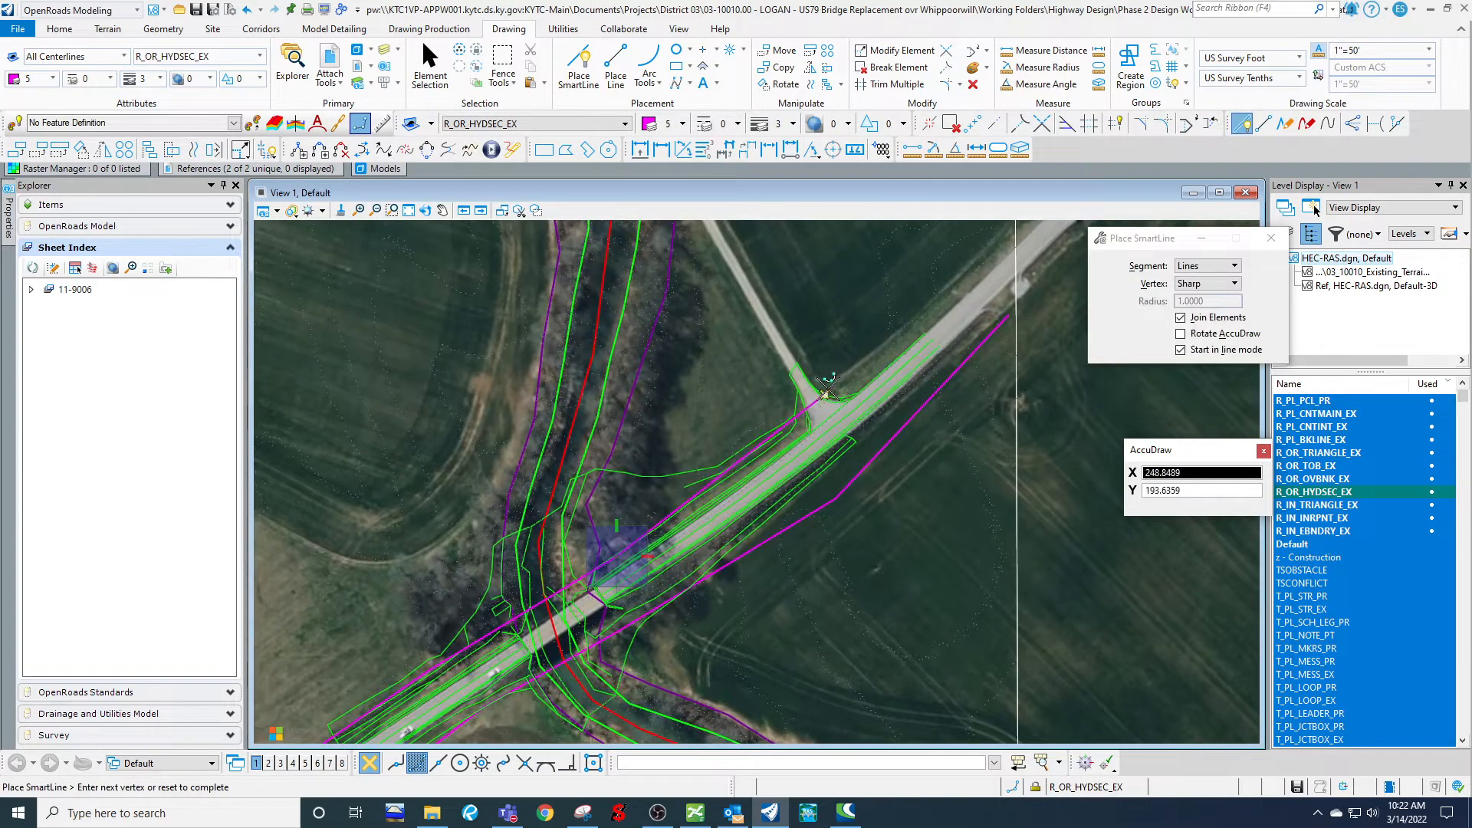
pyautogui.click(826, 393)
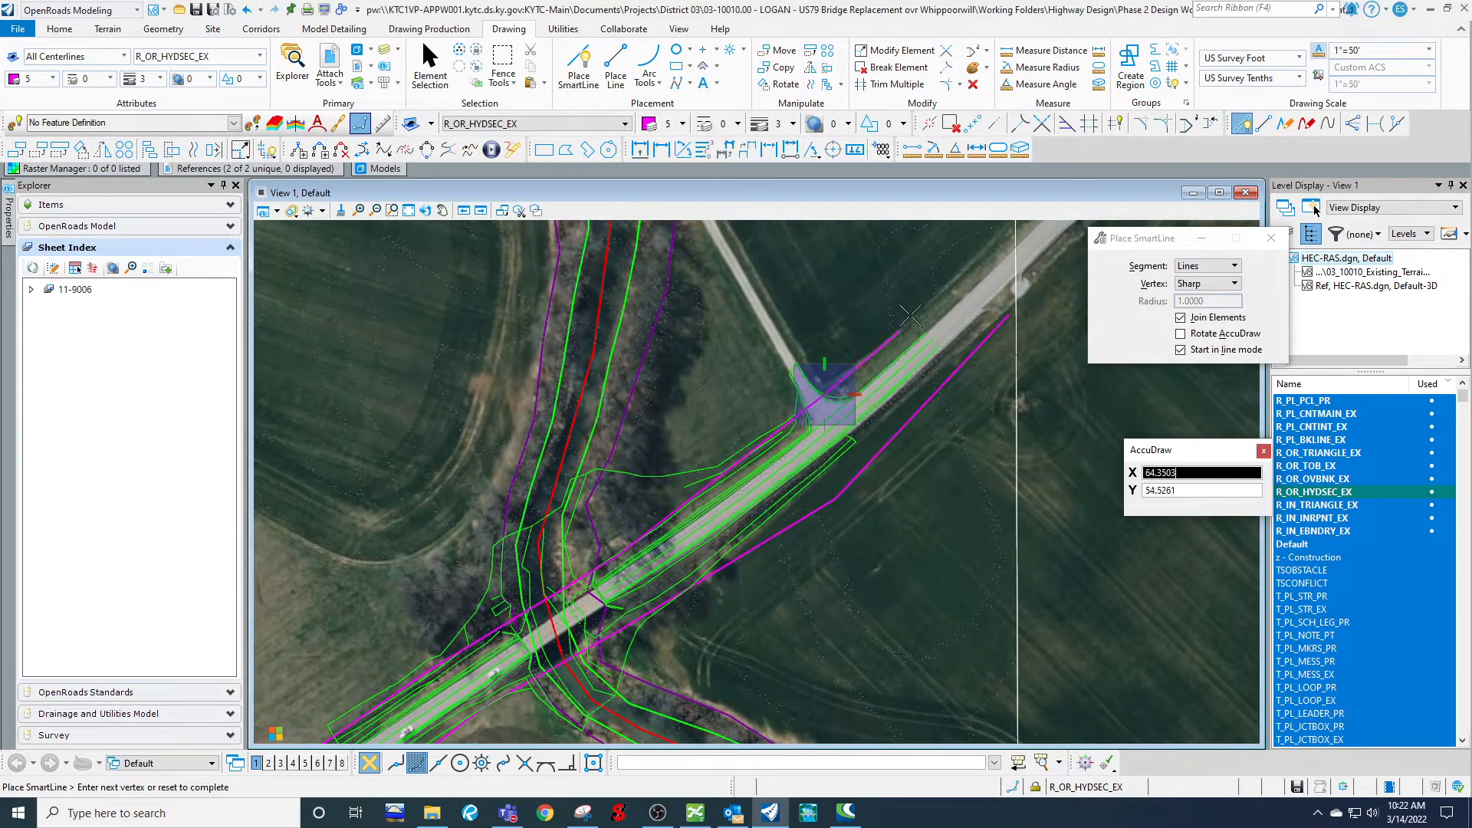
pyautogui.rightClick(993, 237)
pyautogui.scroll(-2, 761, 464)
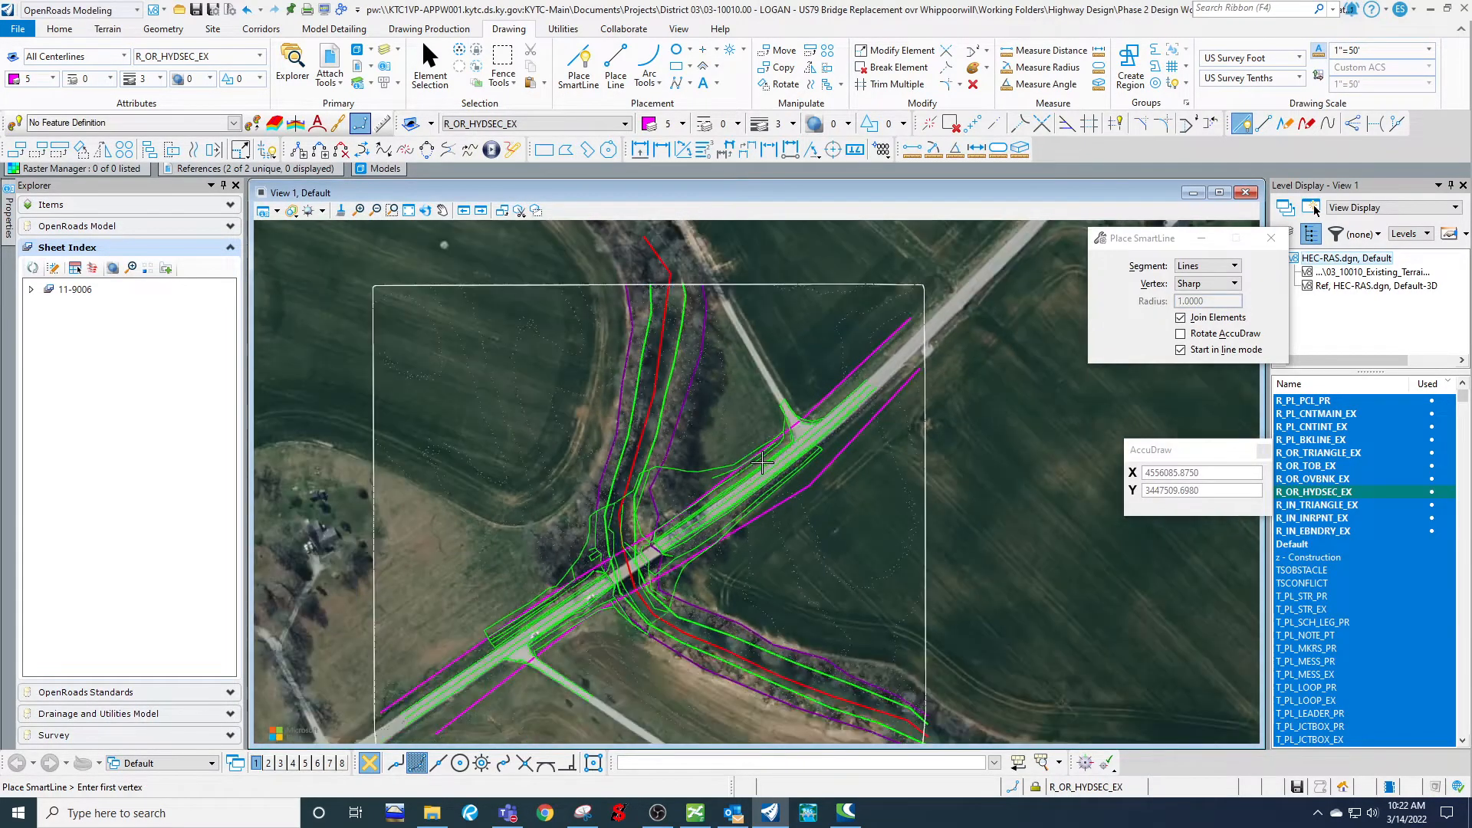
# Draw a third cross section on the creek-bend side, farther from the bridge, crossing the creek and bending through the field to near the terrain boundary.
pyautogui.scroll(-1, 761, 464)
pyautogui.scroll(2, 522, 584)
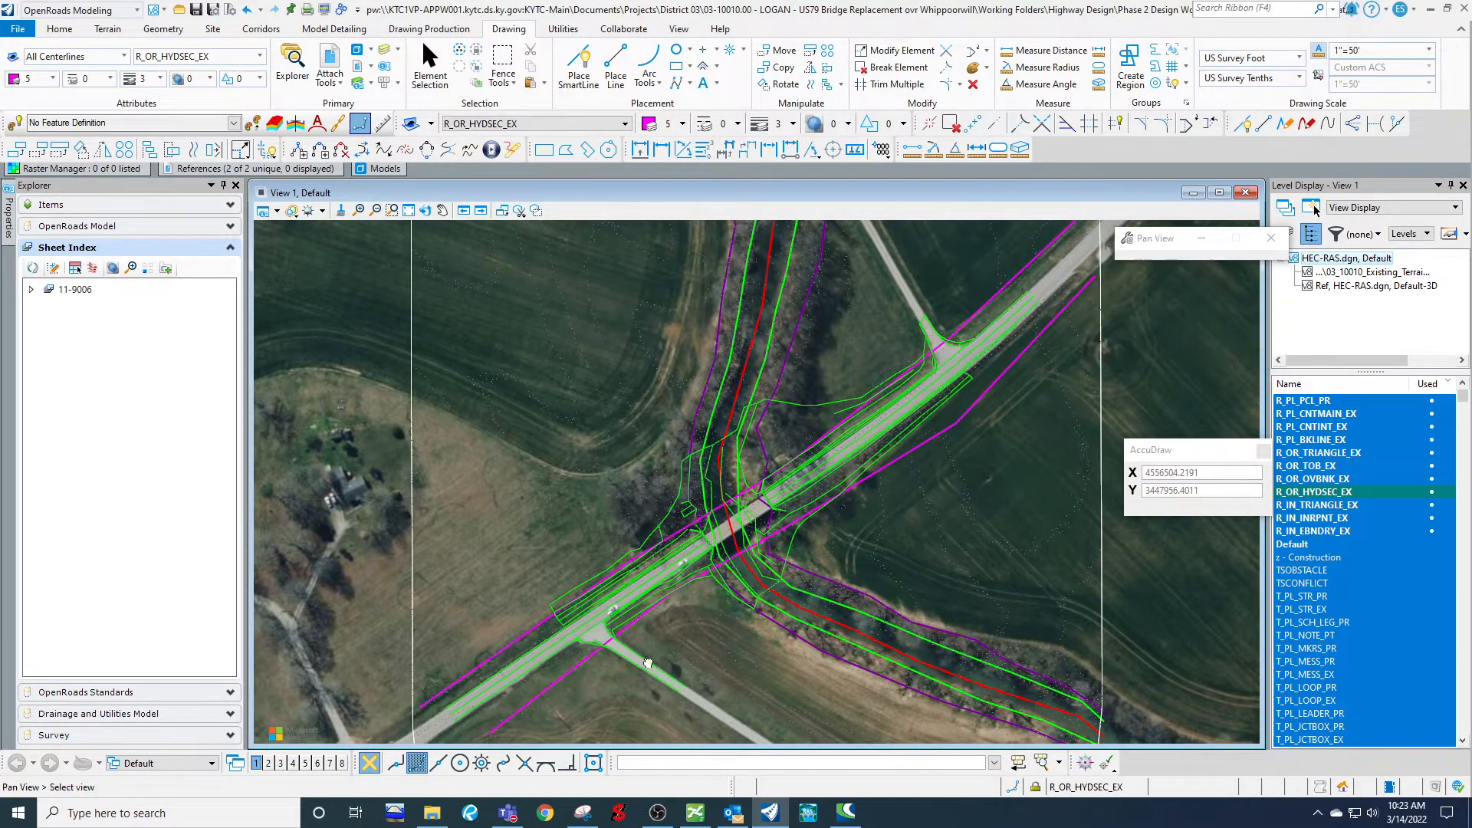
pyautogui.moveTo(657, 681); pyautogui.dragTo(612, 577, button='middle')
pyautogui.click(544, 614)
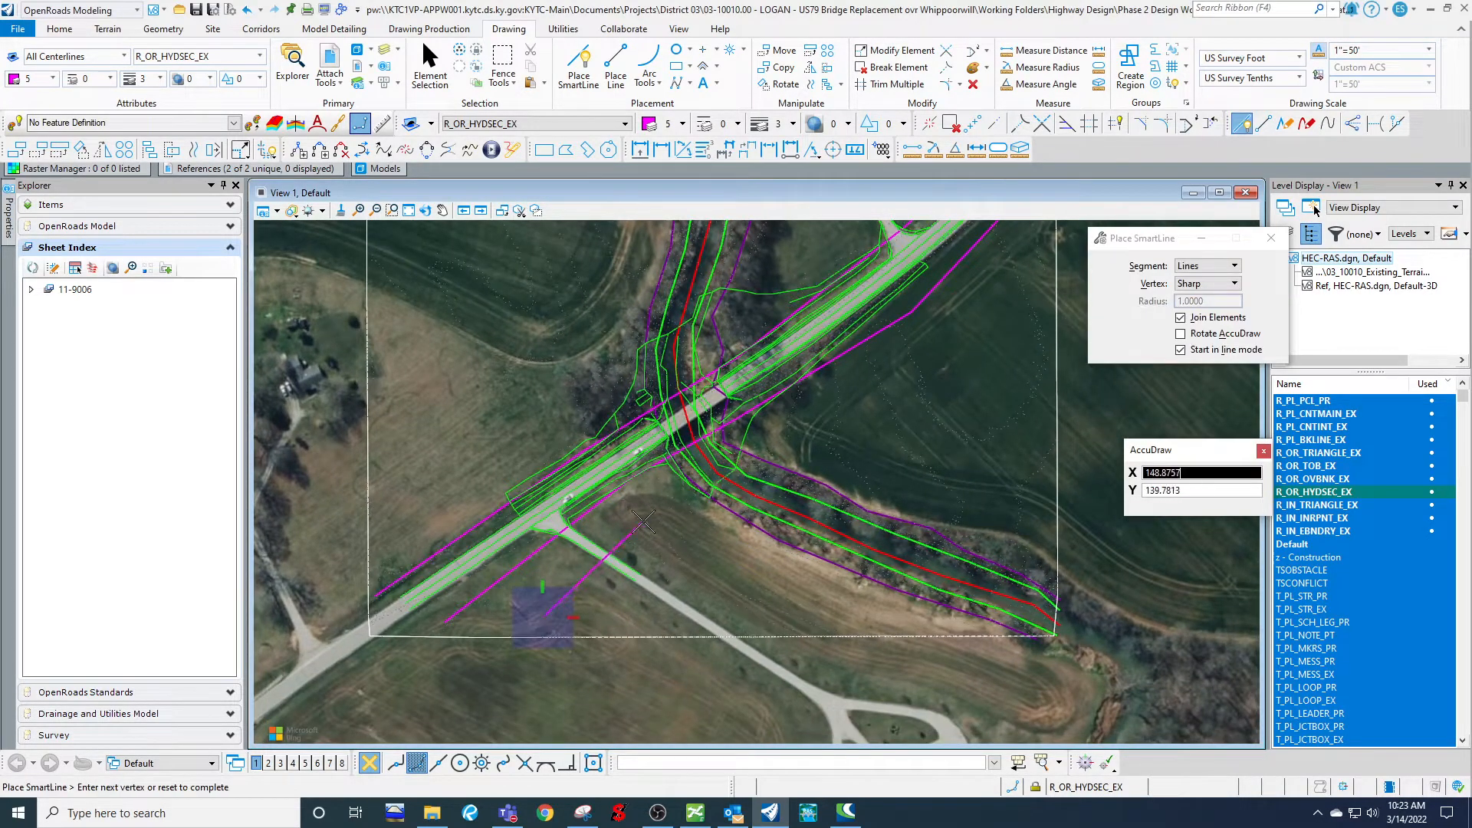
pyautogui.click(647, 515)
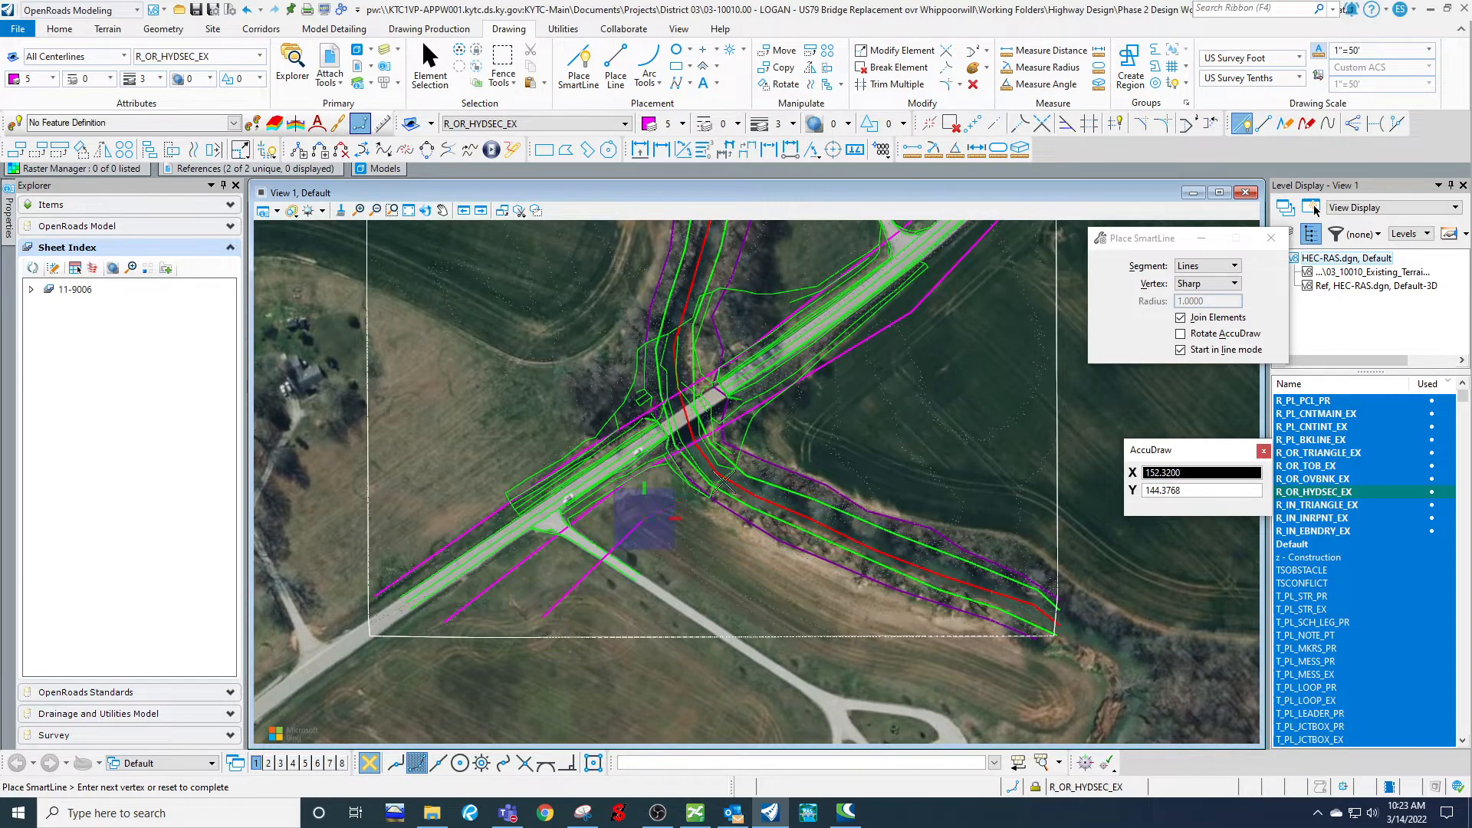
pyautogui.click(773, 435)
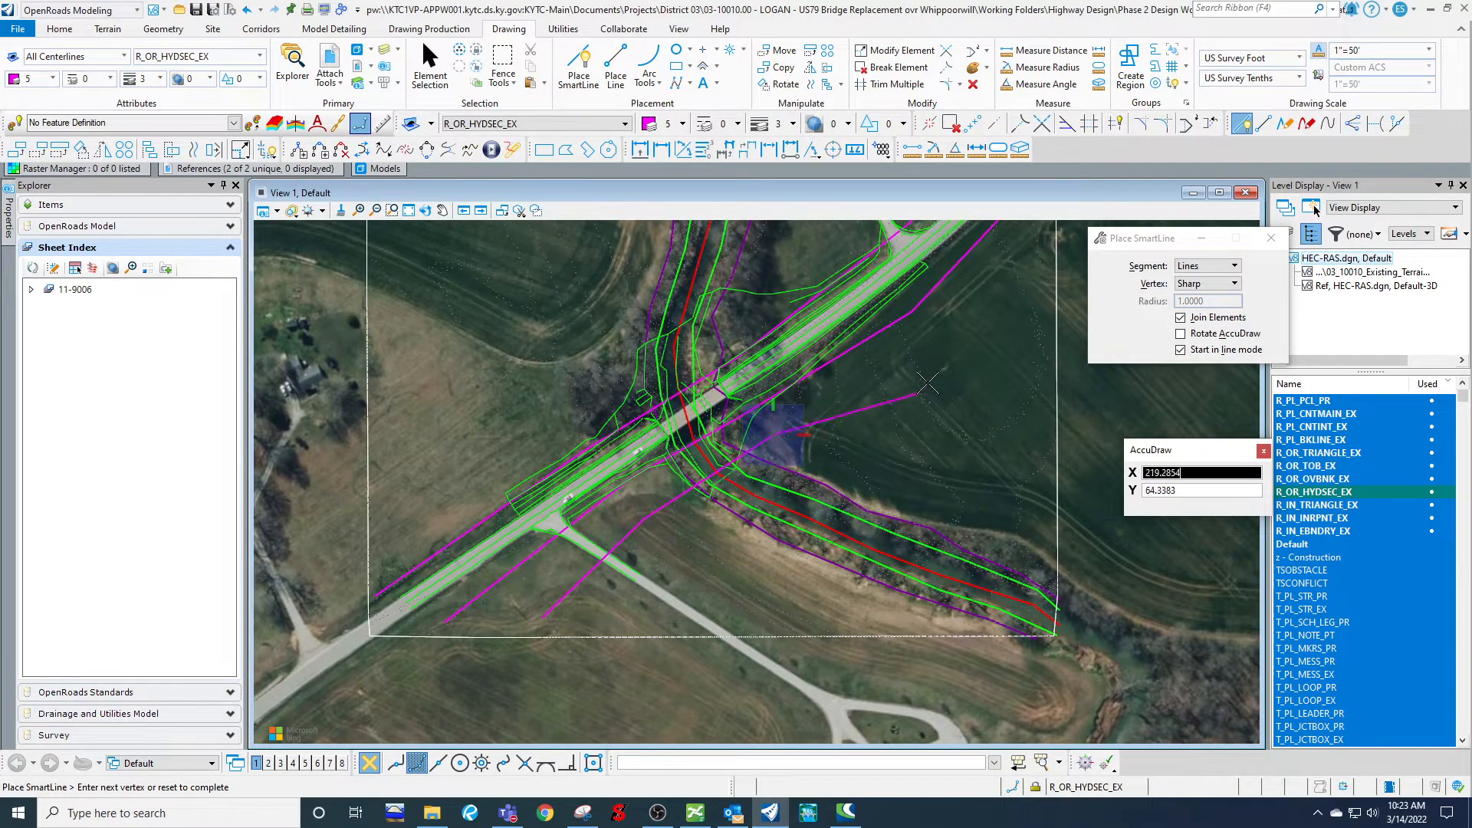
pyautogui.click(963, 351)
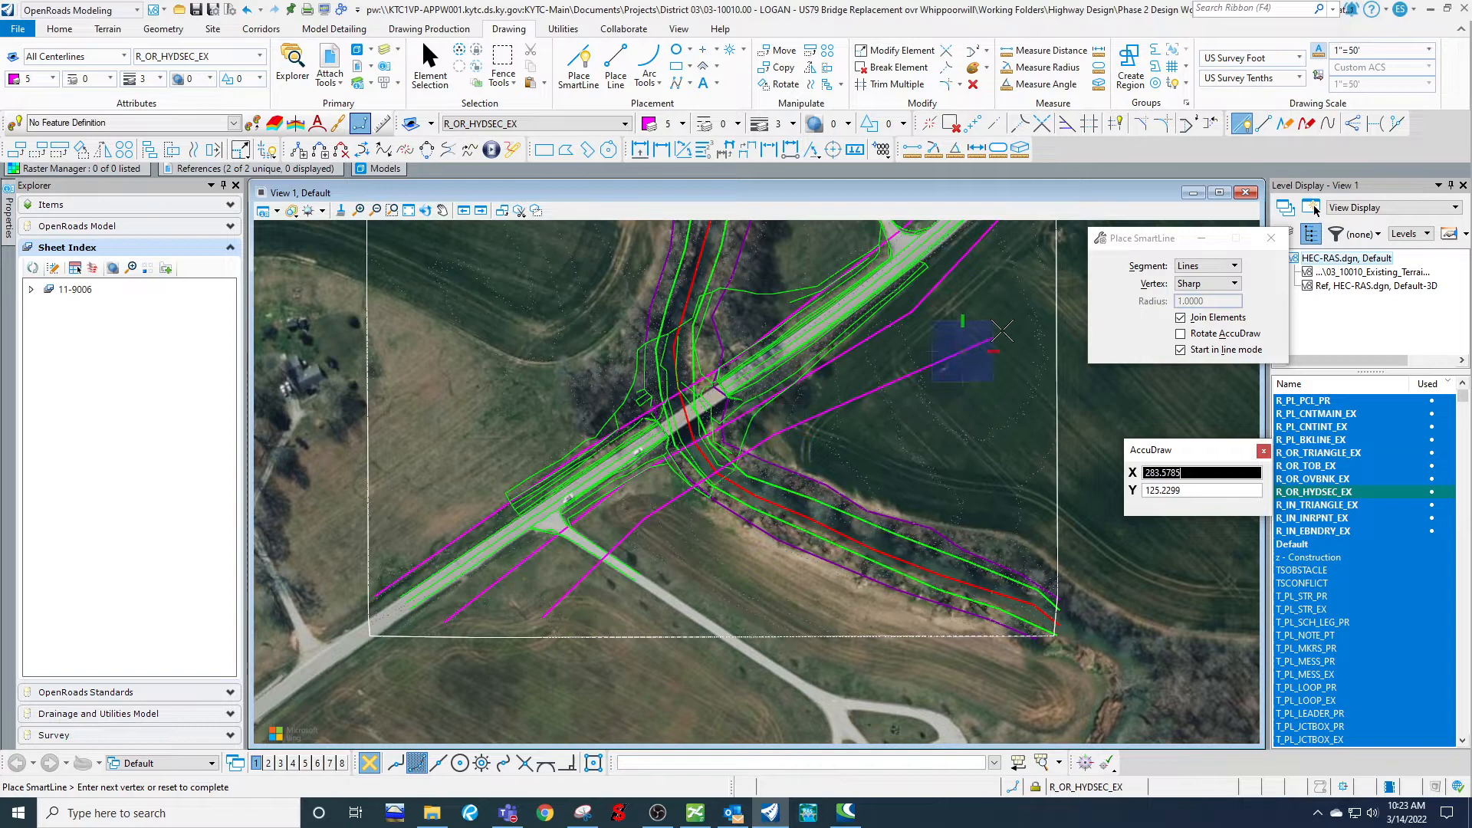
pyautogui.click(1050, 253)
pyautogui.rightClick(1051, 253)
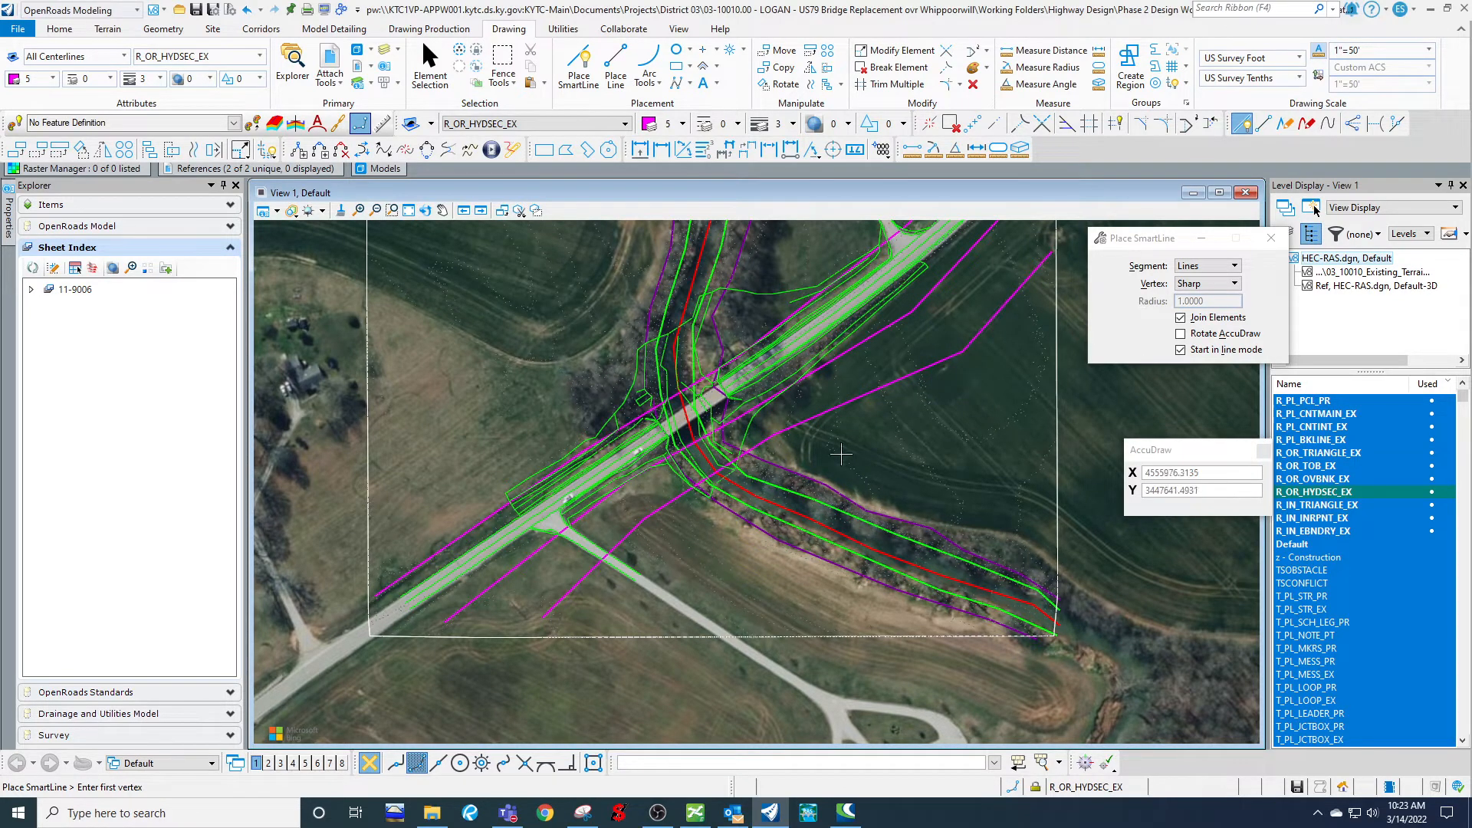
pyautogui.click(636, 626)
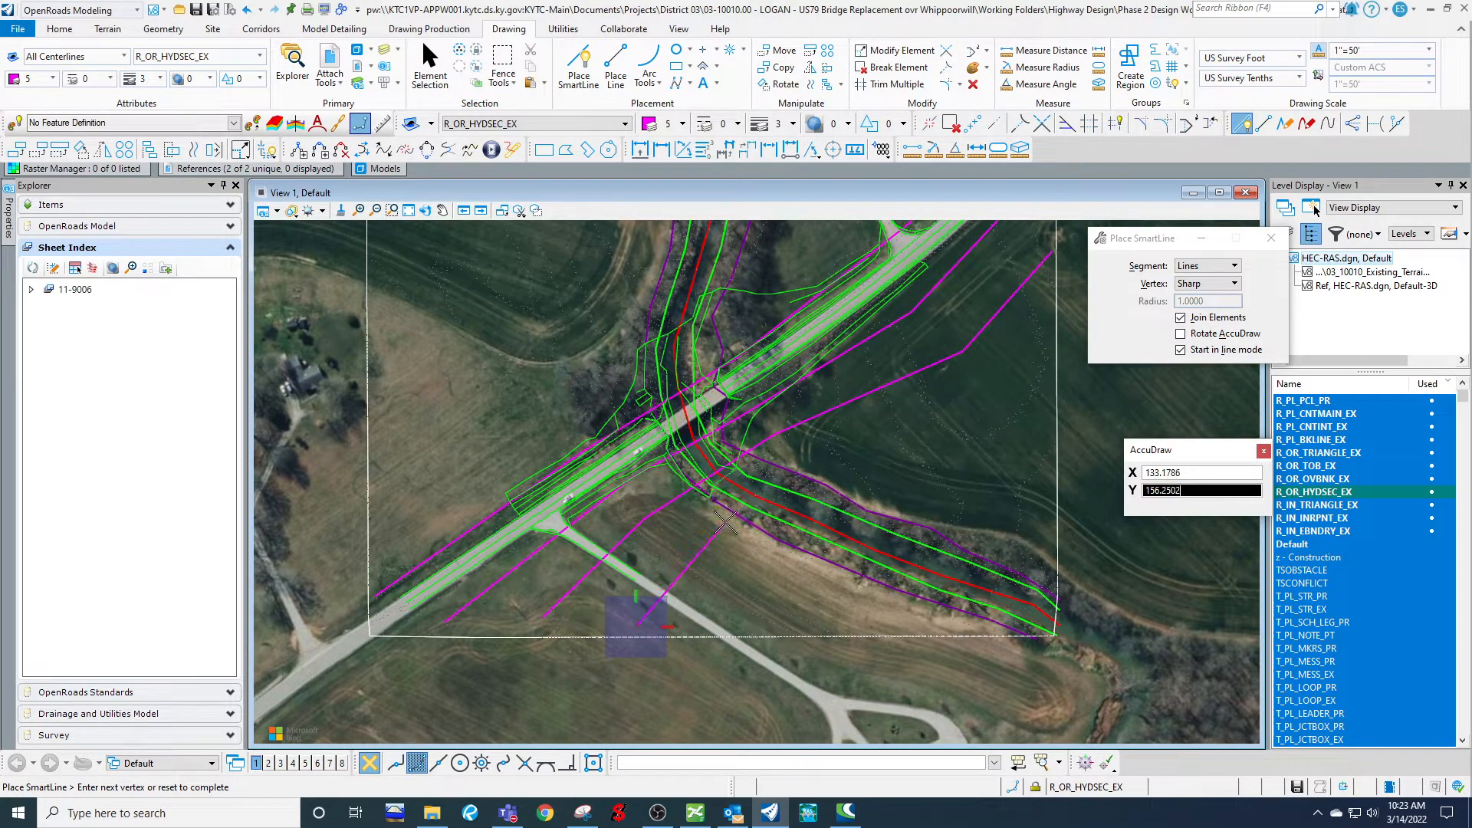
pyautogui.click(727, 522)
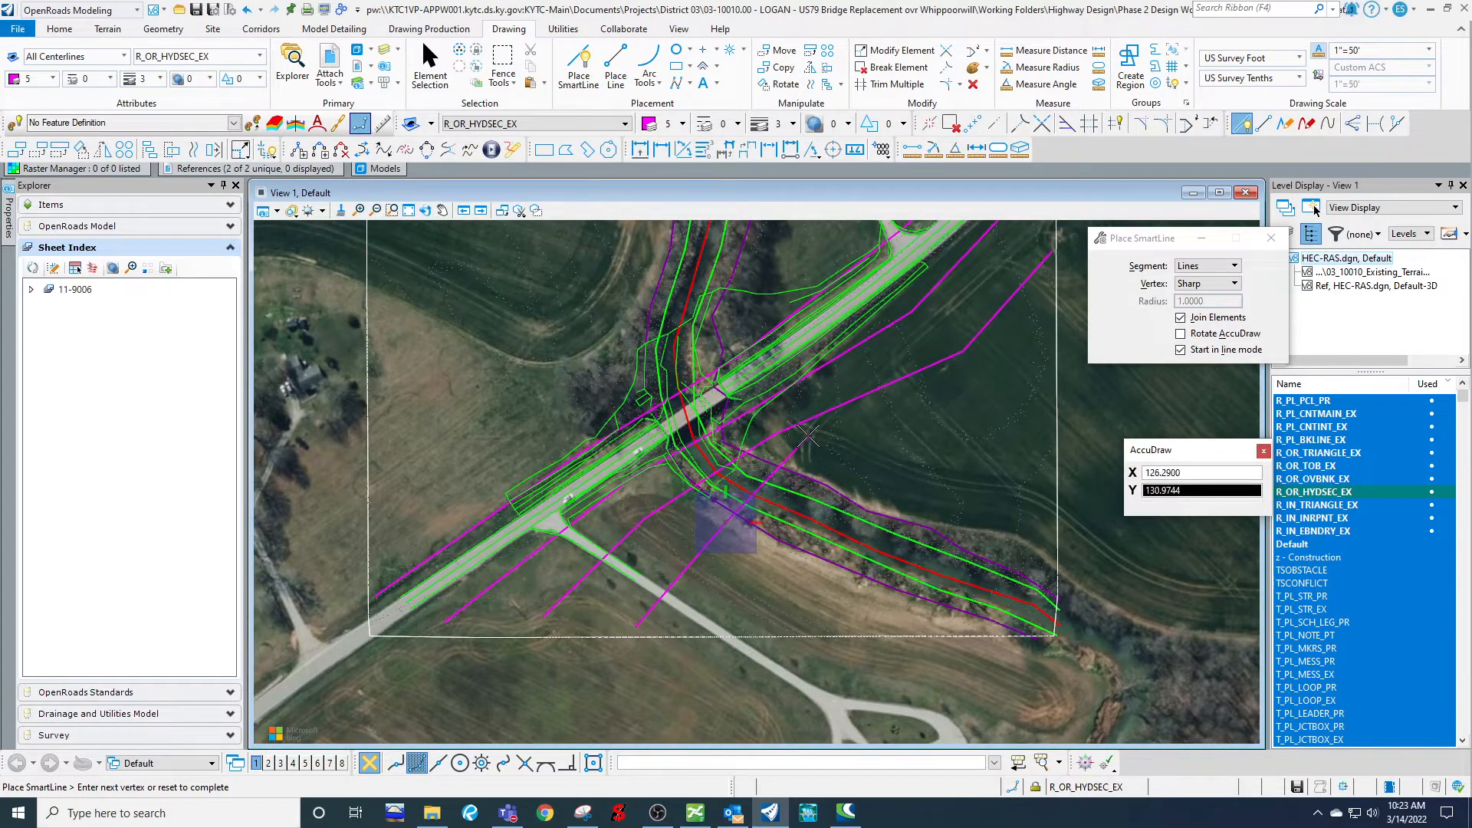
pyautogui.scroll(3, 795, 454)
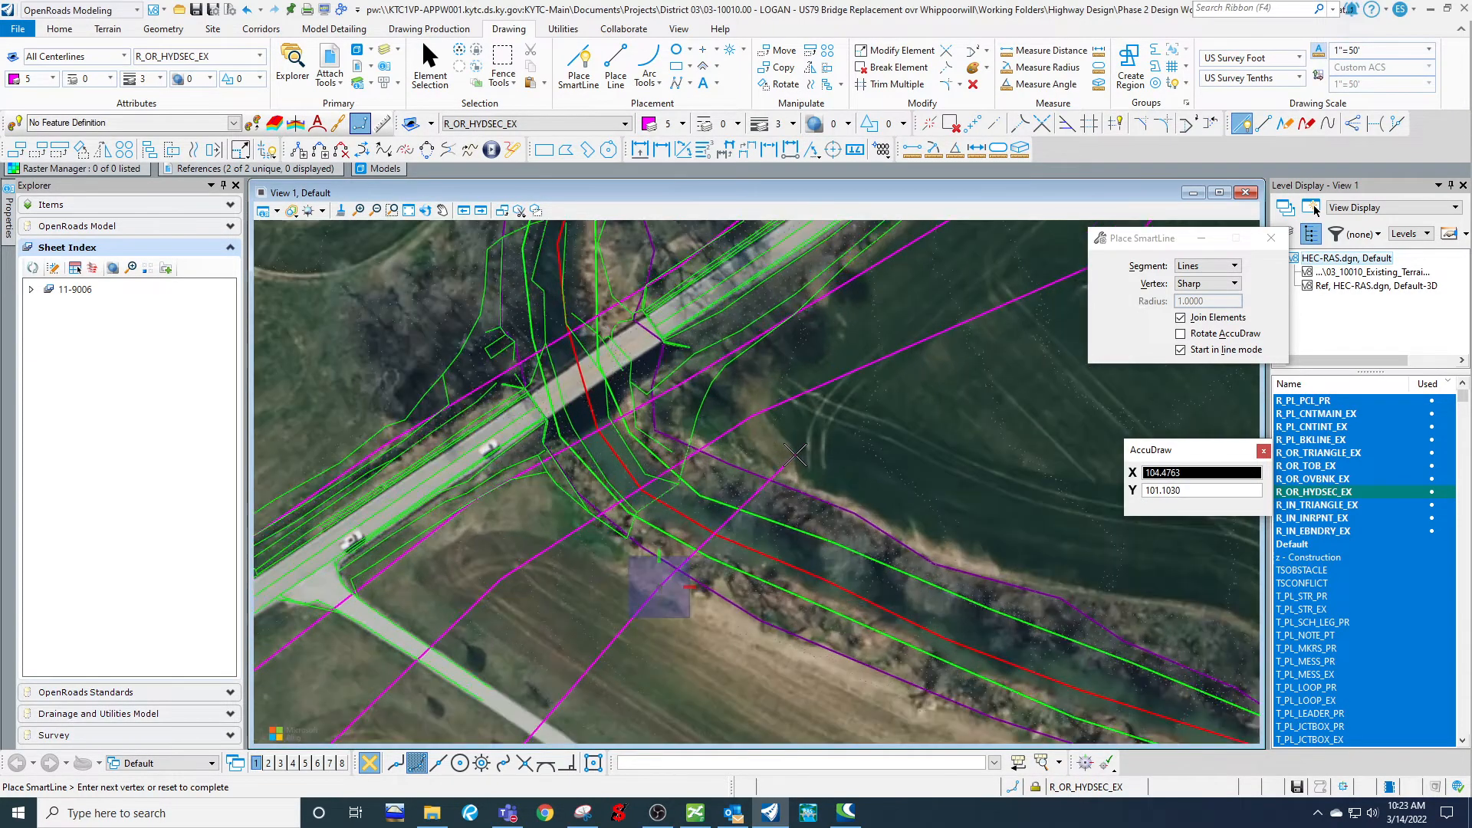
pyautogui.rightClick(794, 466)
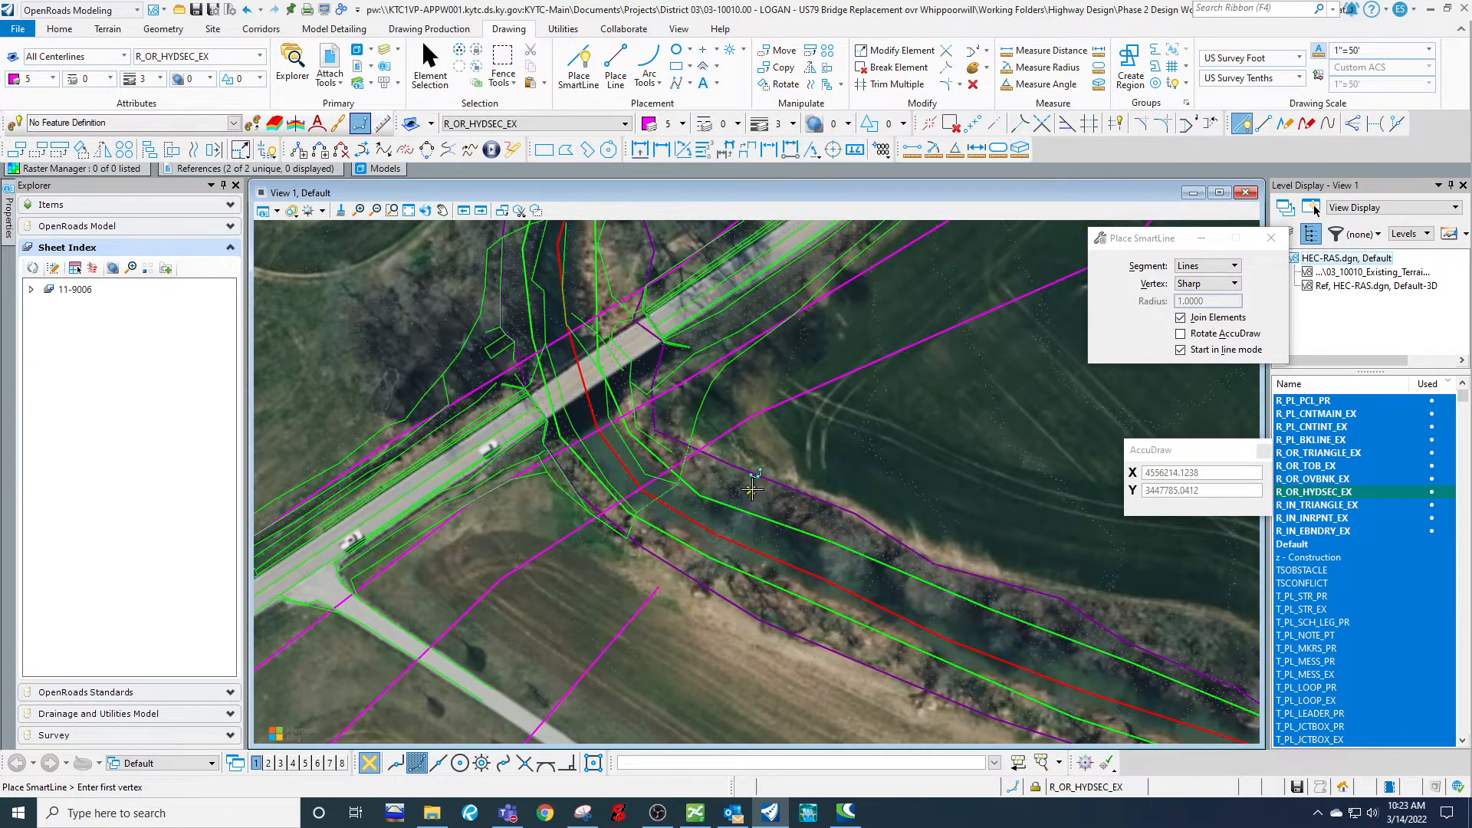
pyautogui.hotkey('ctrl', 'z')
# Draw a fourth cross section on the creek-bend side, from beyond the side road across the creek and bending through the field to near the terrain boundary.
pyautogui.scroll(-2, 747, 483)
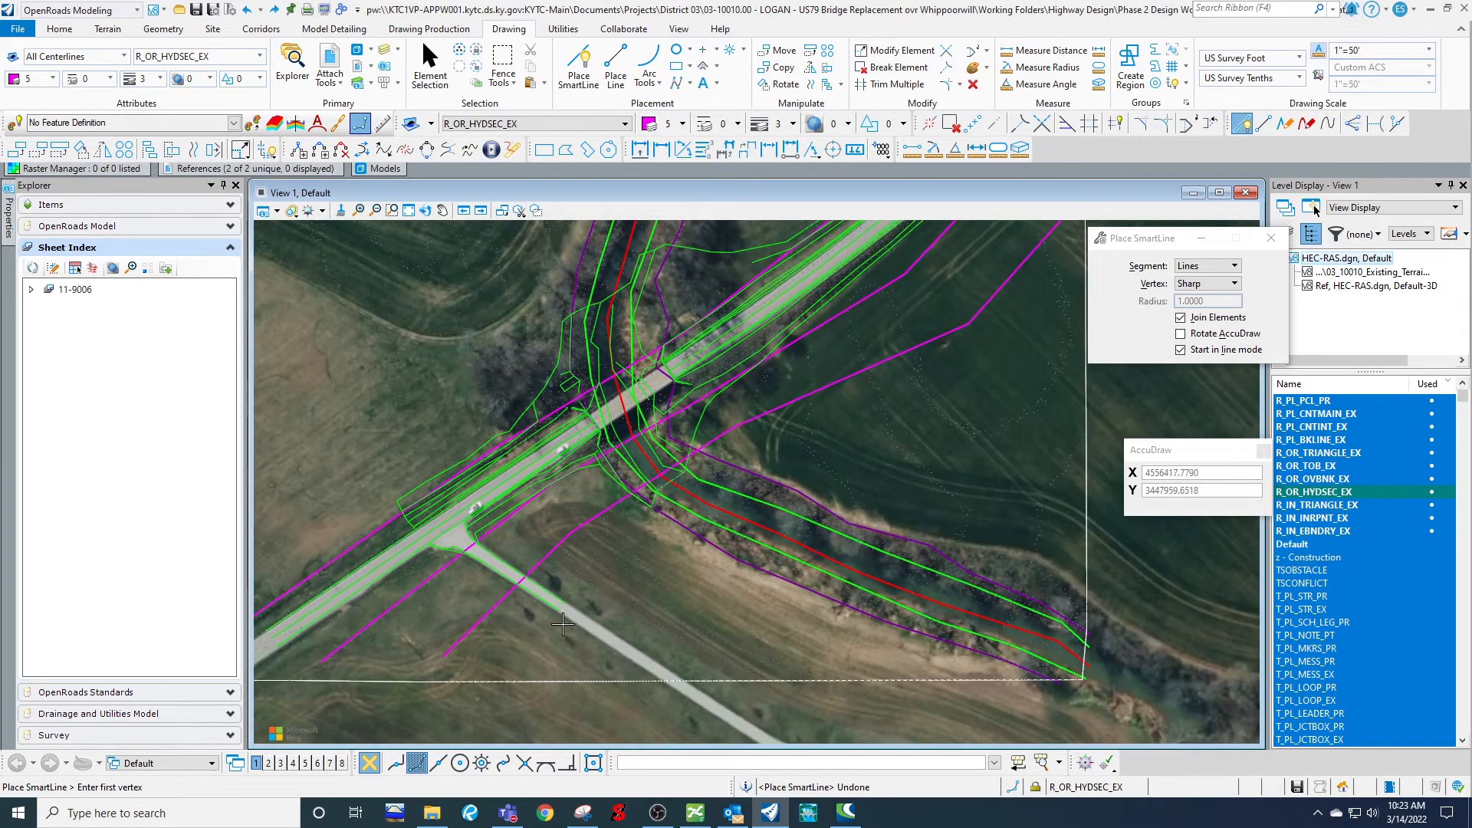
pyautogui.click(568, 658)
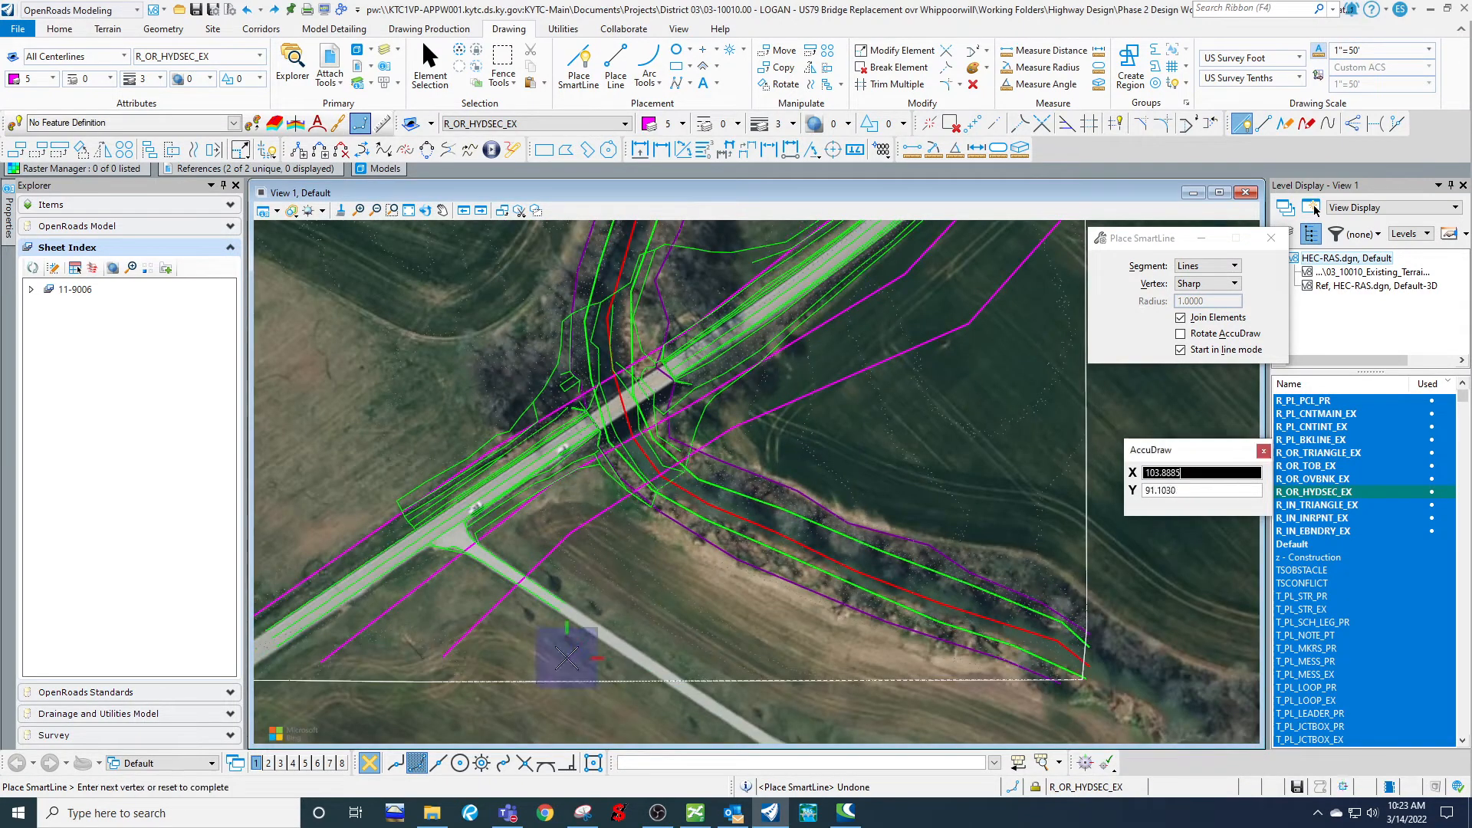
pyautogui.click(669, 567)
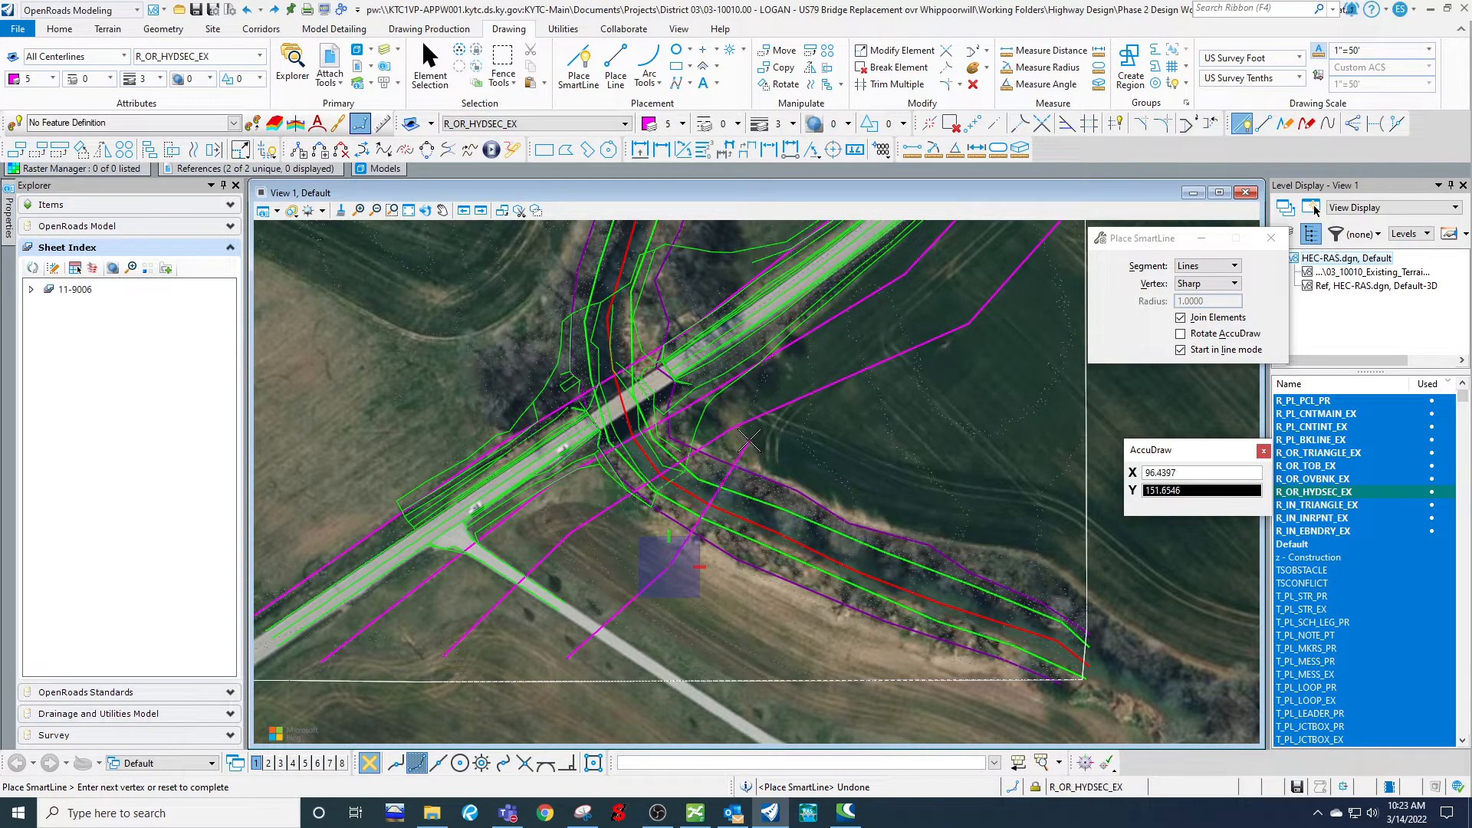
pyautogui.click(749, 439)
pyautogui.click(980, 394)
pyautogui.click(1072, 295)
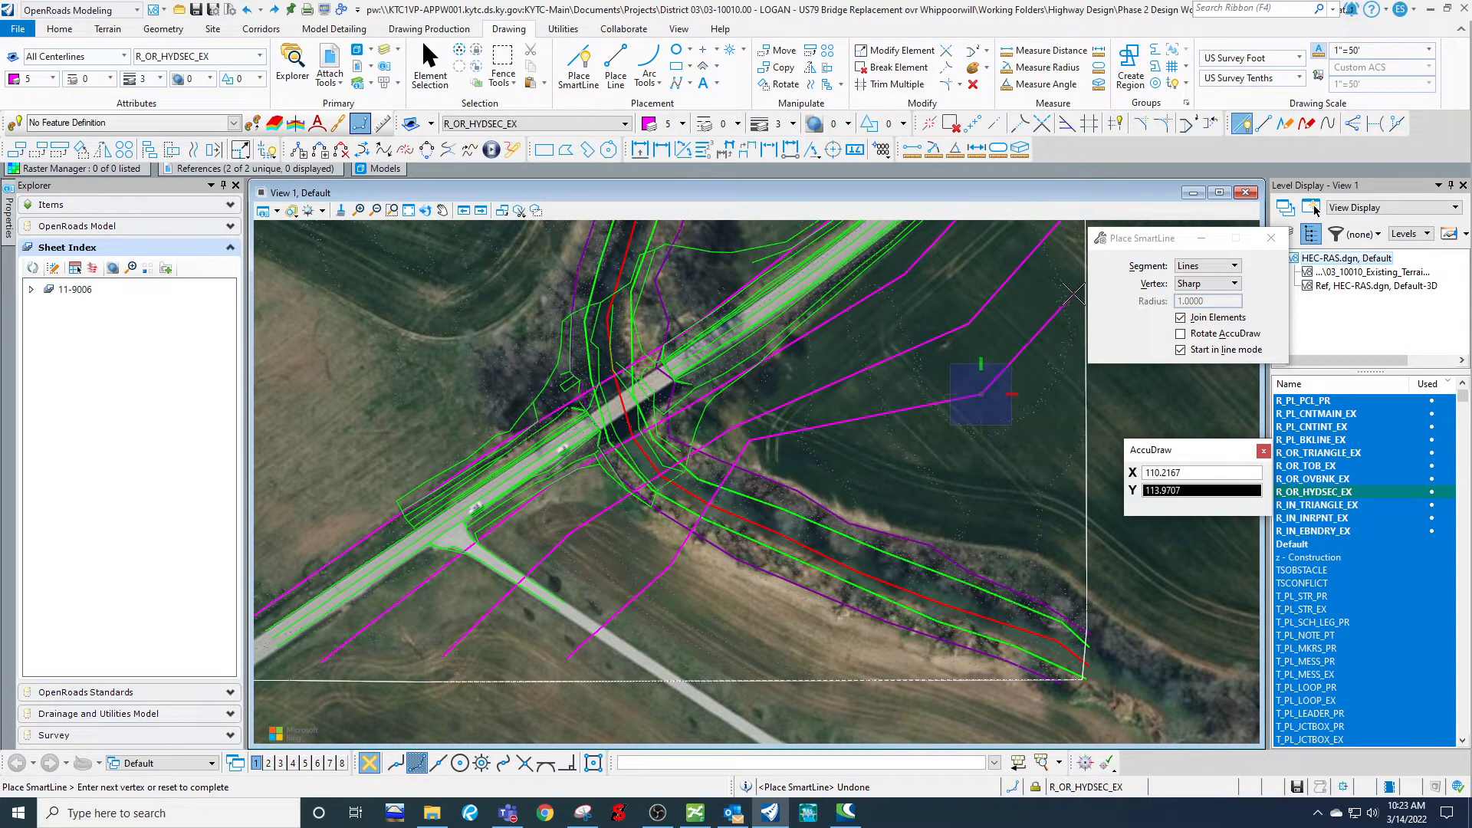
pyautogui.rightClick(1073, 296)
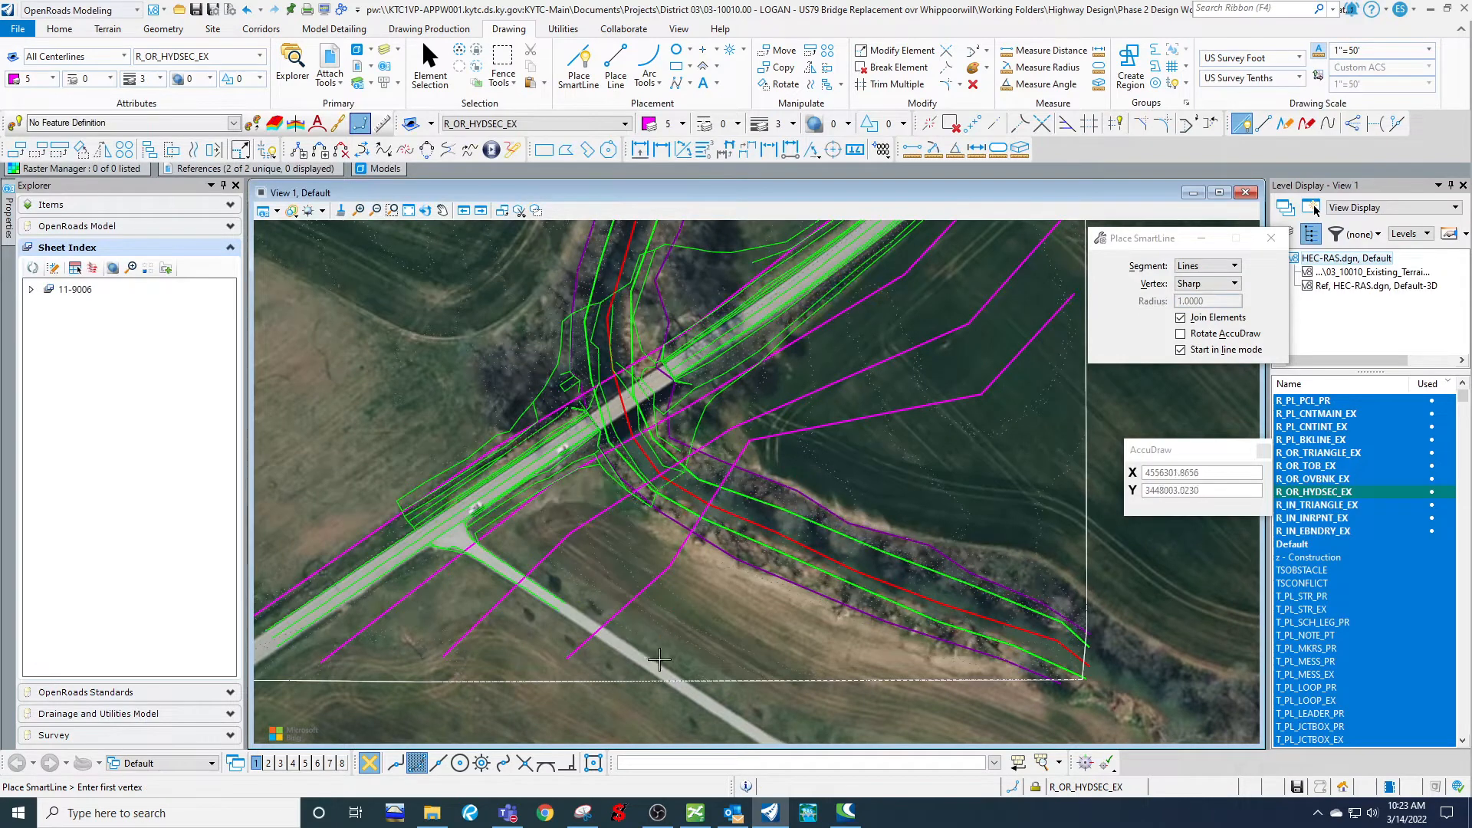
# Draw a fifth cross section farthest along the creek bend, from near the terrain boundary across the creek and through the field to the opposite boundary.
pyautogui.click(706, 656)
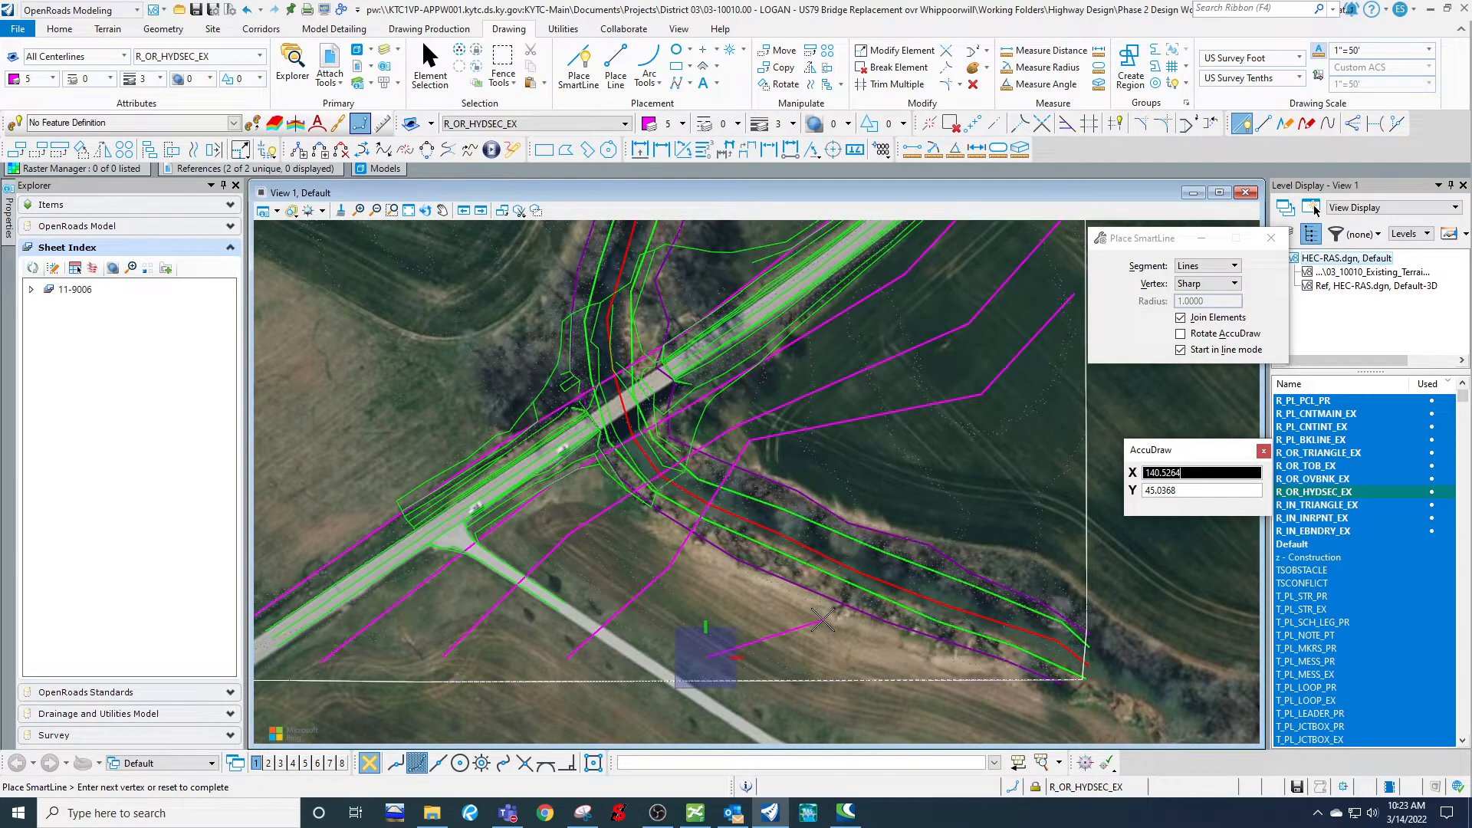
pyautogui.rightClick(748, 646)
pyautogui.click(718, 672)
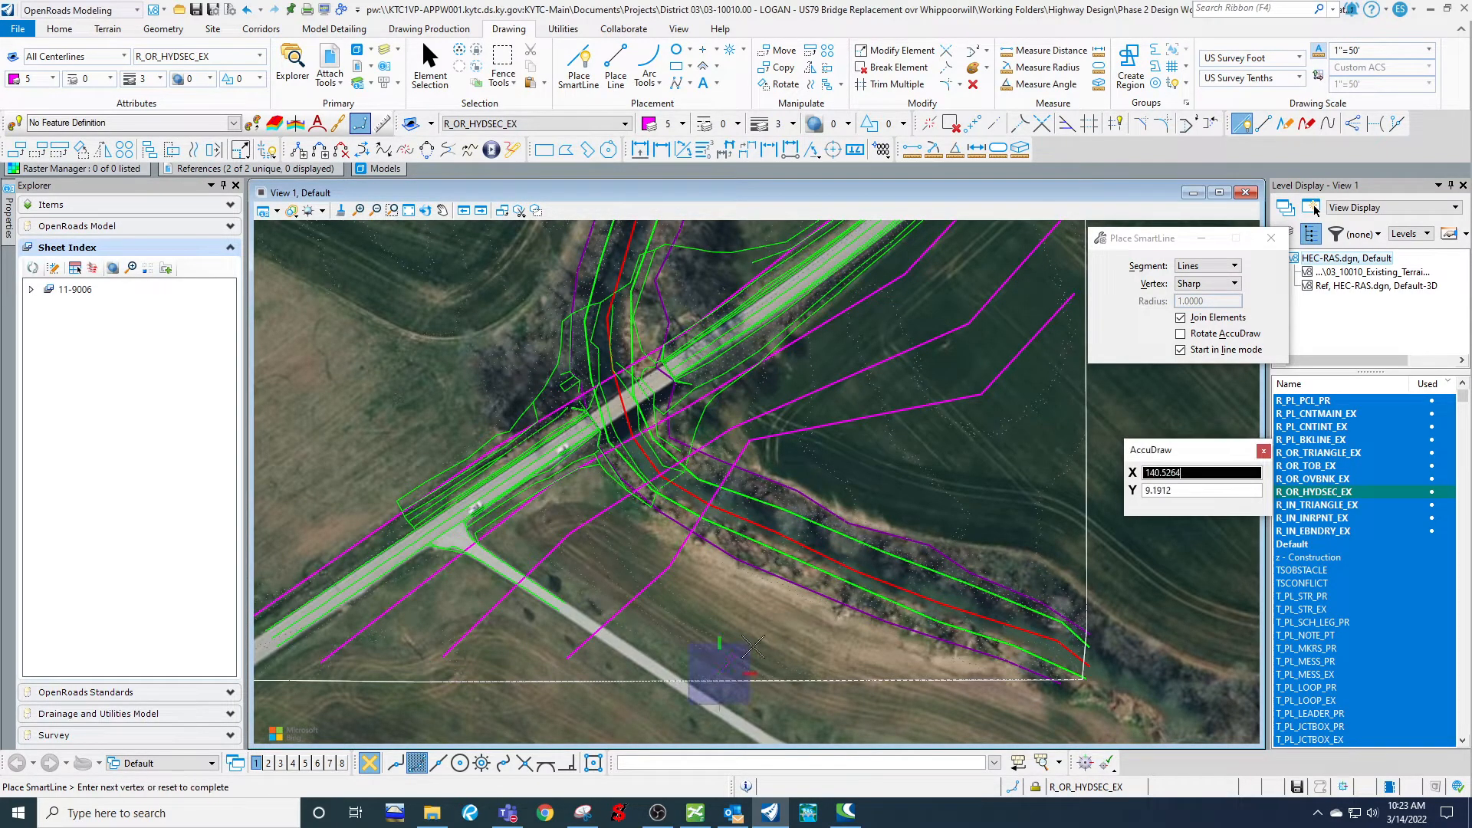
pyautogui.click(779, 594)
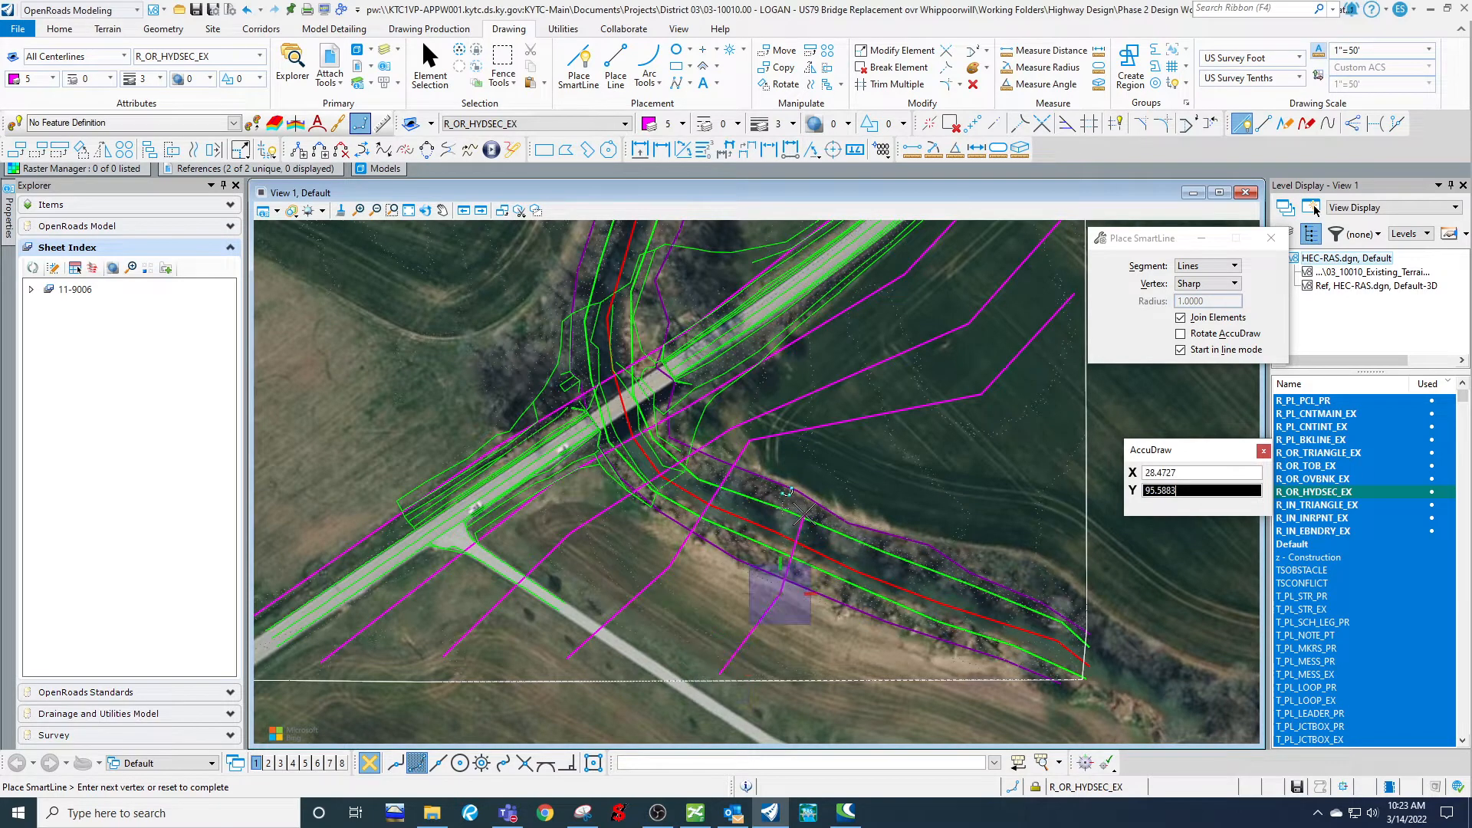
pyautogui.click(831, 484)
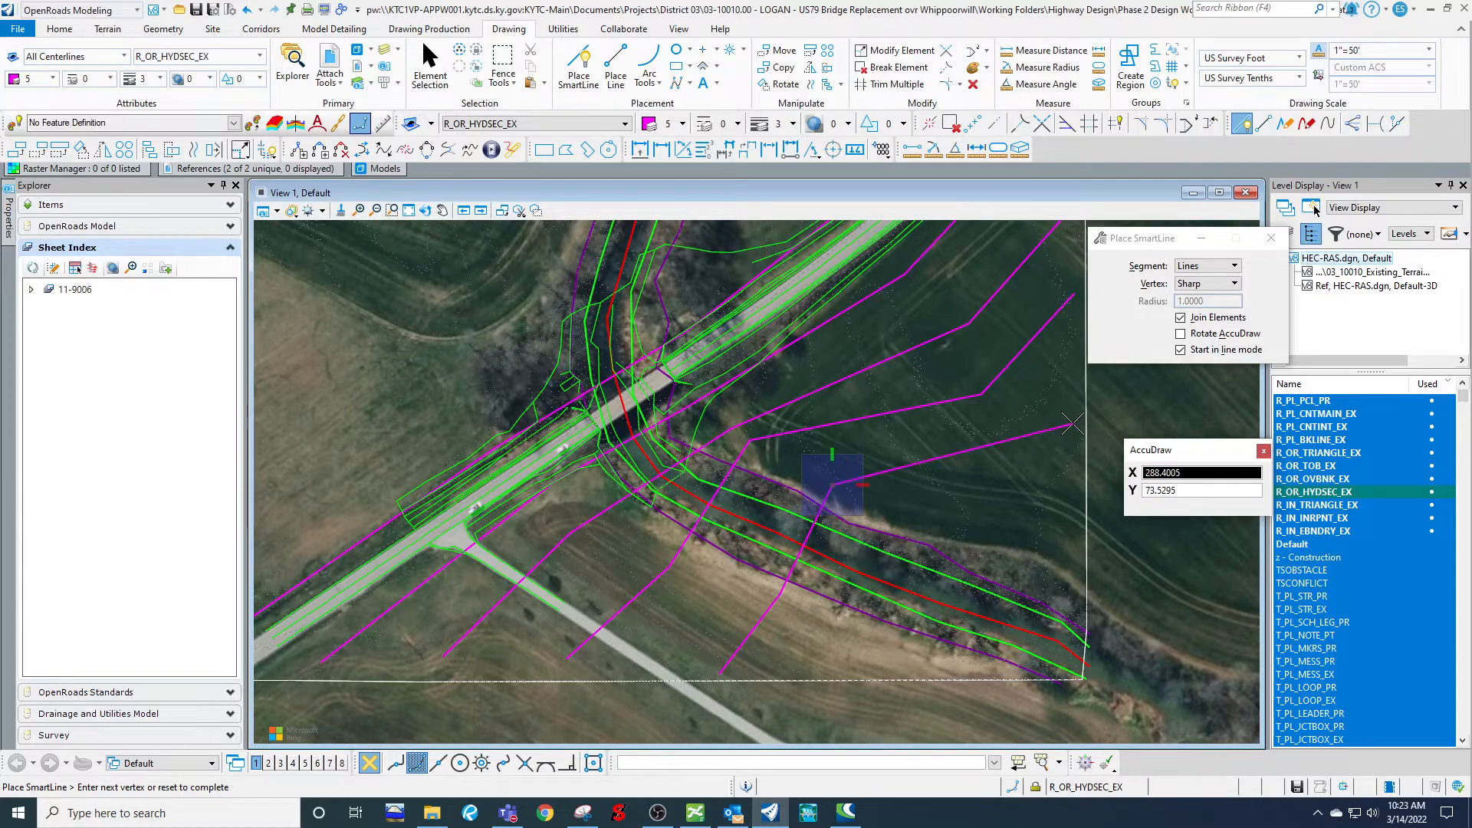
pyautogui.click(1075, 416)
pyautogui.rightClick(1075, 416)
# Draw a sixth cross section on the other side of the bridge, from the pasture across the creek and the side road near the junction.
pyautogui.moveTo(719, 434); pyautogui.dragTo(825, 508, button='middle')
pyautogui.click(455, 601)
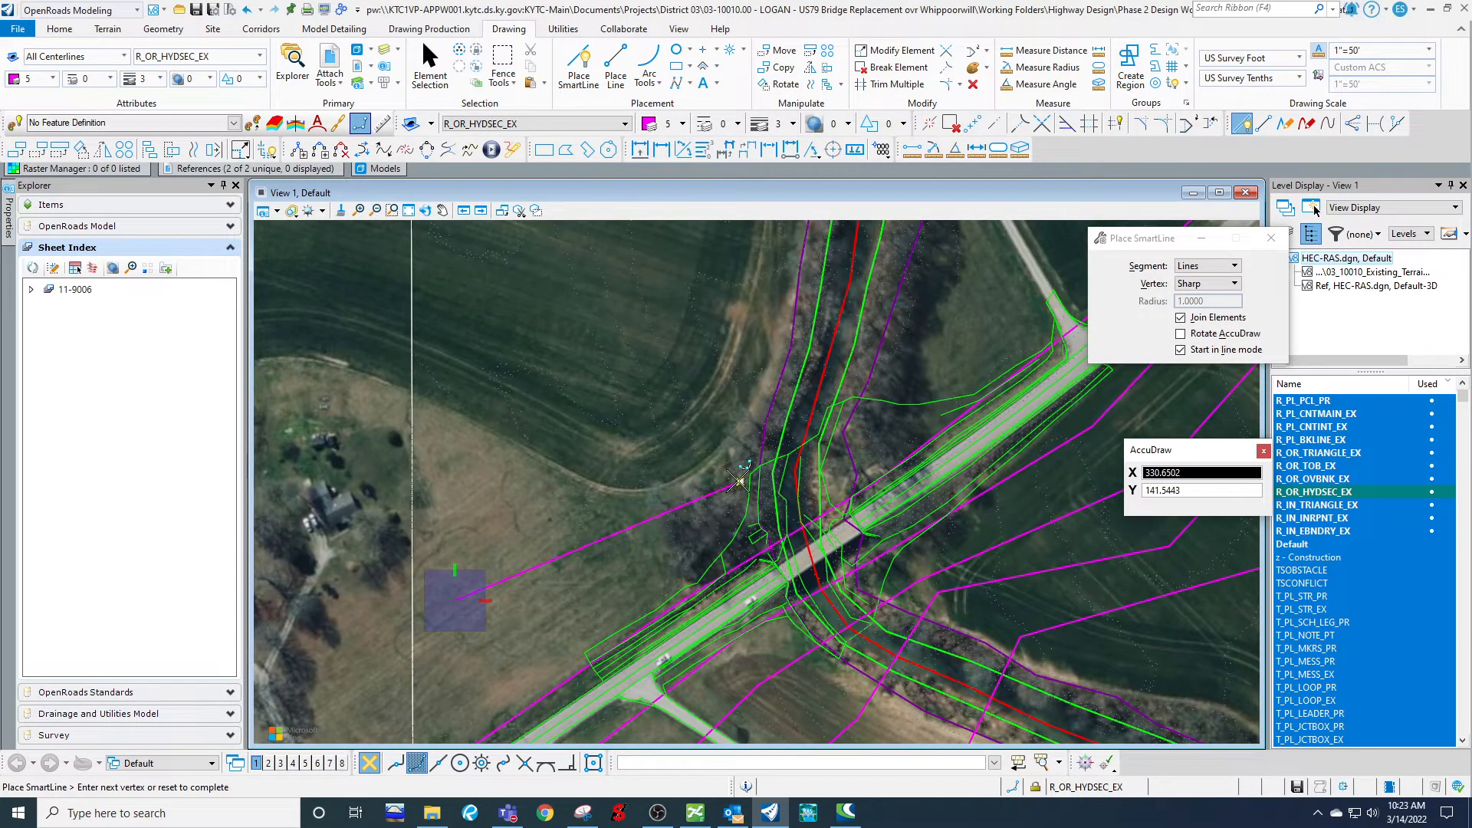
pyautogui.click(741, 480)
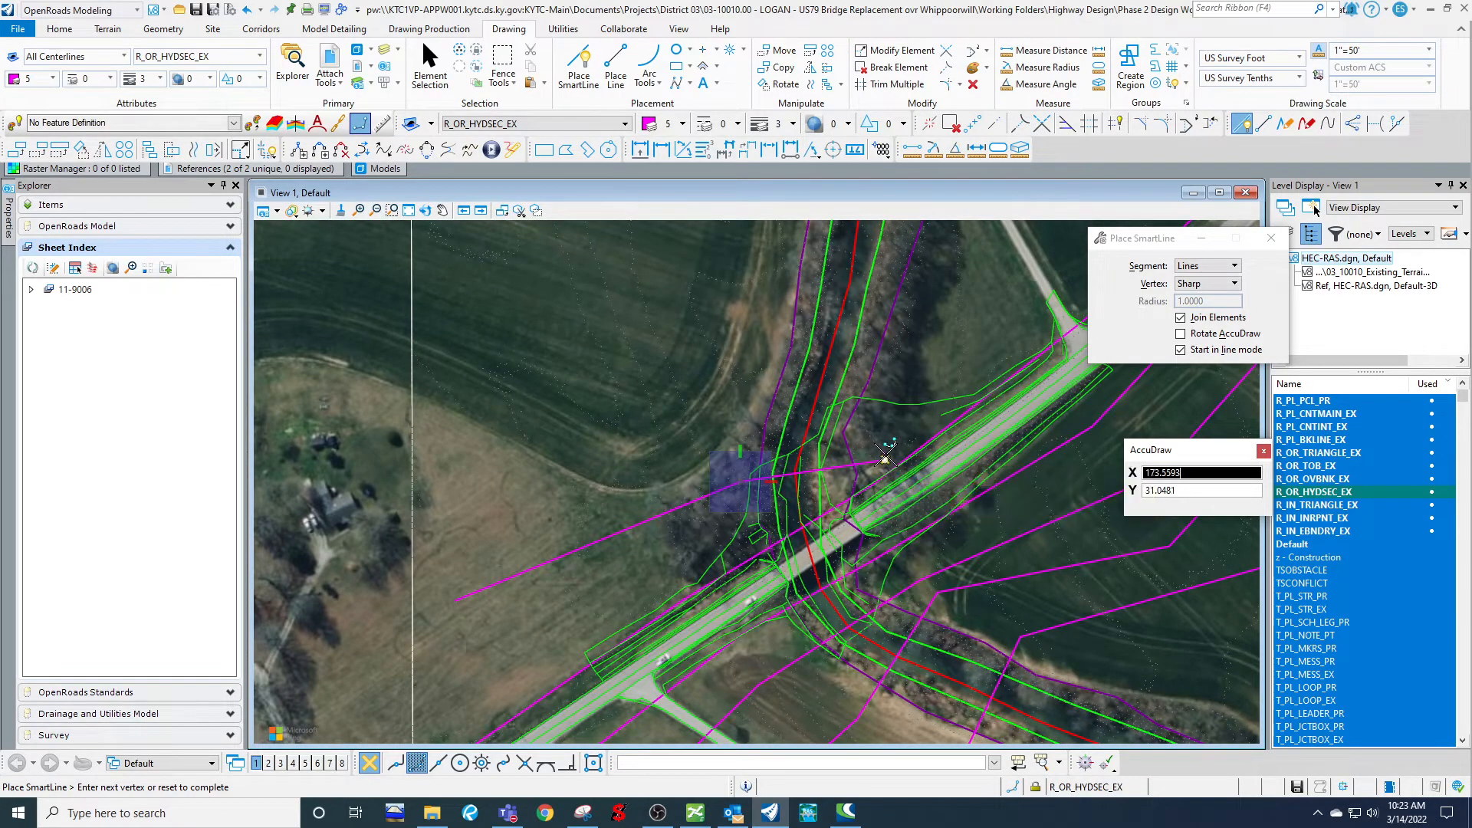
pyautogui.click(890, 450)
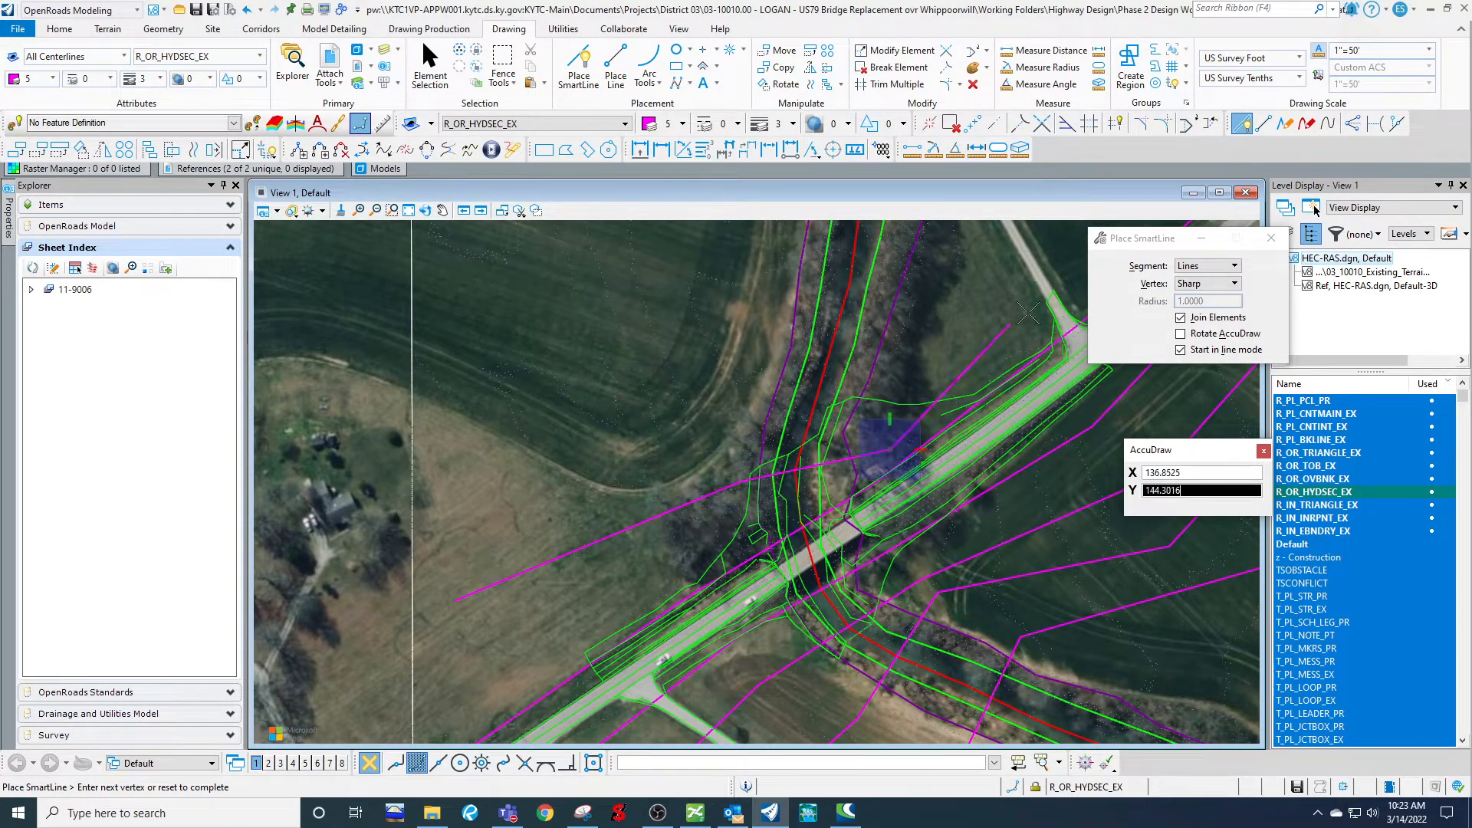
pyautogui.moveTo(1052, 278); pyautogui.dragTo(854, 410, button='middle')
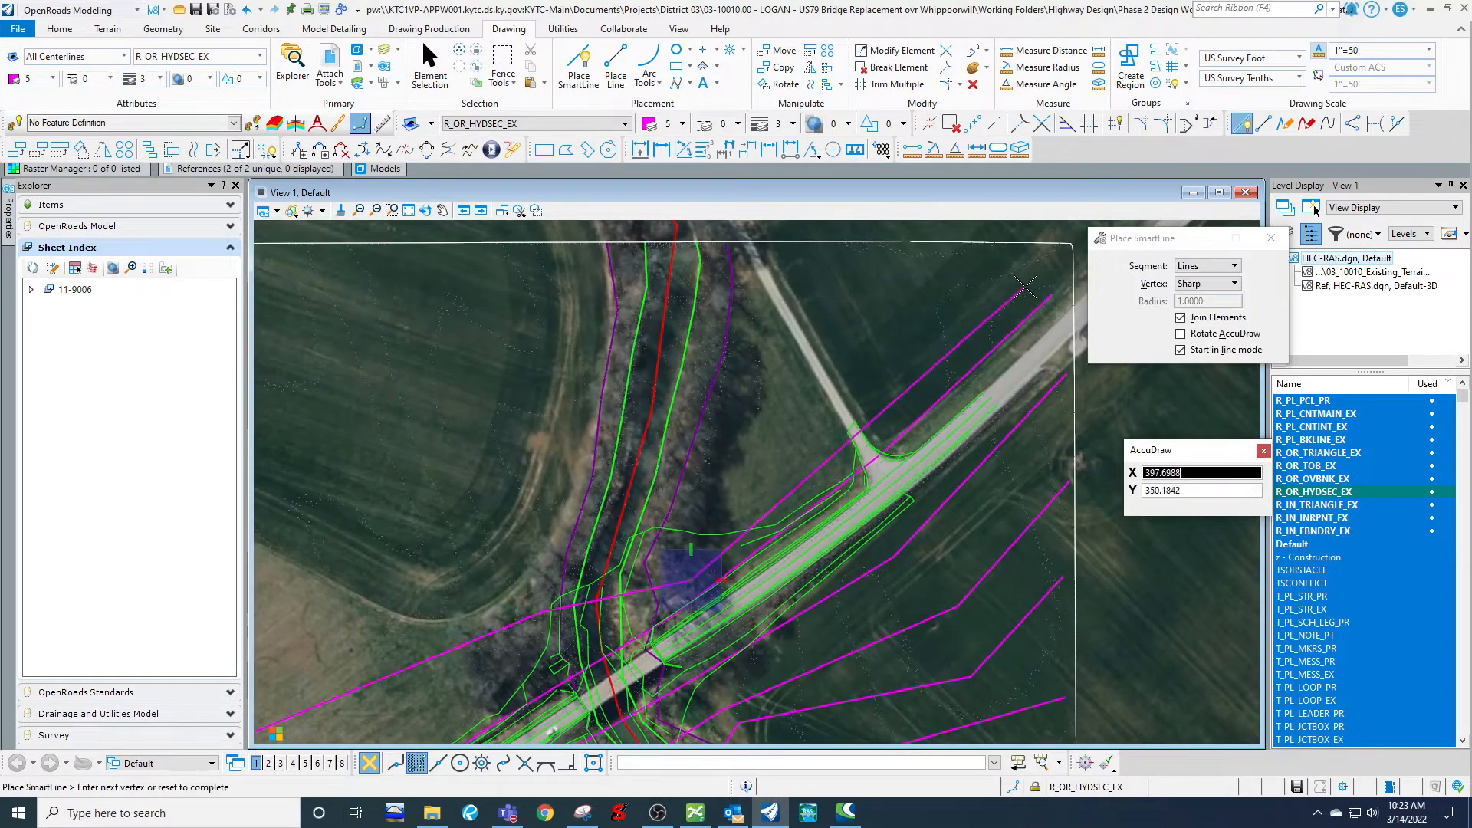
pyautogui.click(1028, 285)
pyautogui.rightClick(1027, 285)
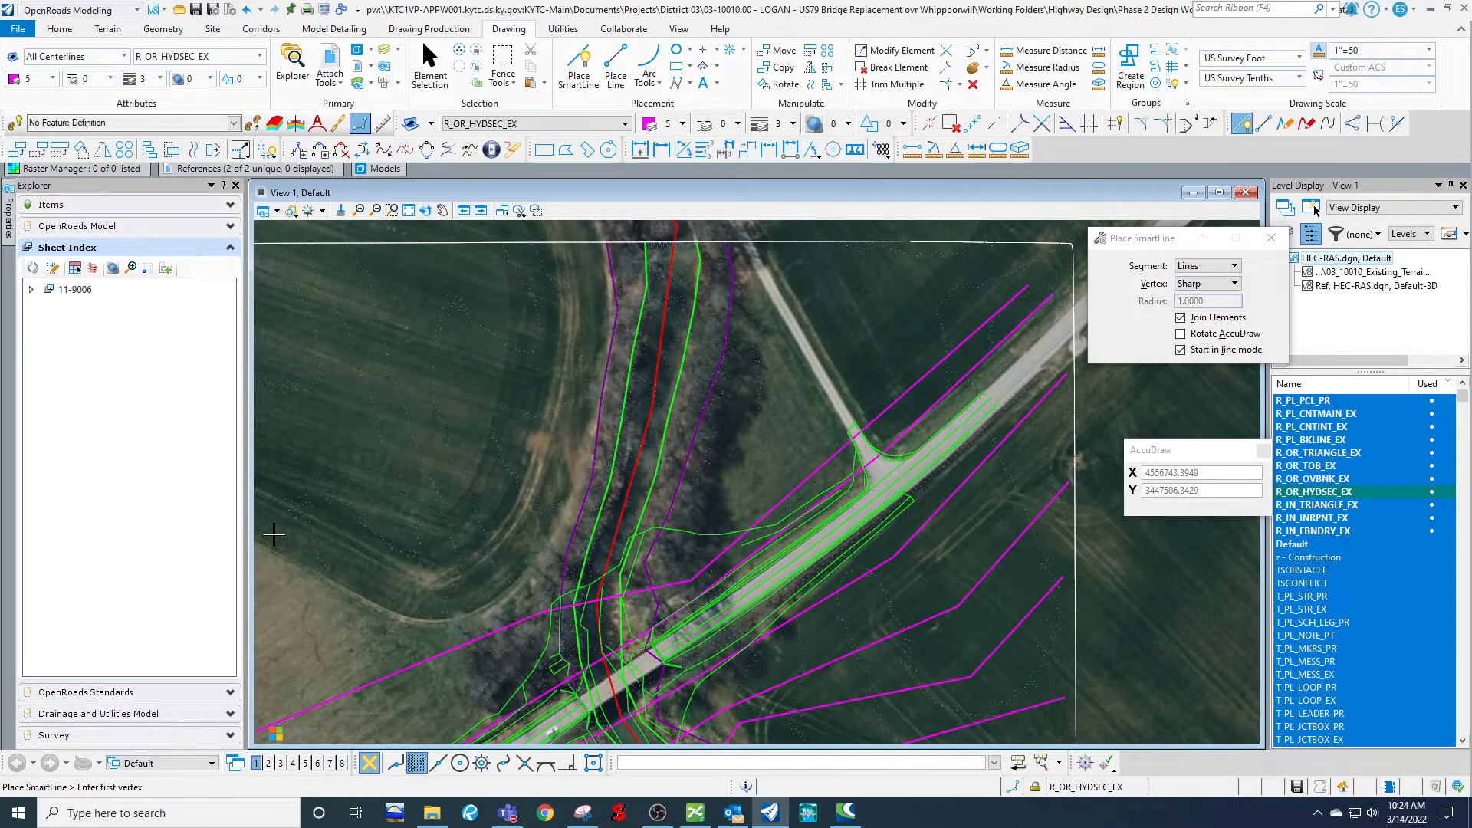
# Draw a seventh cross section farther from the bridge, from the dark field across the creek and running roughly parallel to the sixth beyond the side road.
pyautogui.click(265, 547)
pyautogui.click(534, 517)
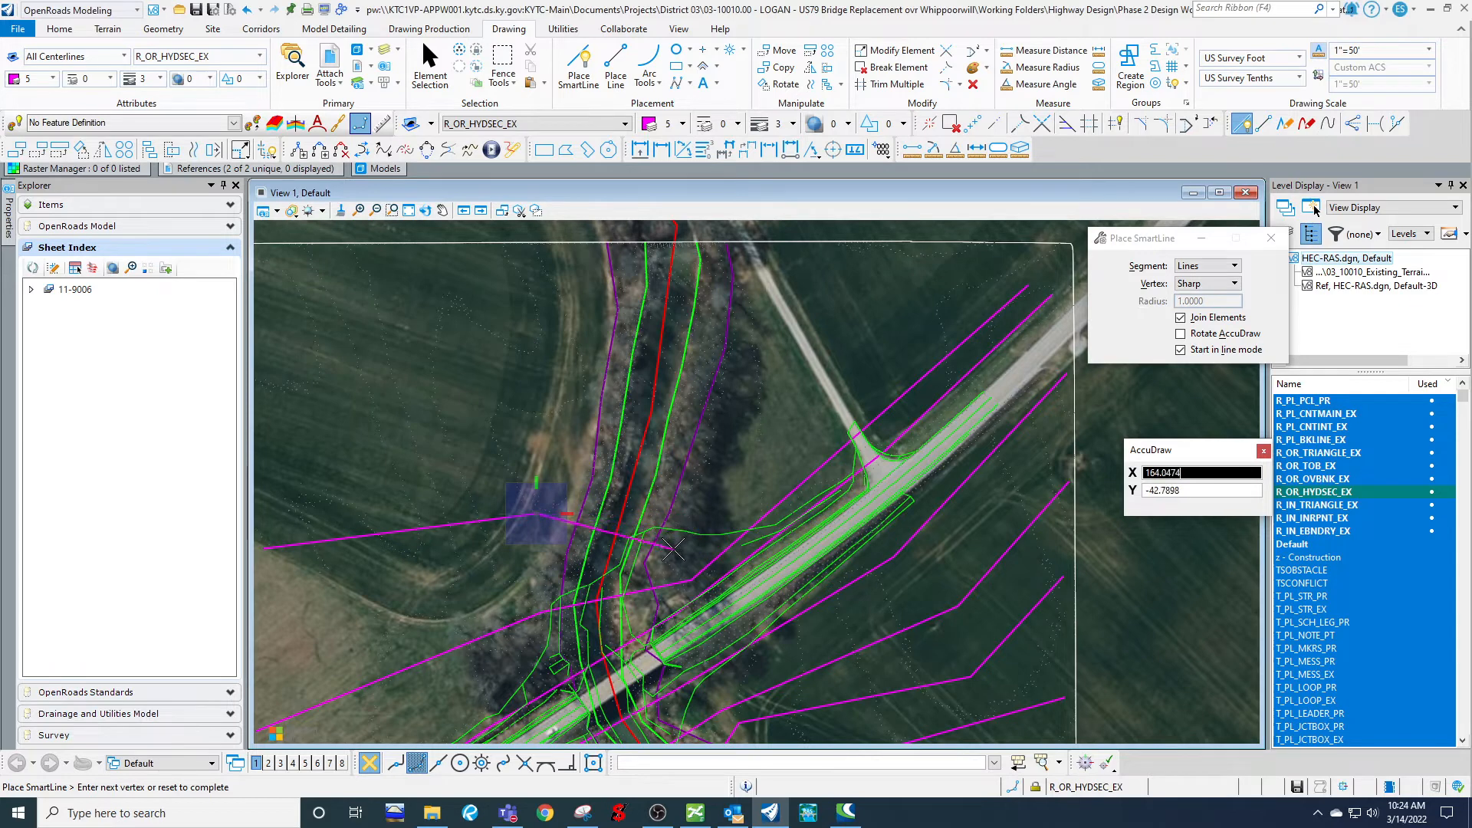
pyautogui.click(671, 551)
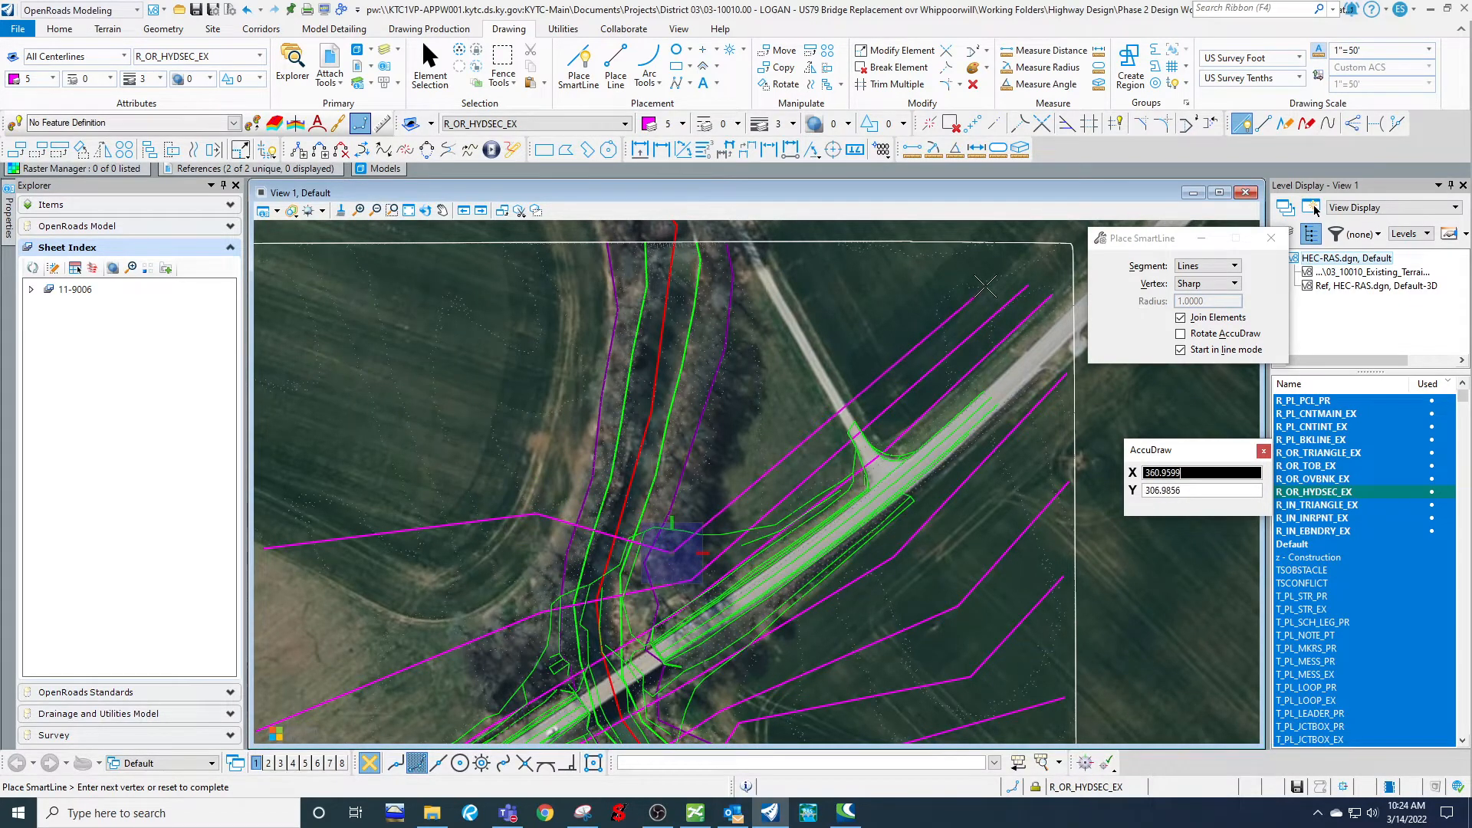
pyautogui.click(1002, 273)
pyautogui.rightClick(1002, 273)
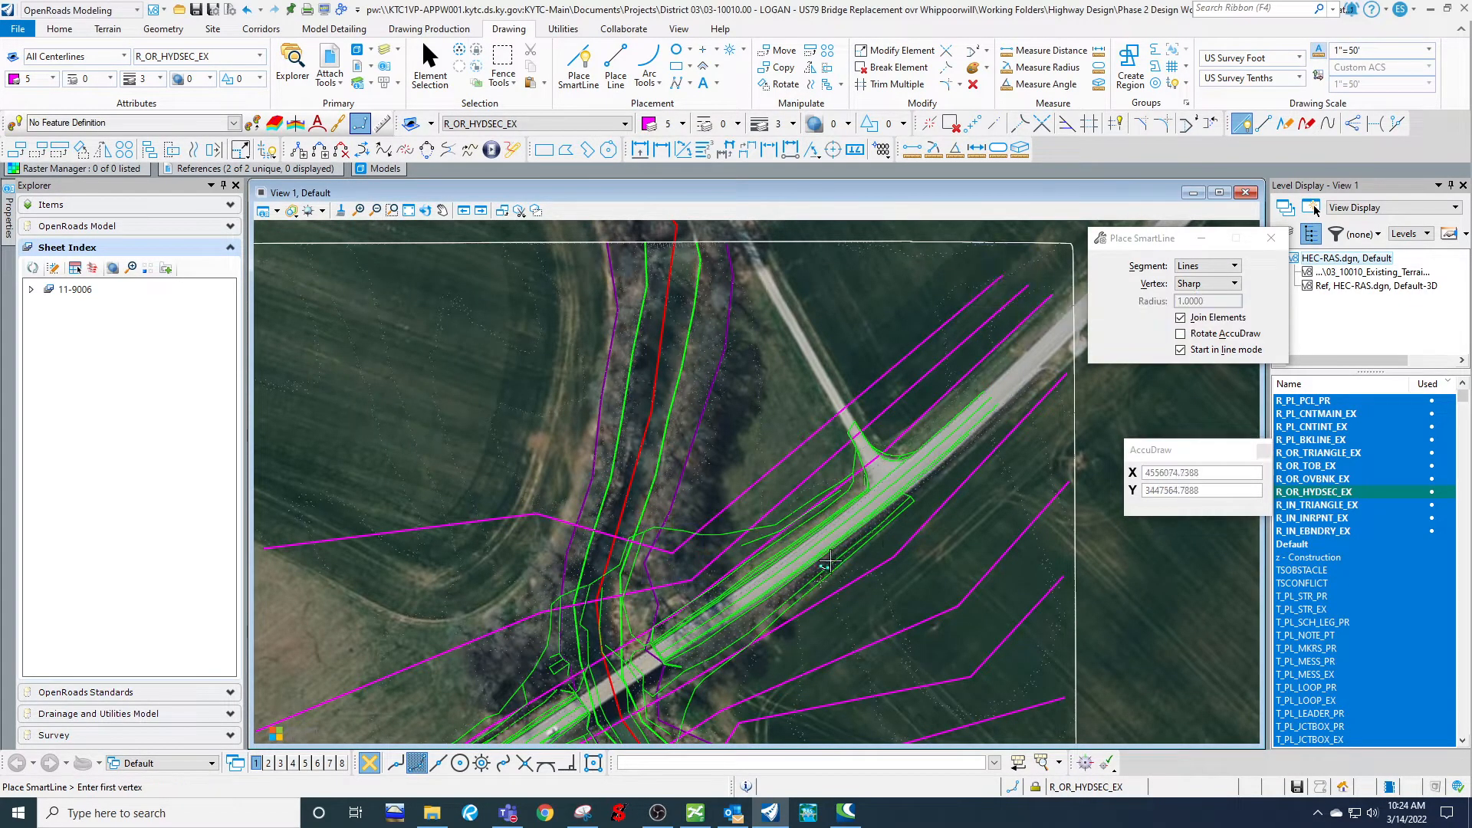
pyautogui.scroll(-2, 792, 470)
pyautogui.scroll(-2, 665, 439)
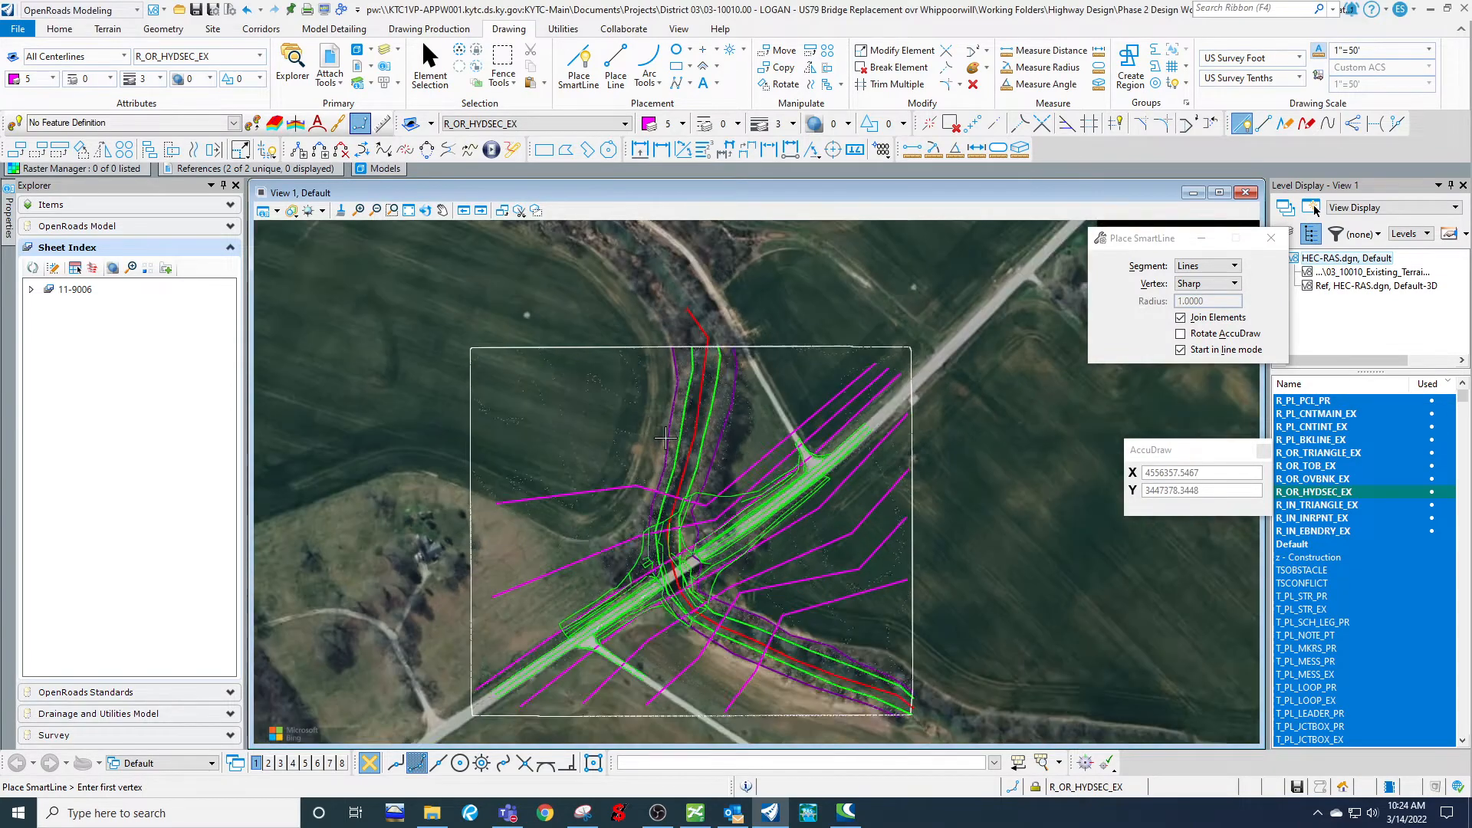
pyautogui.scroll(1, 702, 504)
pyautogui.scroll(1, 702, 505)
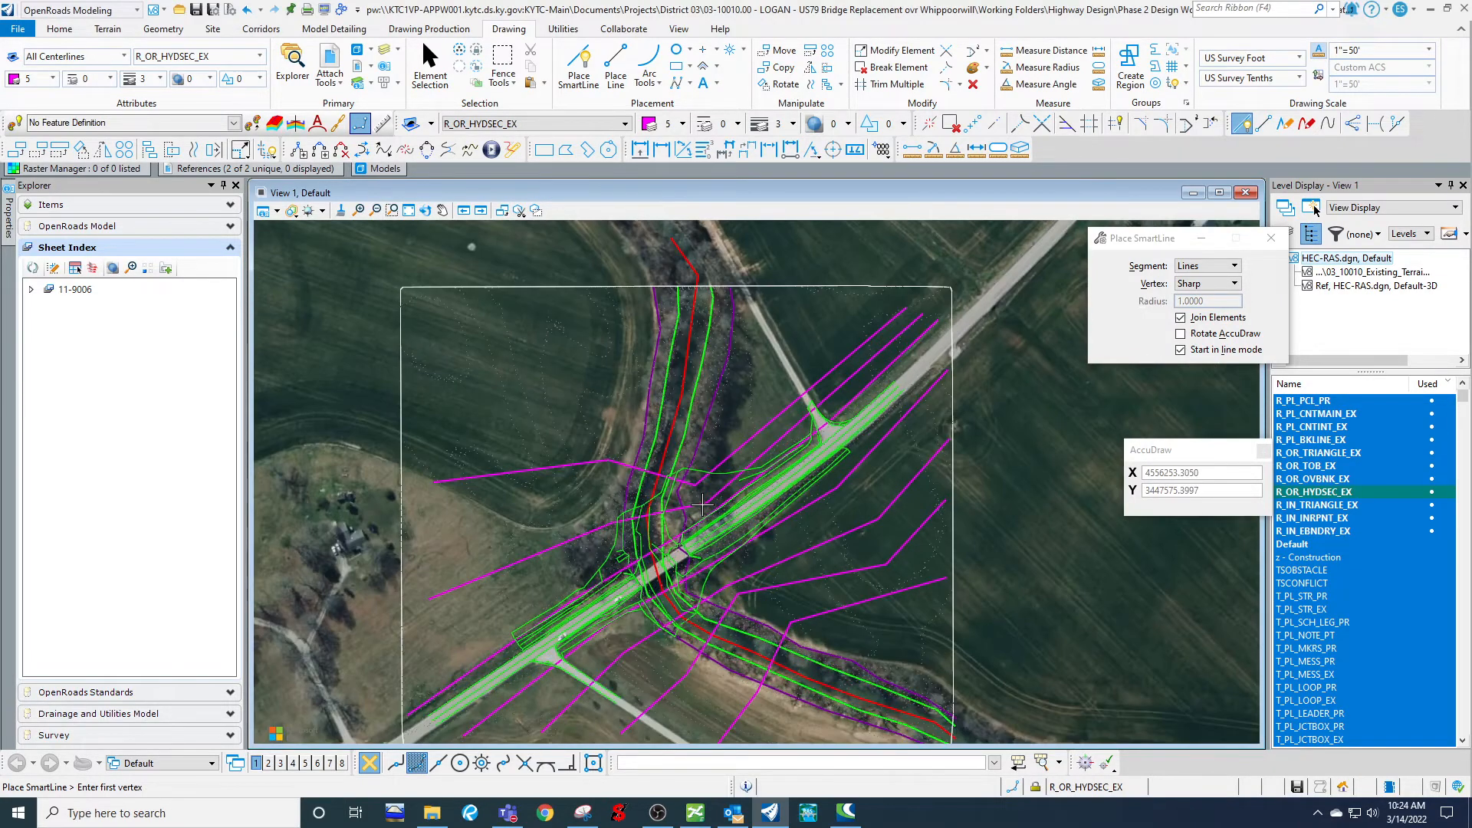
pyautogui.moveTo(715, 509); pyautogui.dragTo(710, 381, button='middle')
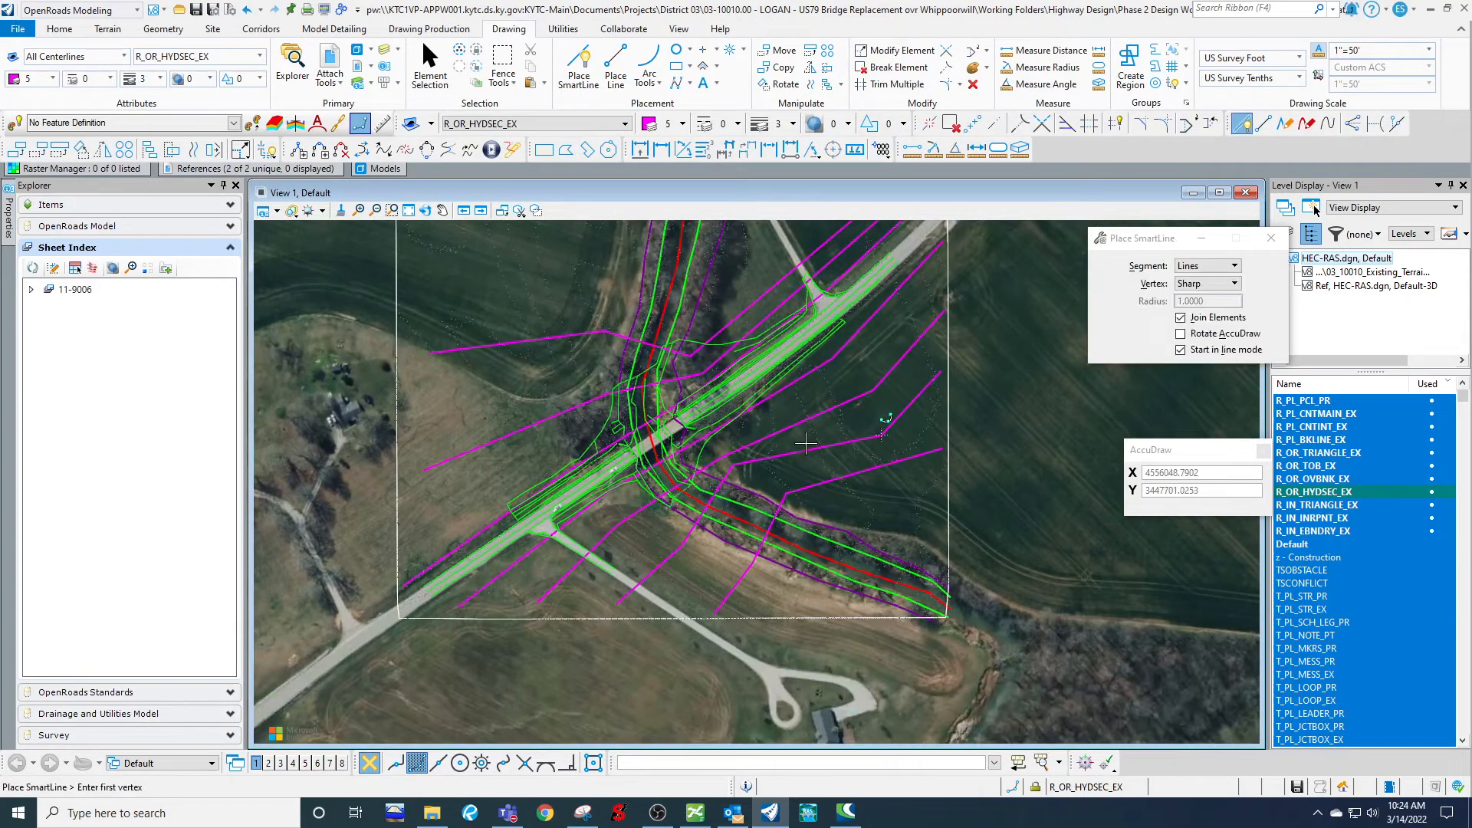
# Start Create HEC-RAS Data and select all the cross sections in order, from the farthest on the creek-bend side to the farthest across the road.
pyautogui.click(63, 32)
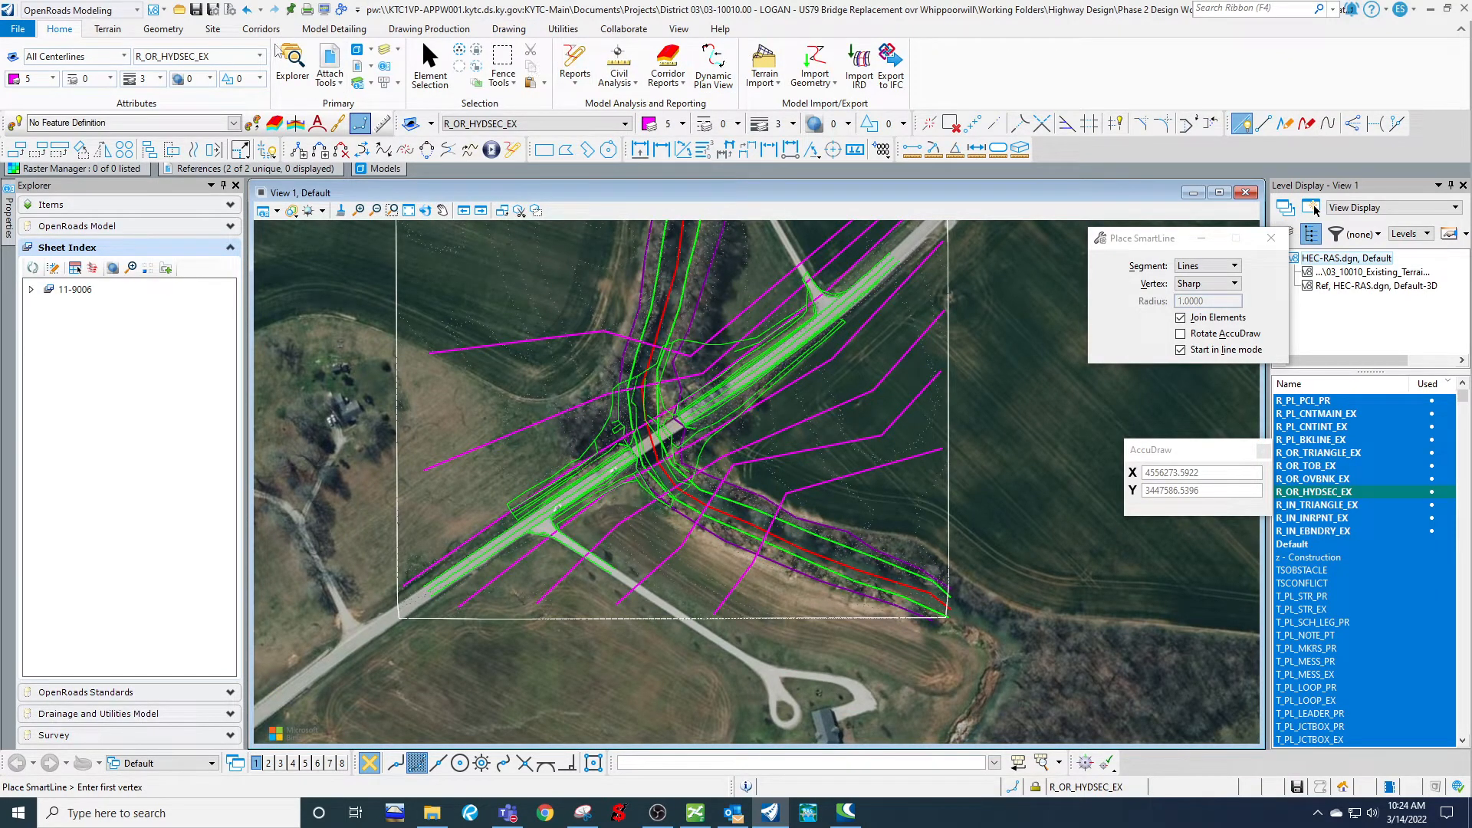
pyautogui.click(106, 30)
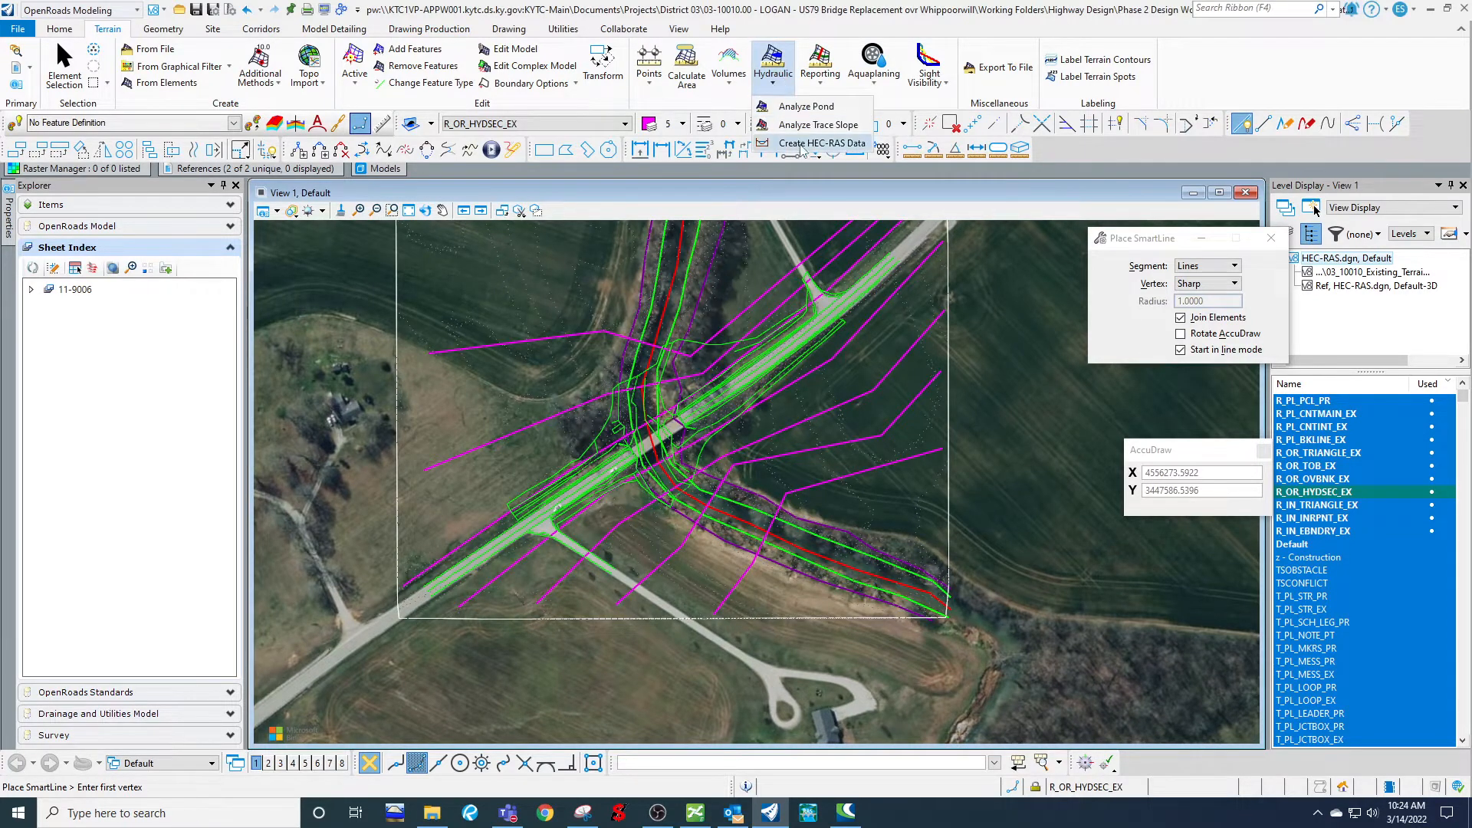
pyautogui.click(790, 149)
pyautogui.scroll(-1, 641, 541)
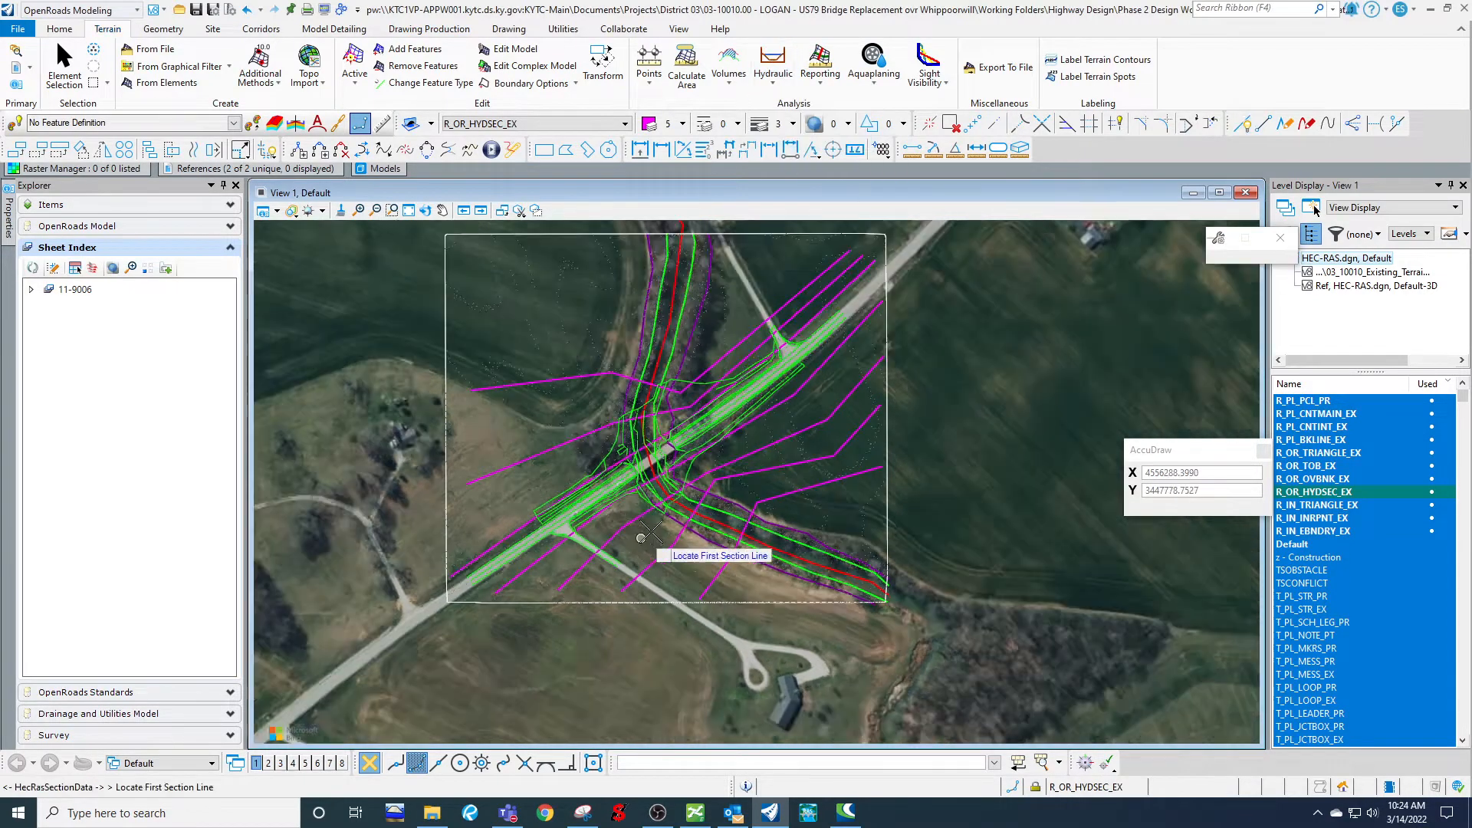
pyautogui.click(717, 571)
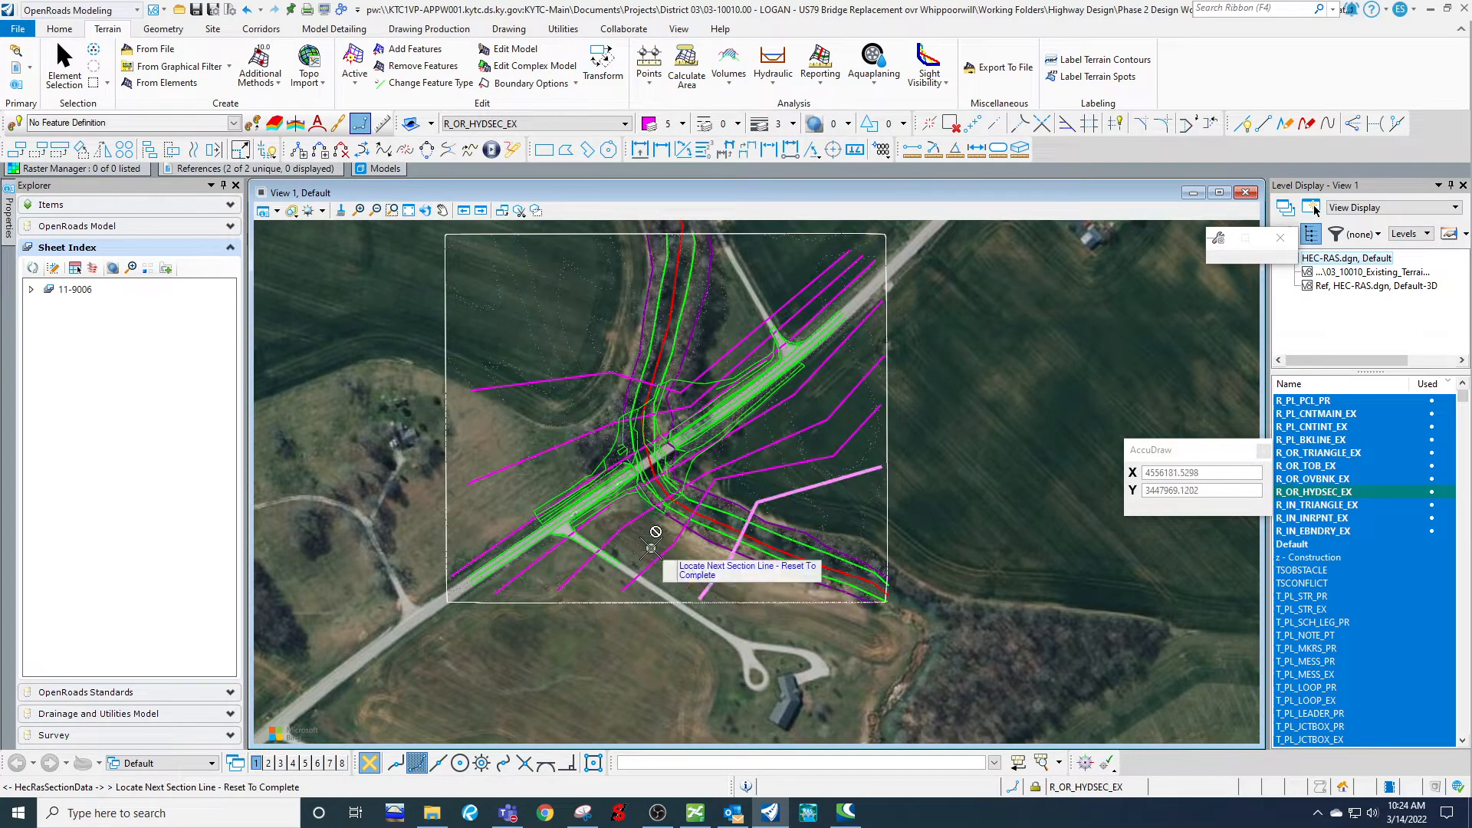
pyautogui.click(653, 558)
pyautogui.click(595, 555)
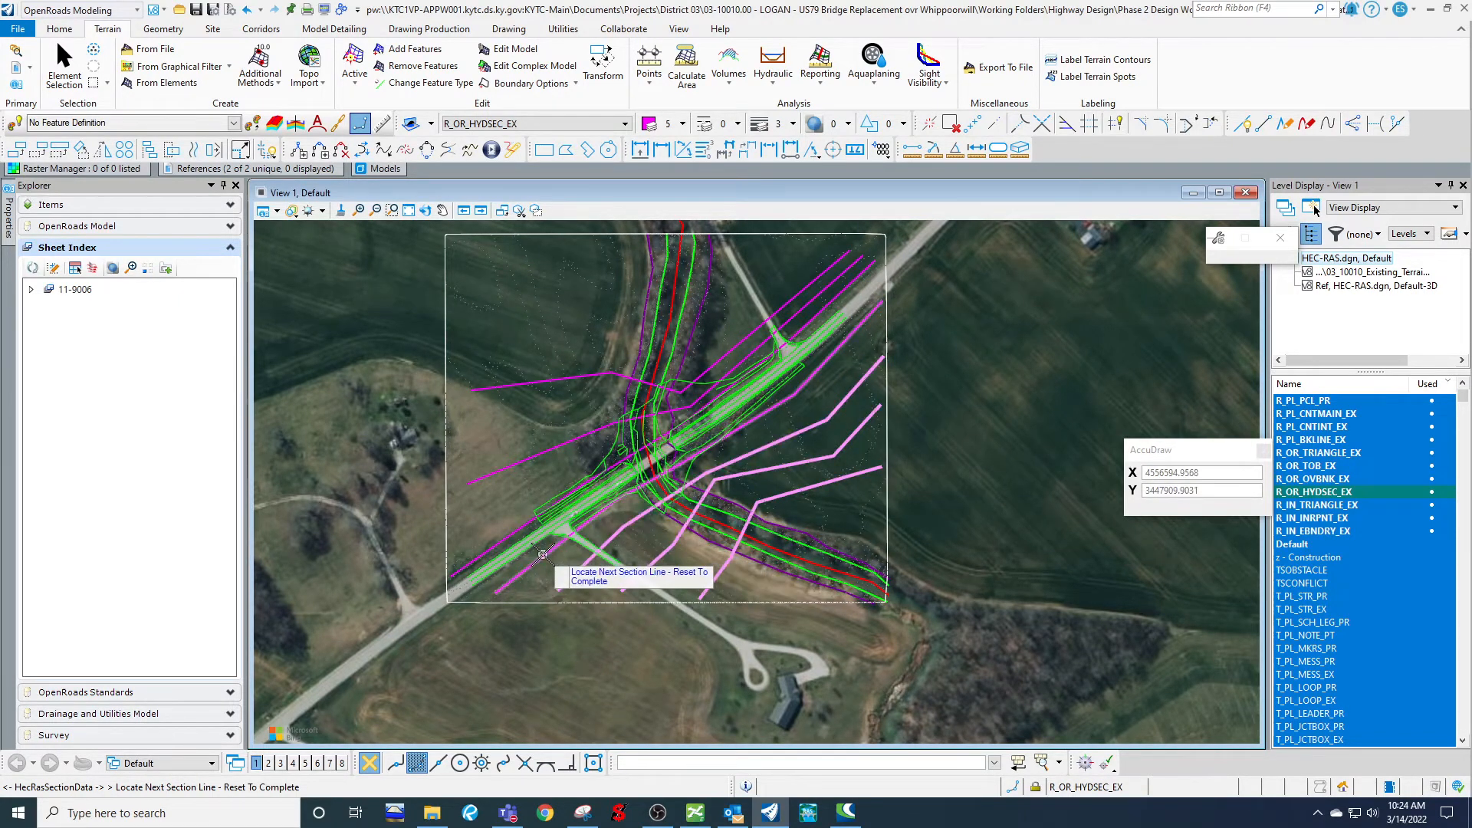
pyautogui.click(542, 554)
pyautogui.click(524, 522)
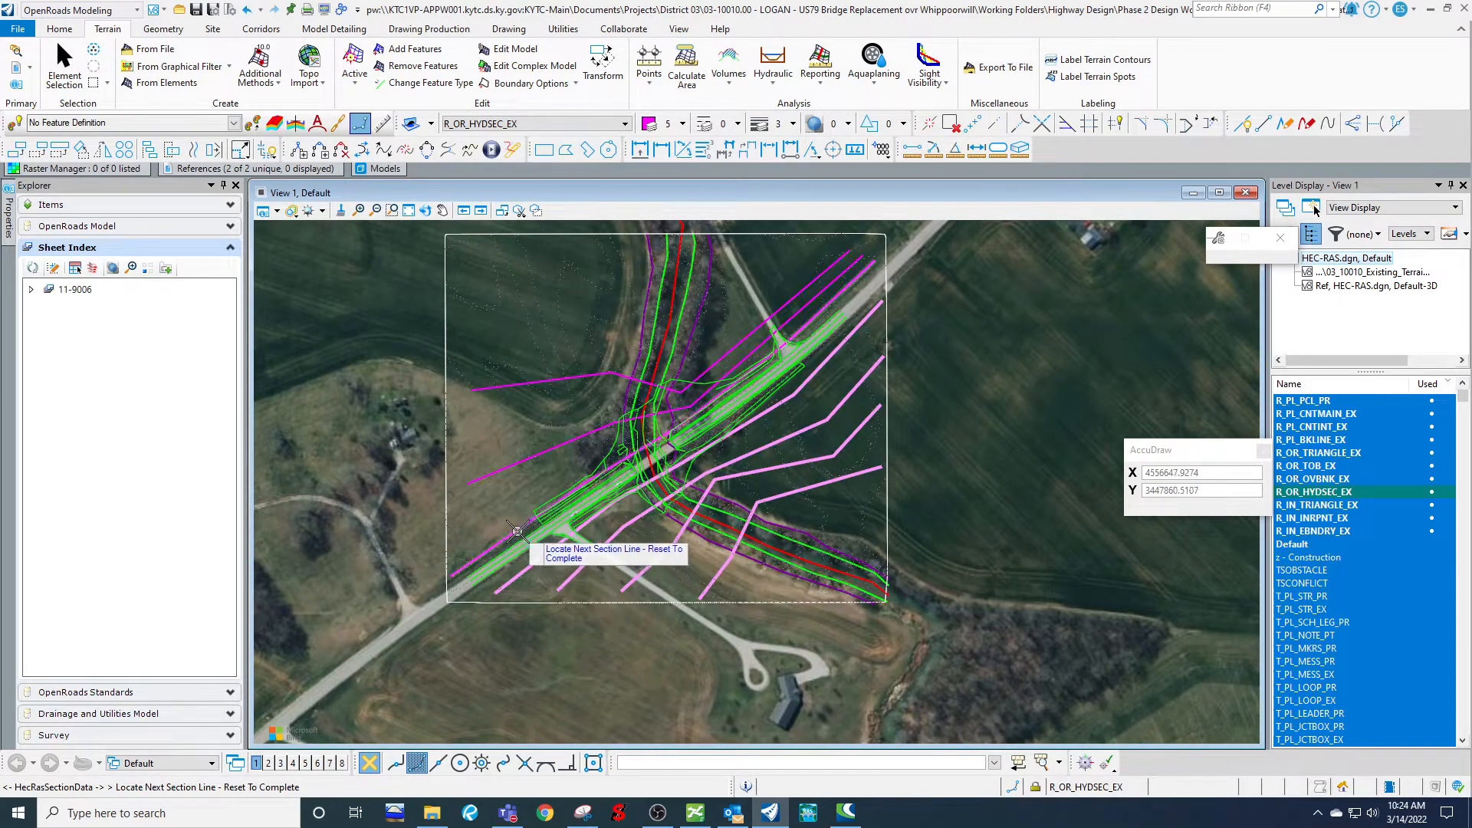
pyautogui.click(495, 467)
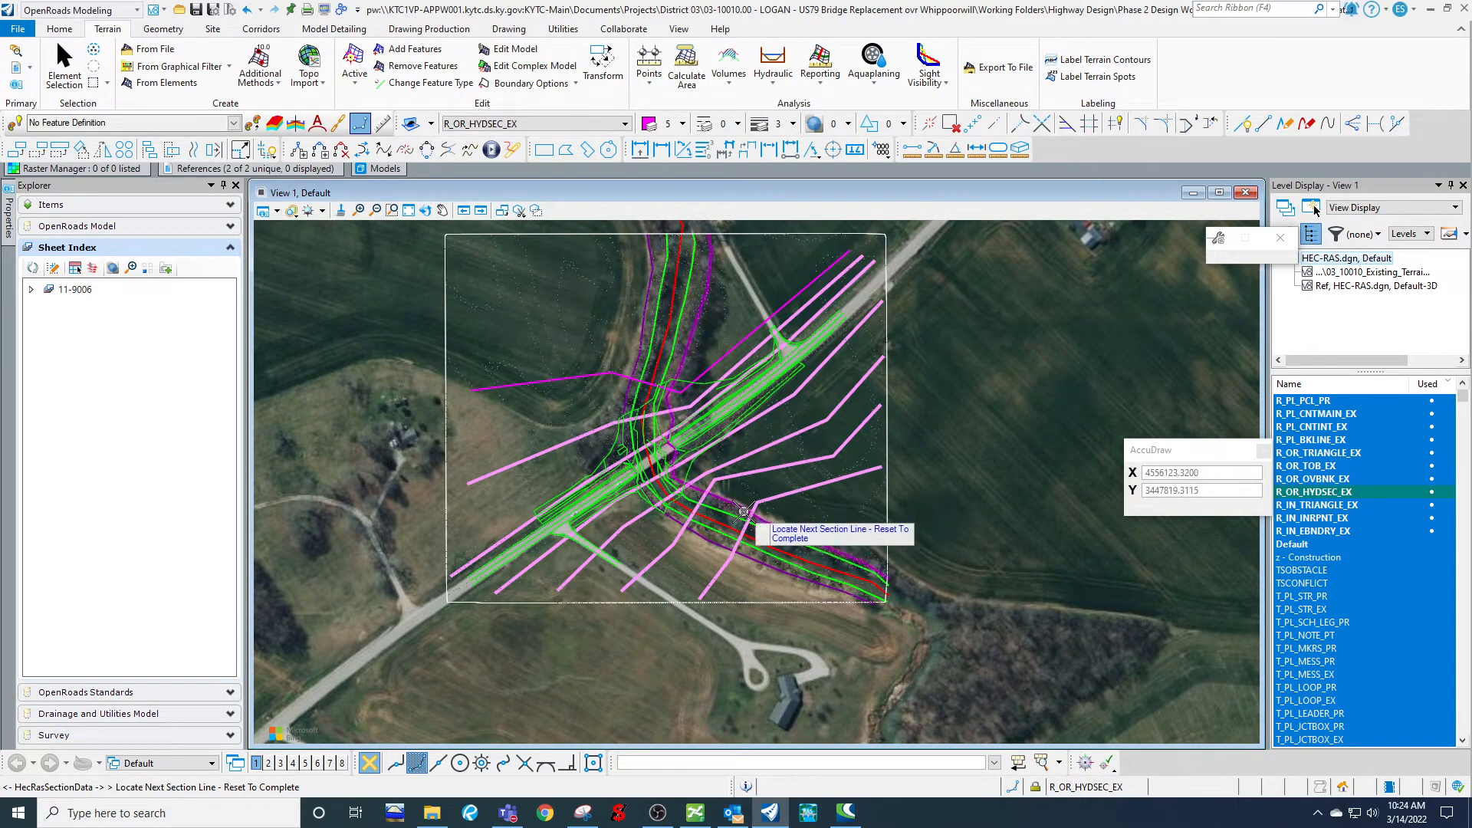
pyautogui.scroll(1, 741, 511)
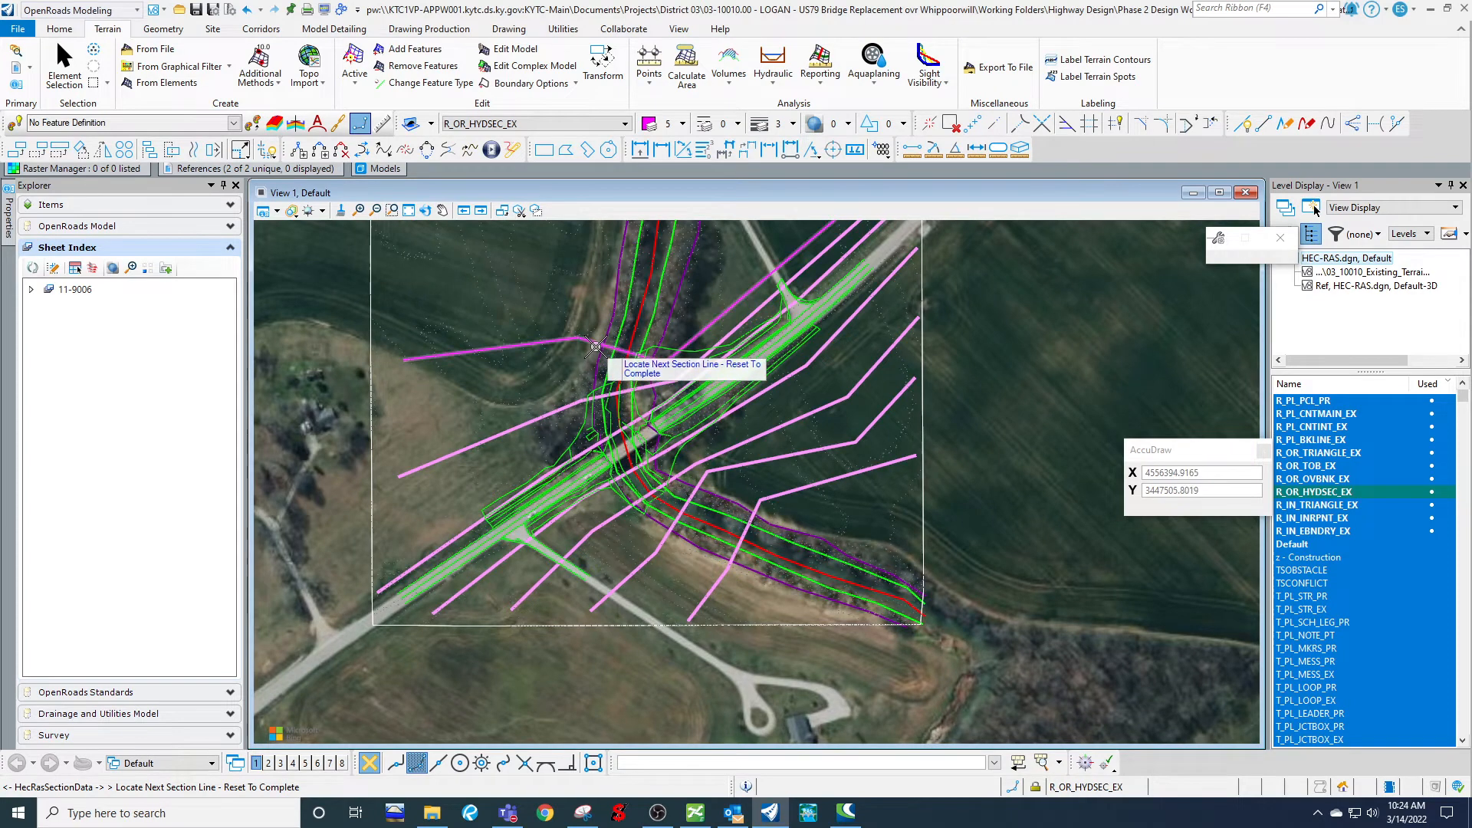
pyautogui.rightClick(542, 374)
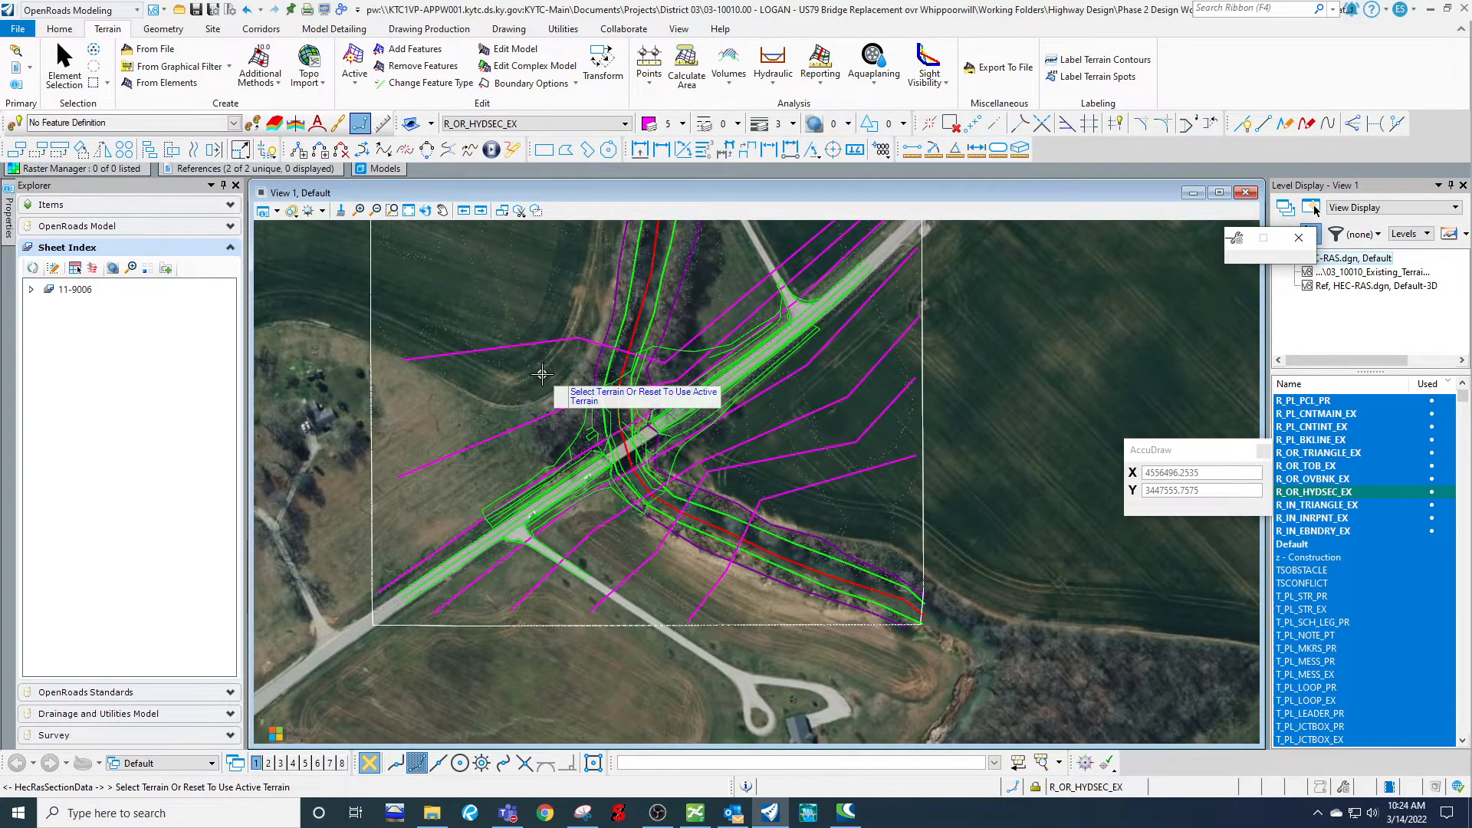
# Pick the existing terrain, the red creek reference line, and the left and right overbank and bank lines for the HEC-RAS data.
pyautogui.click(923, 460)
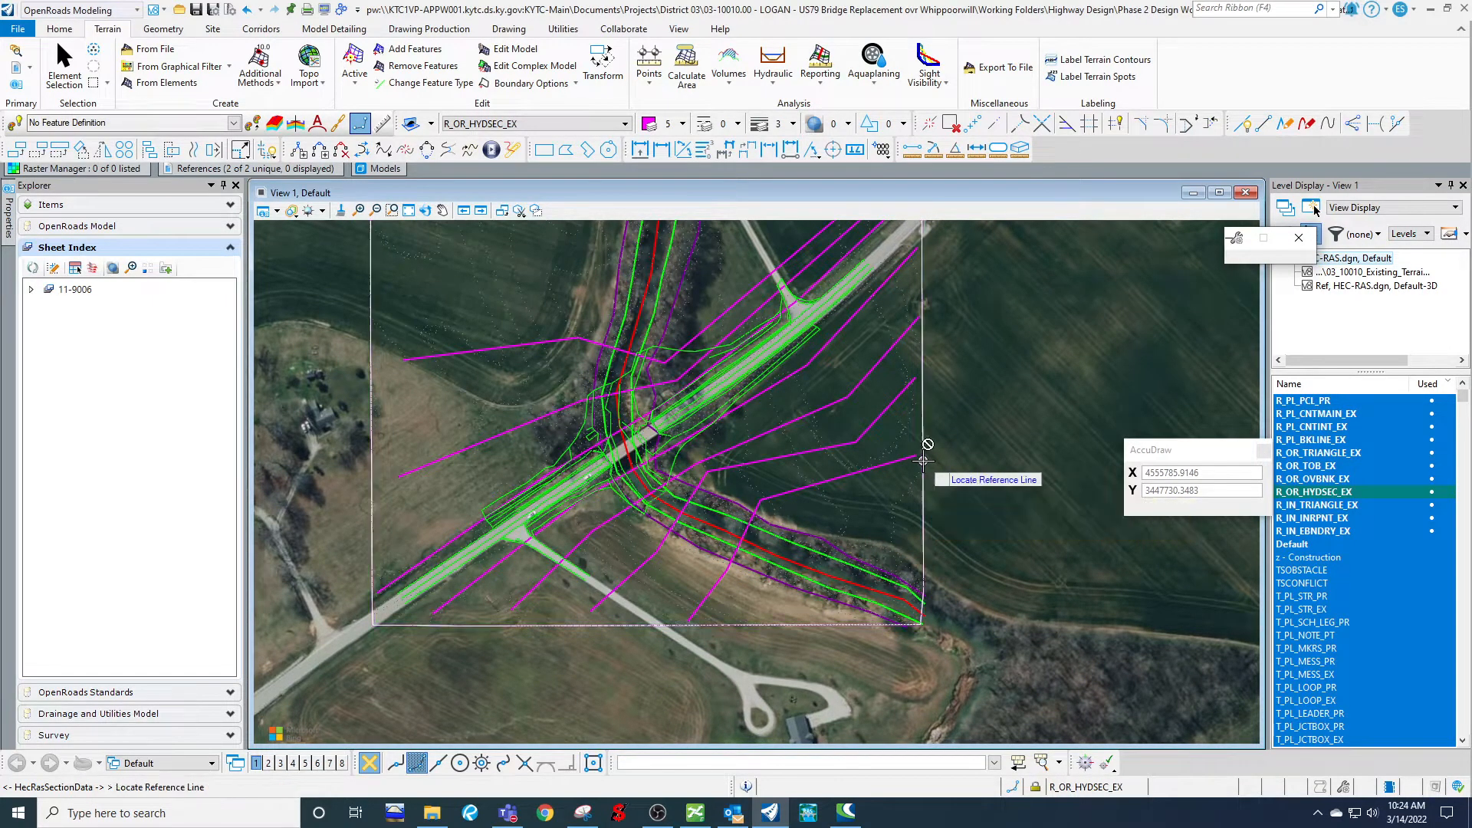
pyautogui.scroll(2, 788, 549)
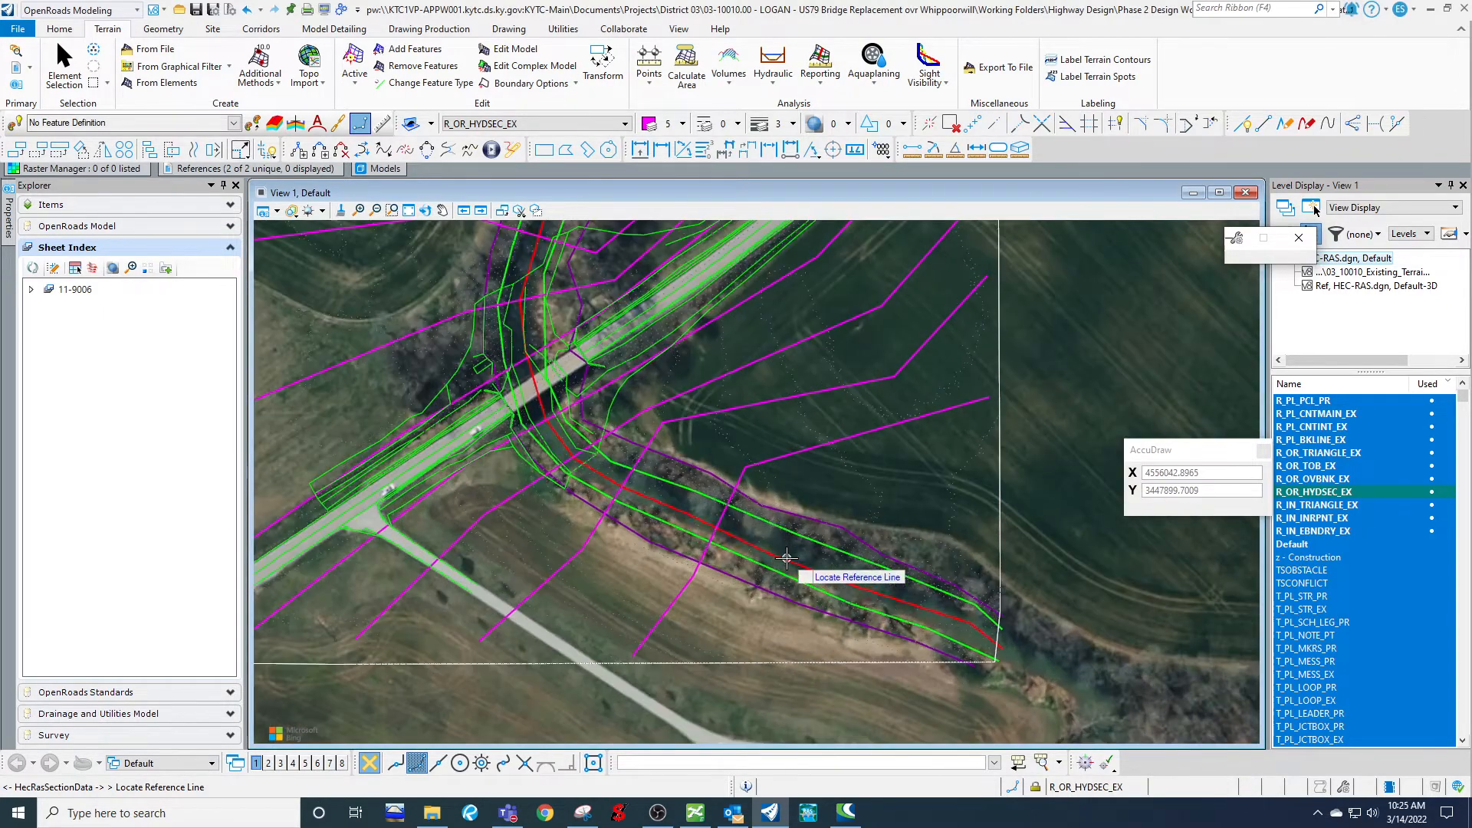
pyautogui.click(786, 561)
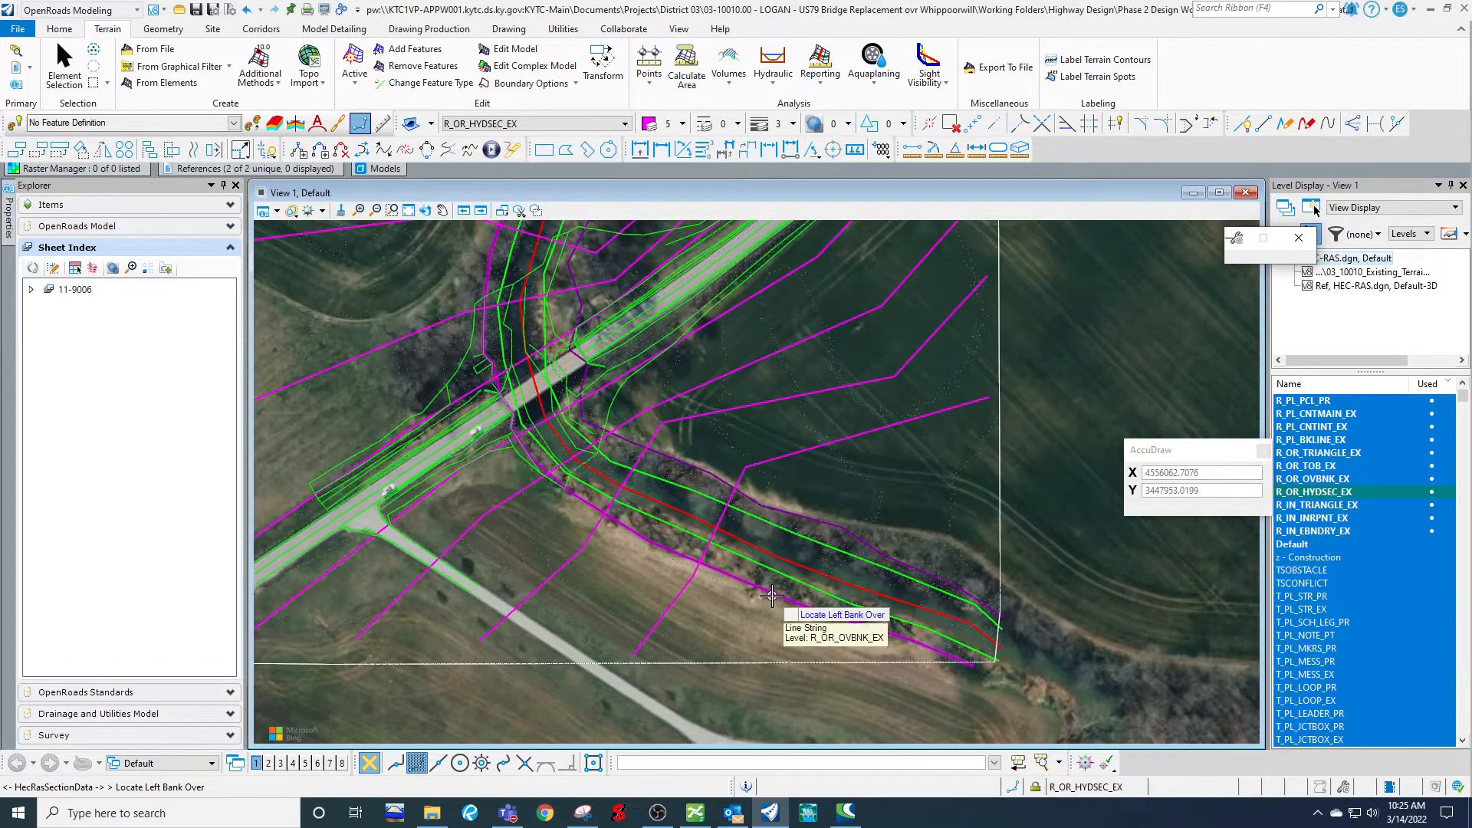
pyautogui.click(772, 595)
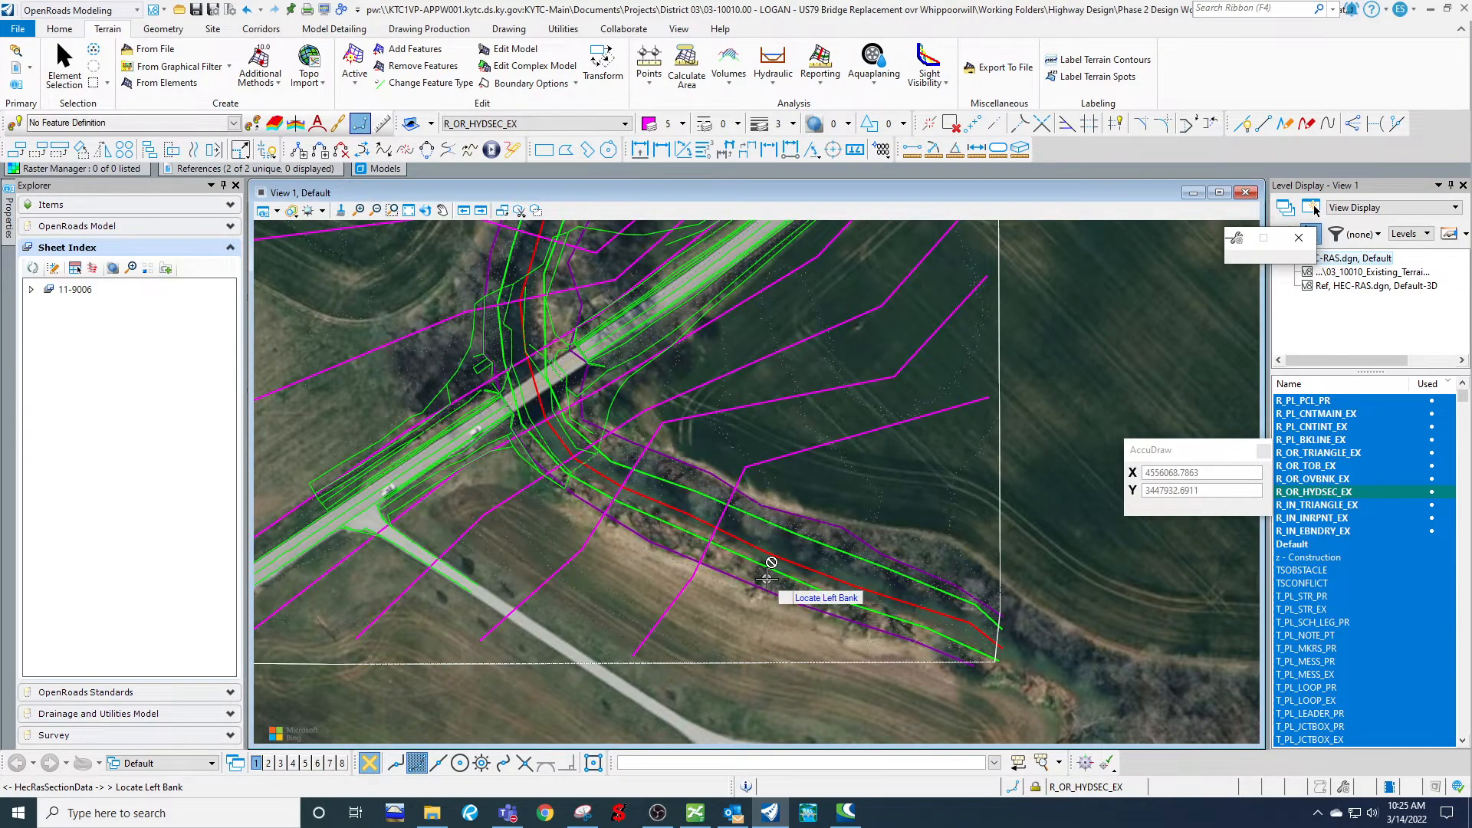
pyautogui.click(769, 572)
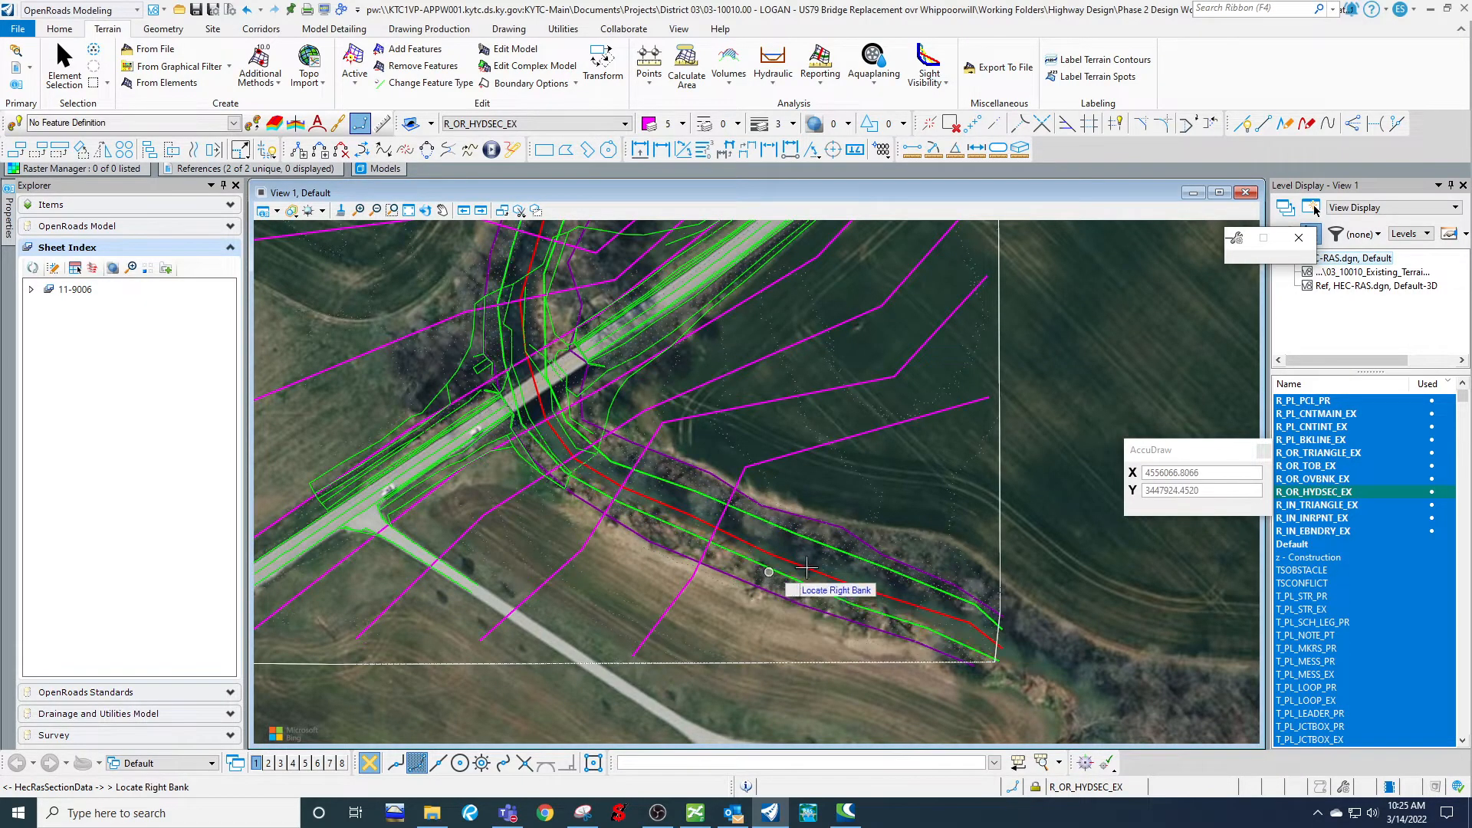
pyautogui.click(870, 549)
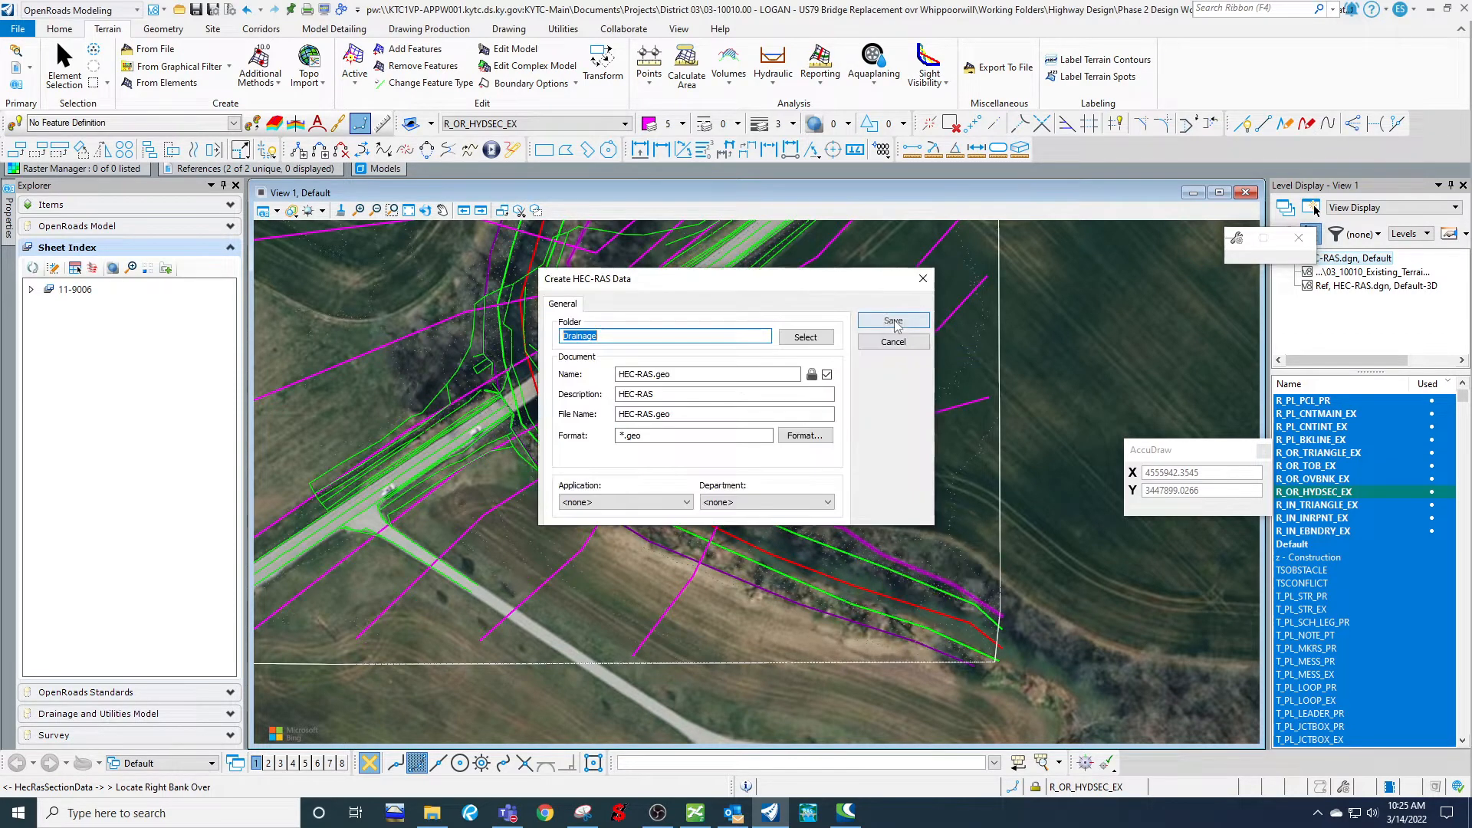
# Save the HEC-RAS data on the Desktop as Video with Missing Section 2.geo.
pyautogui.press('Return')
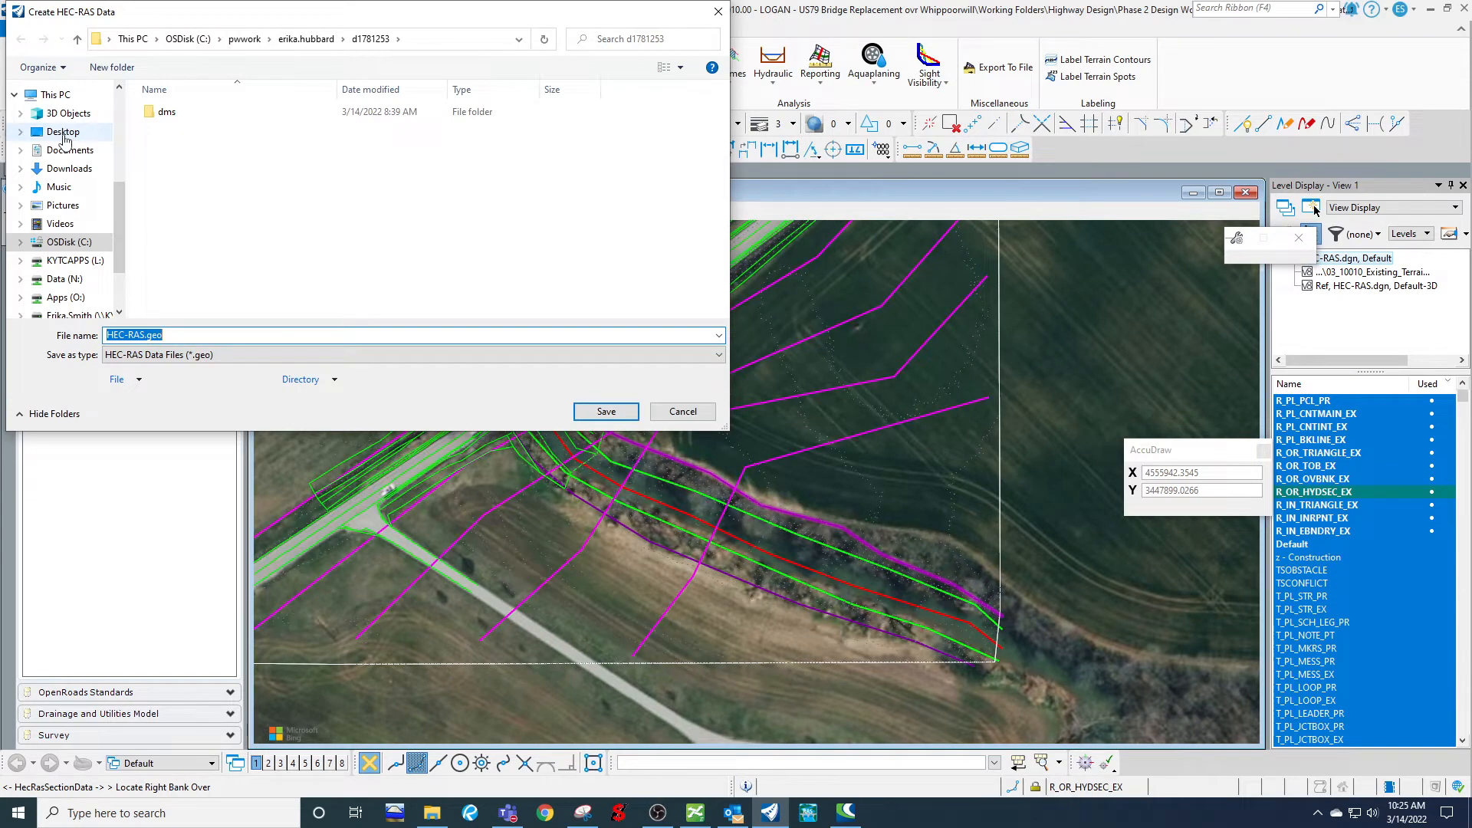
pyautogui.click(62, 132)
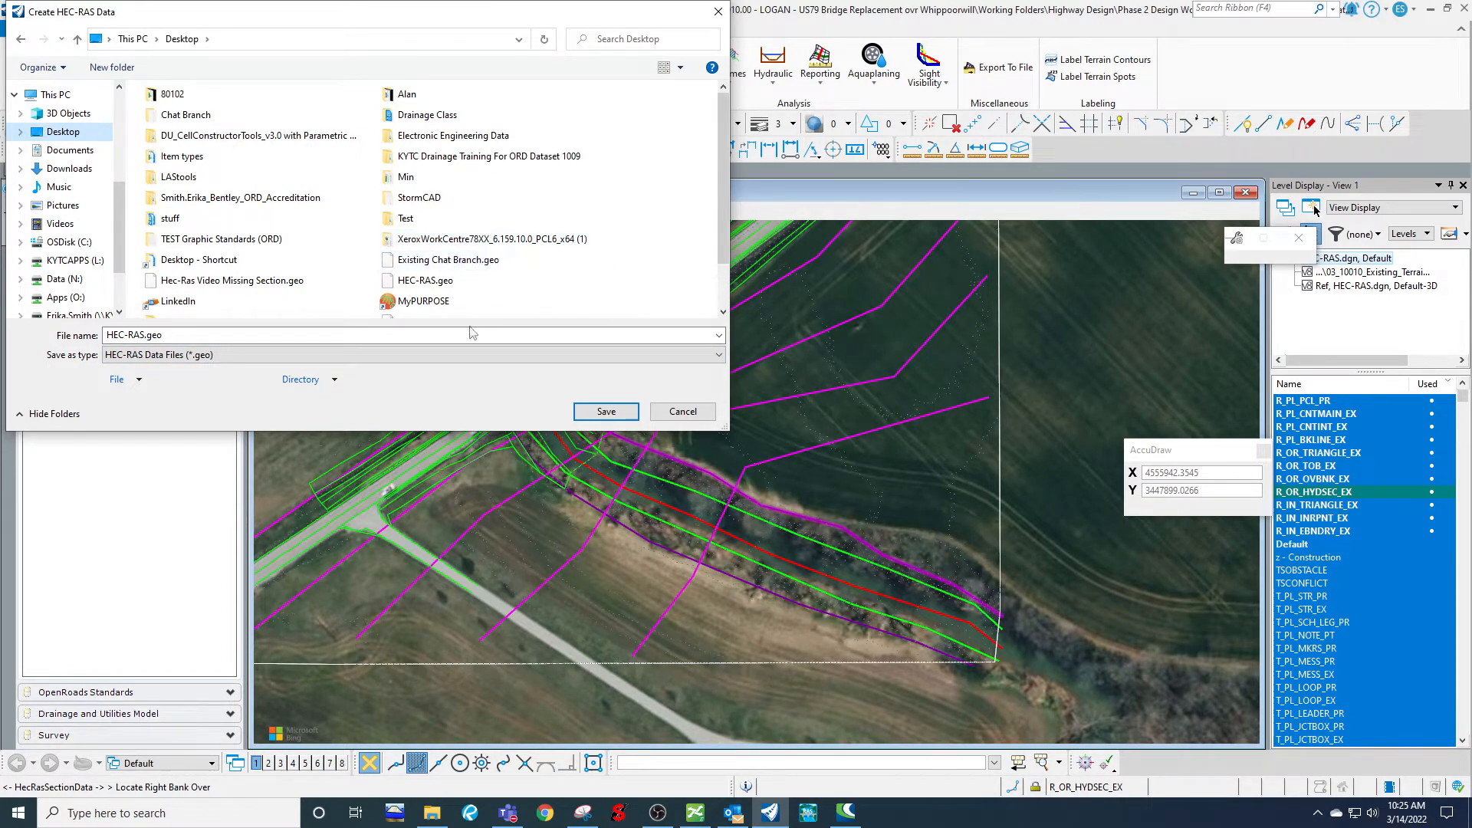
pyautogui.scroll(-1, 387, 230)
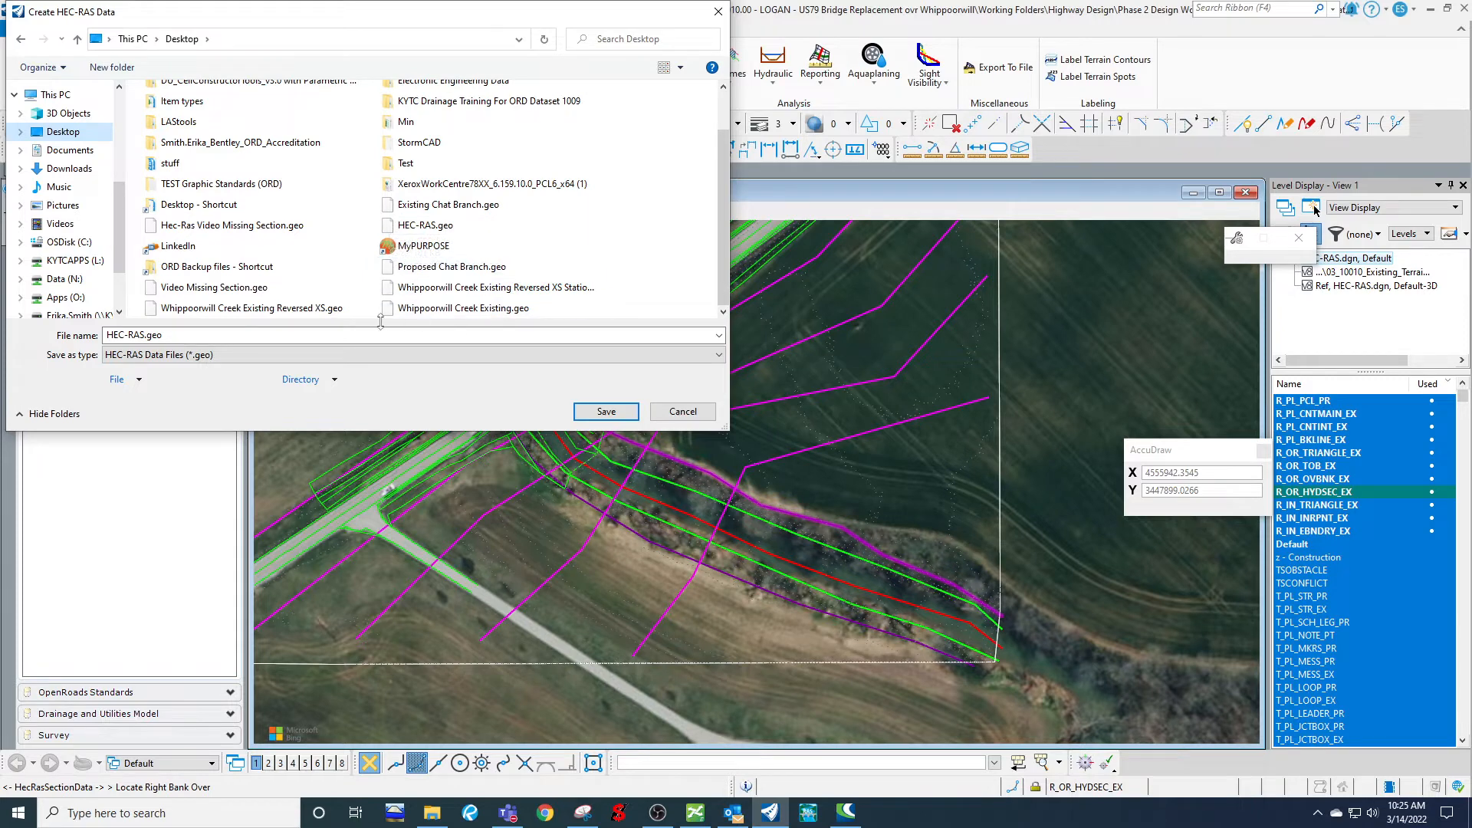
pyautogui.click(337, 330)
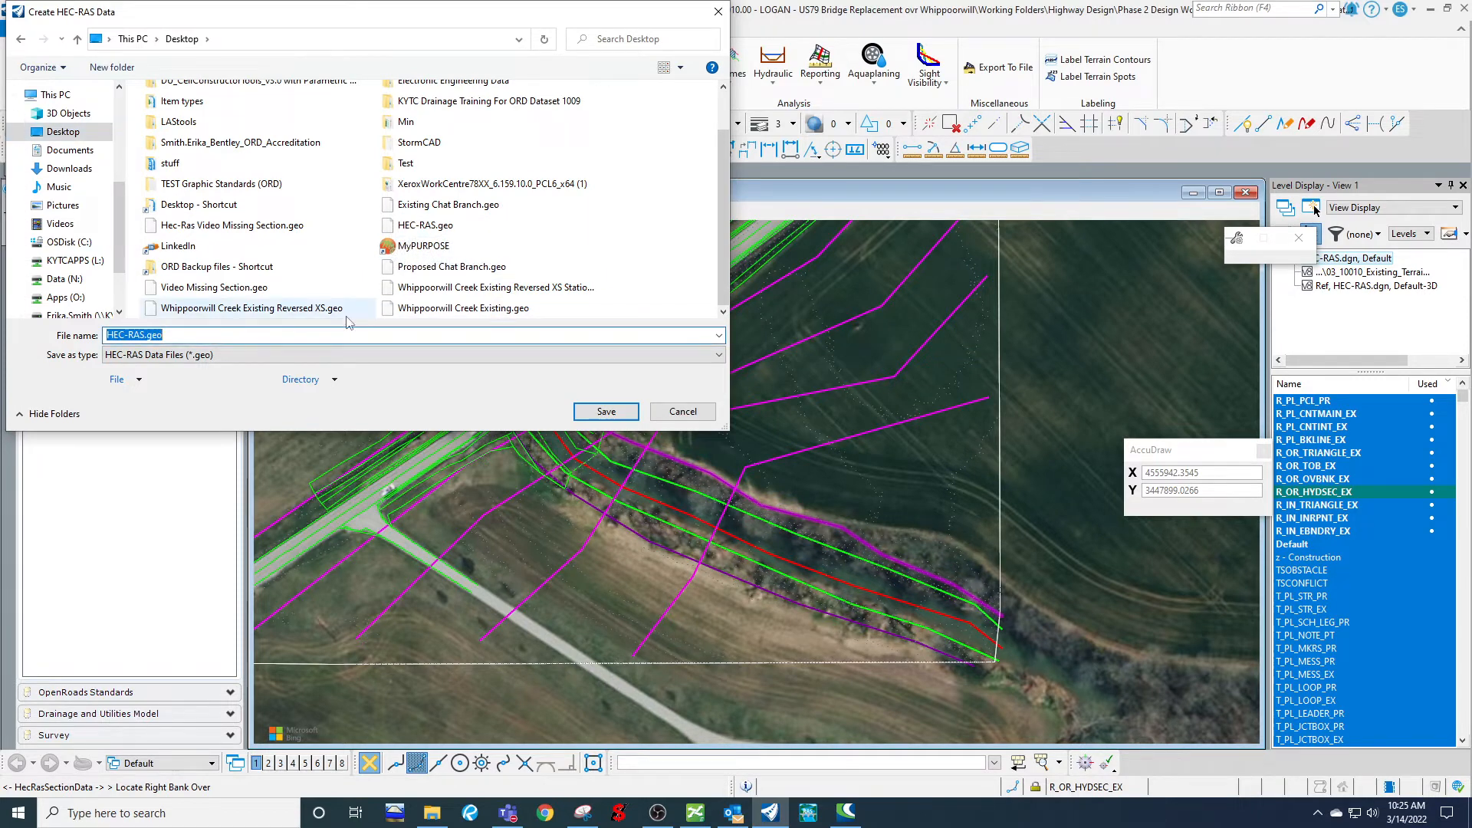
pyautogui.write('Video with Missing Section')
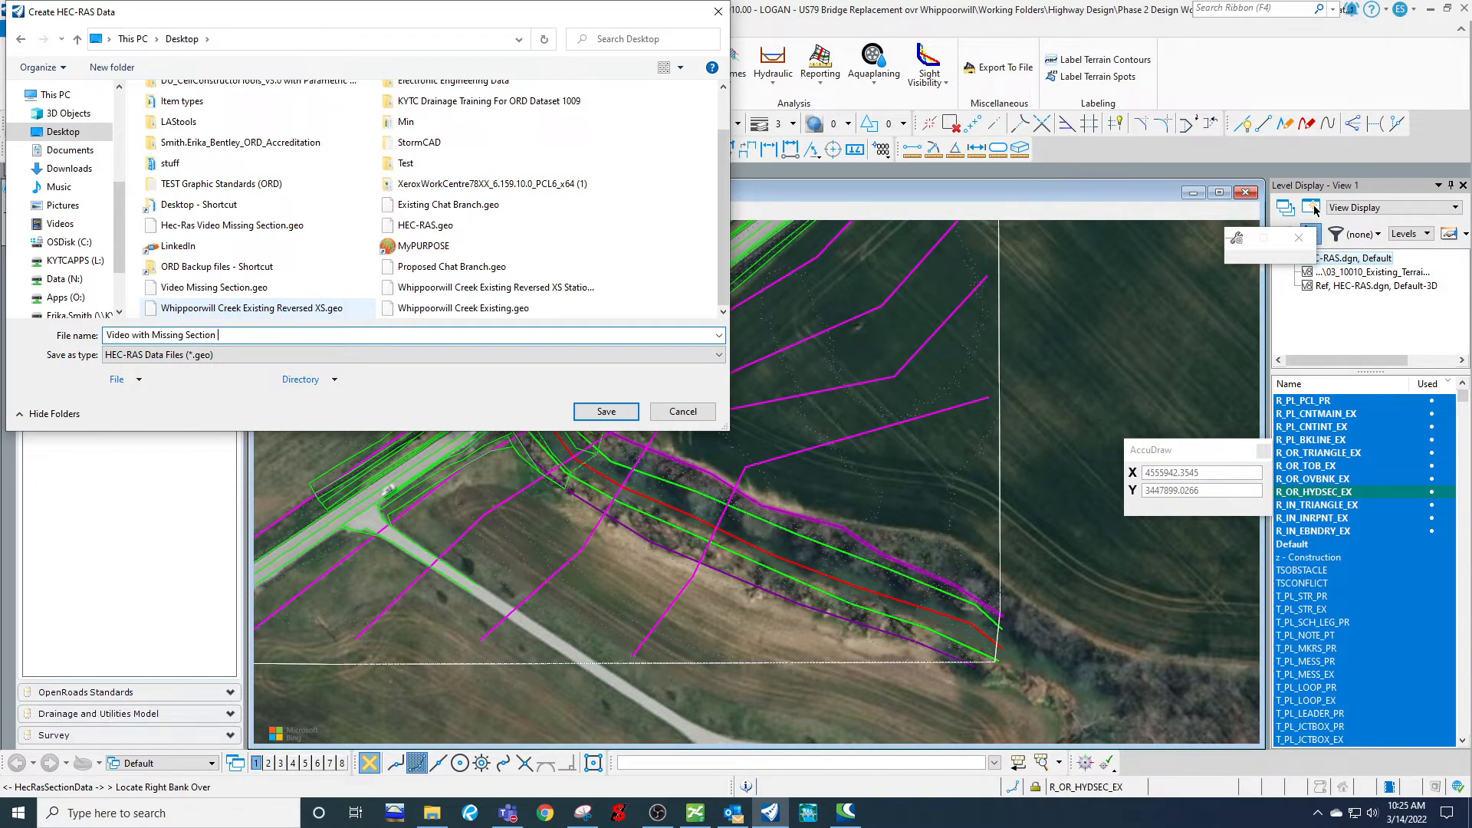
pyautogui.write(' 2')
pyautogui.press('Return')
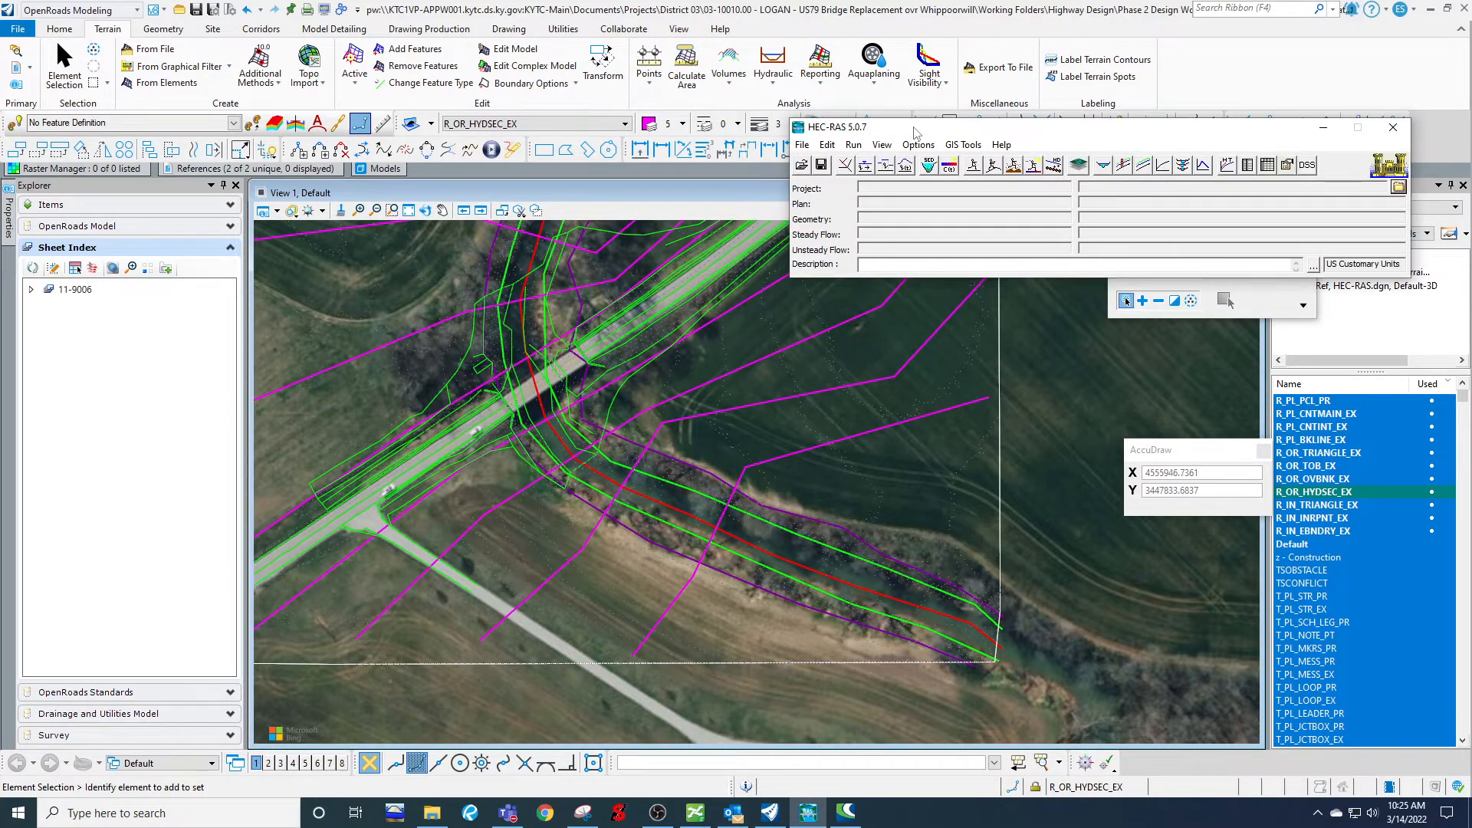
# Switch to HEC-RAS, open the geometric data editor and start a geometry import in GIS format.
pyautogui.moveTo(916, 132); pyautogui.dragTo(668, 149)
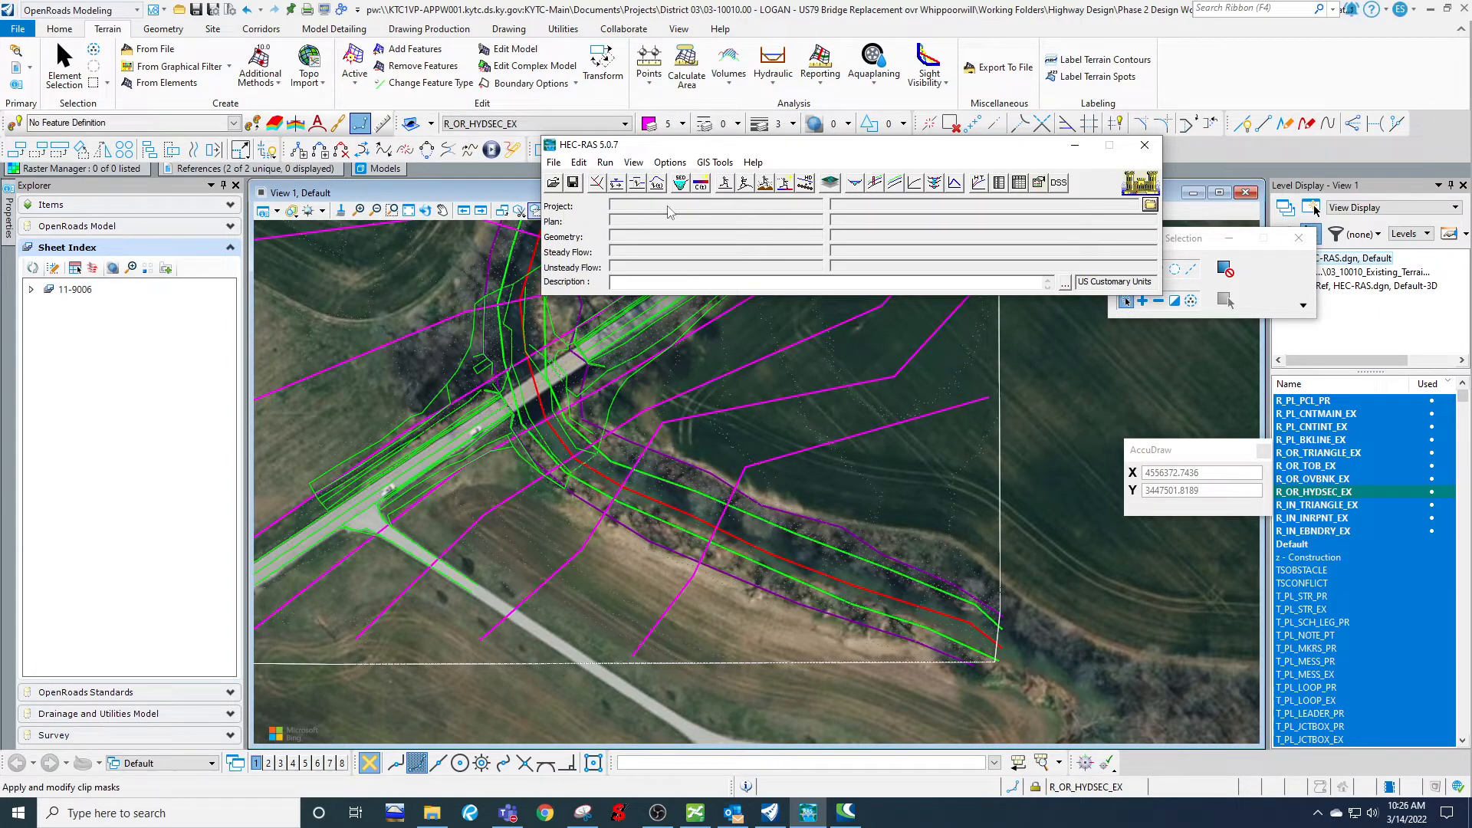
pyautogui.click(598, 189)
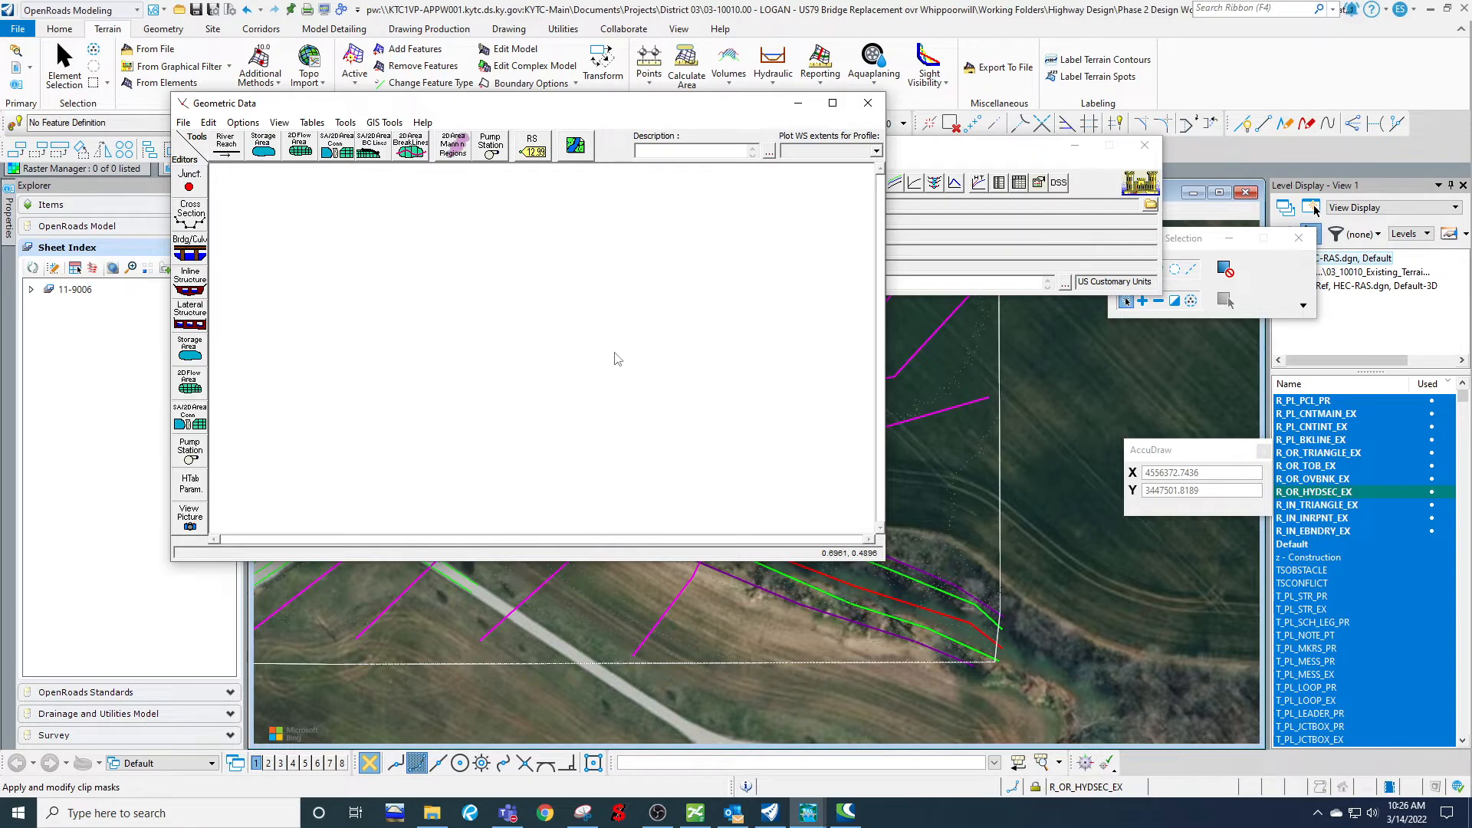
pyautogui.click(183, 123)
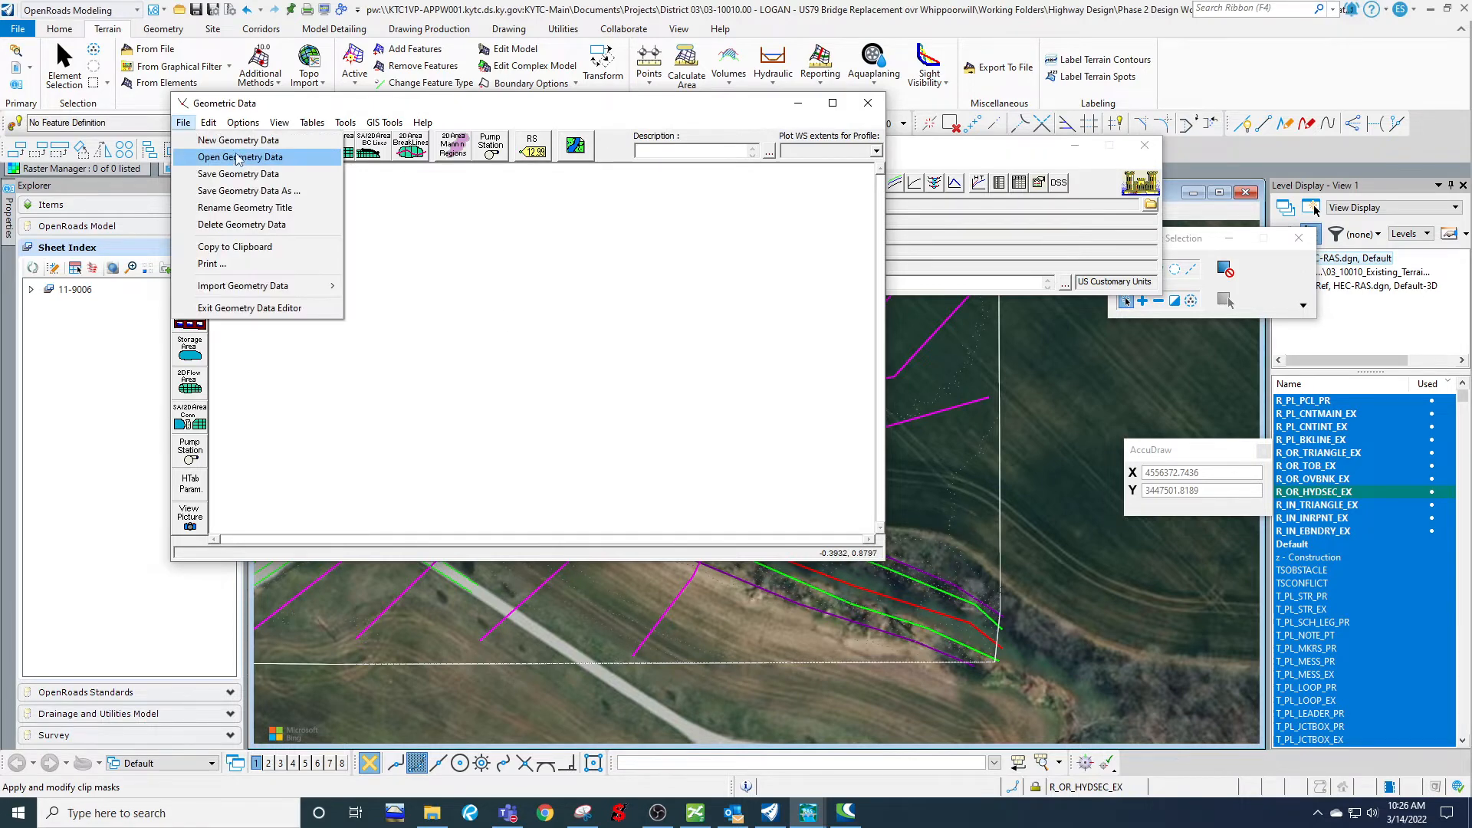
pyautogui.moveTo(253, 286)
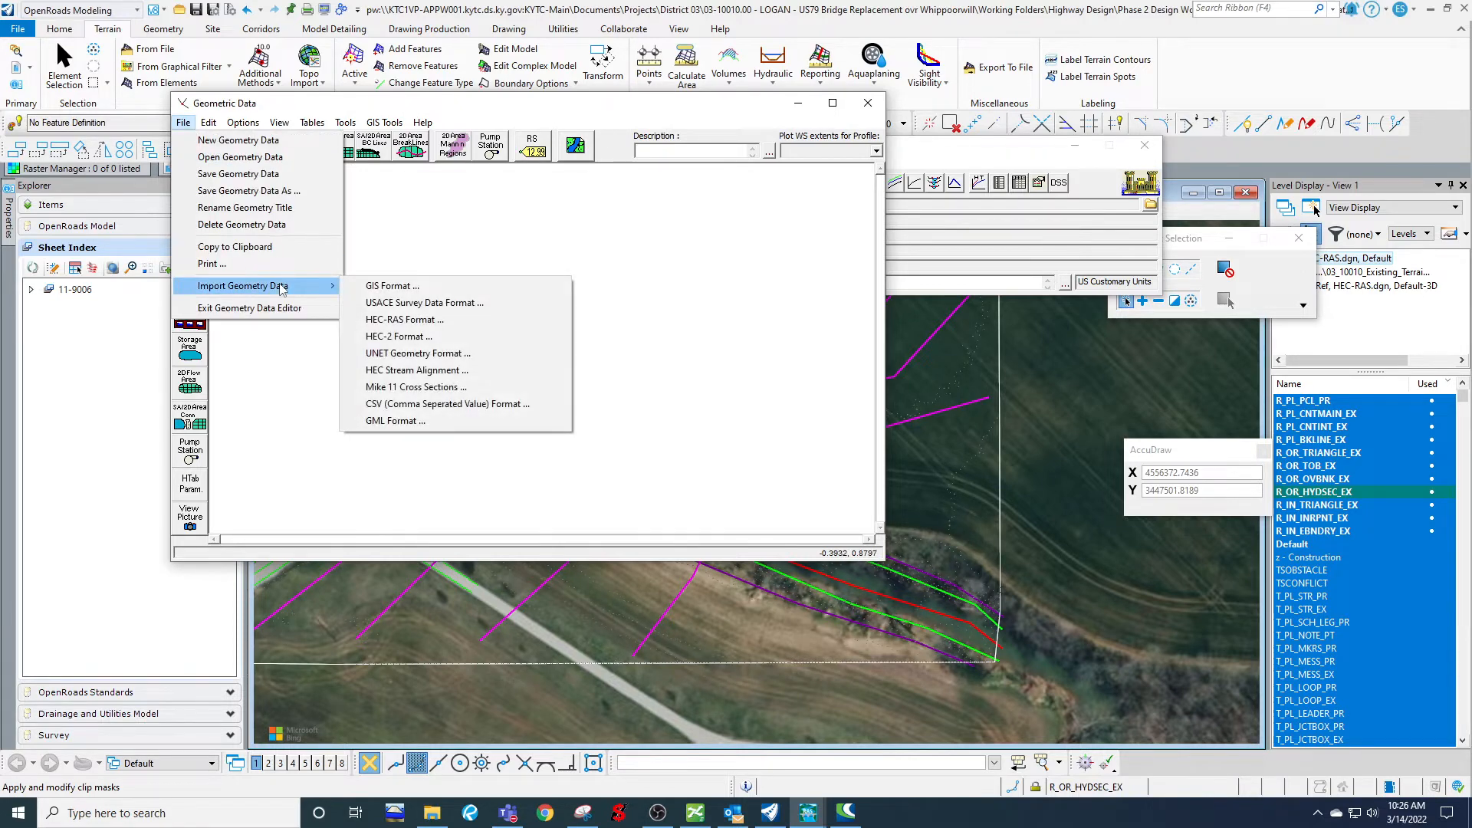
pyautogui.click(411, 287)
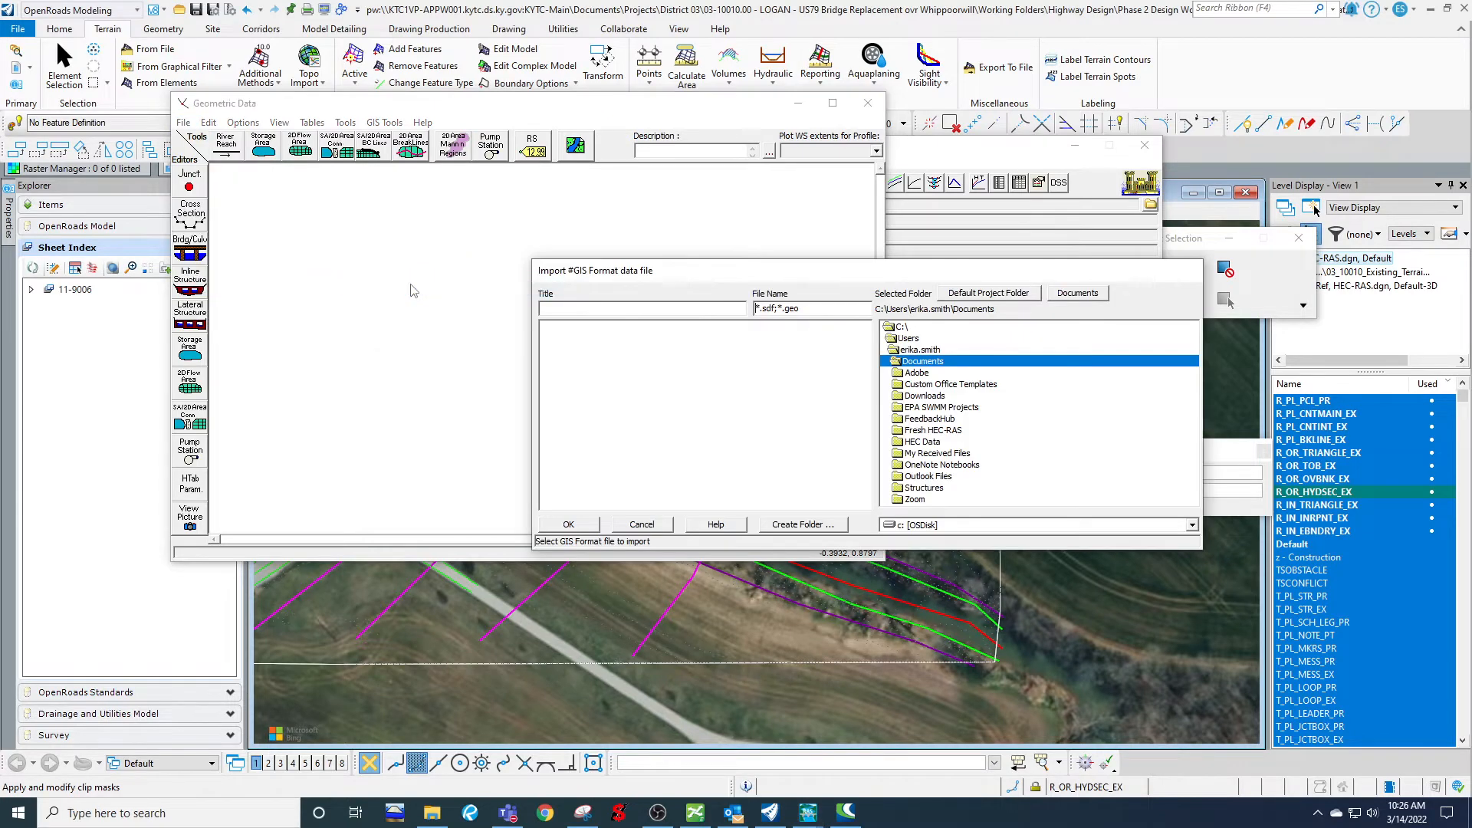
# Load Video with Missing Section 2.geo from the Desktop folder as the geometry file for import.
pyautogui.doubleClick(920, 350)
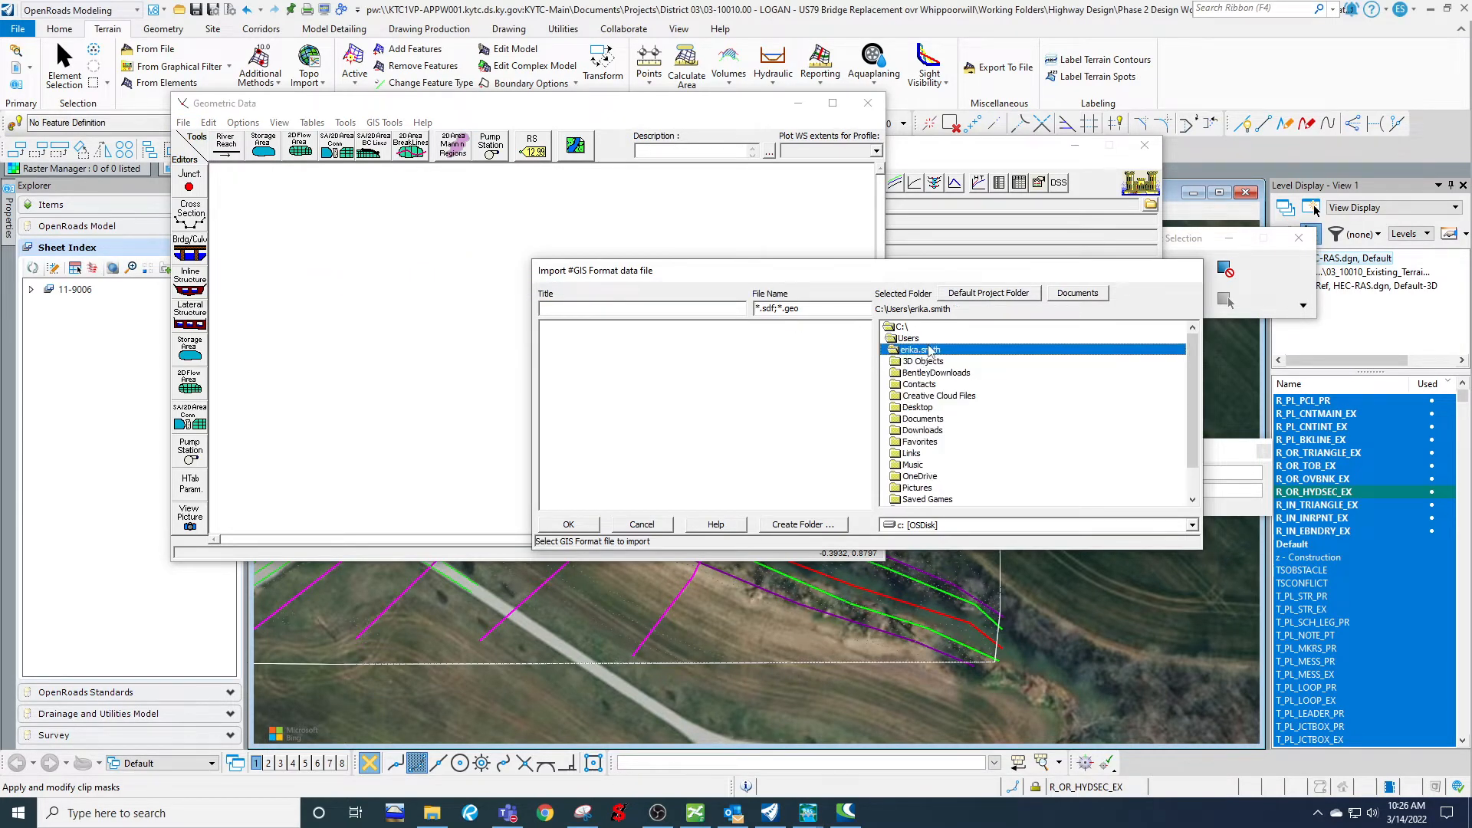
pyautogui.doubleClick(918, 407)
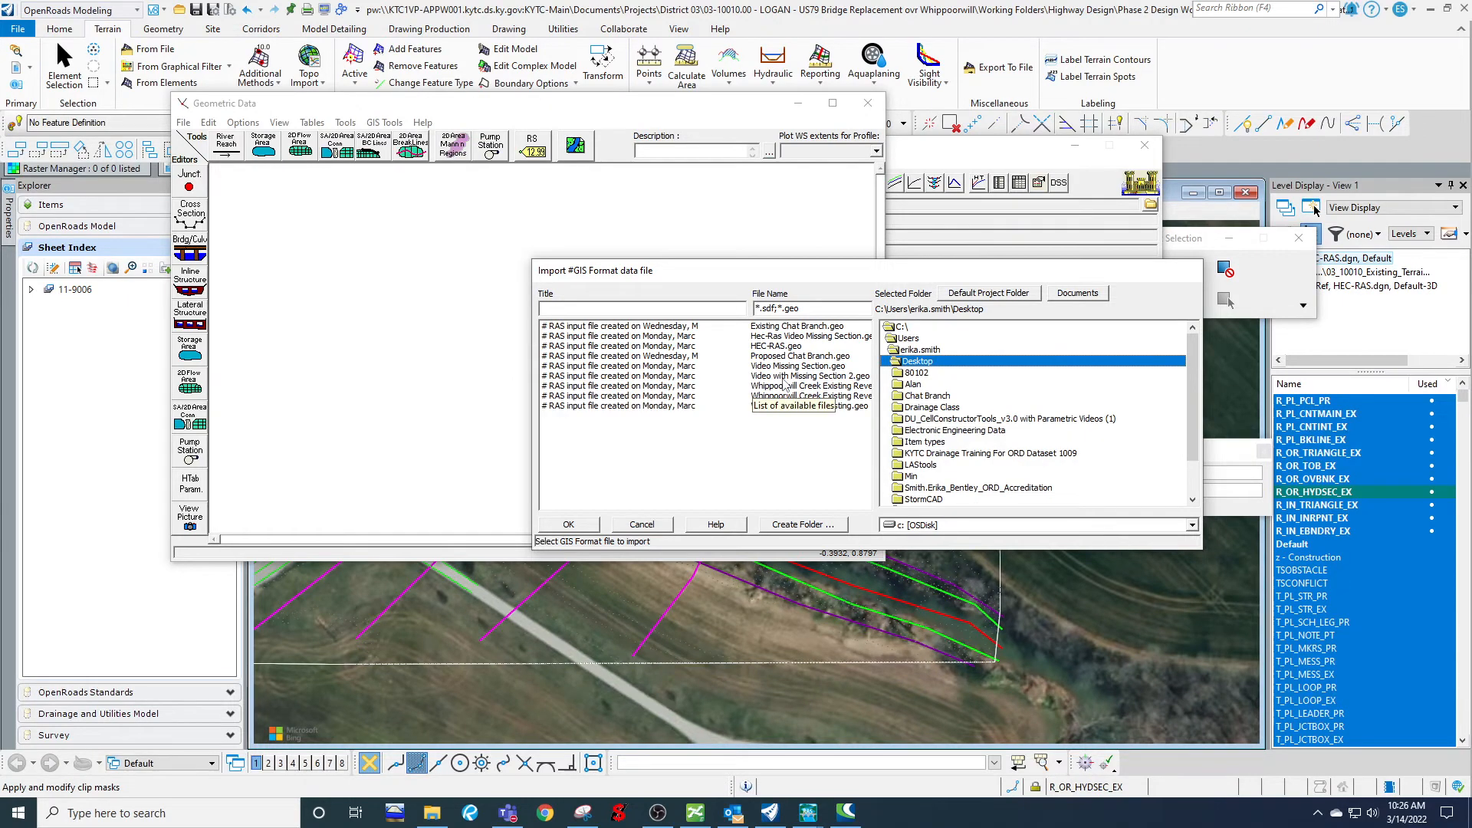
pyautogui.click(784, 377)
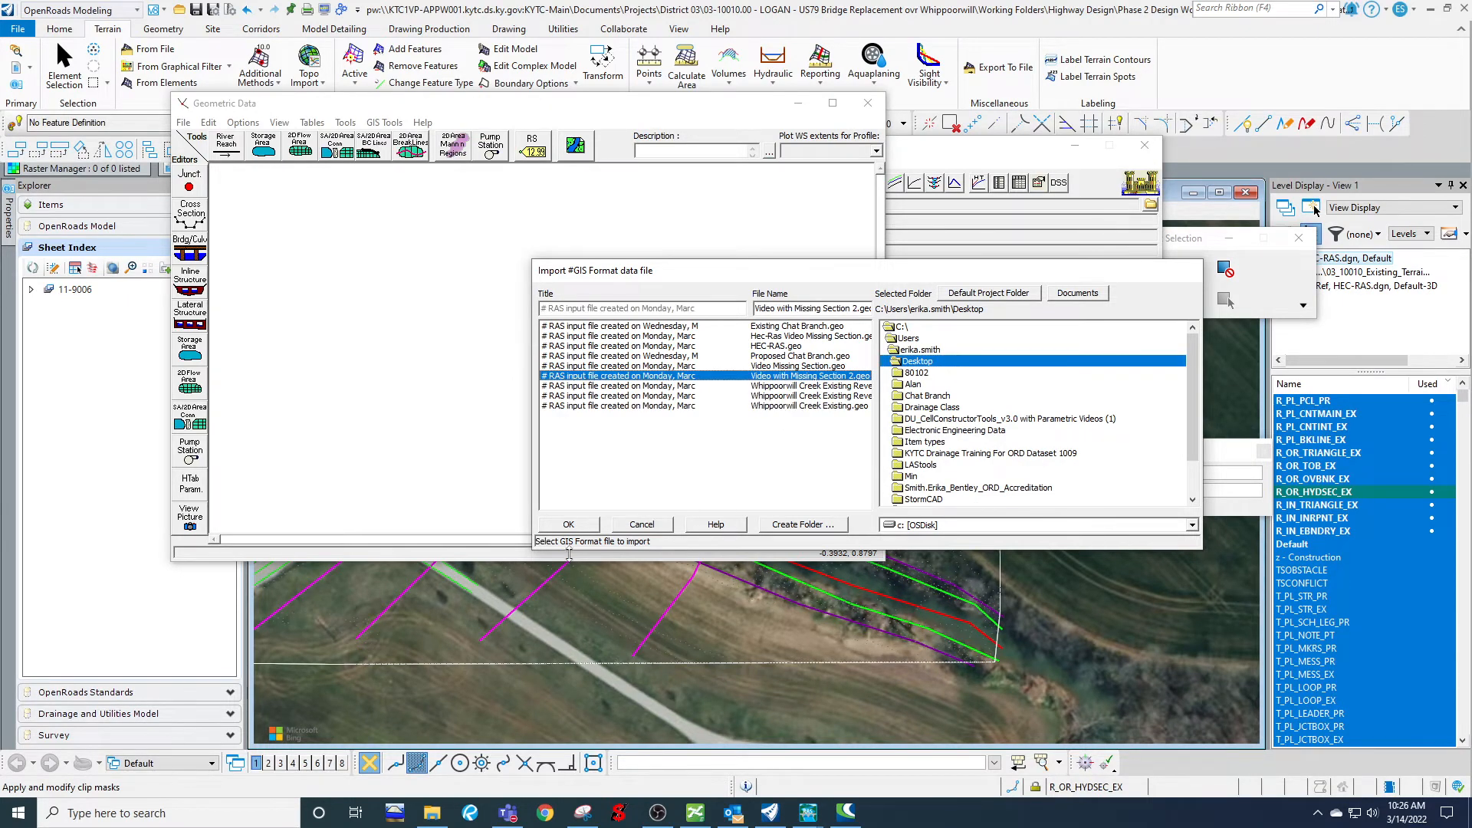
pyautogui.click(569, 526)
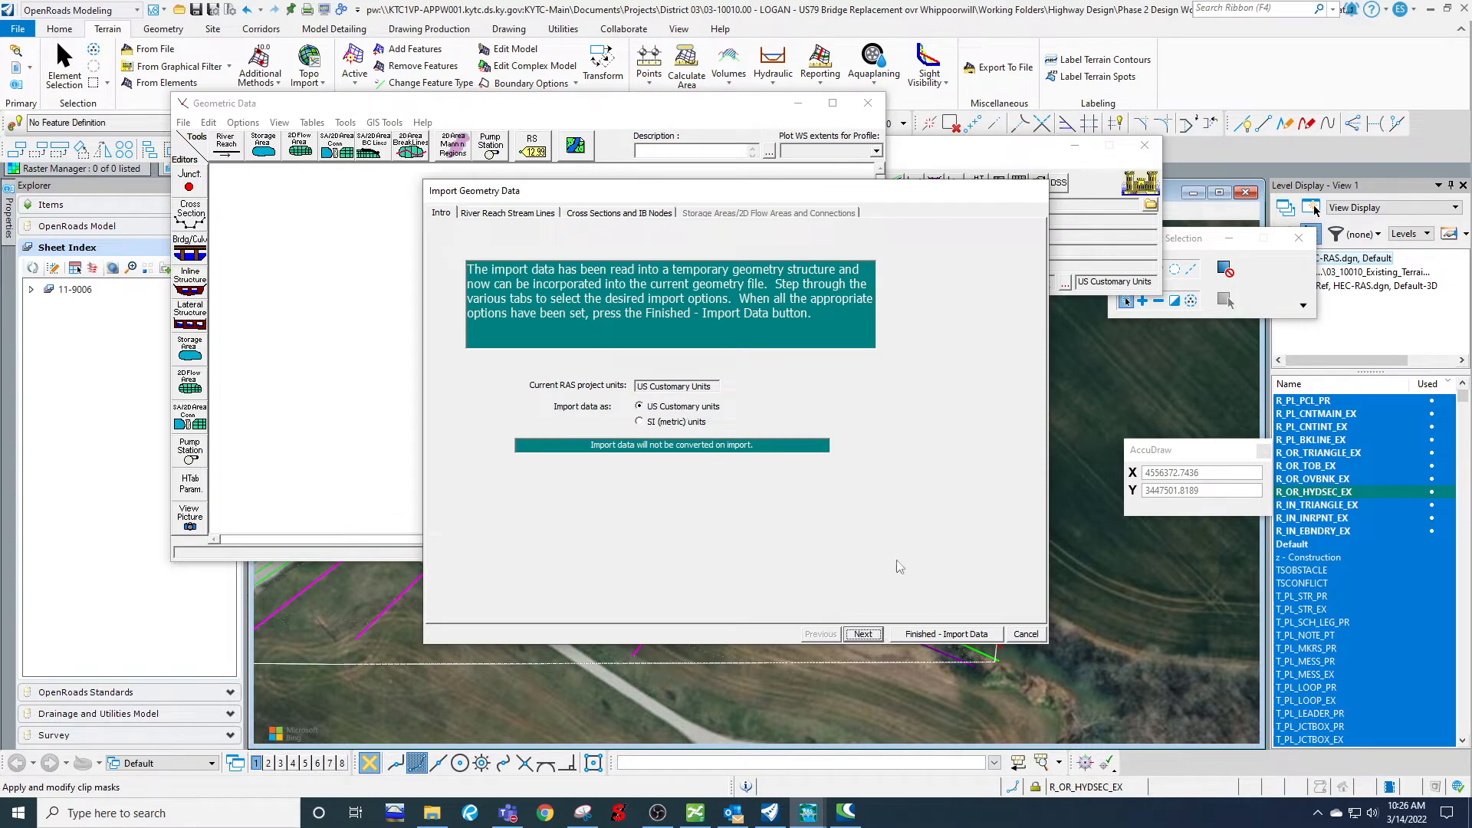
# Import the creek's stream line in US Customary units with merge mode Replace, along with all the listed cross sections.
pyautogui.click(863, 635)
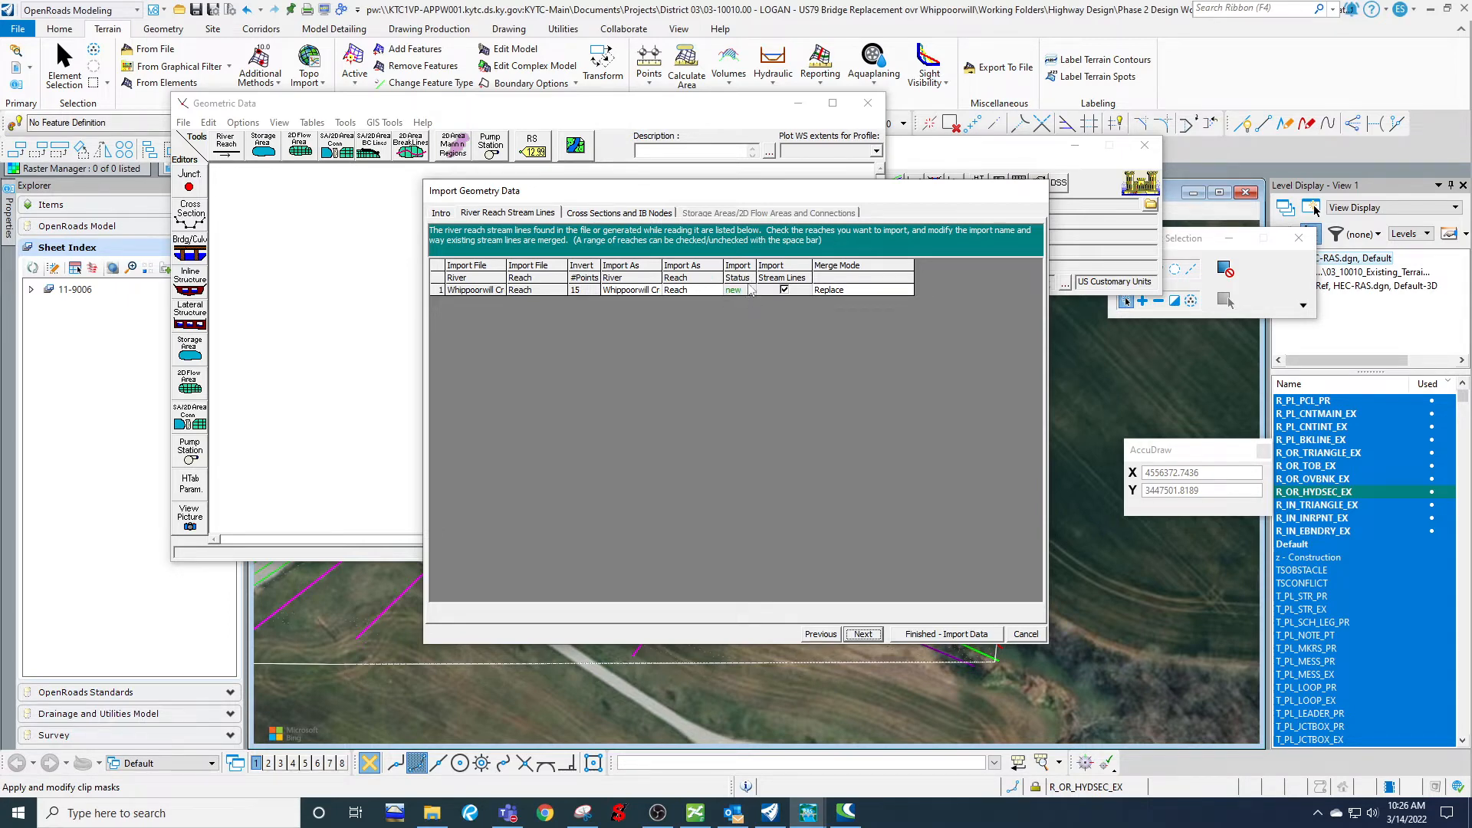
pyautogui.click(867, 292)
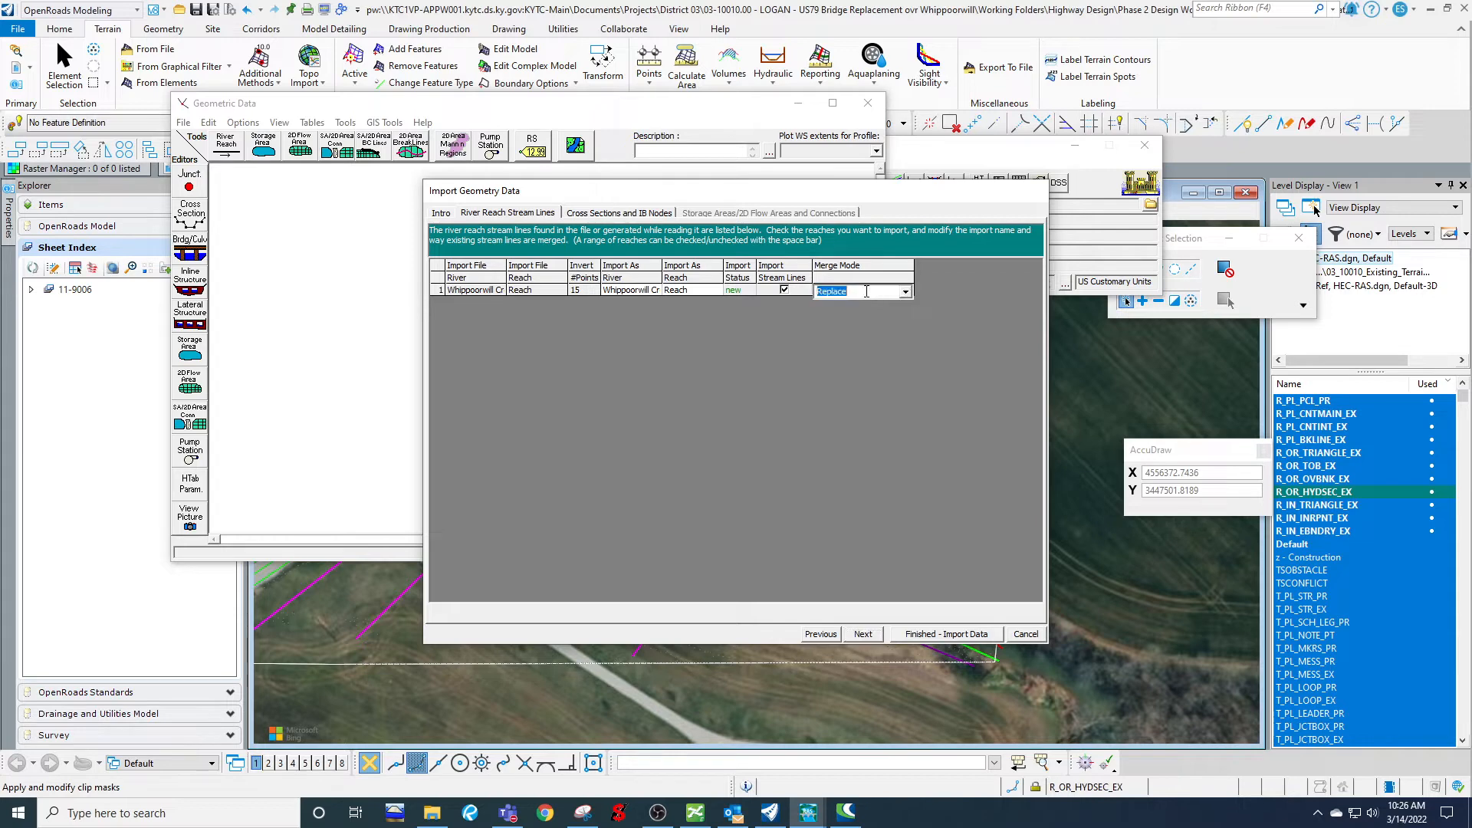
pyautogui.click(905, 292)
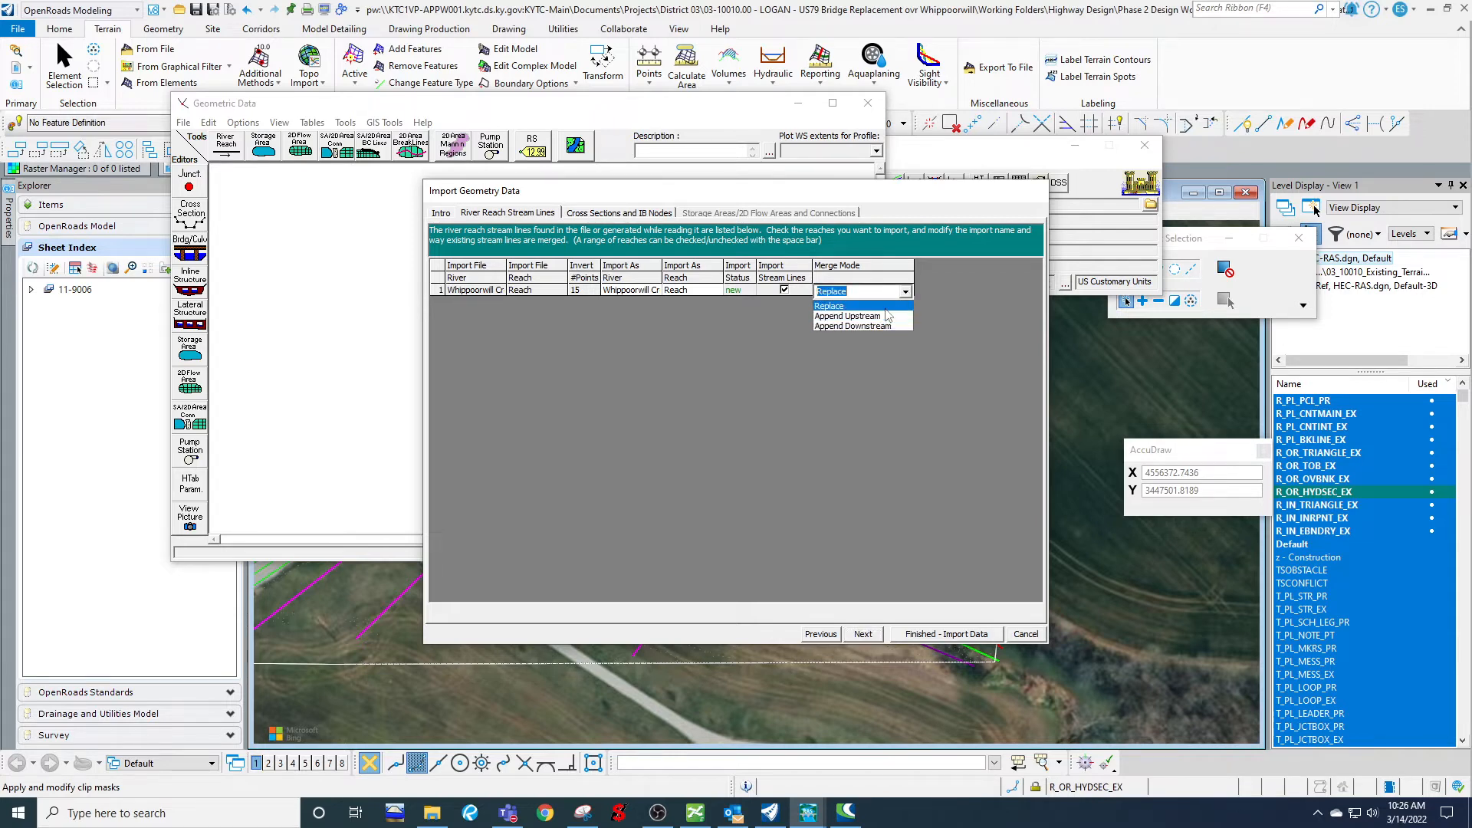
pyautogui.click(773, 312)
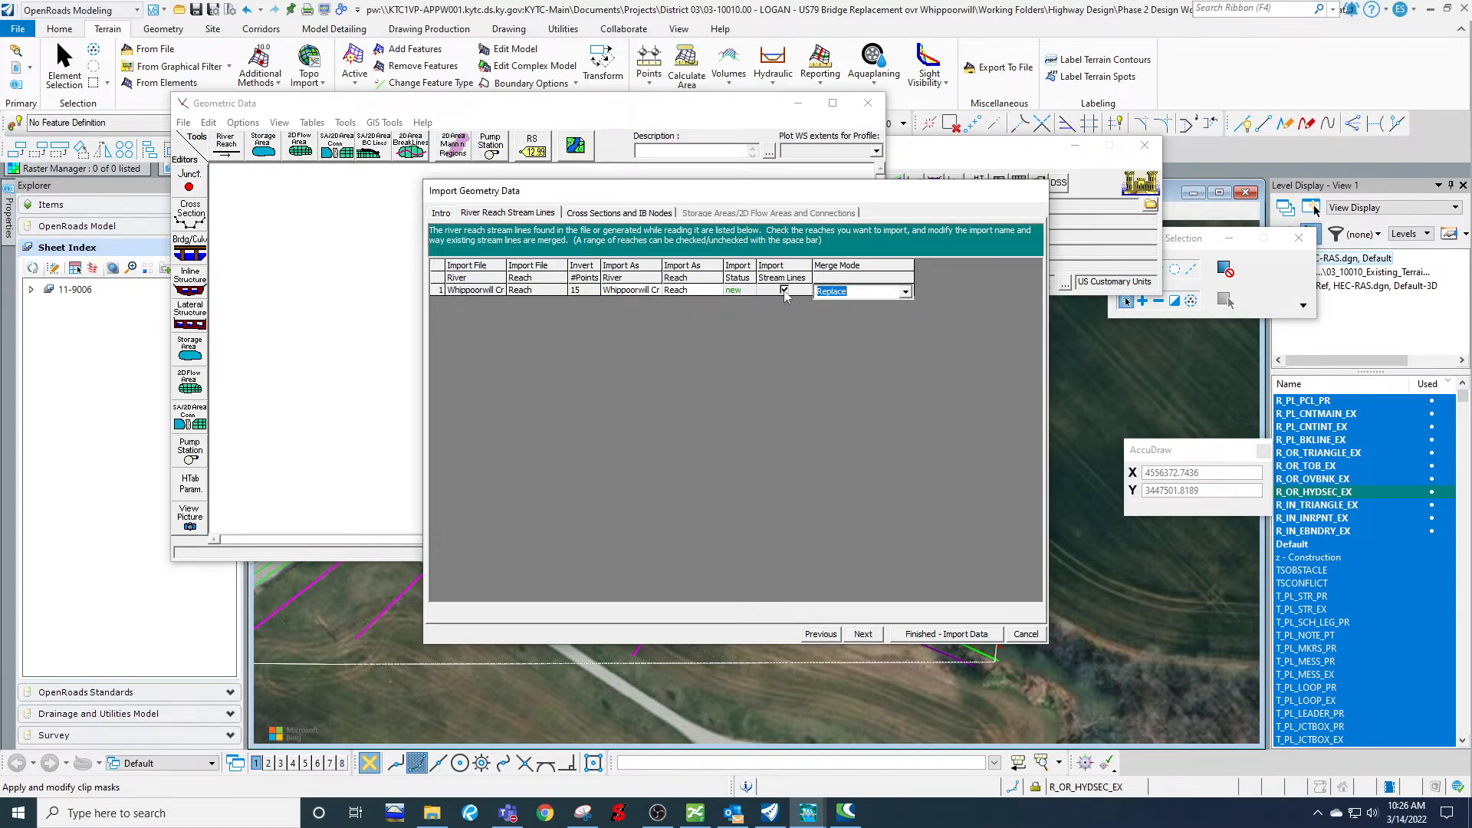
pyautogui.click(862, 634)
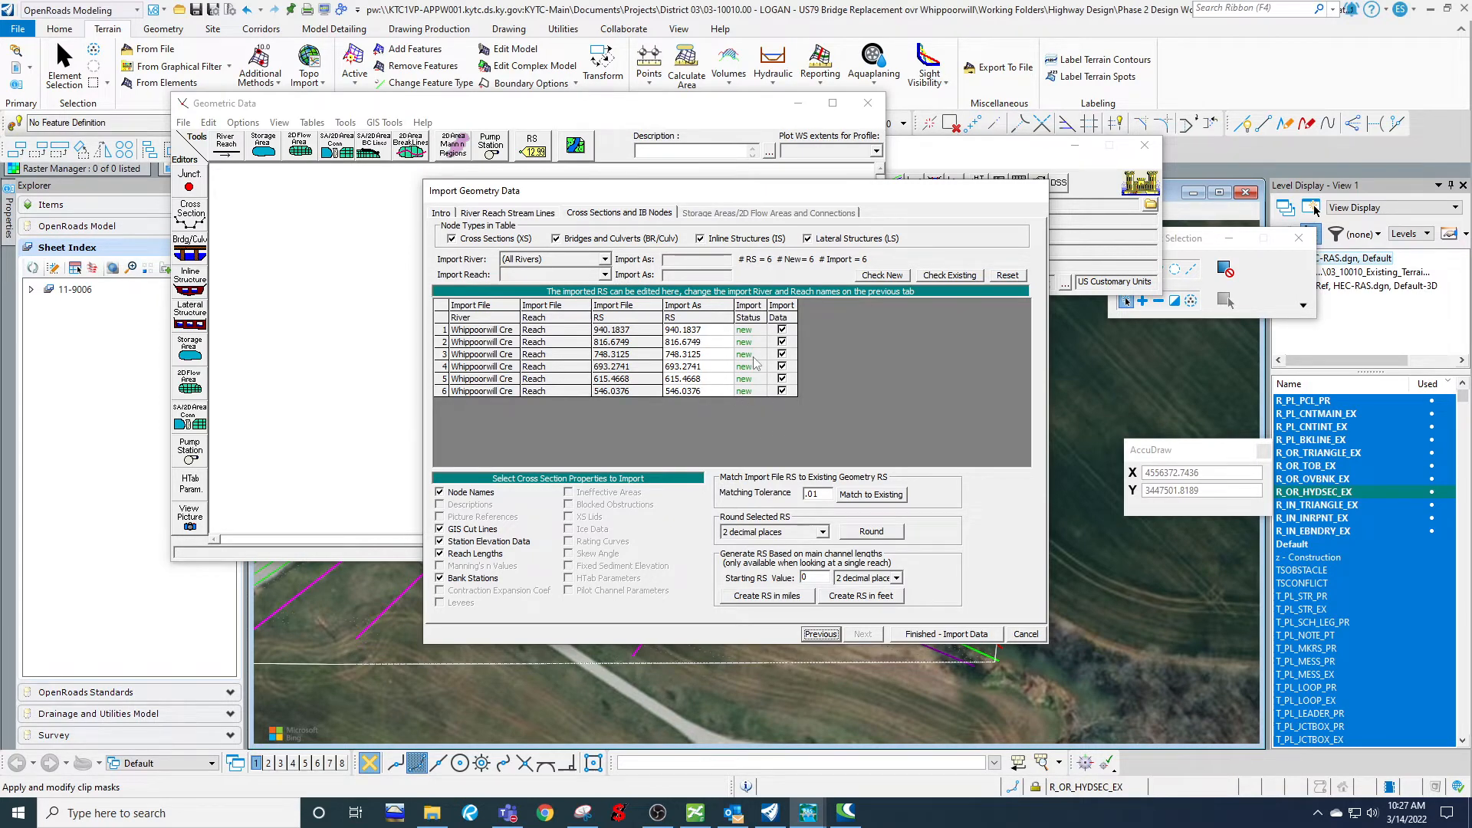
pyautogui.click(910, 634)
# Examine the imported geometry schematic and the cross section plot at river station 816.6749, including its bank stations.
pyautogui.rightClick(548, 235)
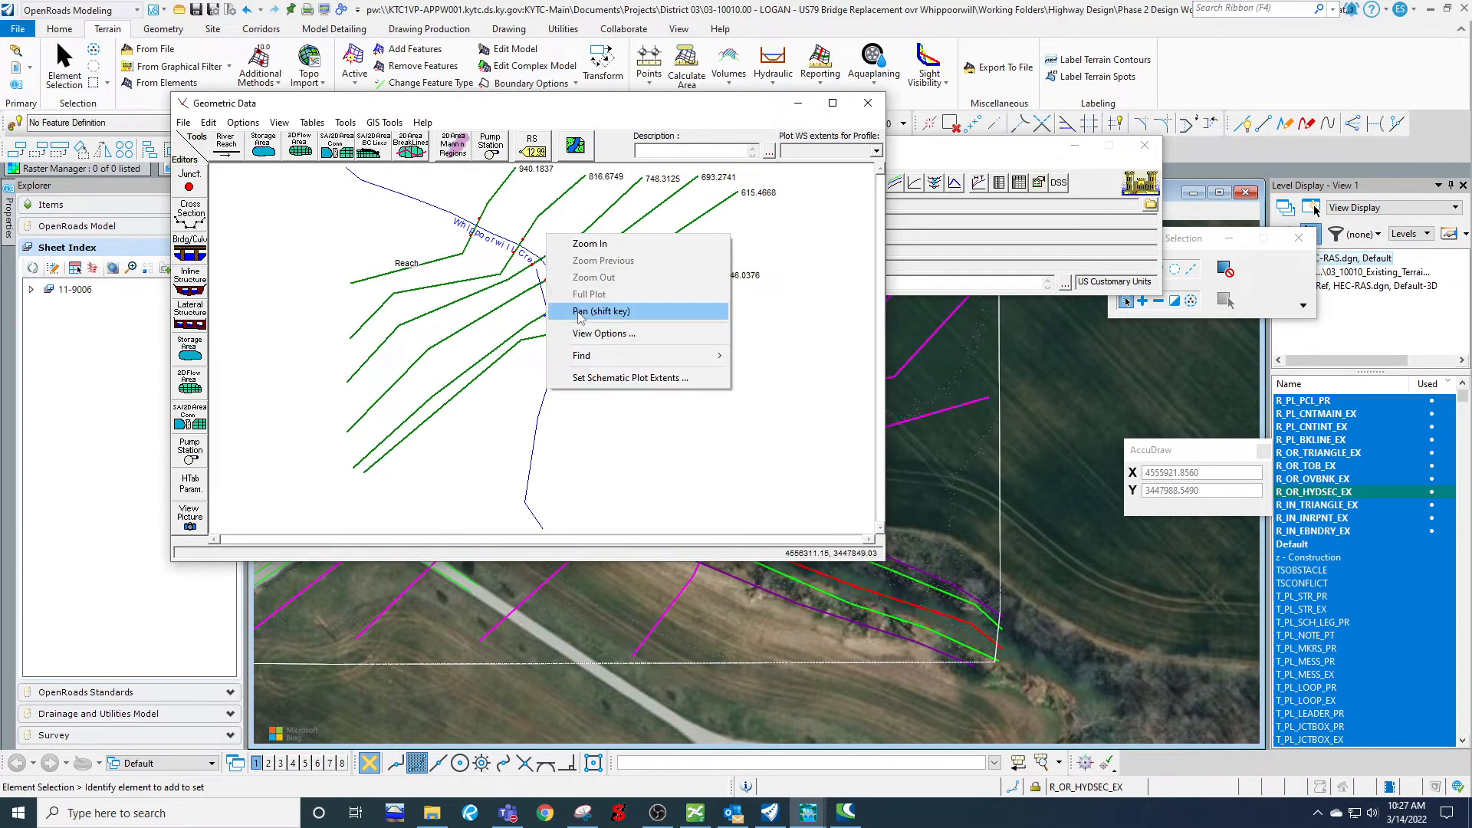
pyautogui.click(385, 256)
pyautogui.scroll(1, 463, 239)
pyautogui.rightClick(463, 238)
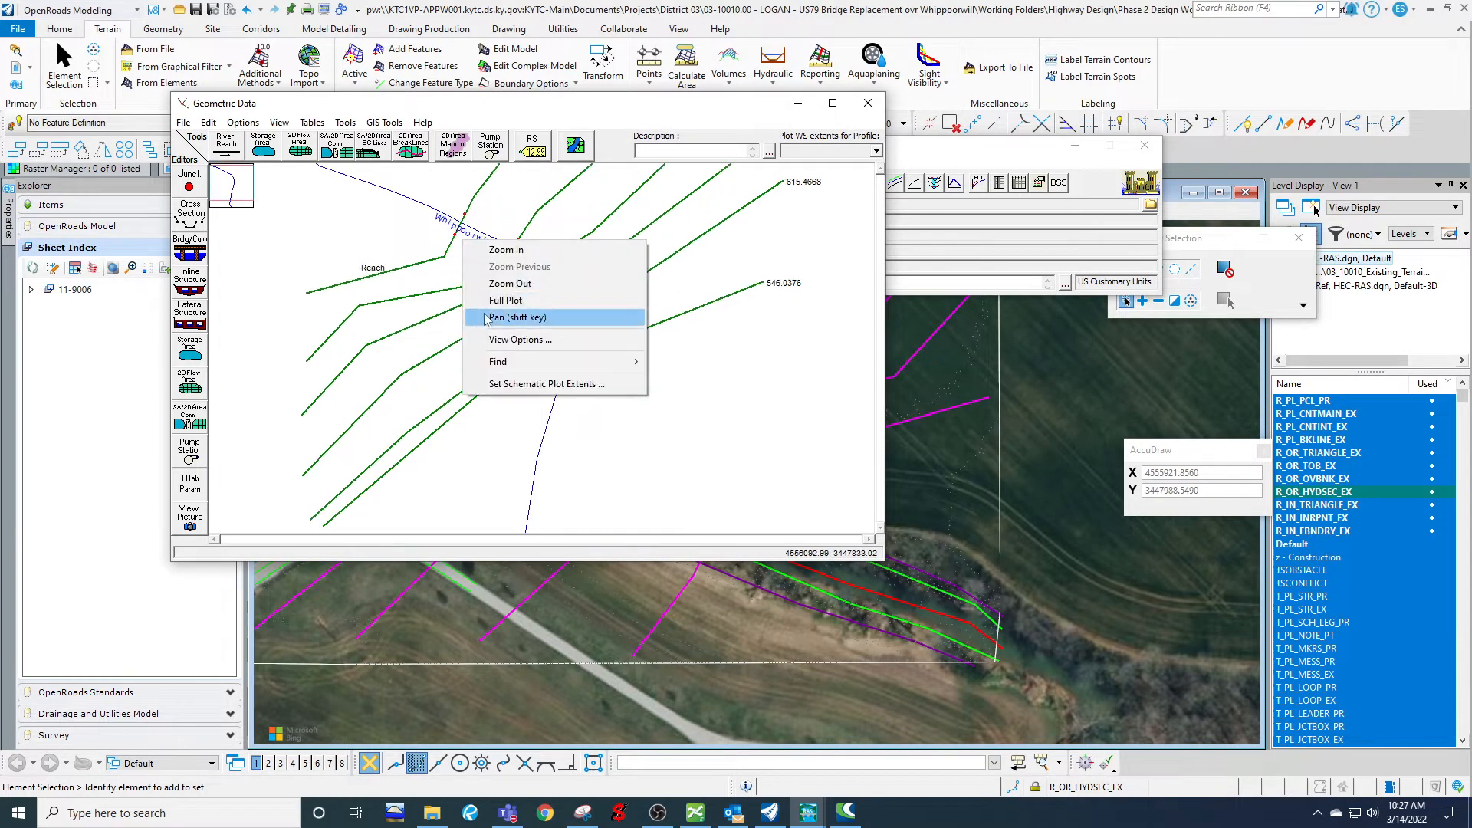
pyautogui.click(397, 303)
pyautogui.click(324, 276)
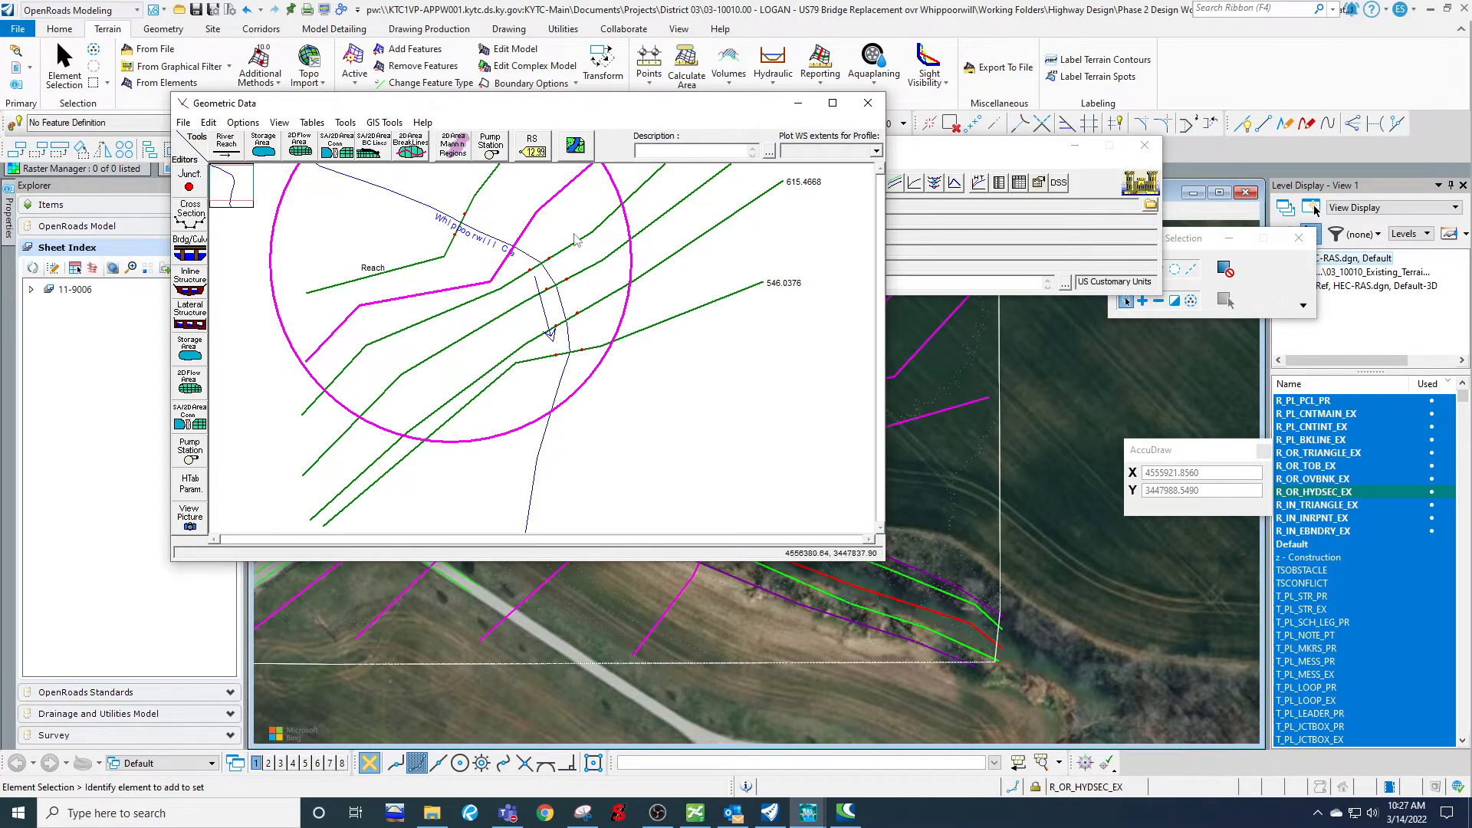
pyautogui.rightClick(531, 224)
pyautogui.click(554, 258)
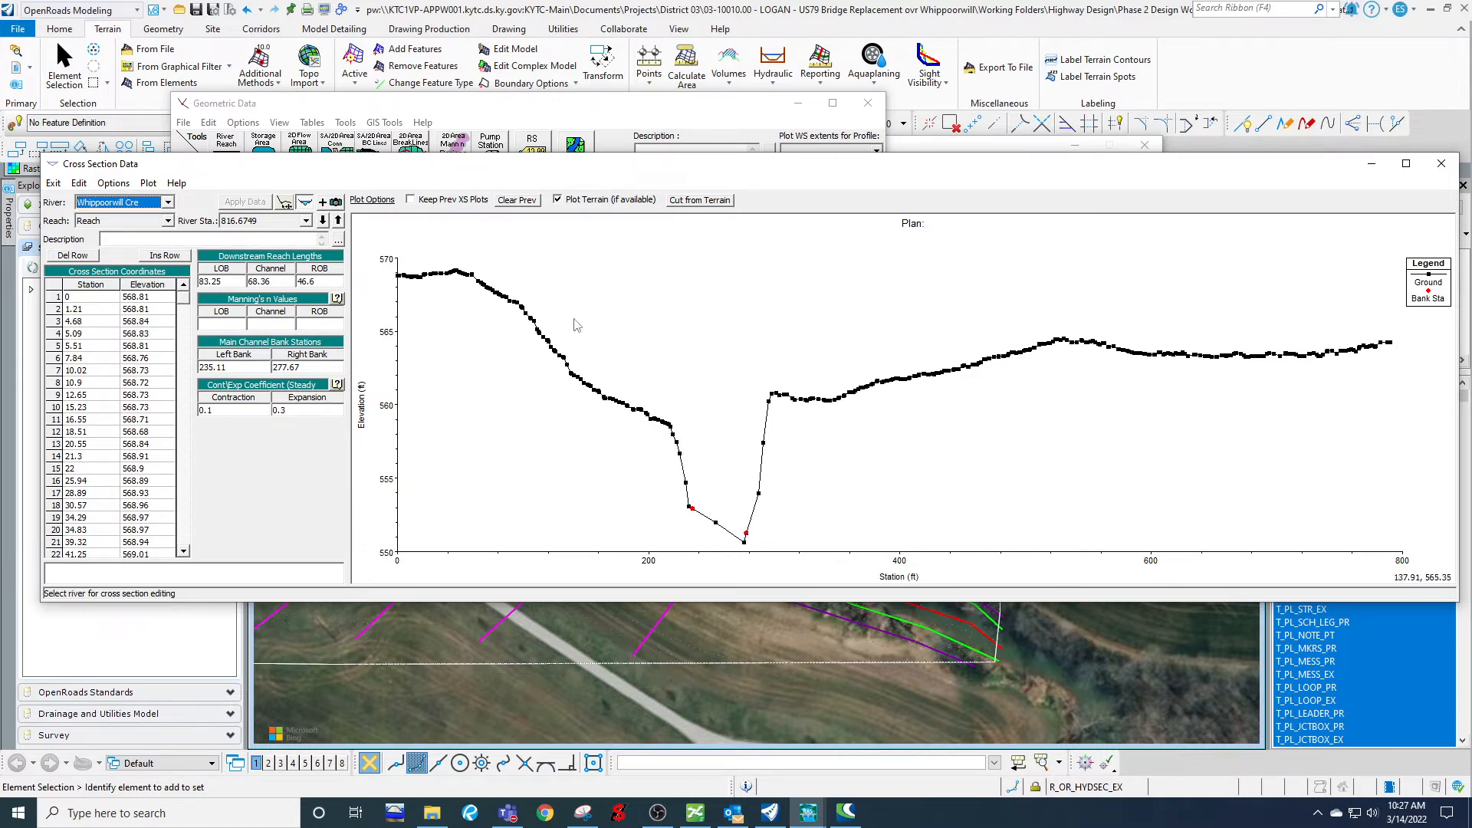
pyautogui.click(1442, 163)
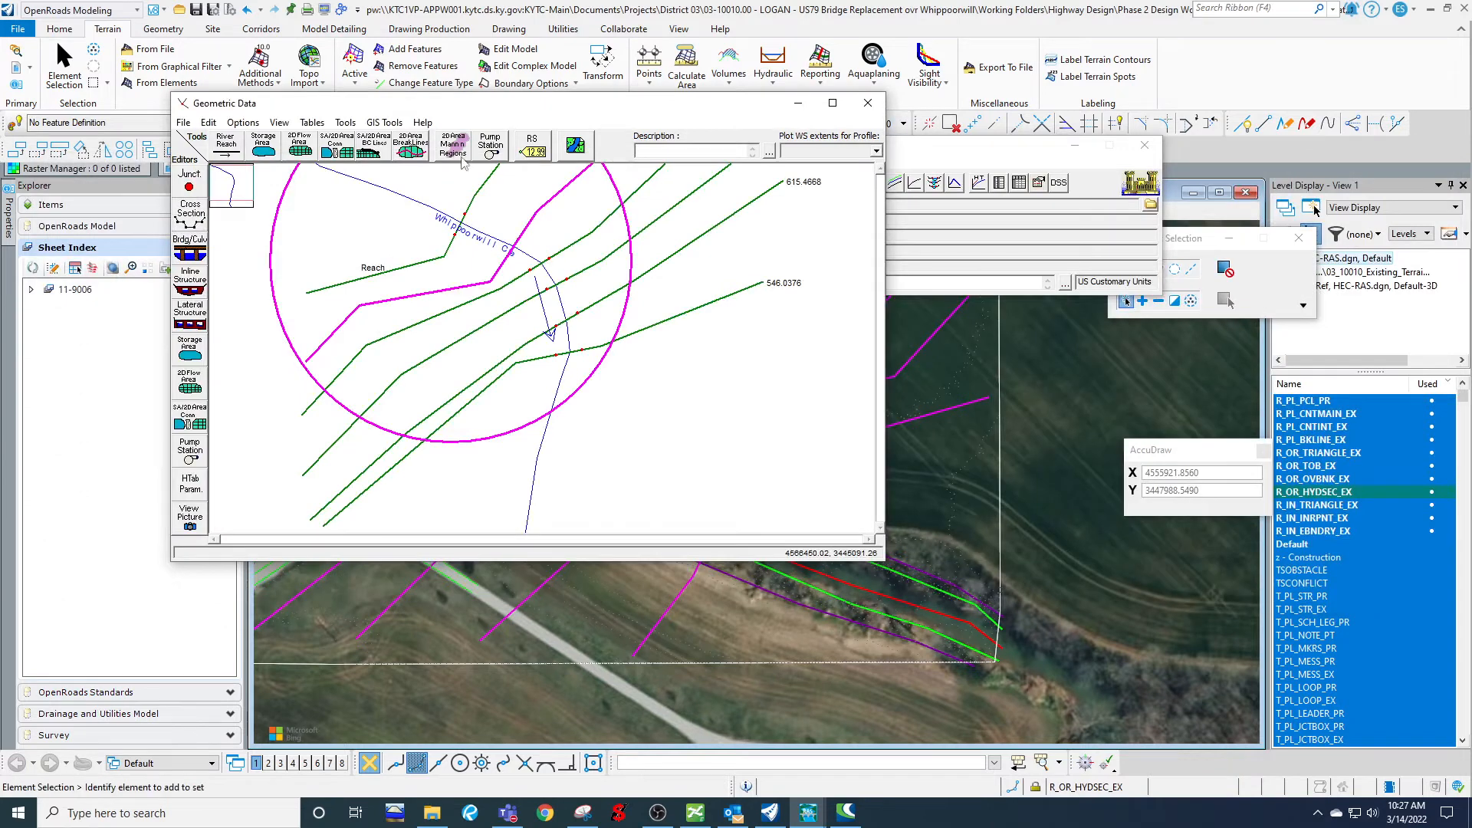
# In the graphical cross section editor, set station 816.6749's left and right bank stations at the channel bank tops and advance to the next section.
pyautogui.click(357, 125)
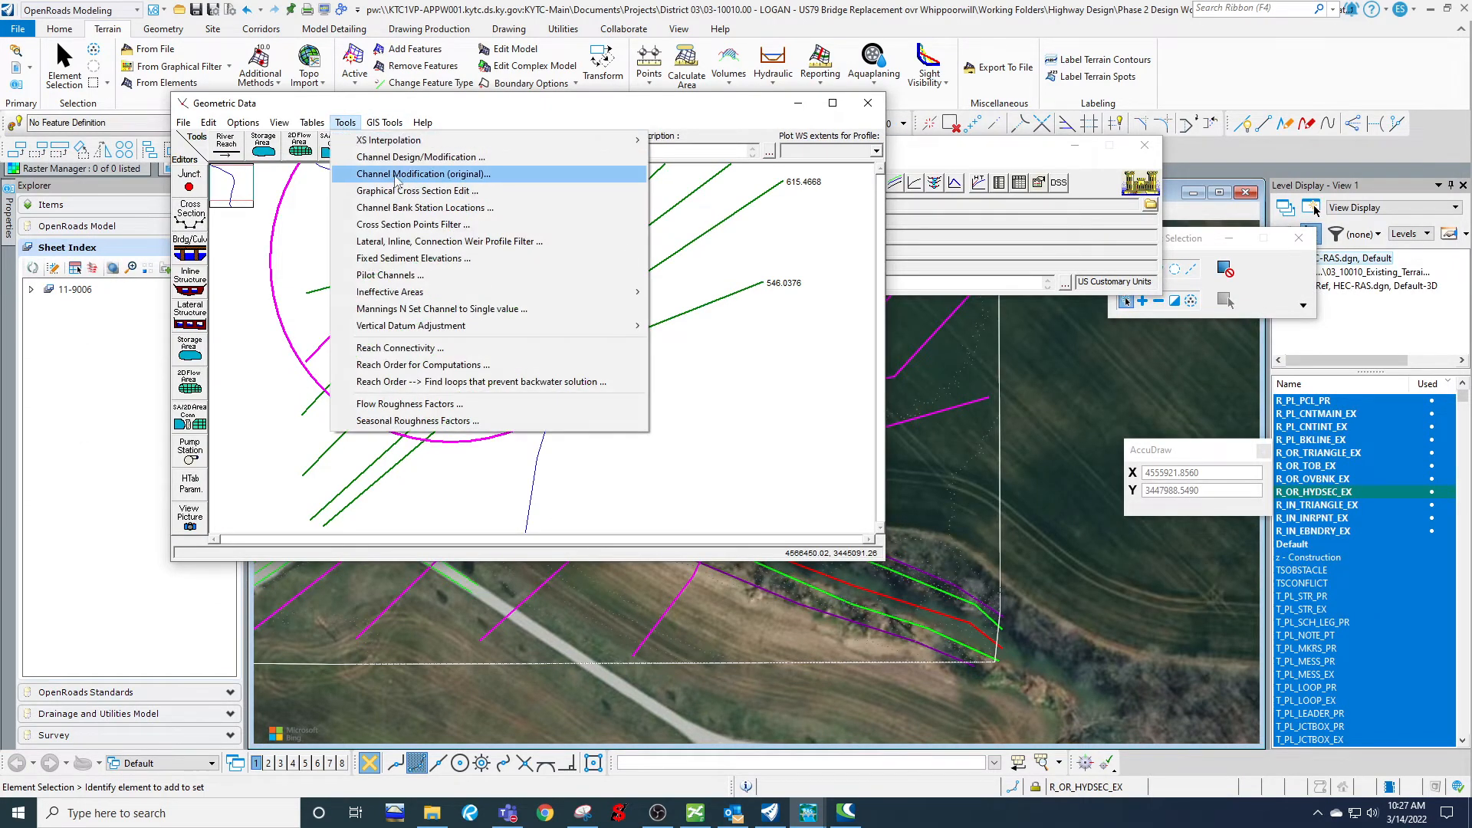
pyautogui.click(409, 192)
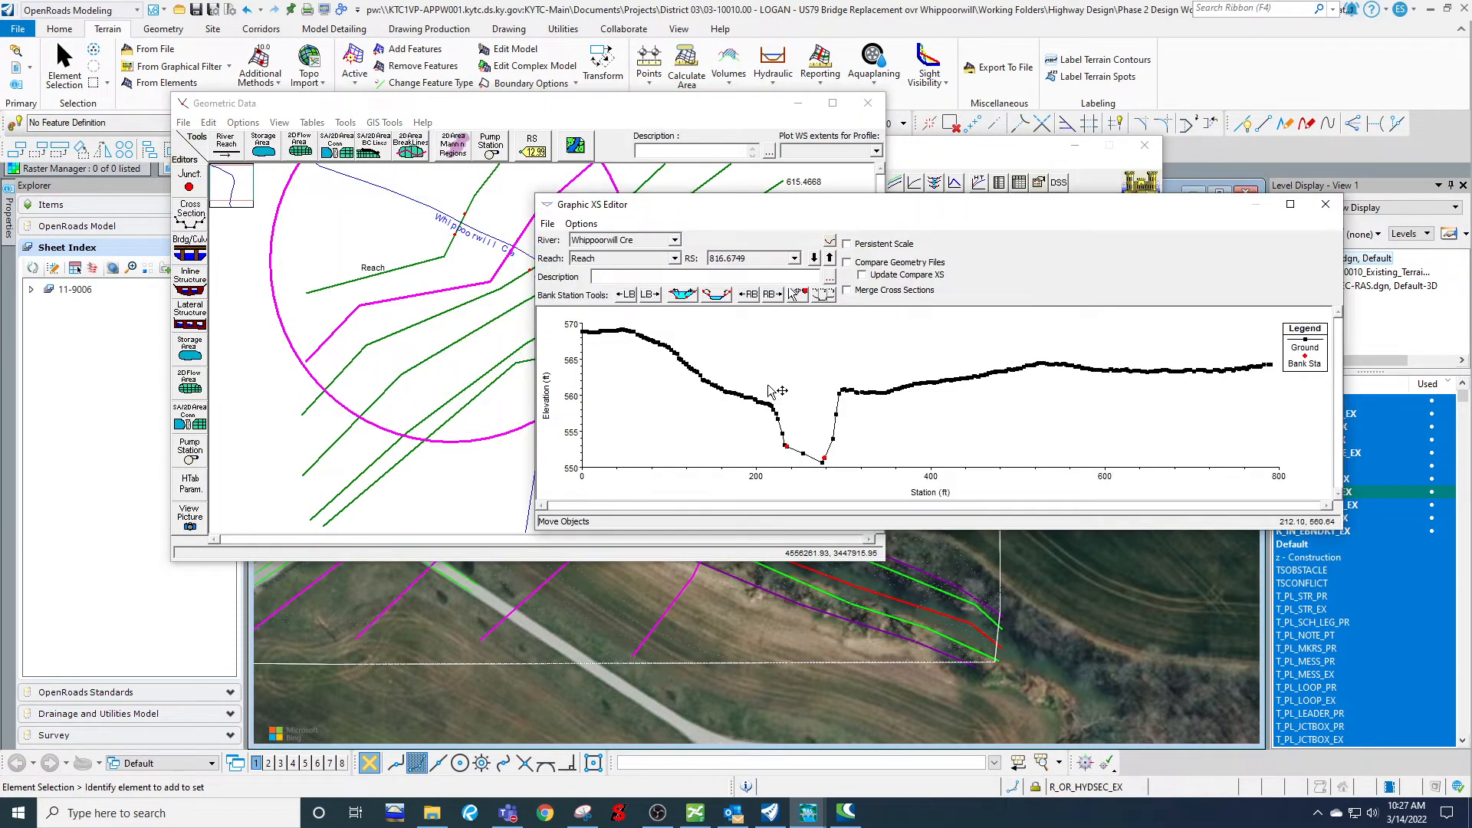
pyautogui.click(797, 295)
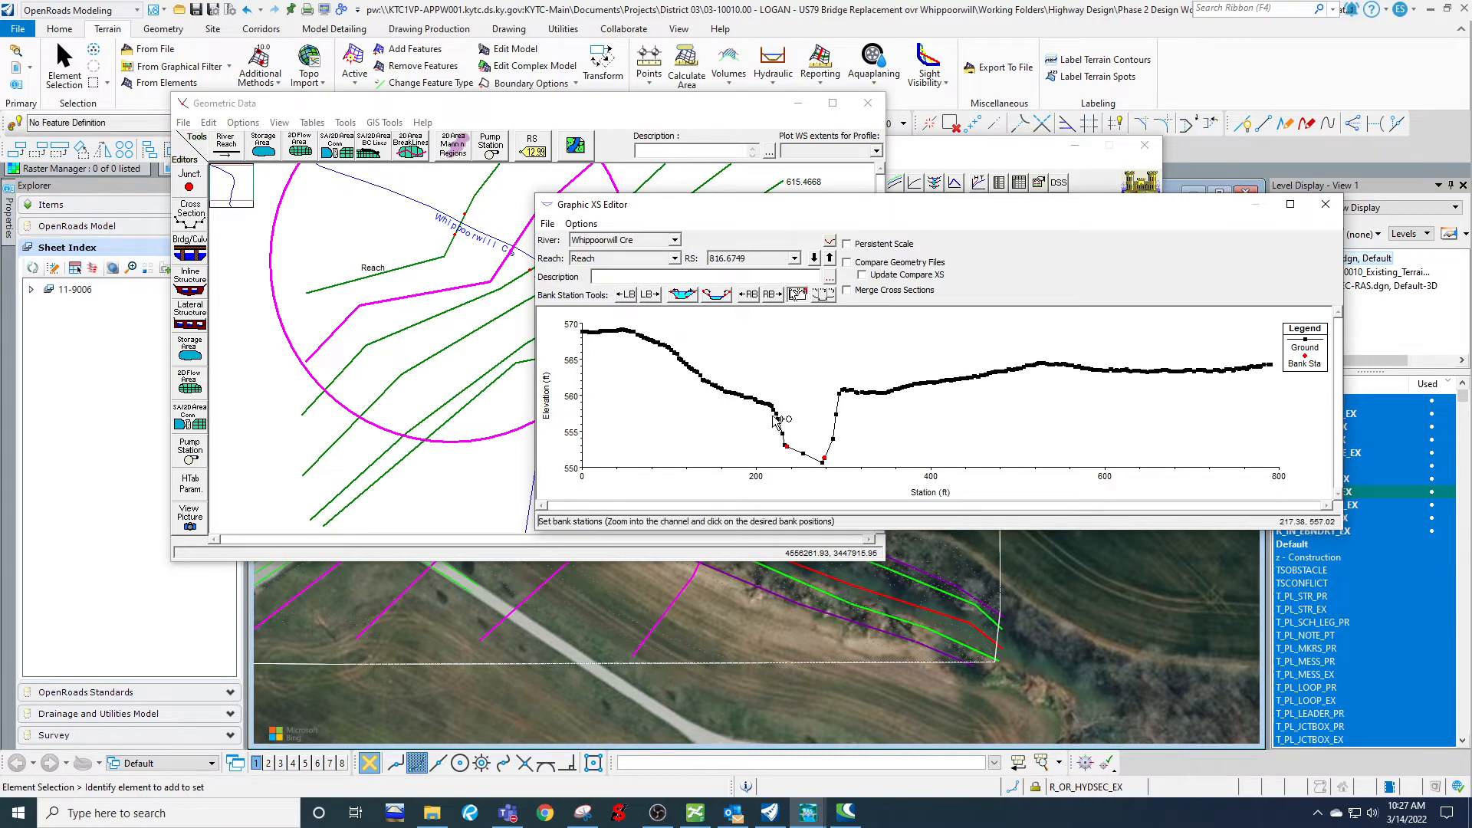
pyautogui.click(773, 410)
pyautogui.click(839, 392)
pyautogui.click(814, 259)
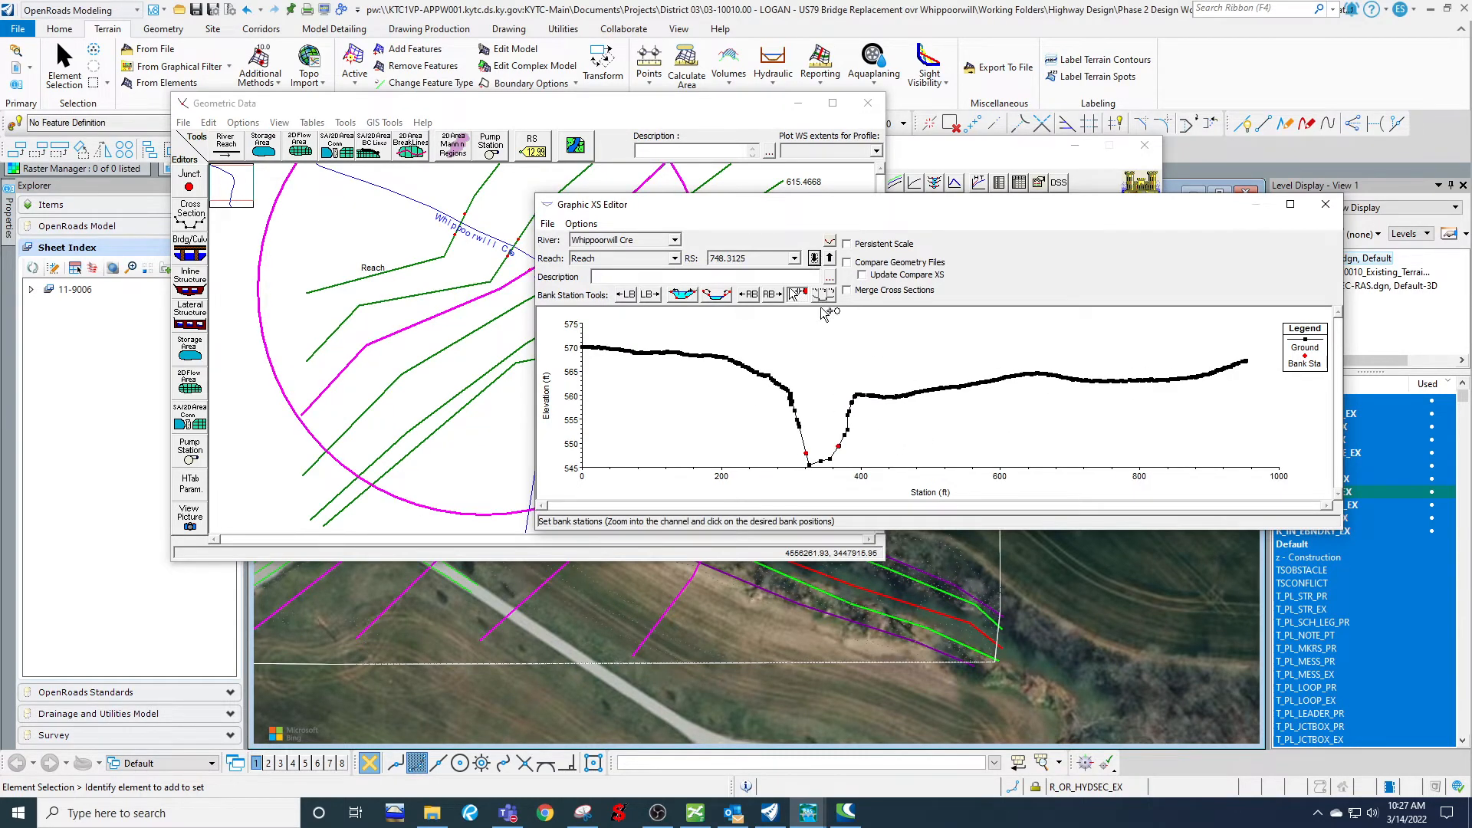
# Set the right bank stations of river stations 748.3125 and 693.2741 at the channel bank top, and close the graphical cross section editor.
pyautogui.click(853, 400)
pyautogui.click(815, 258)
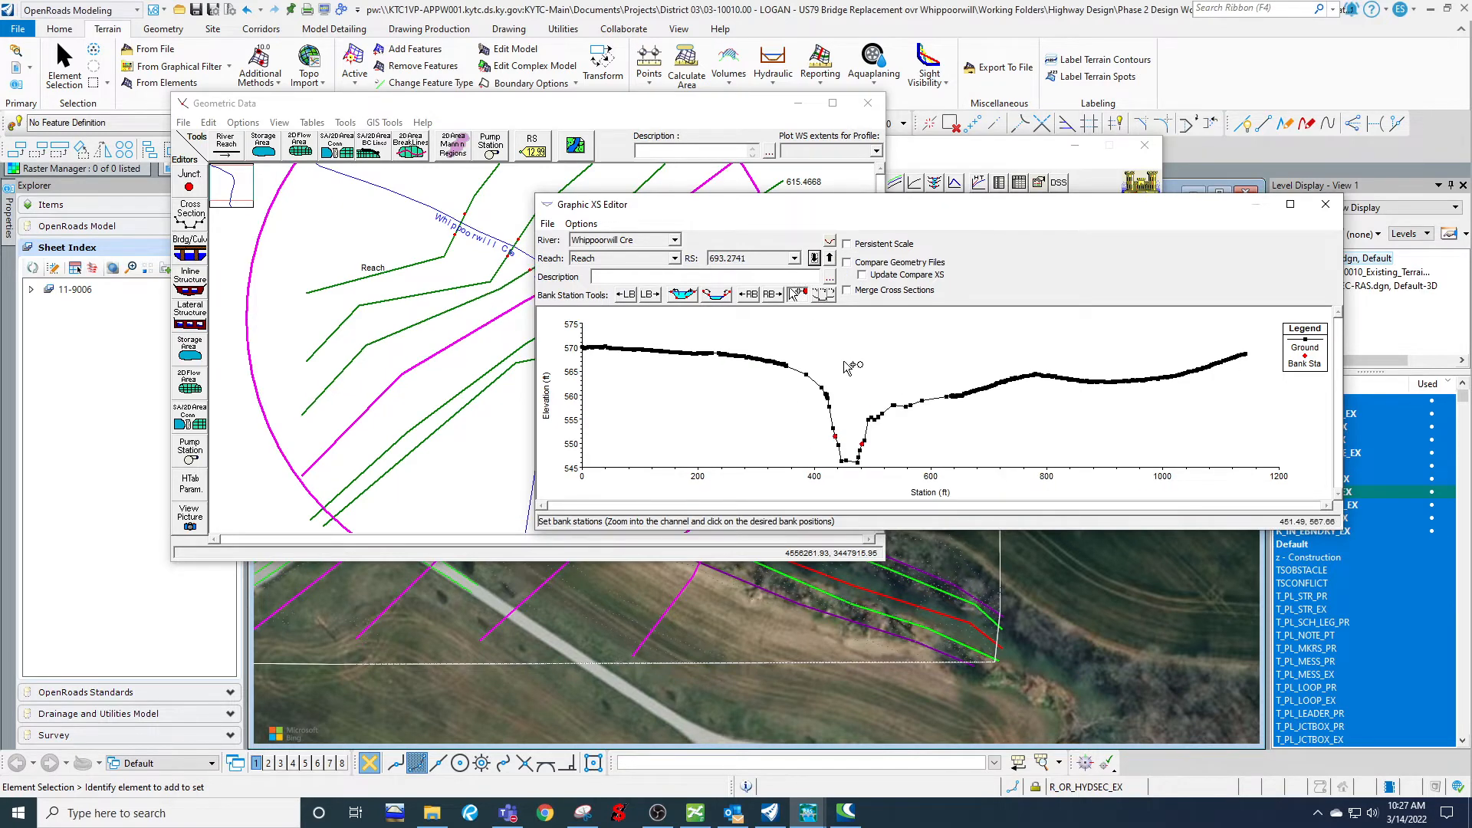
pyautogui.click(867, 421)
pyautogui.click(1325, 204)
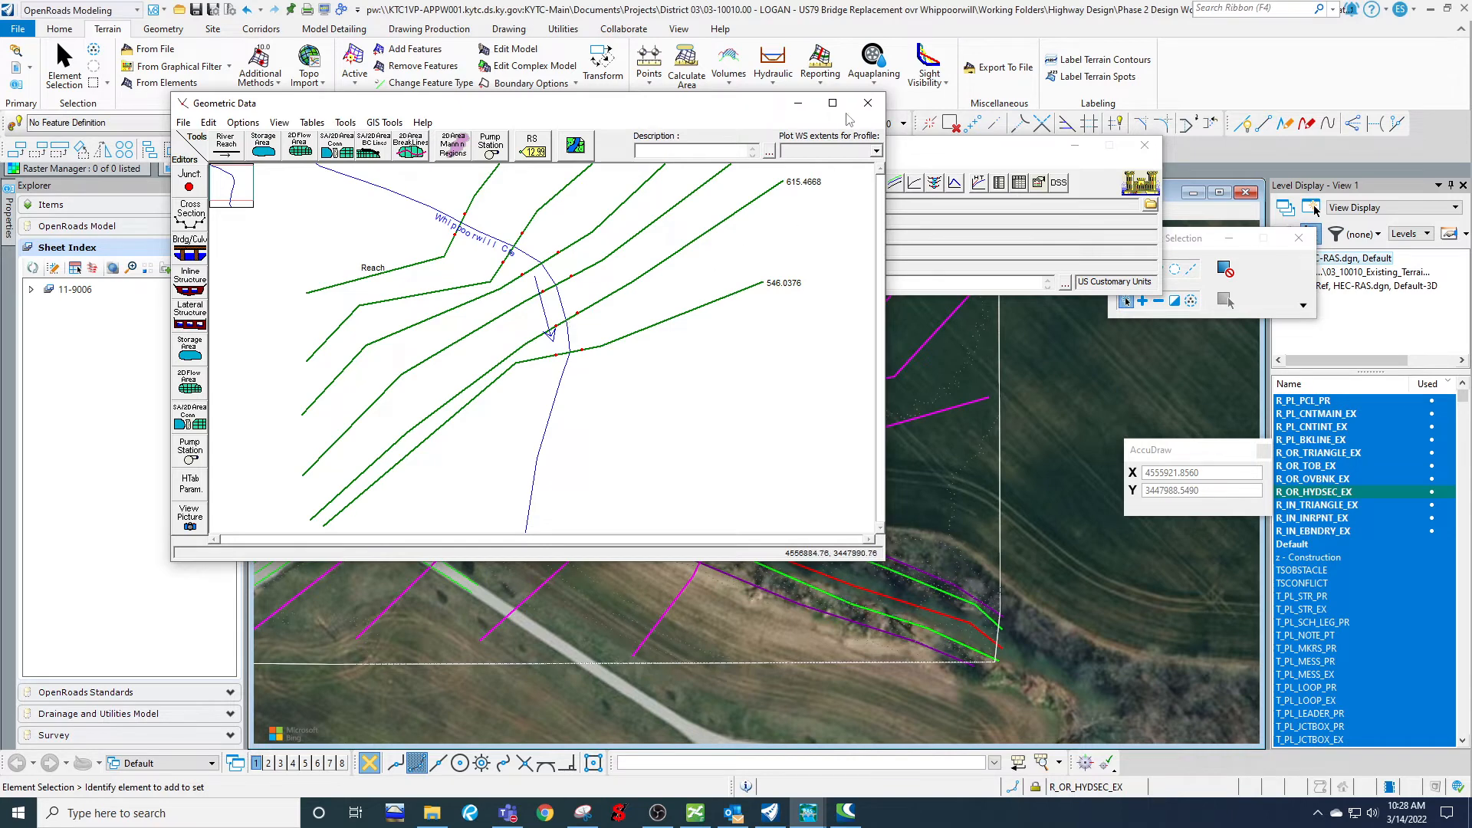
# Examine the downstream reach lengths of the cross section at river station 940.1837, including its right overbank length.
pyautogui.moveTo(653, 114); pyautogui.dragTo(1139, 159)
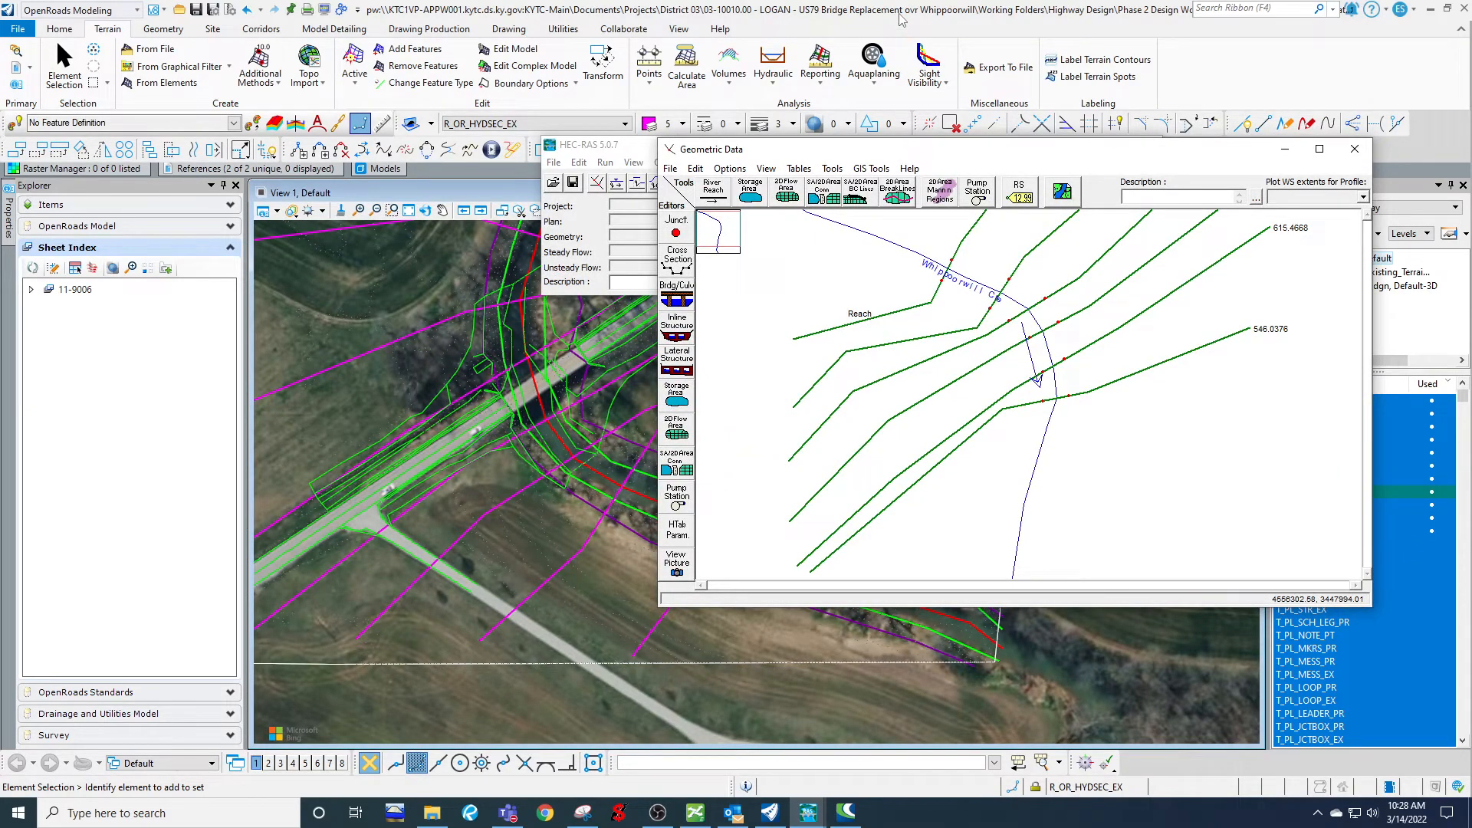
pyautogui.click(961, 251)
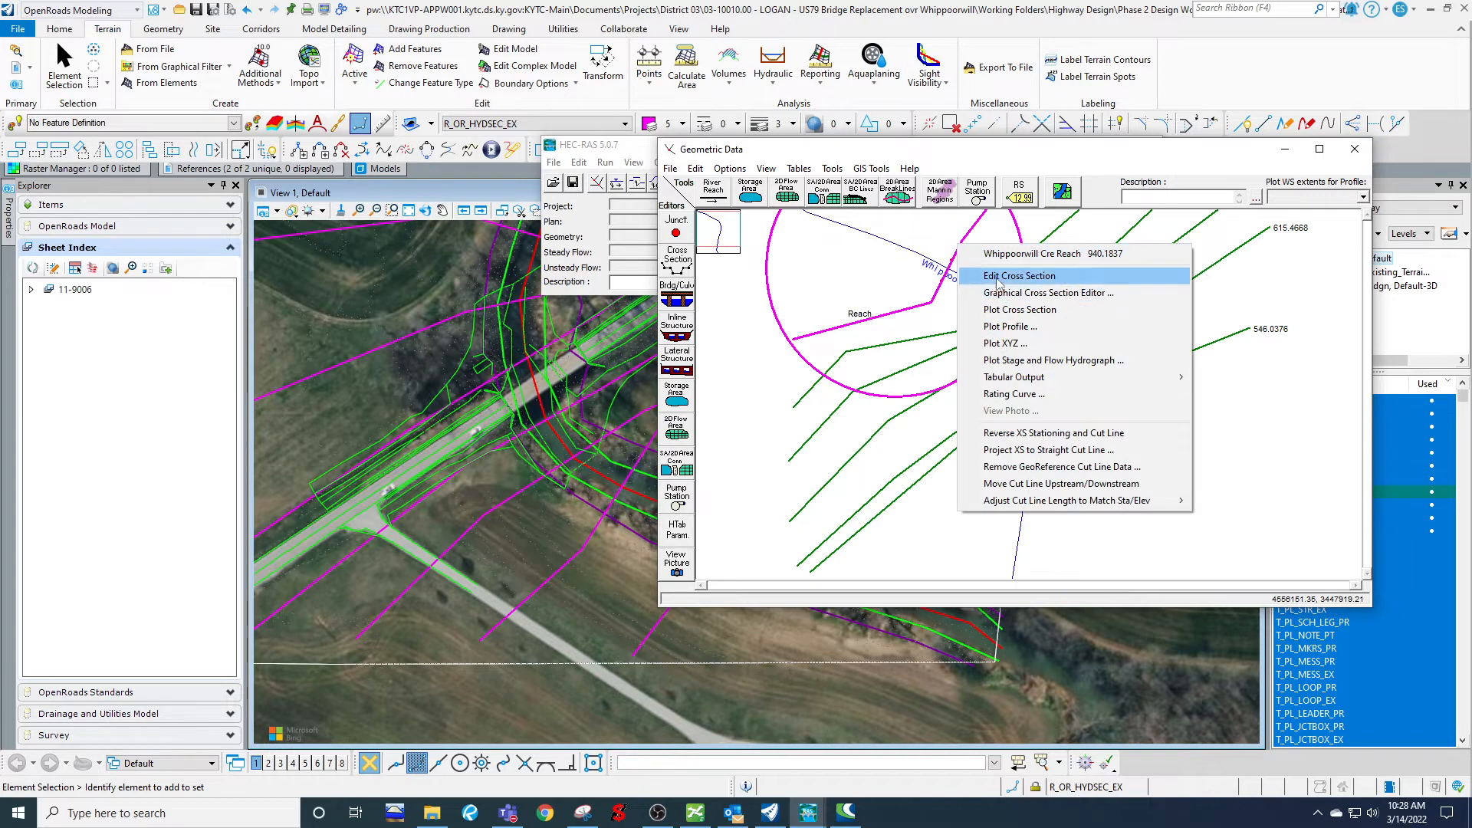
pyautogui.click(996, 282)
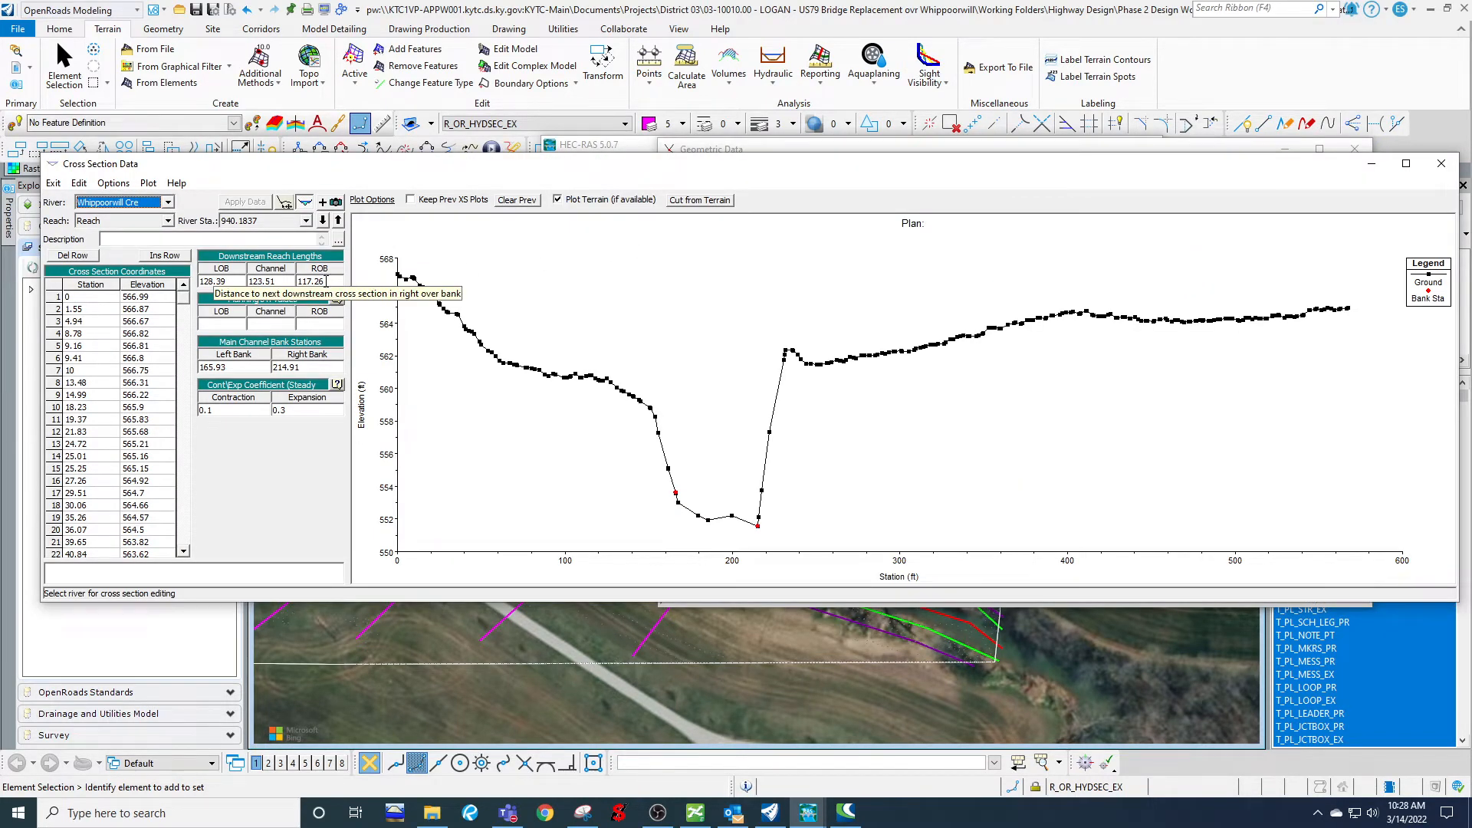
pyautogui.moveTo(325, 283); pyautogui.dragTo(288, 282)
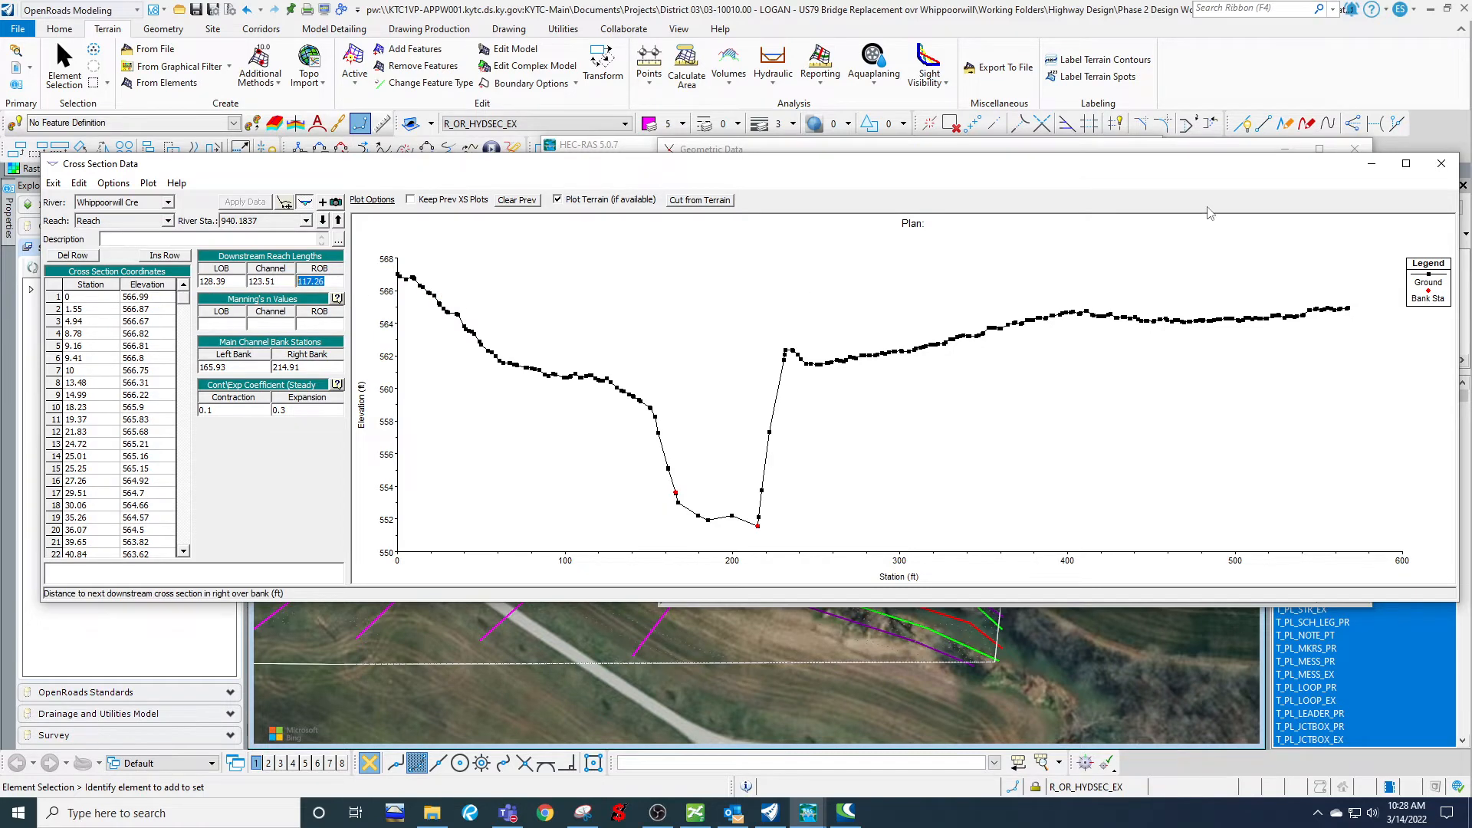
pyautogui.click(1453, 172)
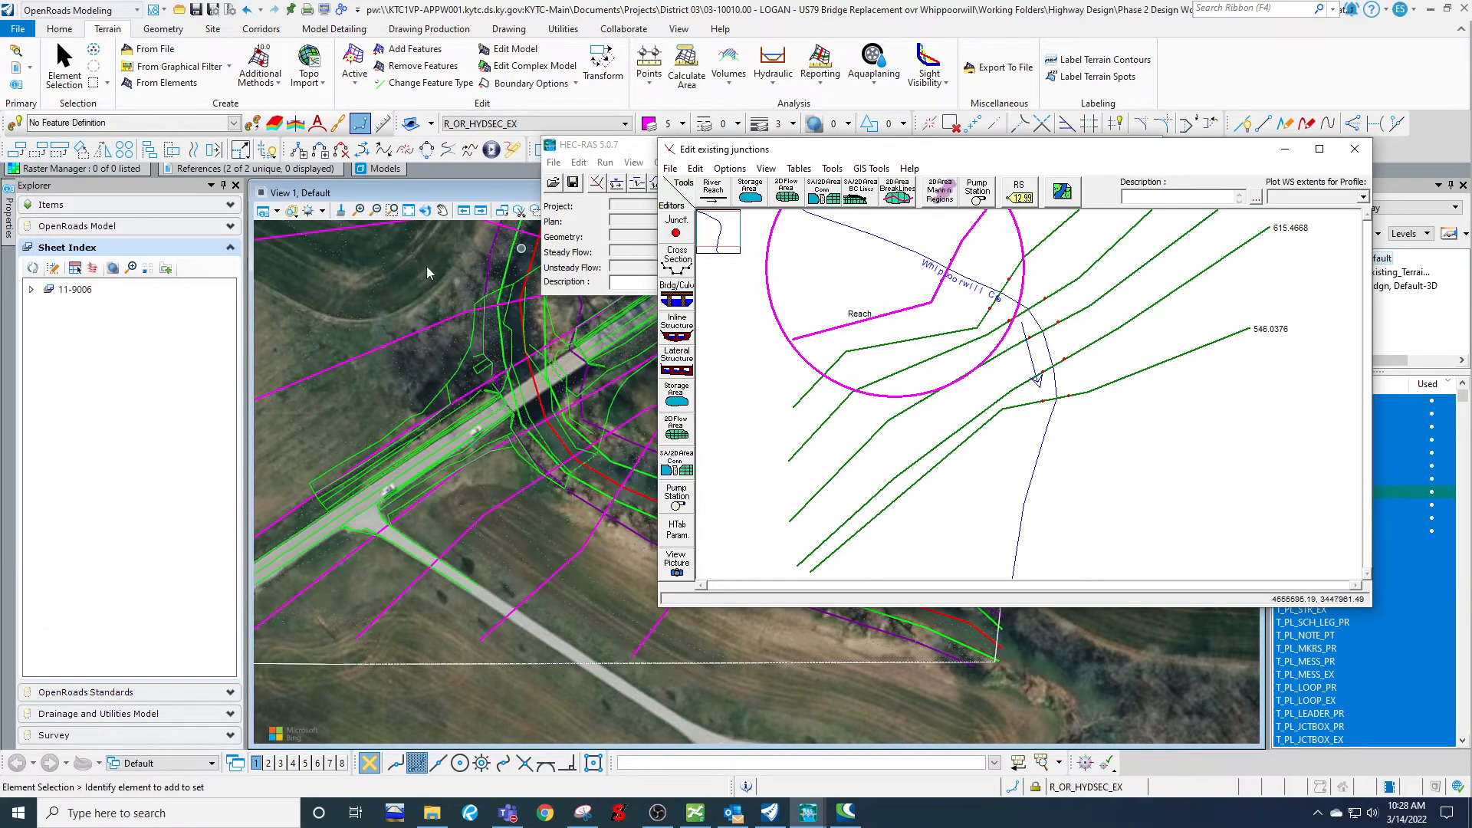
# Return to the OpenRoads drawing and inspect the two most upstream cross section lines above the bridge.
pyautogui.click(1355, 151)
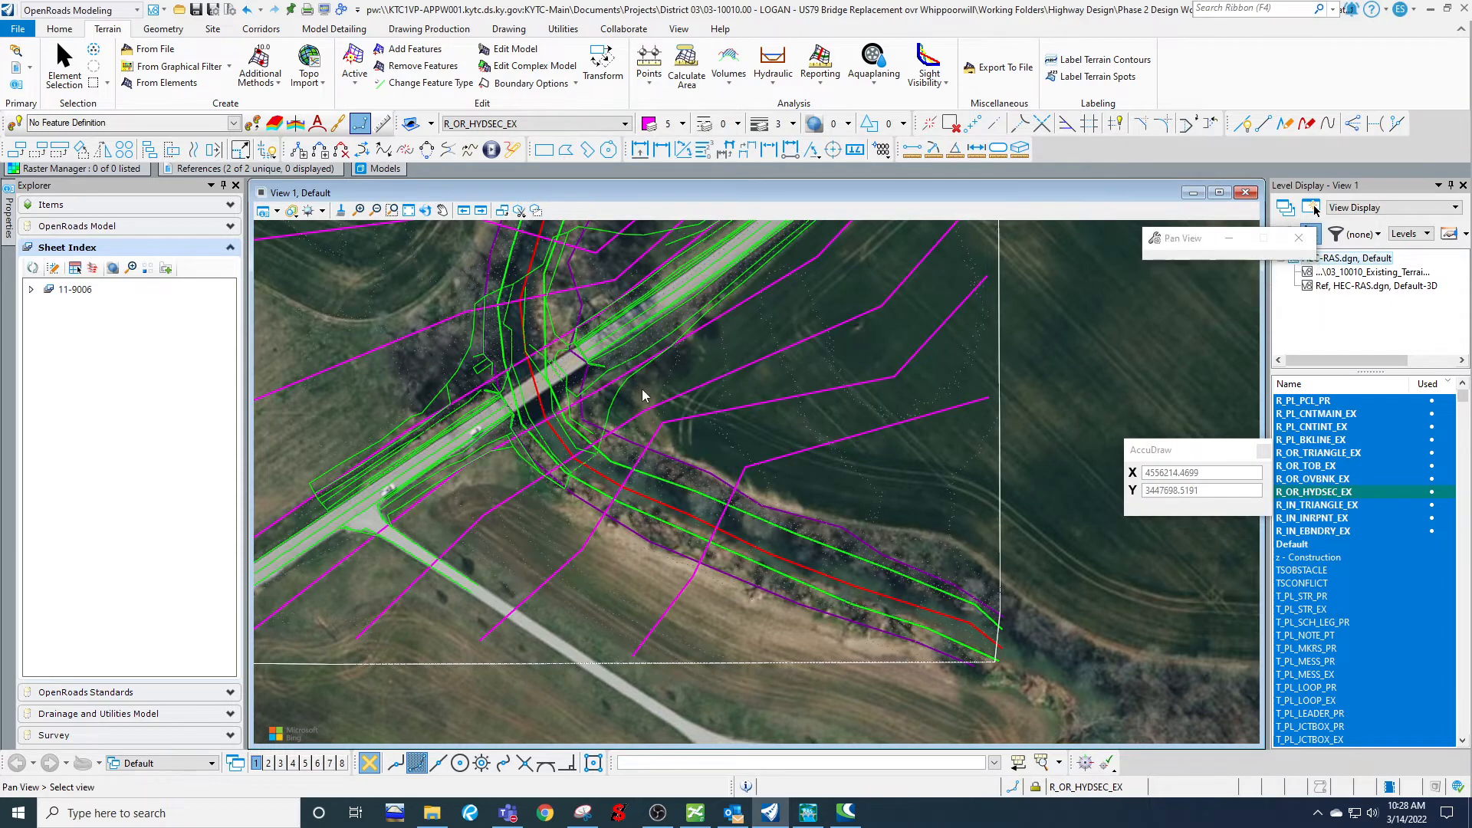
pyautogui.moveTo(585, 450); pyautogui.dragTo(635, 523, button='middle')
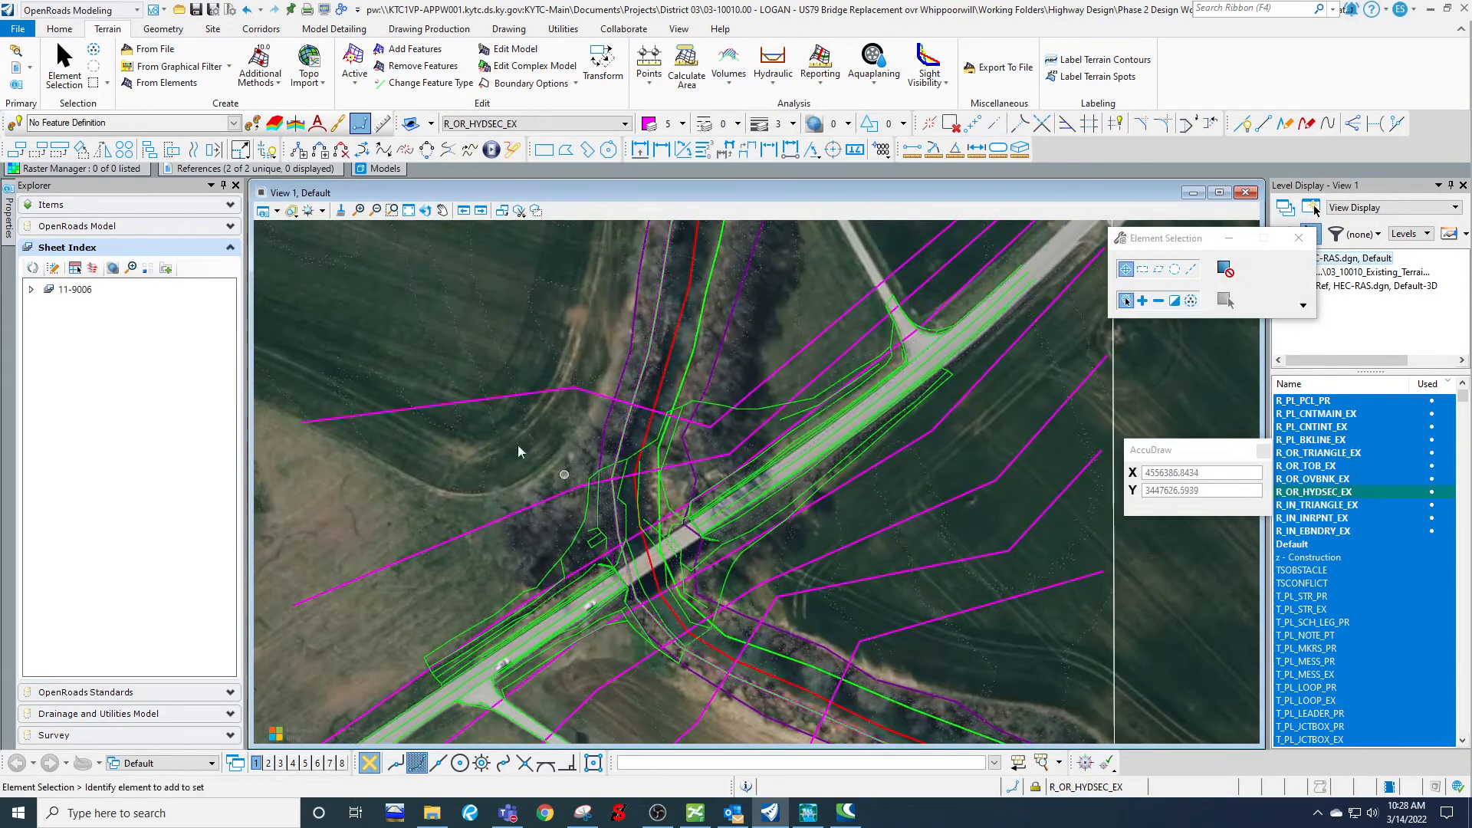
pyautogui.click(555, 394)
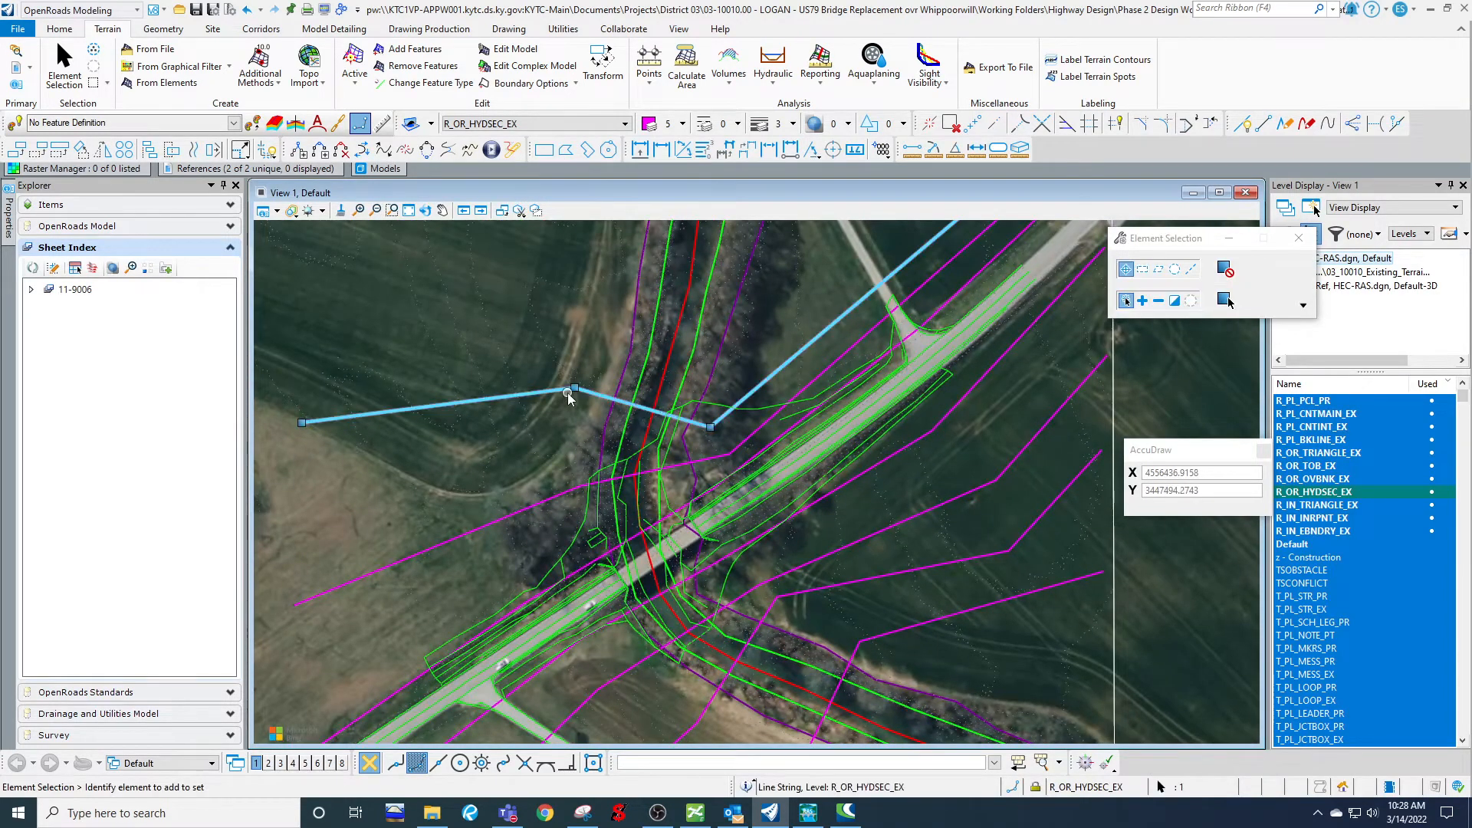
pyautogui.click(544, 361)
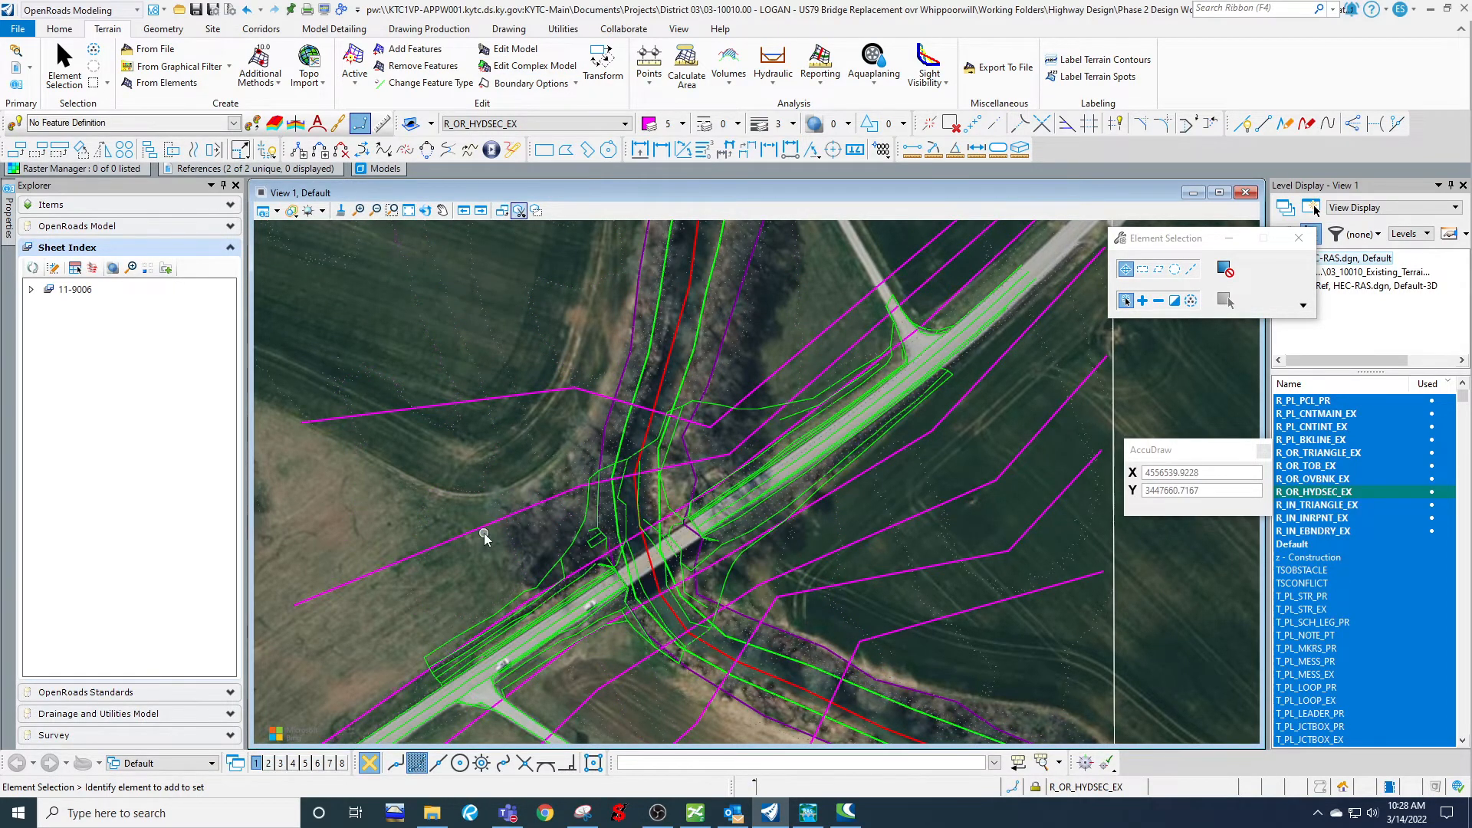
pyautogui.click(531, 507)
pyautogui.click(462, 457)
# Using the Drawing workflow's Change Curve Direction tool, reverse the second cross section line from the upstream end.
pyautogui.click(80, 10)
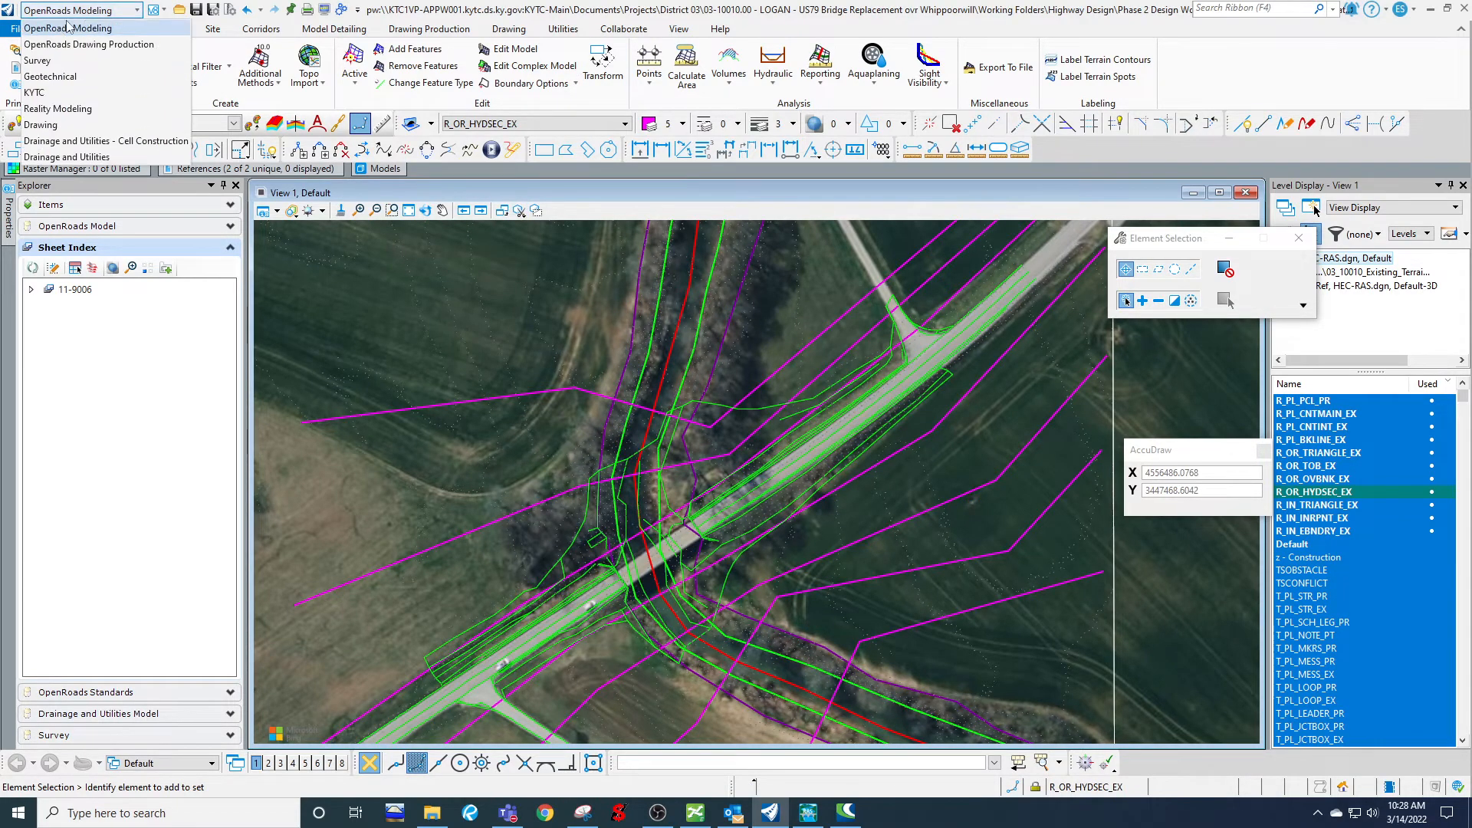
pyautogui.click(64, 125)
pyautogui.click(313, 28)
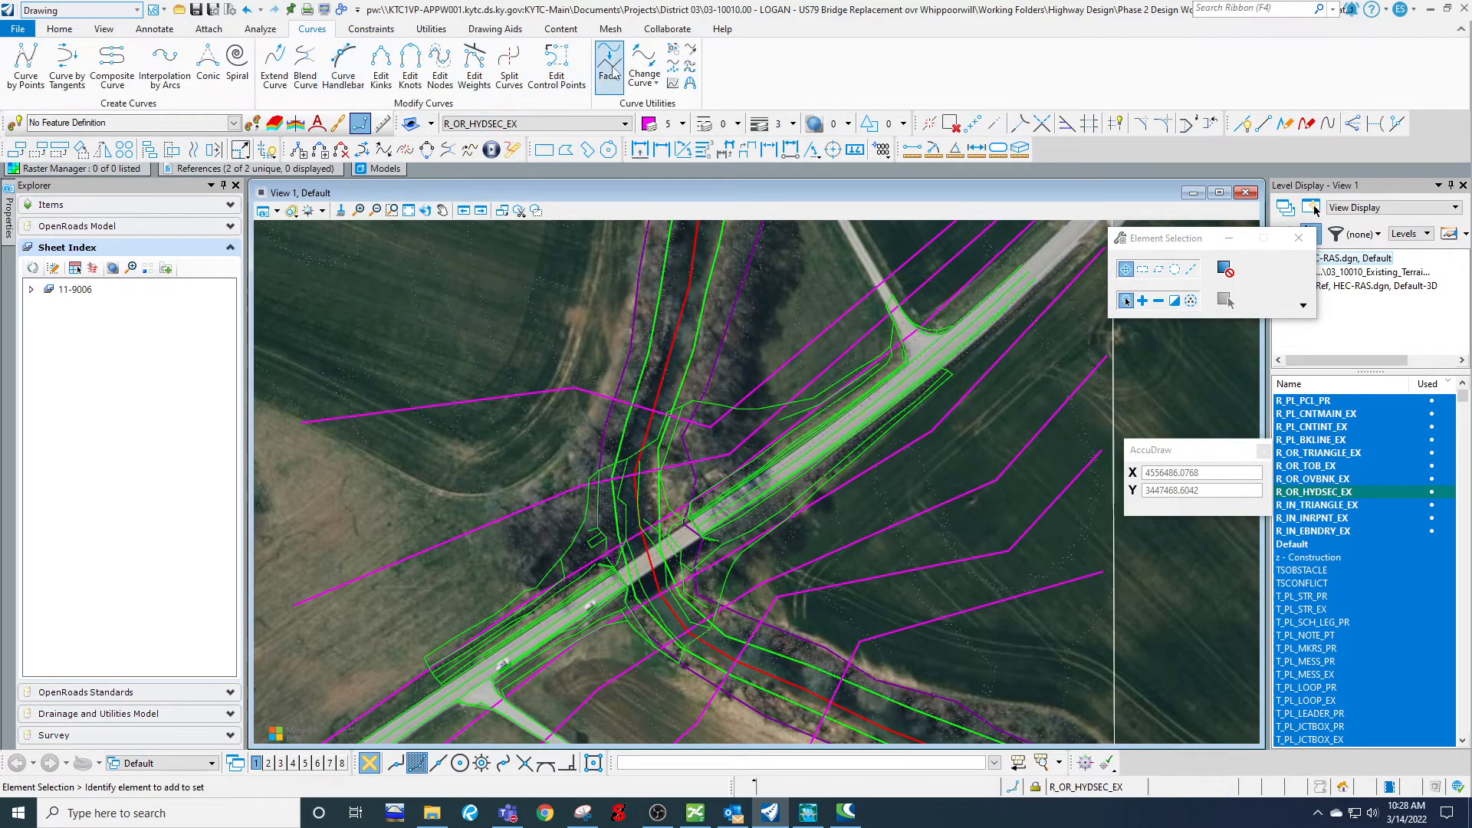
pyautogui.click(643, 58)
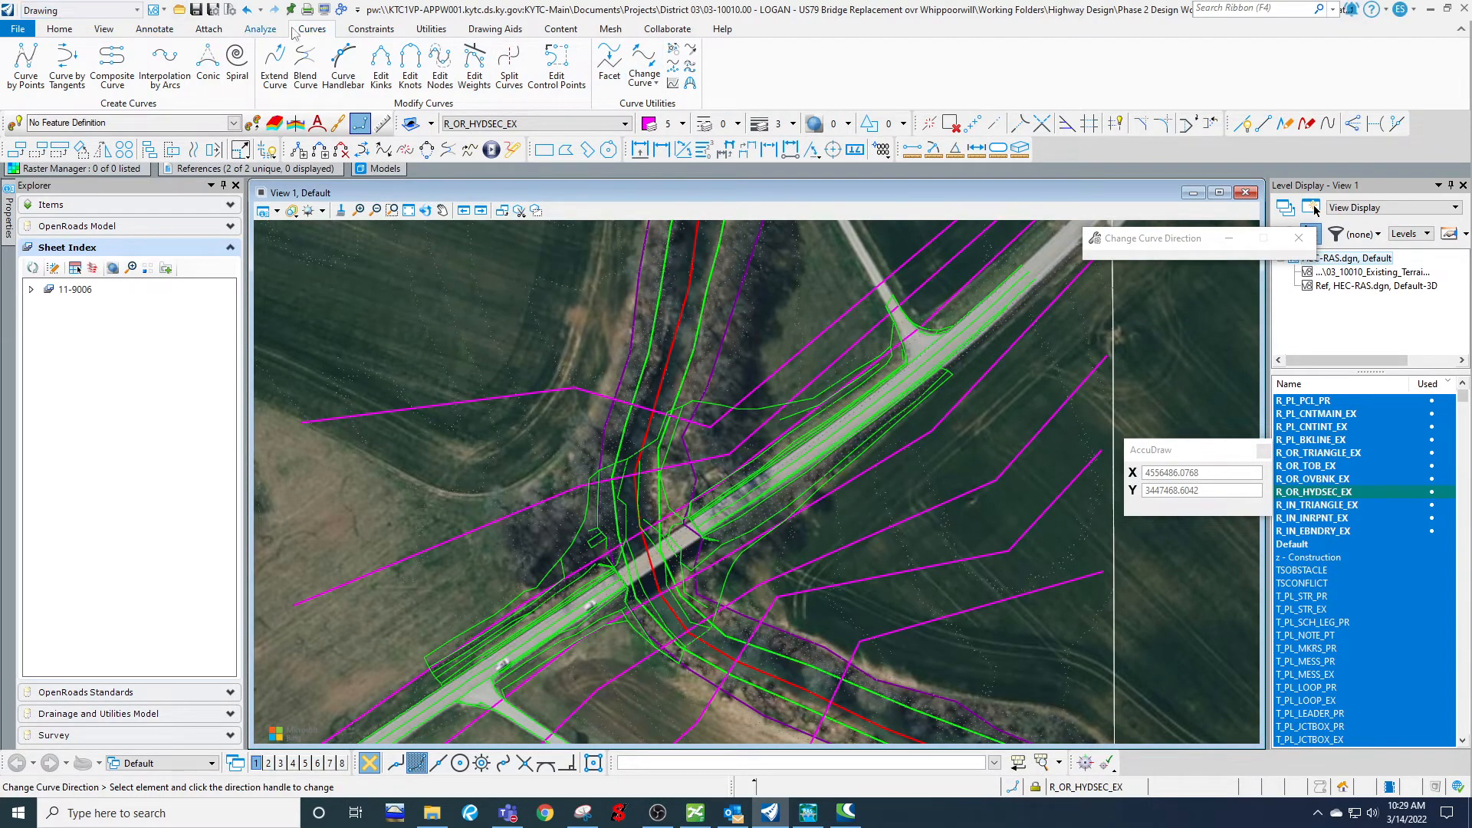
pyautogui.click(540, 500)
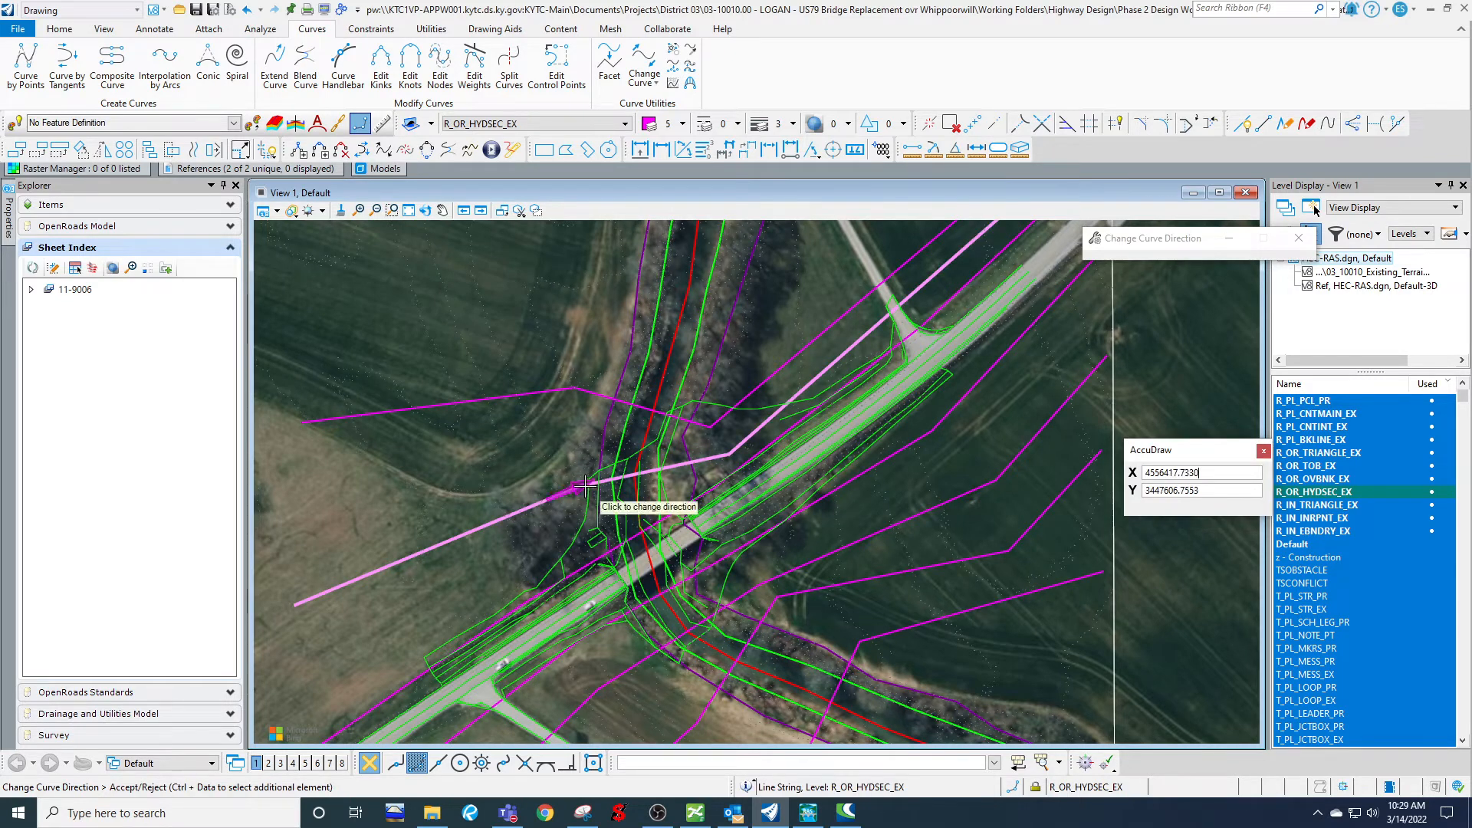
pyautogui.click(585, 486)
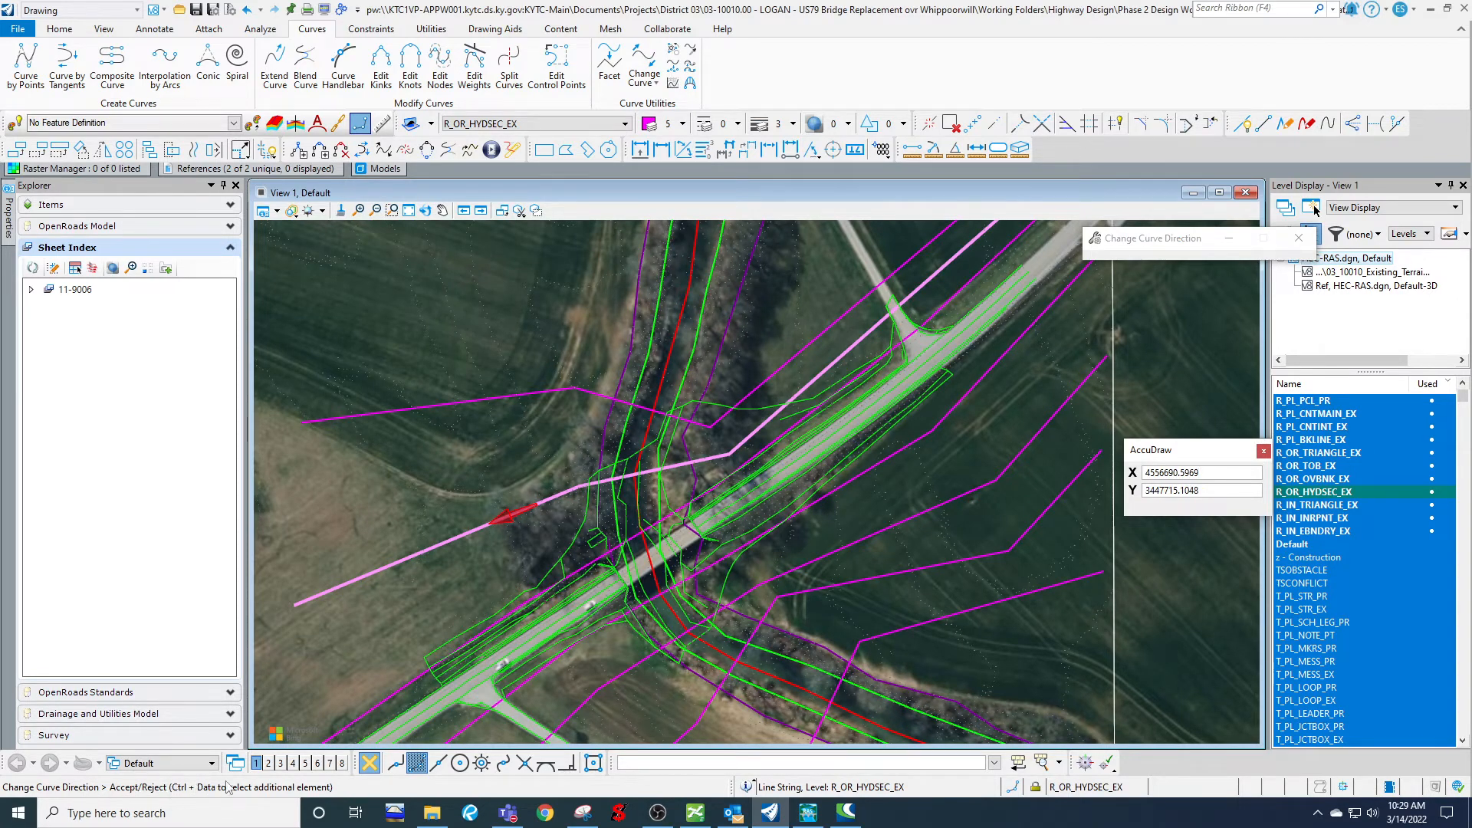
pyautogui.click(573, 461)
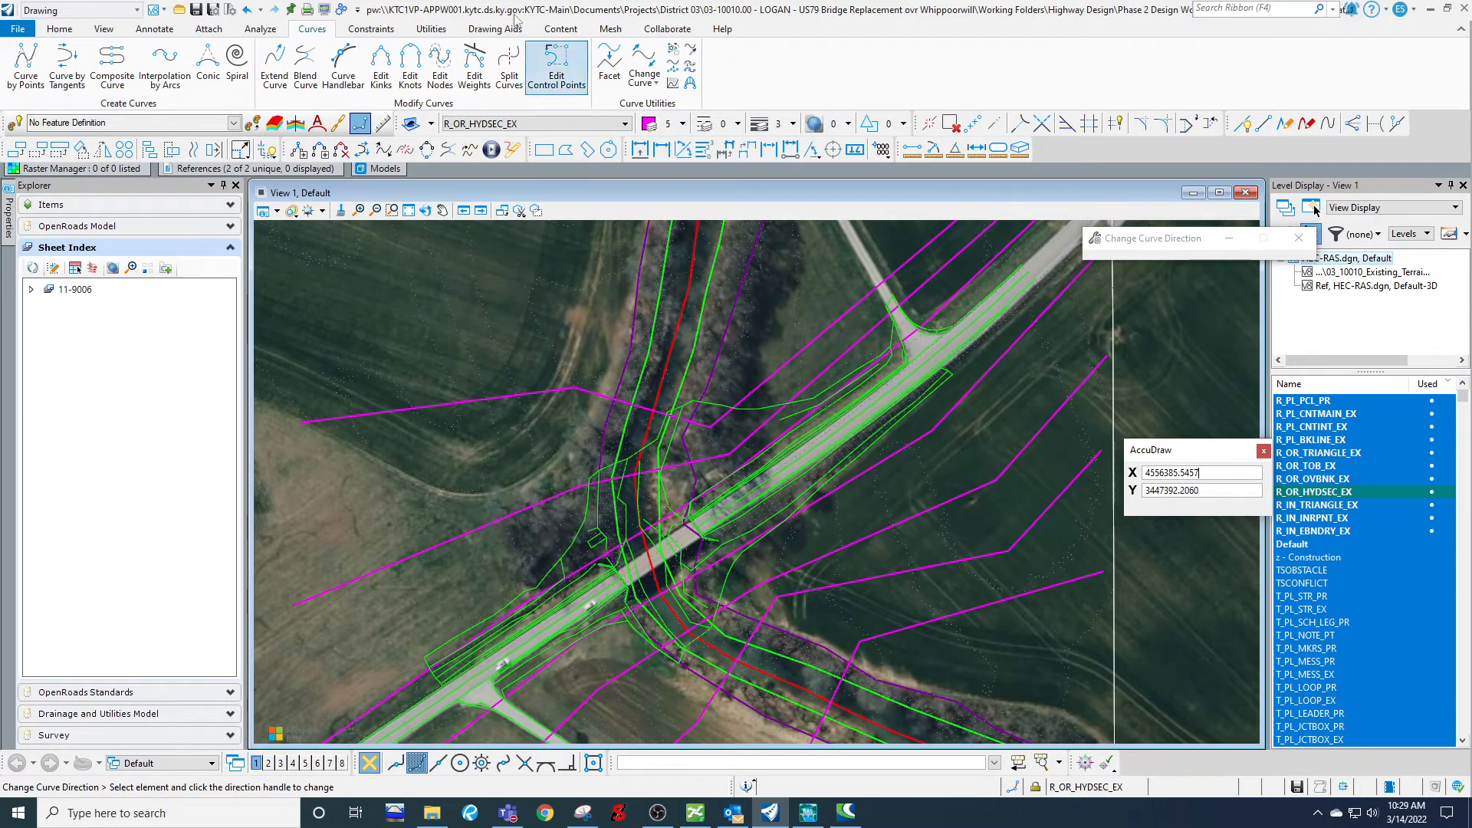
# Back in the OpenRoads Modeling workflow, start new HEC-RAS data from the two most upstream cross section lines and the existing terrain.
pyautogui.click(92, 10)
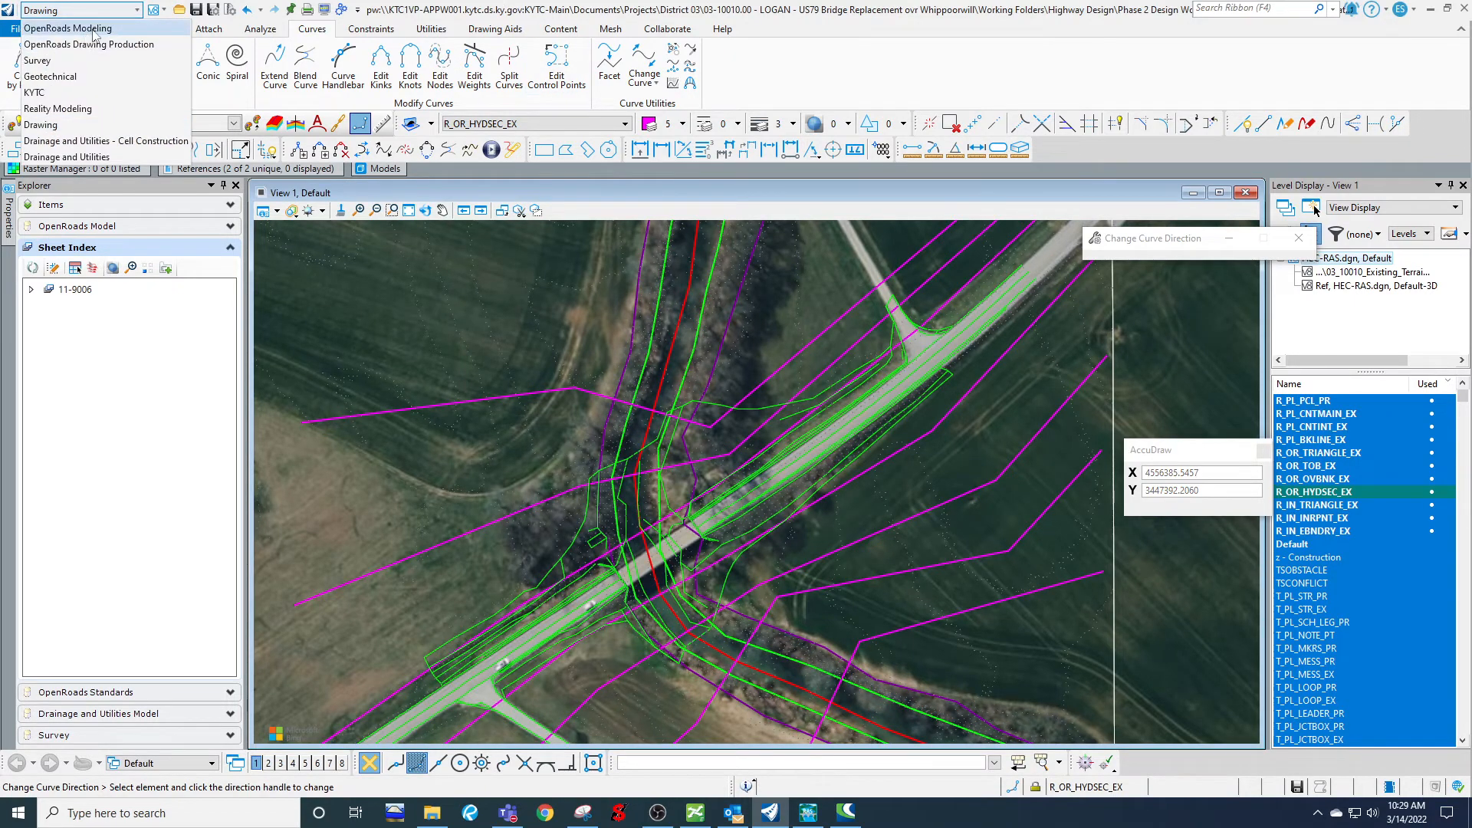
pyautogui.click(93, 31)
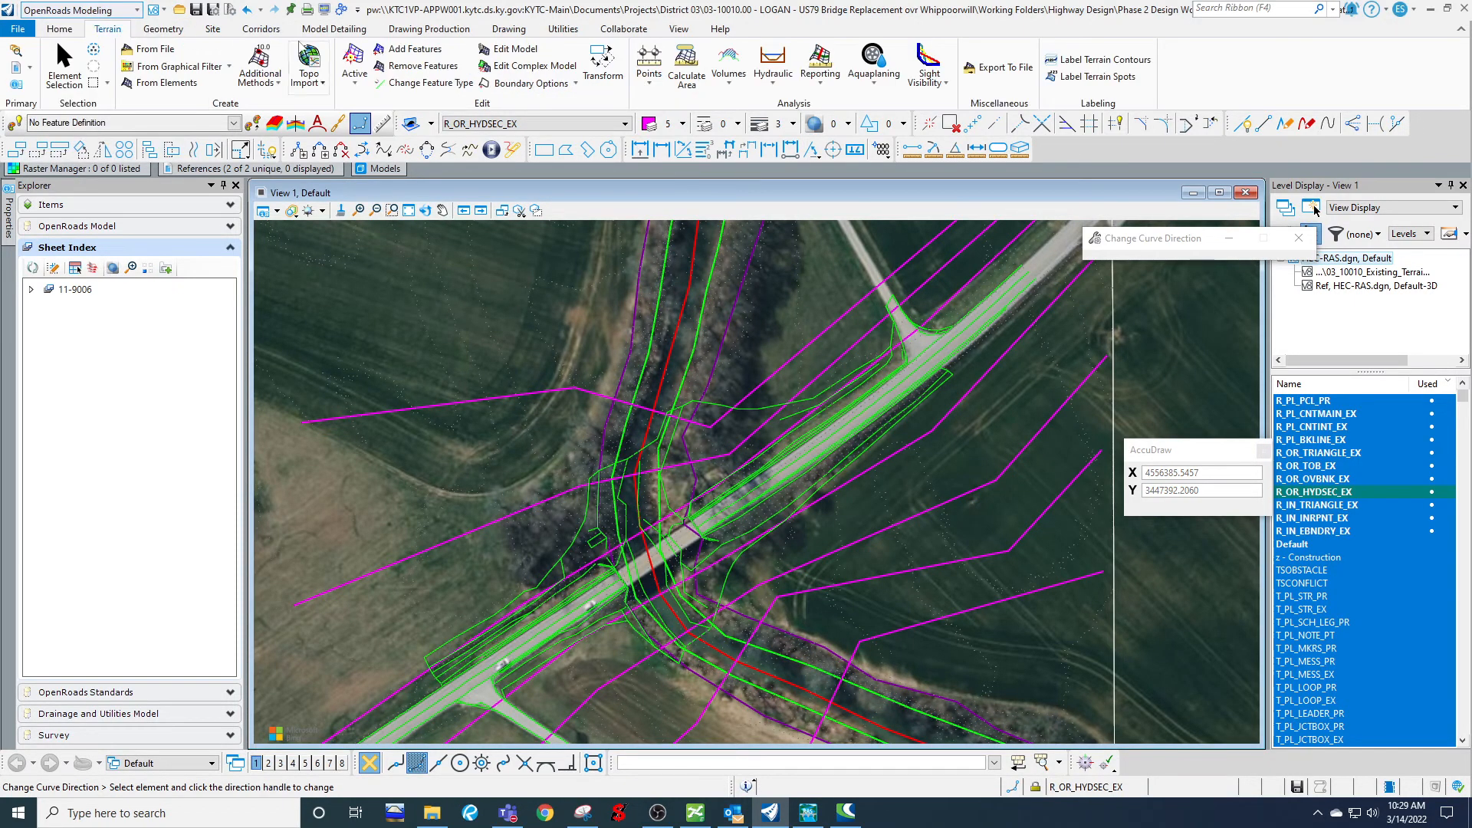
pyautogui.click(780, 57)
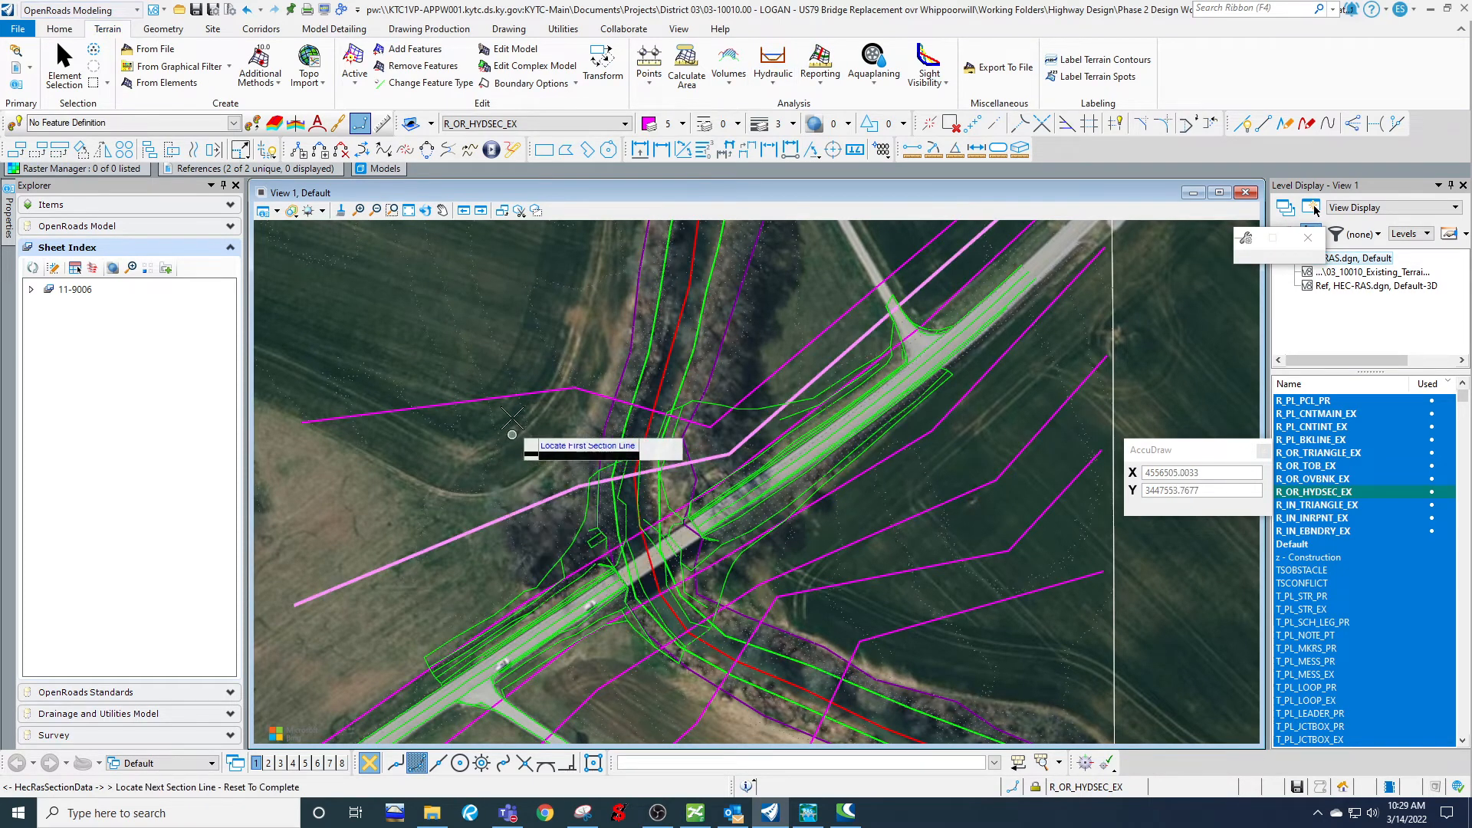
pyautogui.click(523, 395)
pyautogui.rightClick(632, 336)
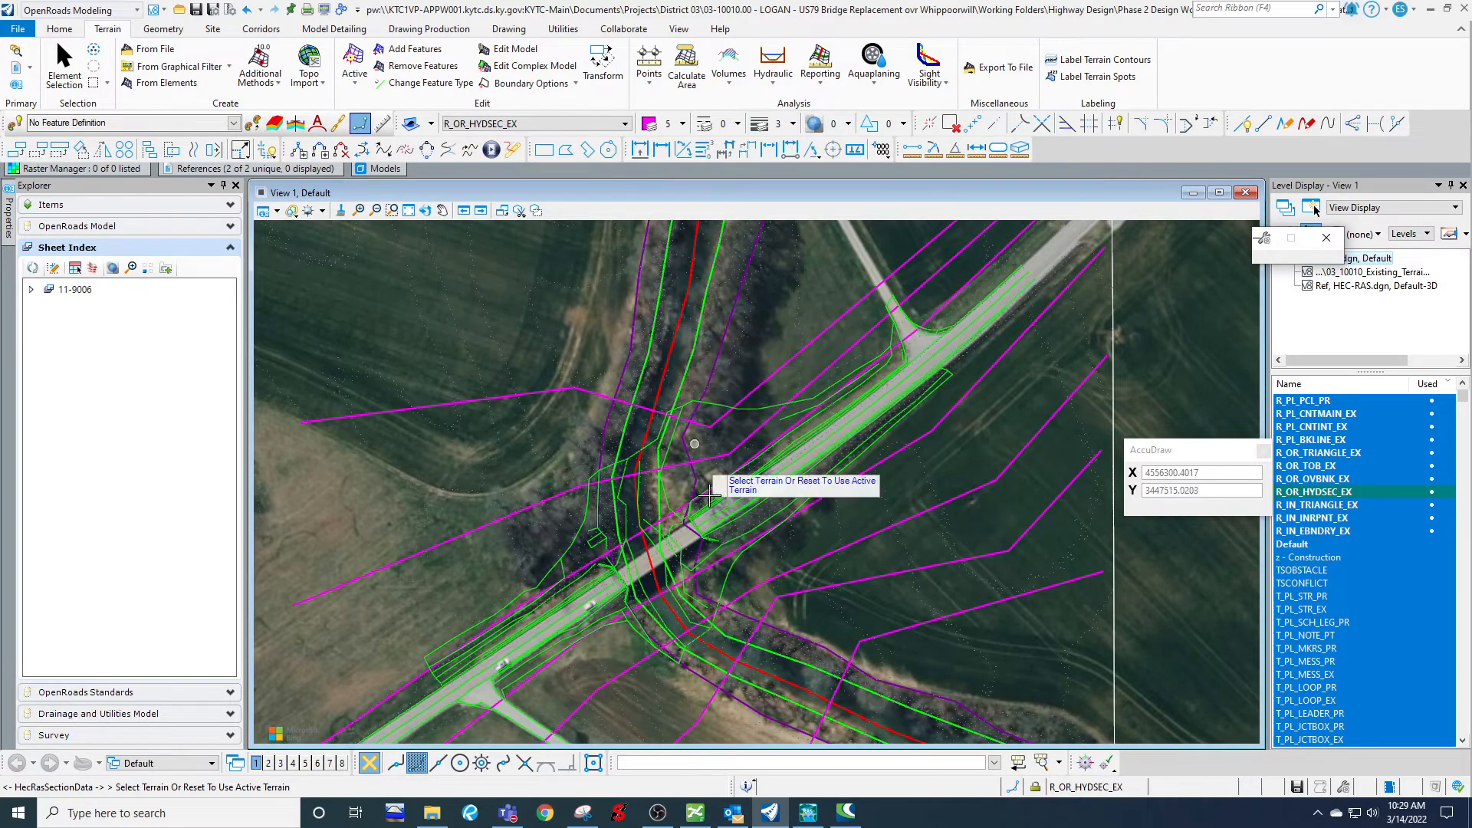
pyautogui.click(1112, 472)
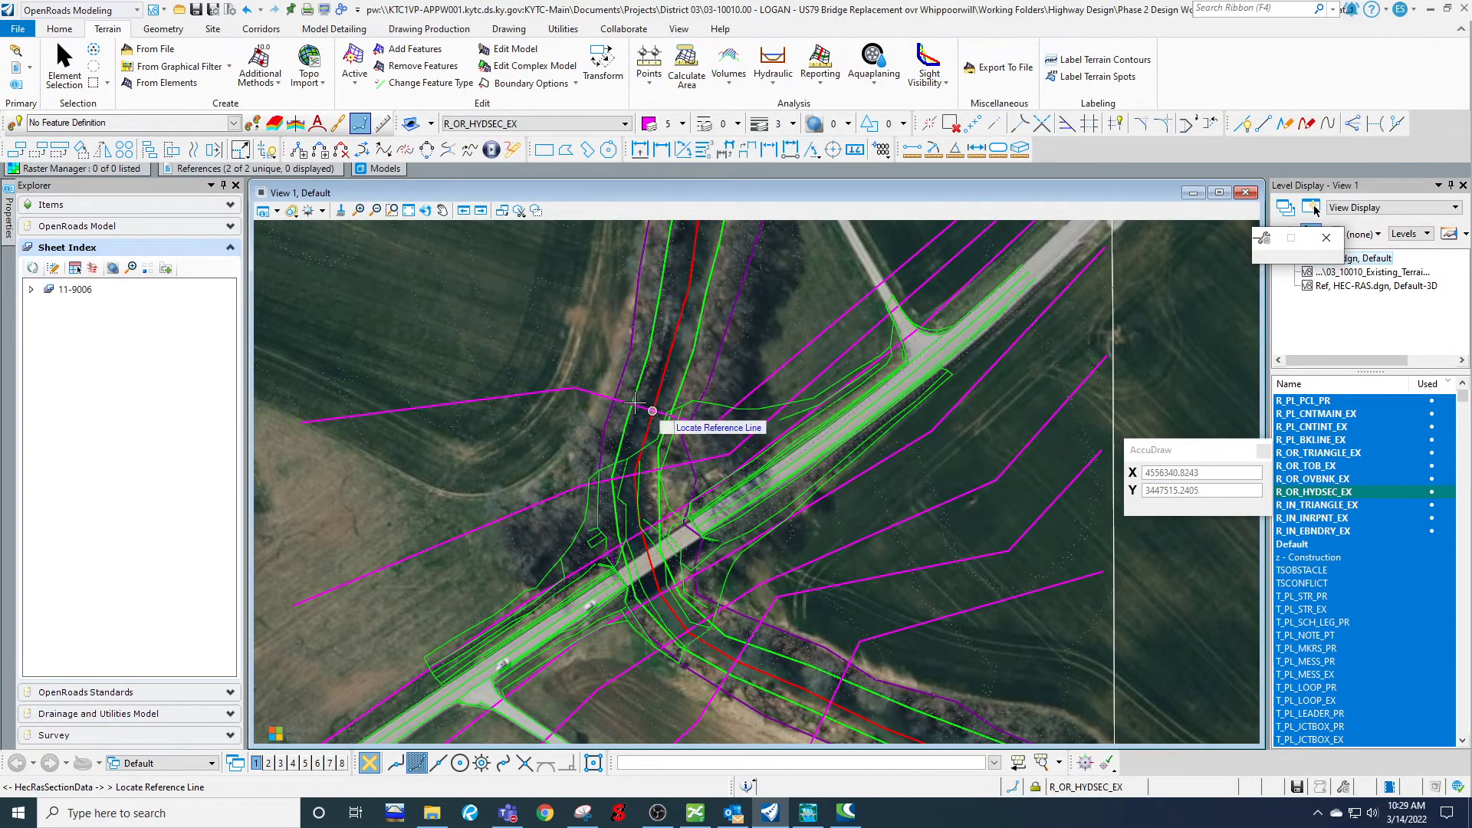
# Assign the red creek centerline as reference line, the purple lines as left and right overbanks, and the green lines as banks.
pyautogui.click(651, 379)
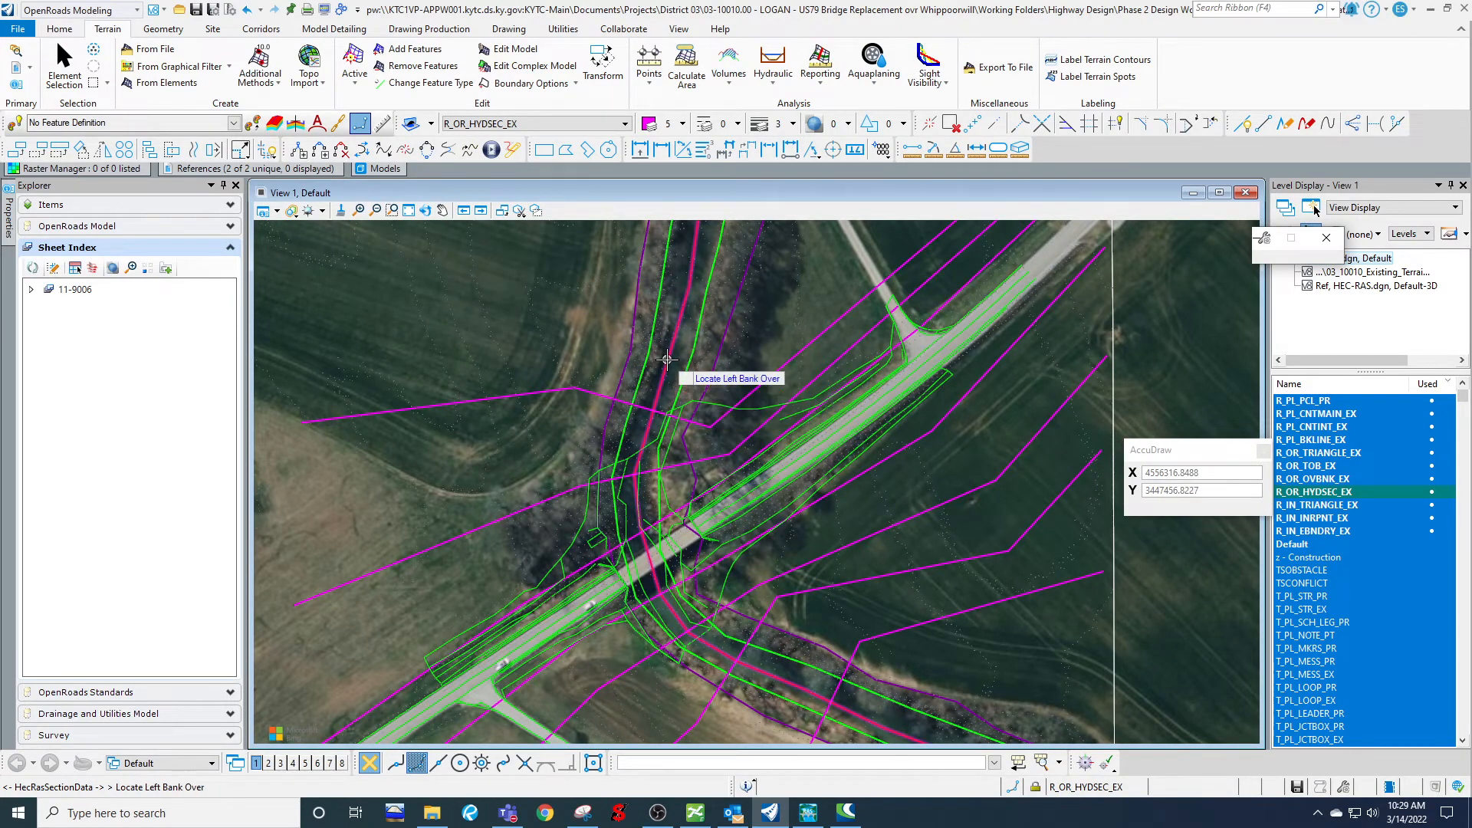
pyautogui.click(626, 359)
pyautogui.click(647, 358)
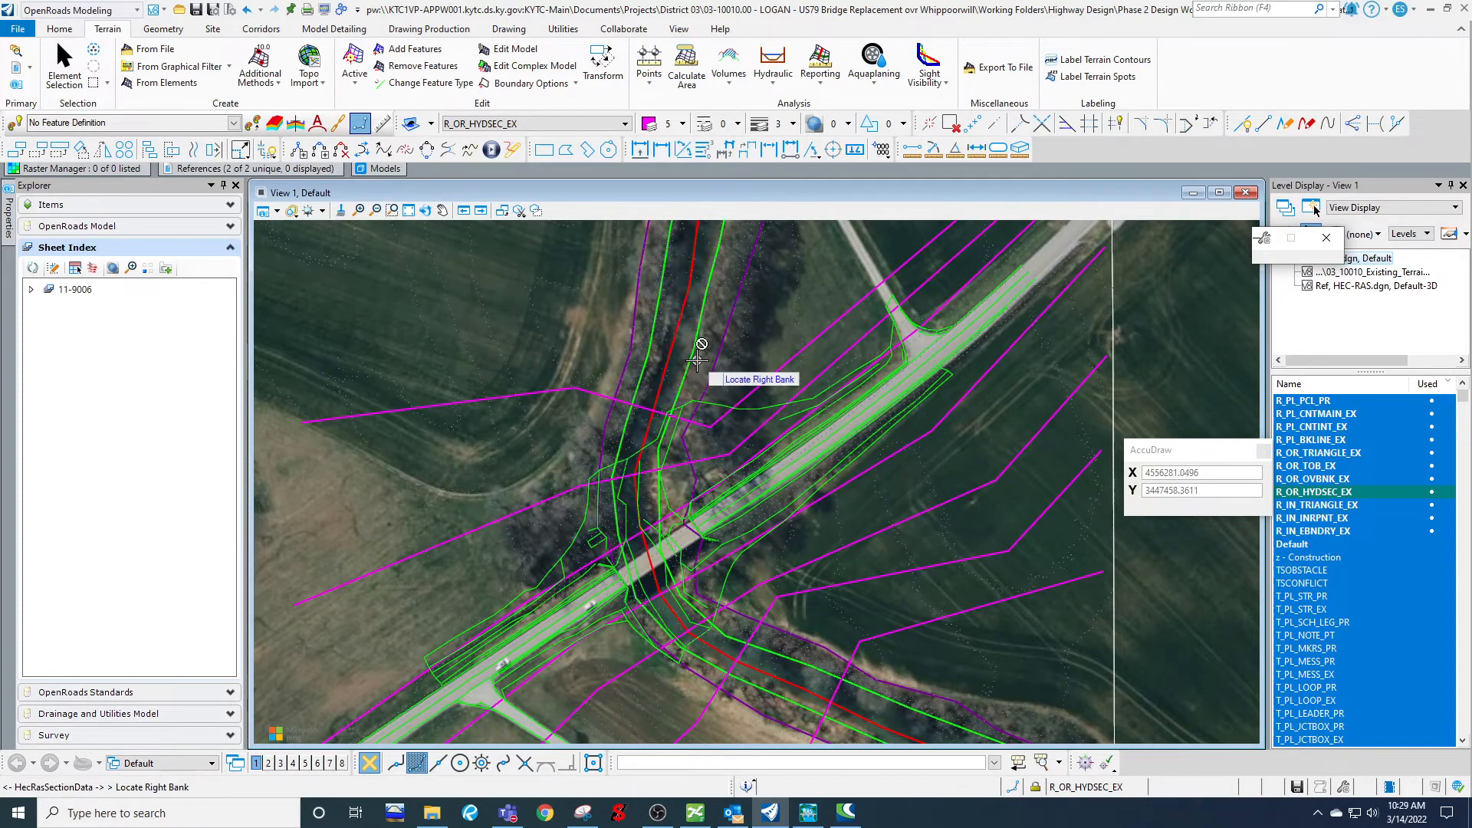
pyautogui.click(699, 360)
pyautogui.click(717, 357)
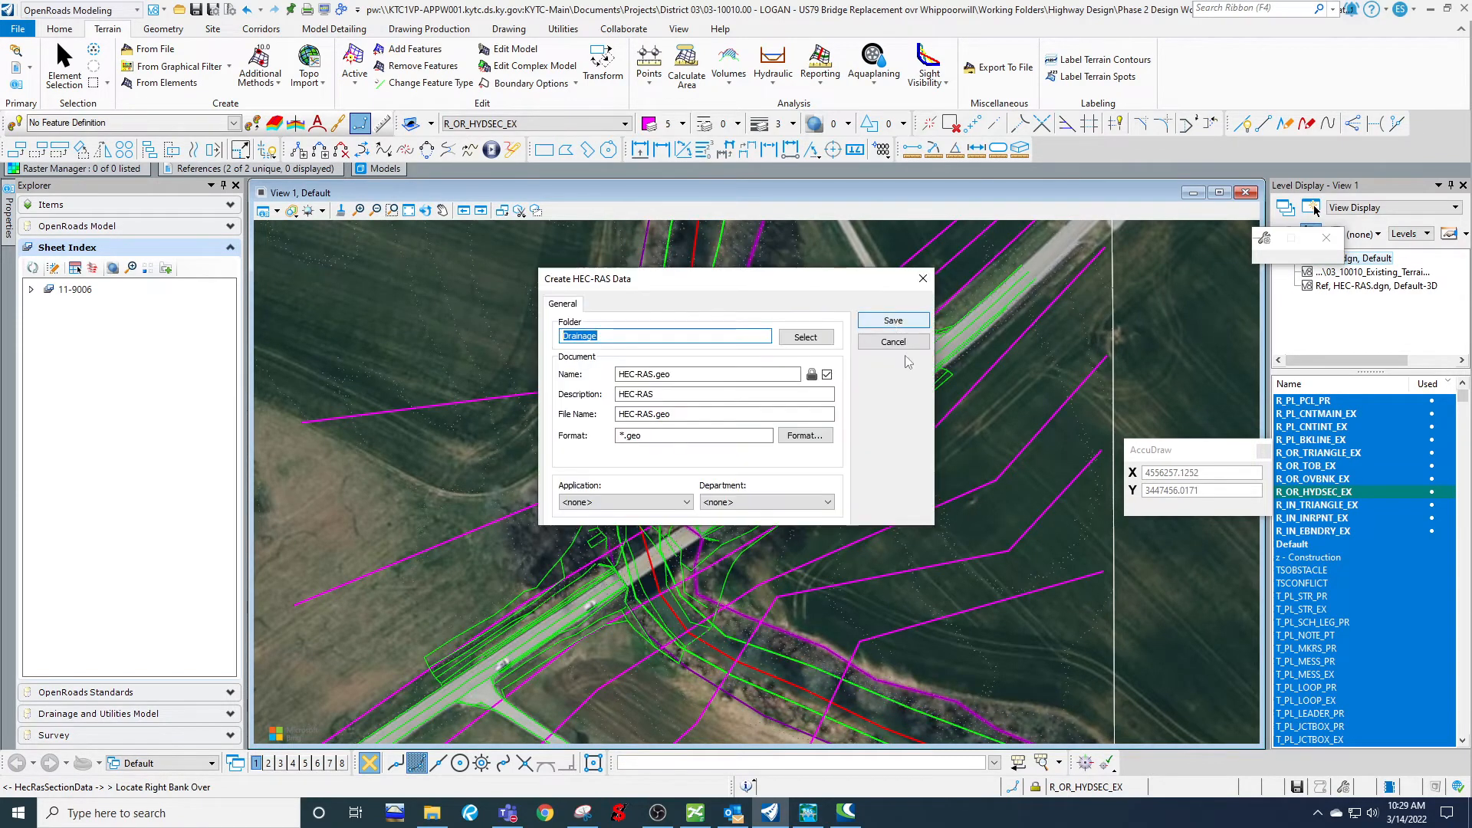
# Save the HEC-RAS data as Video Missing Section 2.geo in the Desktop folder.
pyautogui.click(893, 321)
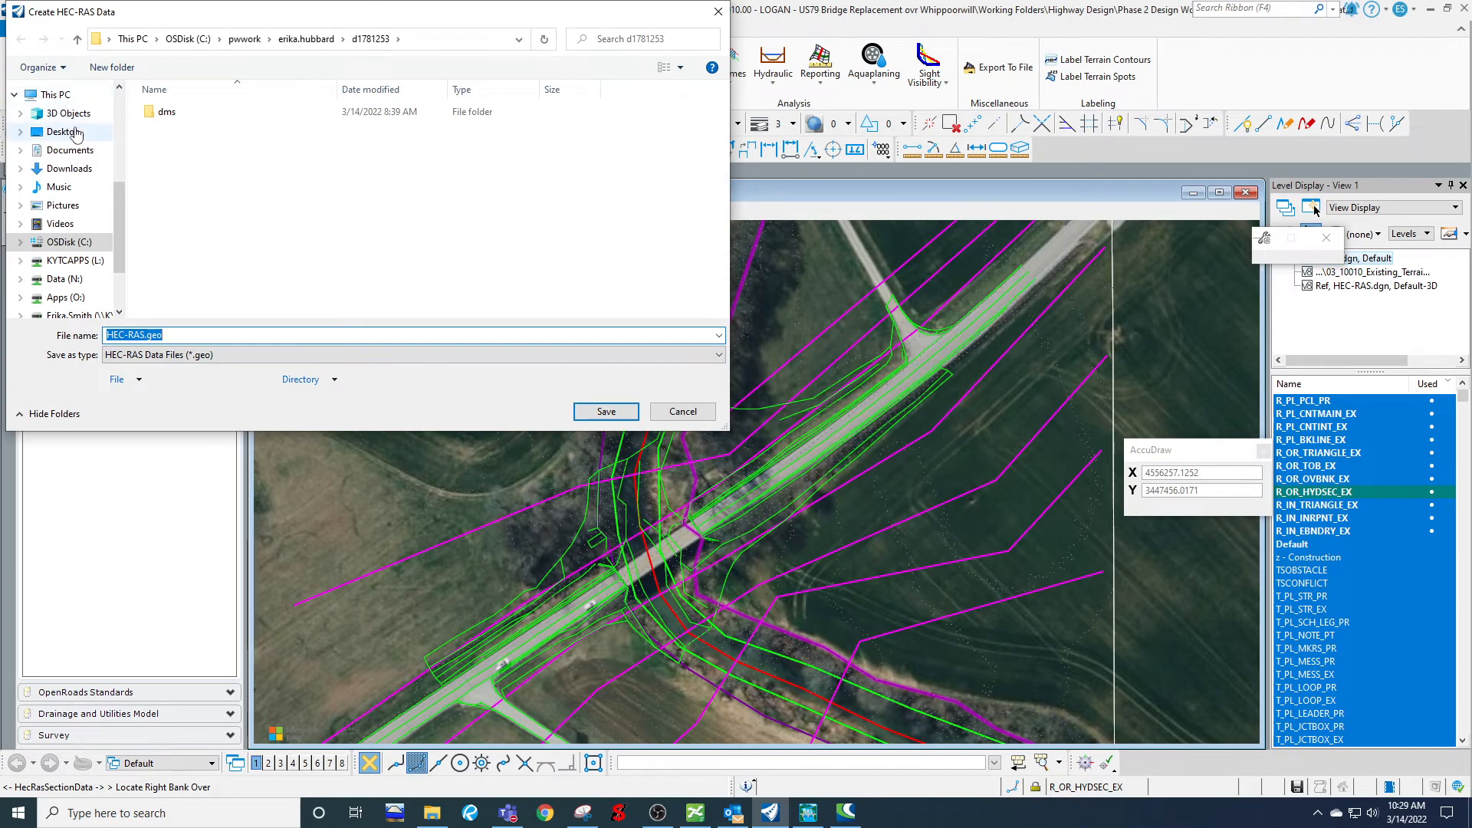
pyautogui.click(63, 132)
pyautogui.scroll(-1, 416, 282)
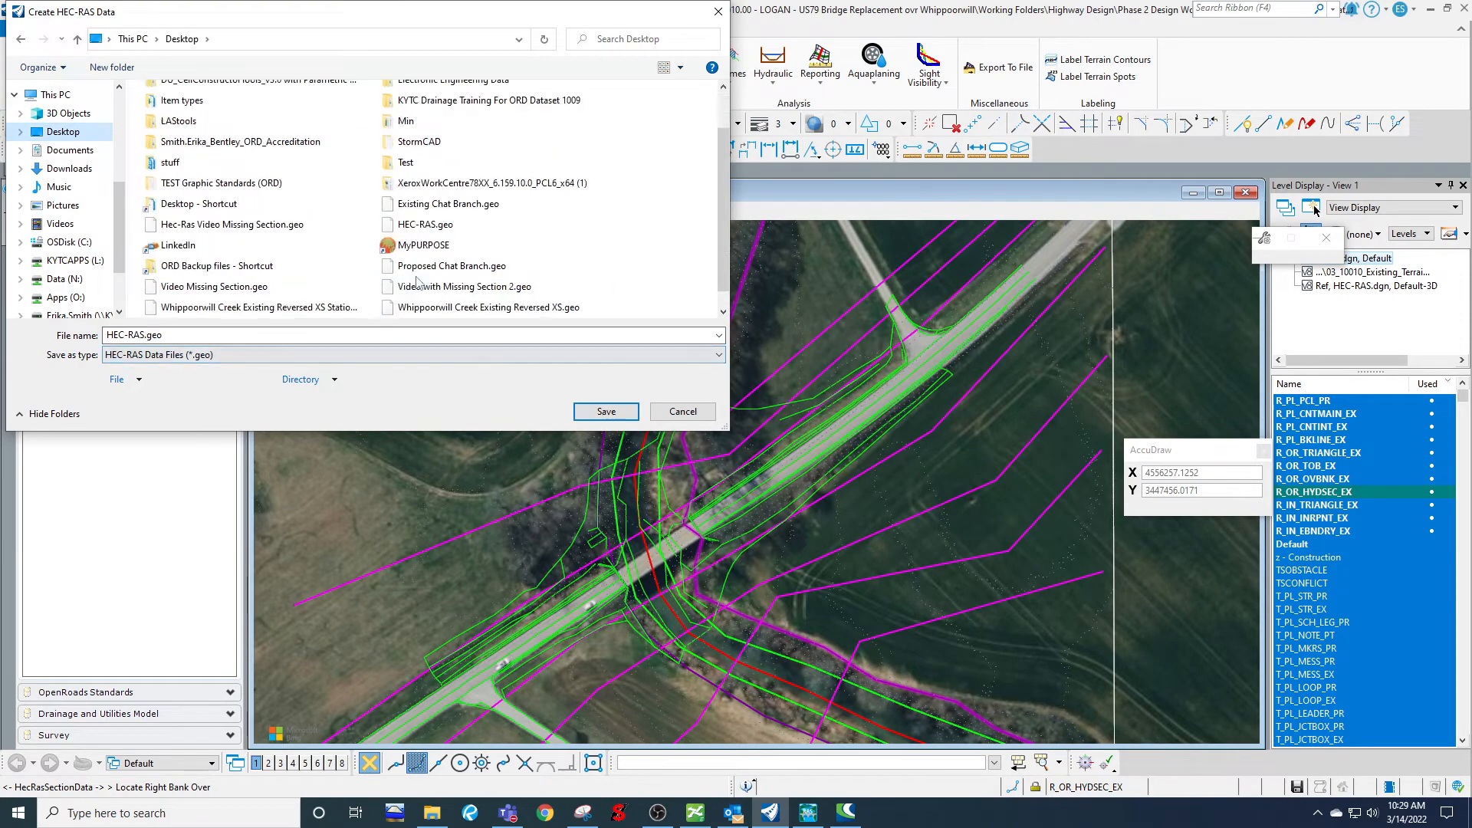
pyautogui.scroll(-1, 239, 289)
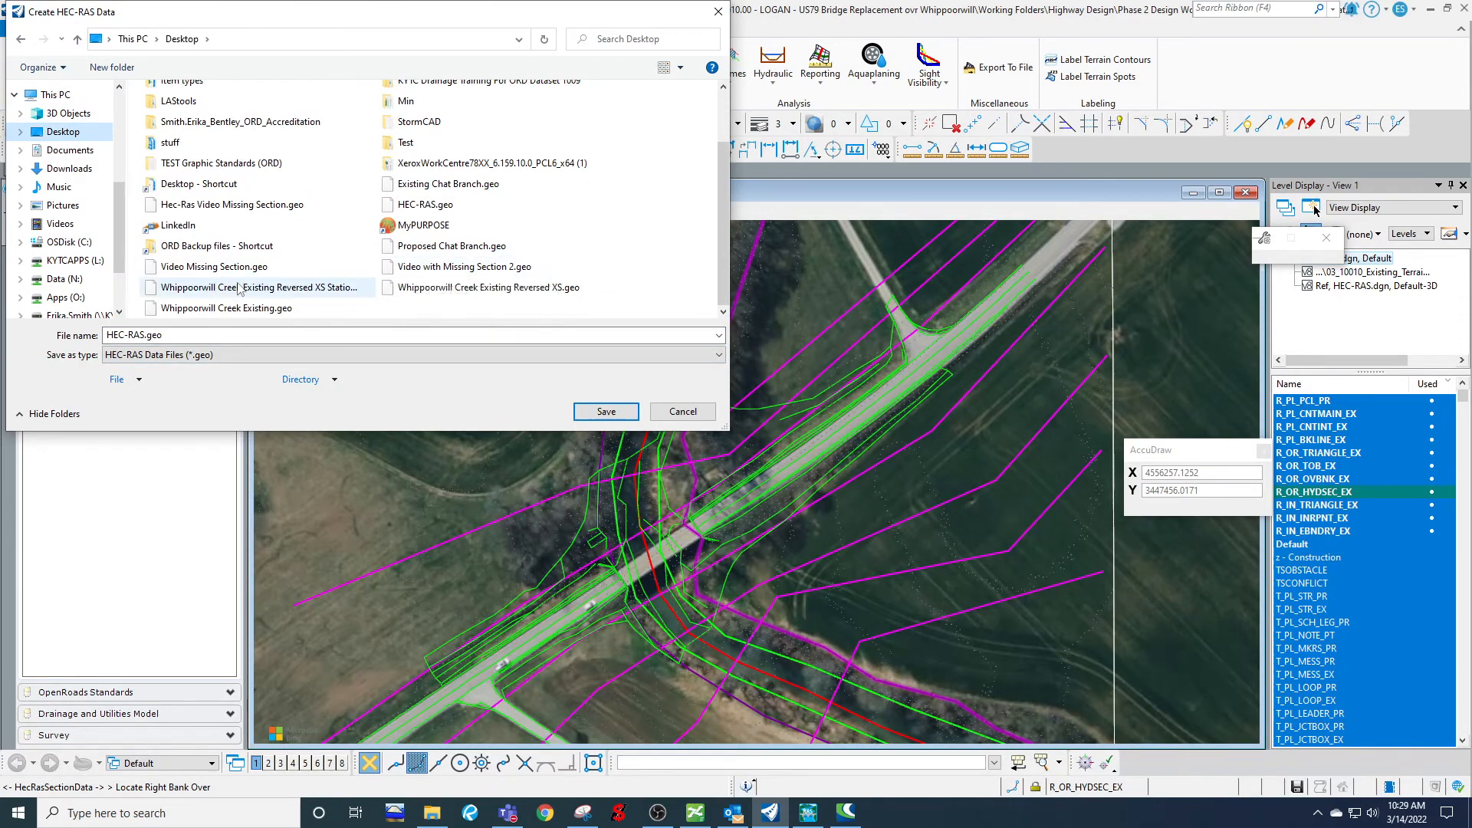
pyautogui.click(242, 268)
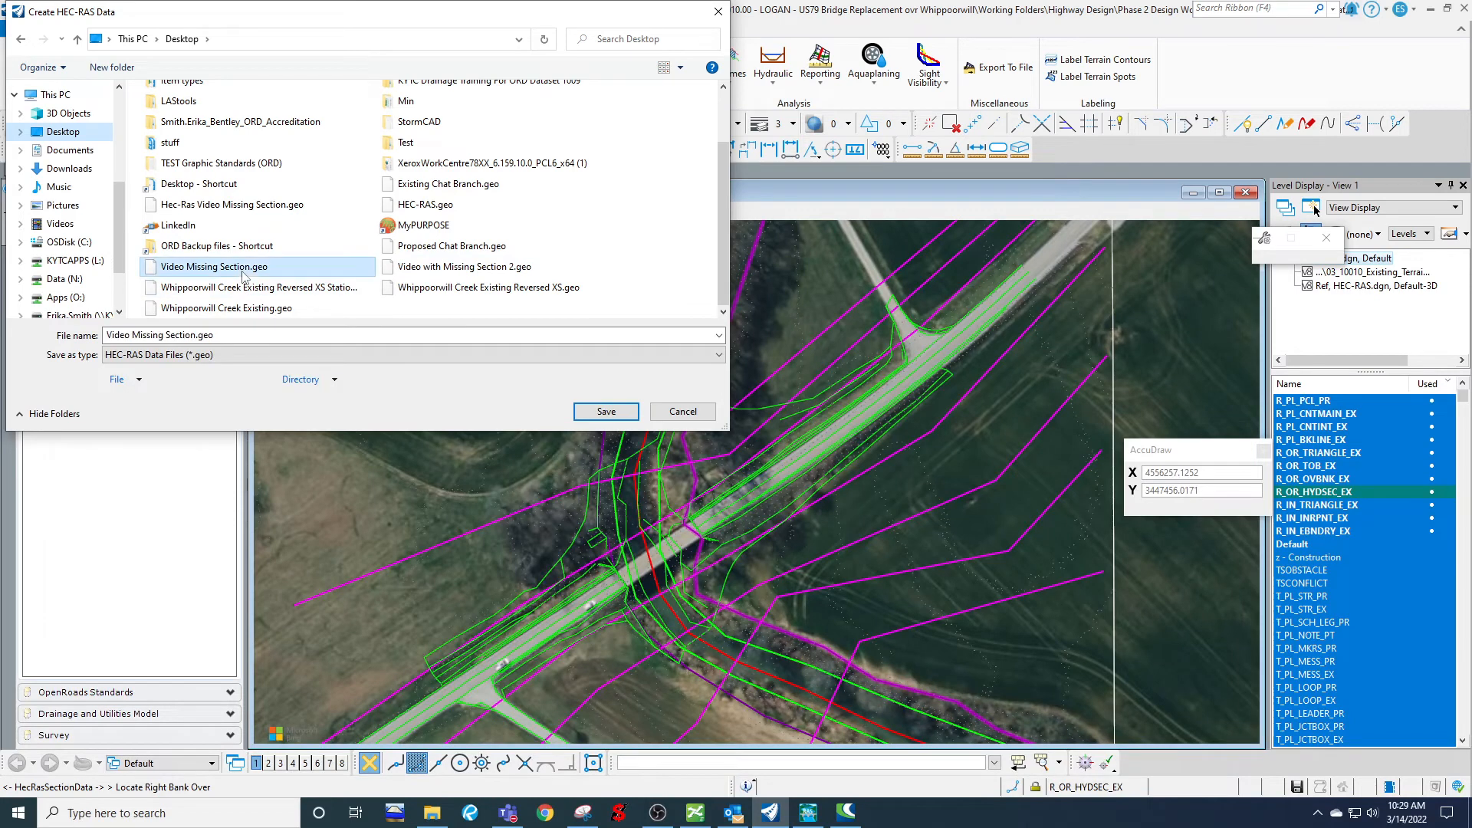
pyautogui.click(200, 335)
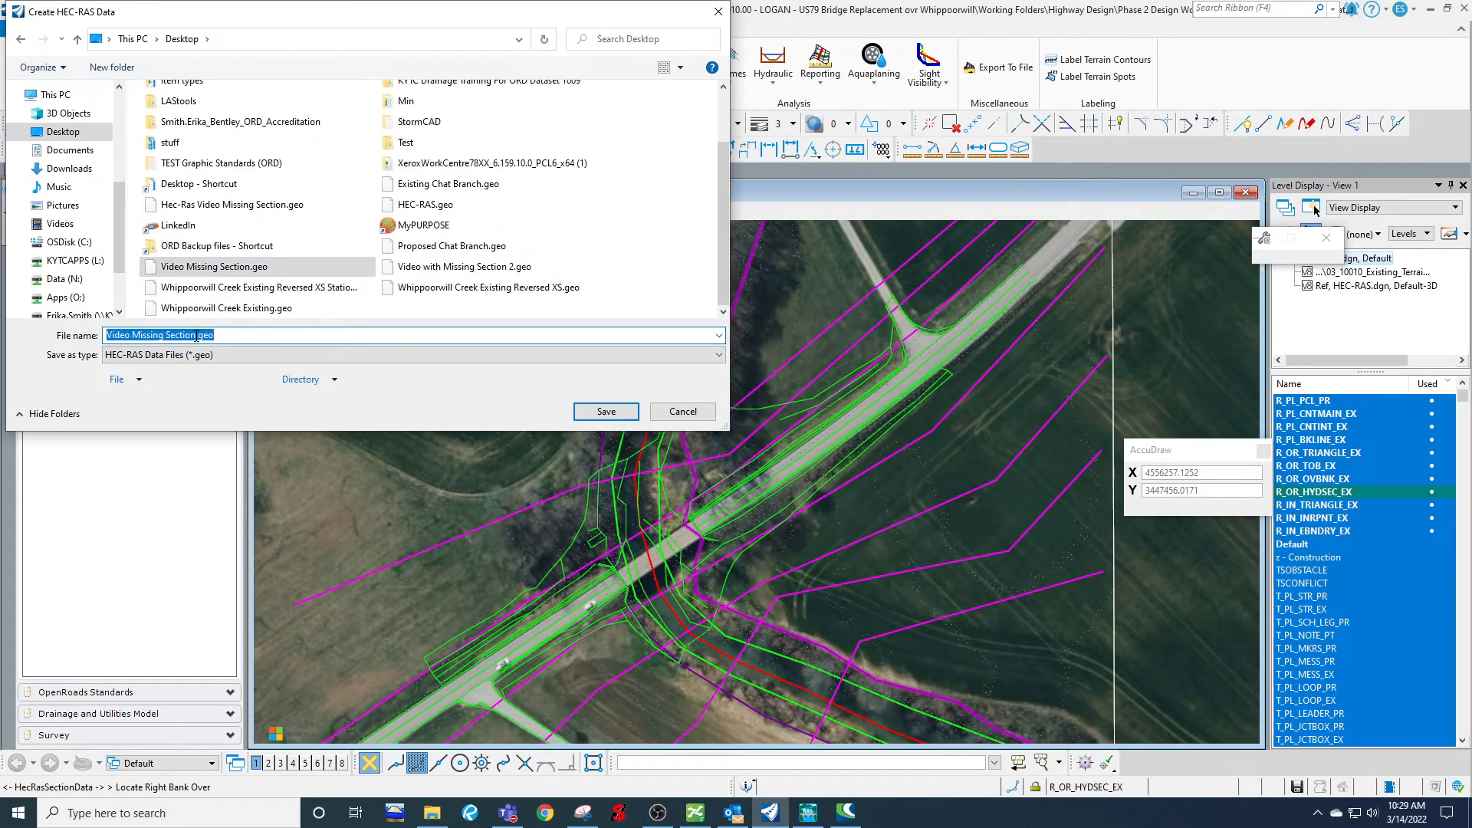
pyautogui.click(196, 335)
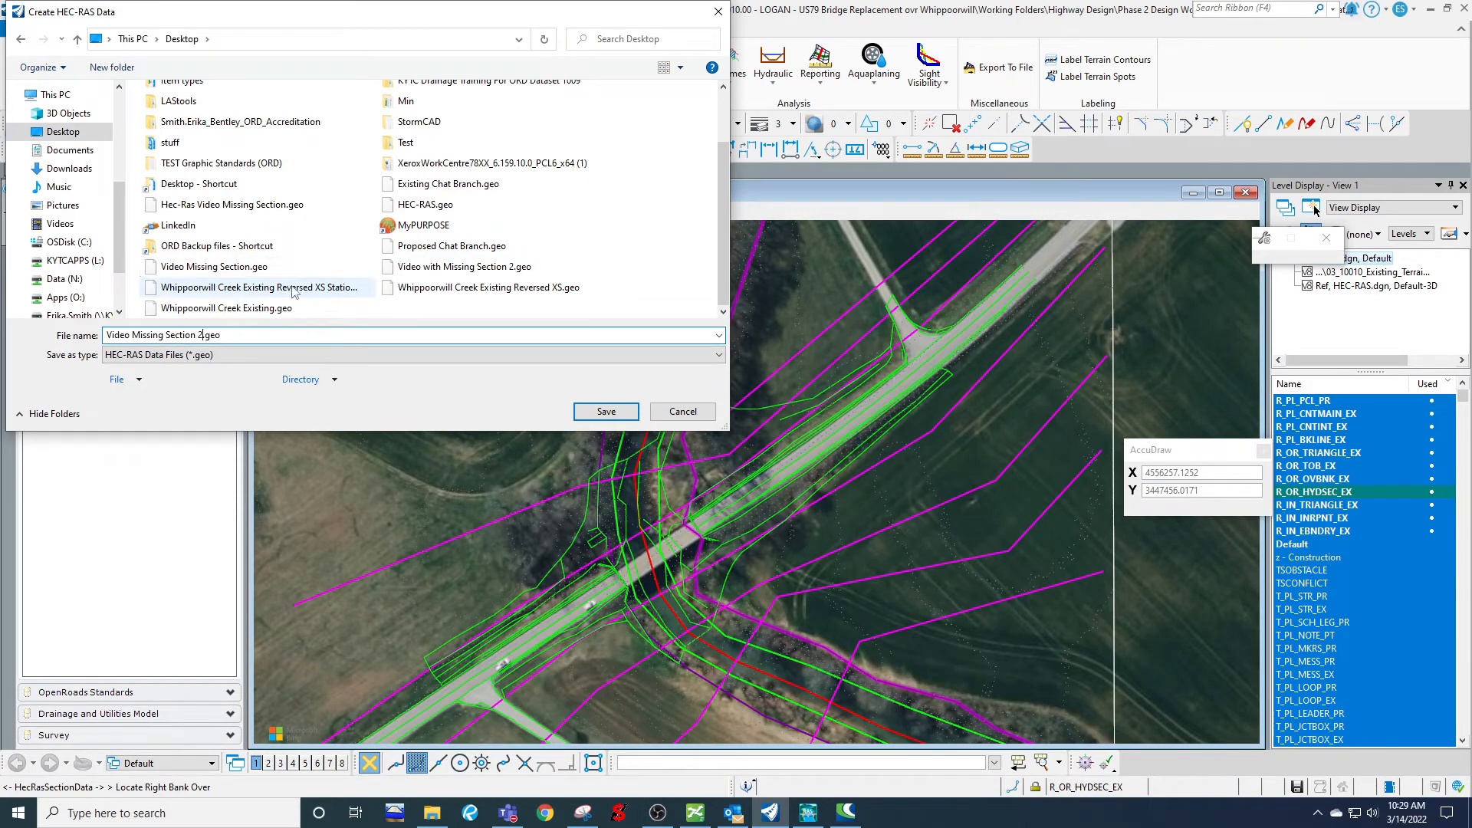
pyautogui.click(623, 414)
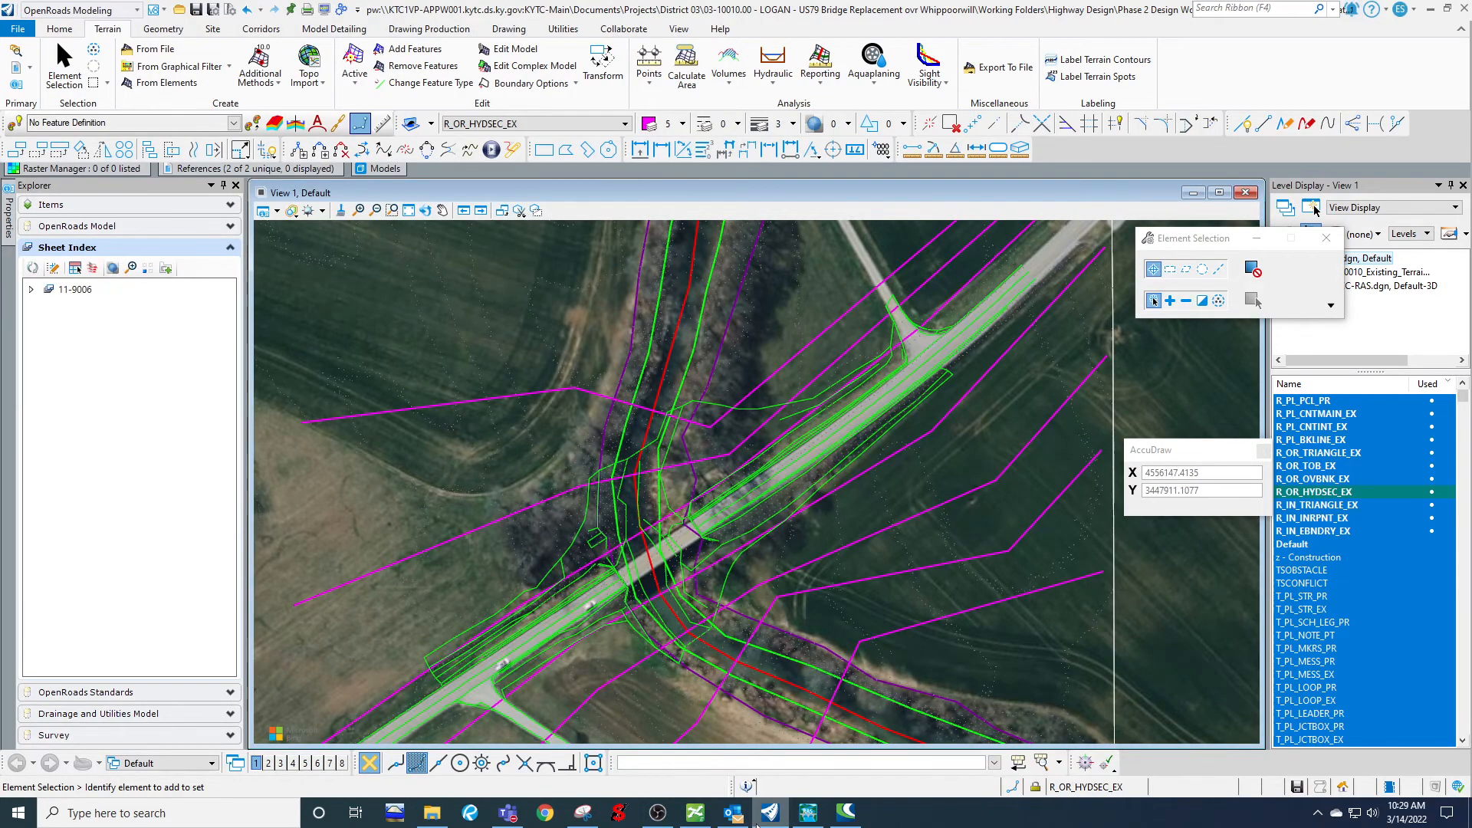
# Switch to the HEC-RAS Geometric Data editor and start importing geometry data in GIS format.
pyautogui.click(759, 822)
pyautogui.click(597, 184)
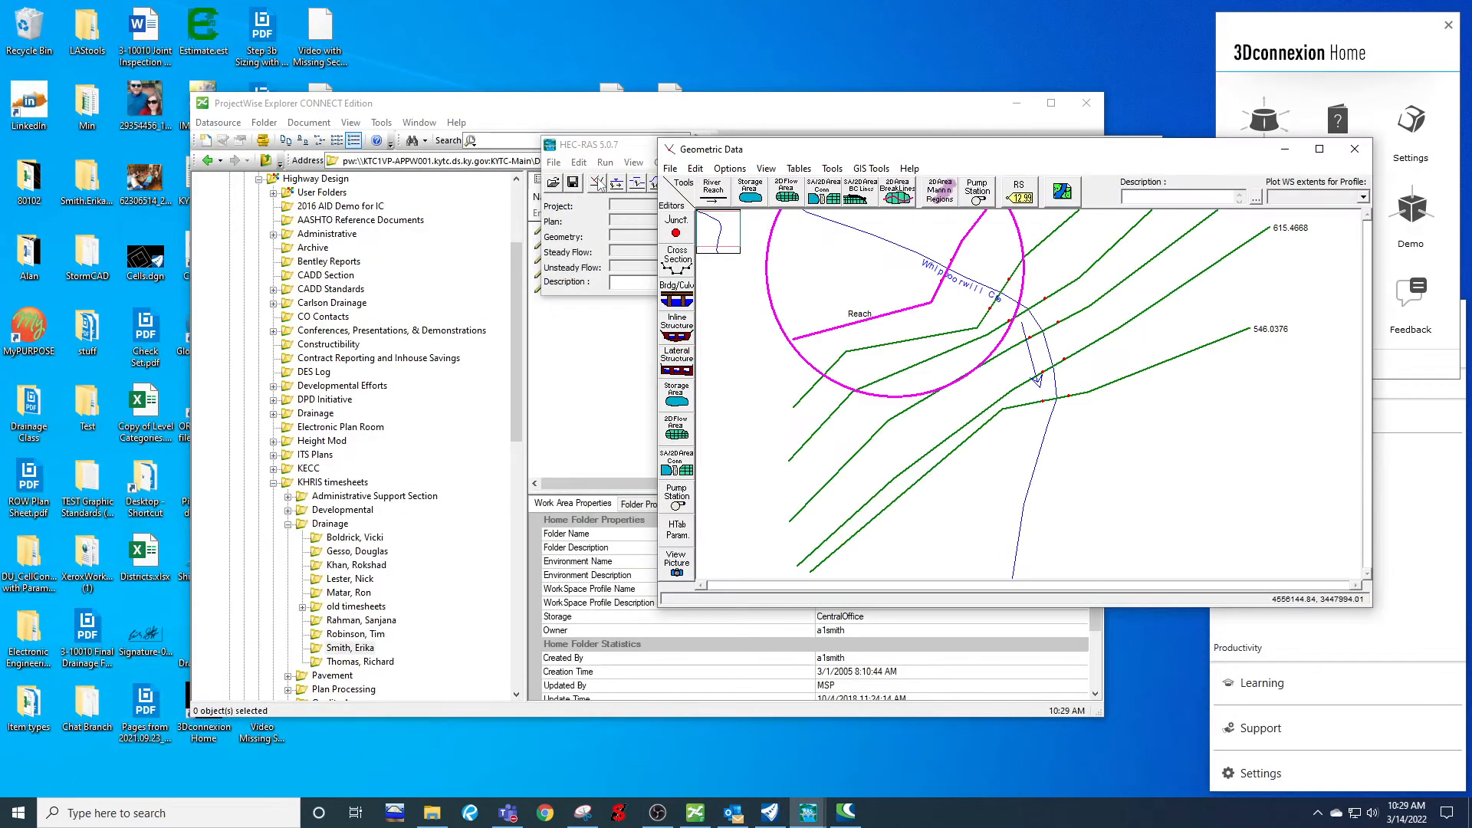
pyautogui.moveTo(1057, 171); pyautogui.dragTo(740, 169)
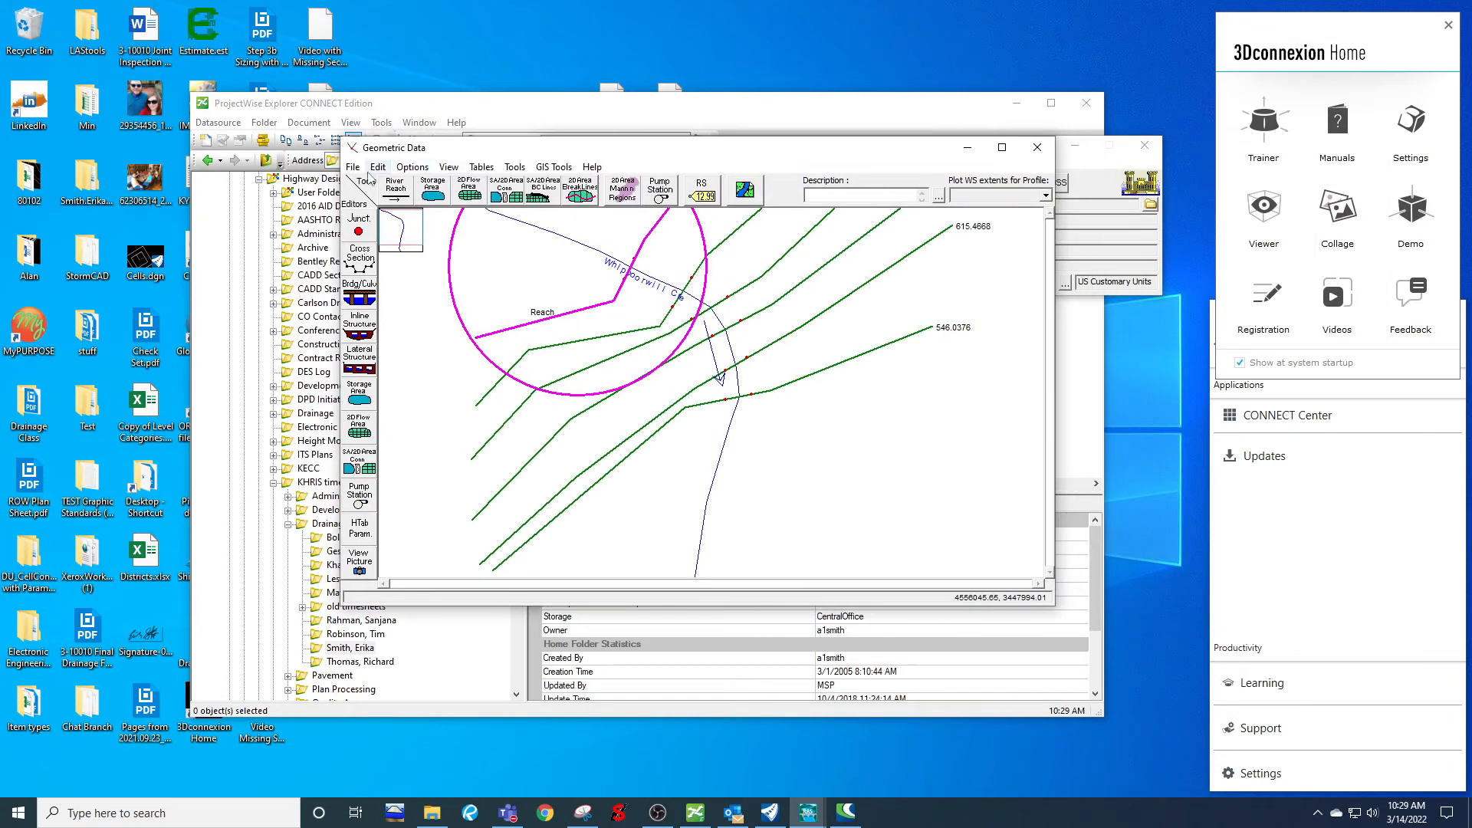
pyautogui.click(353, 168)
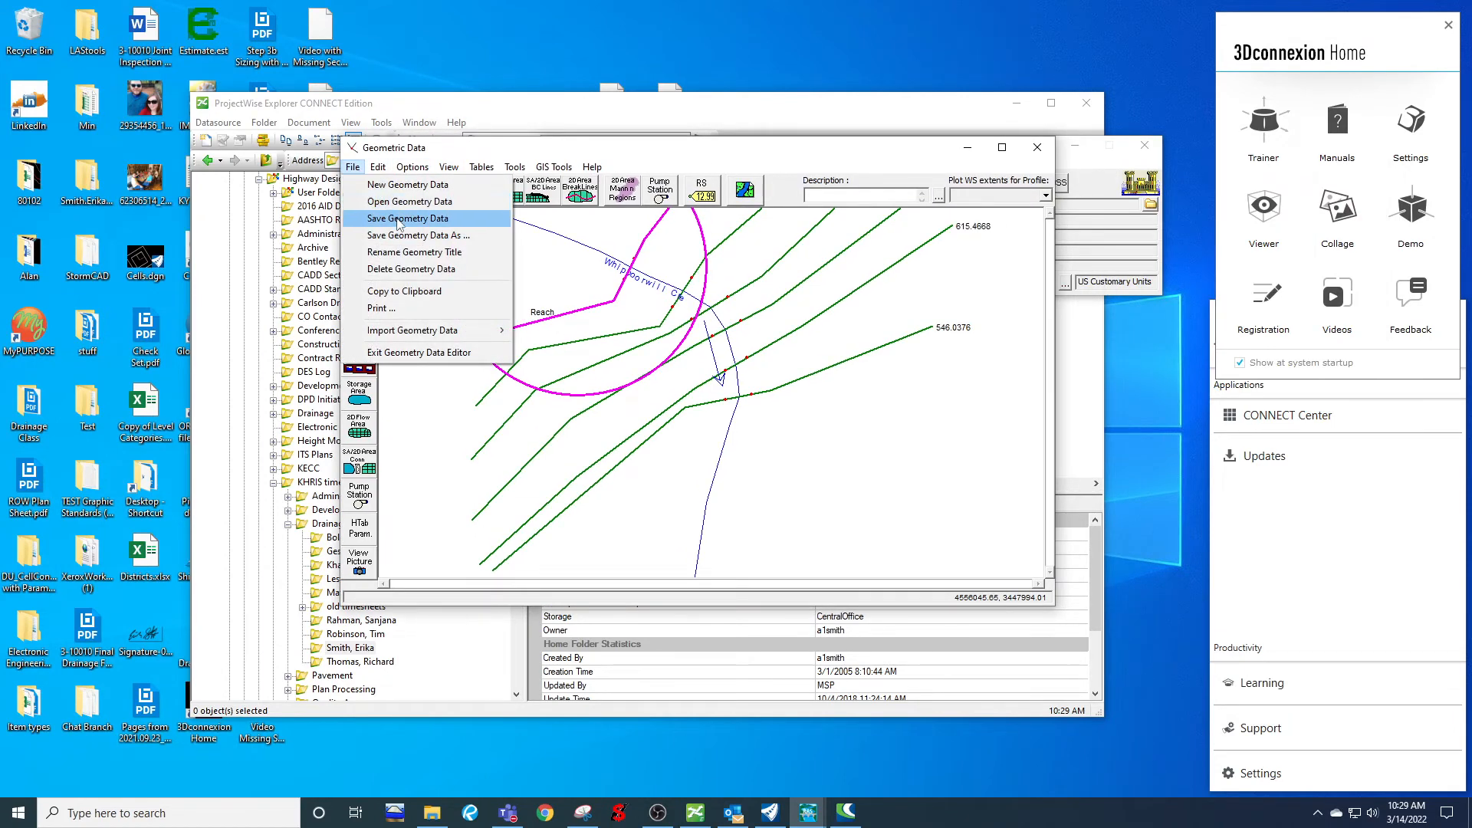
pyautogui.moveTo(430, 330)
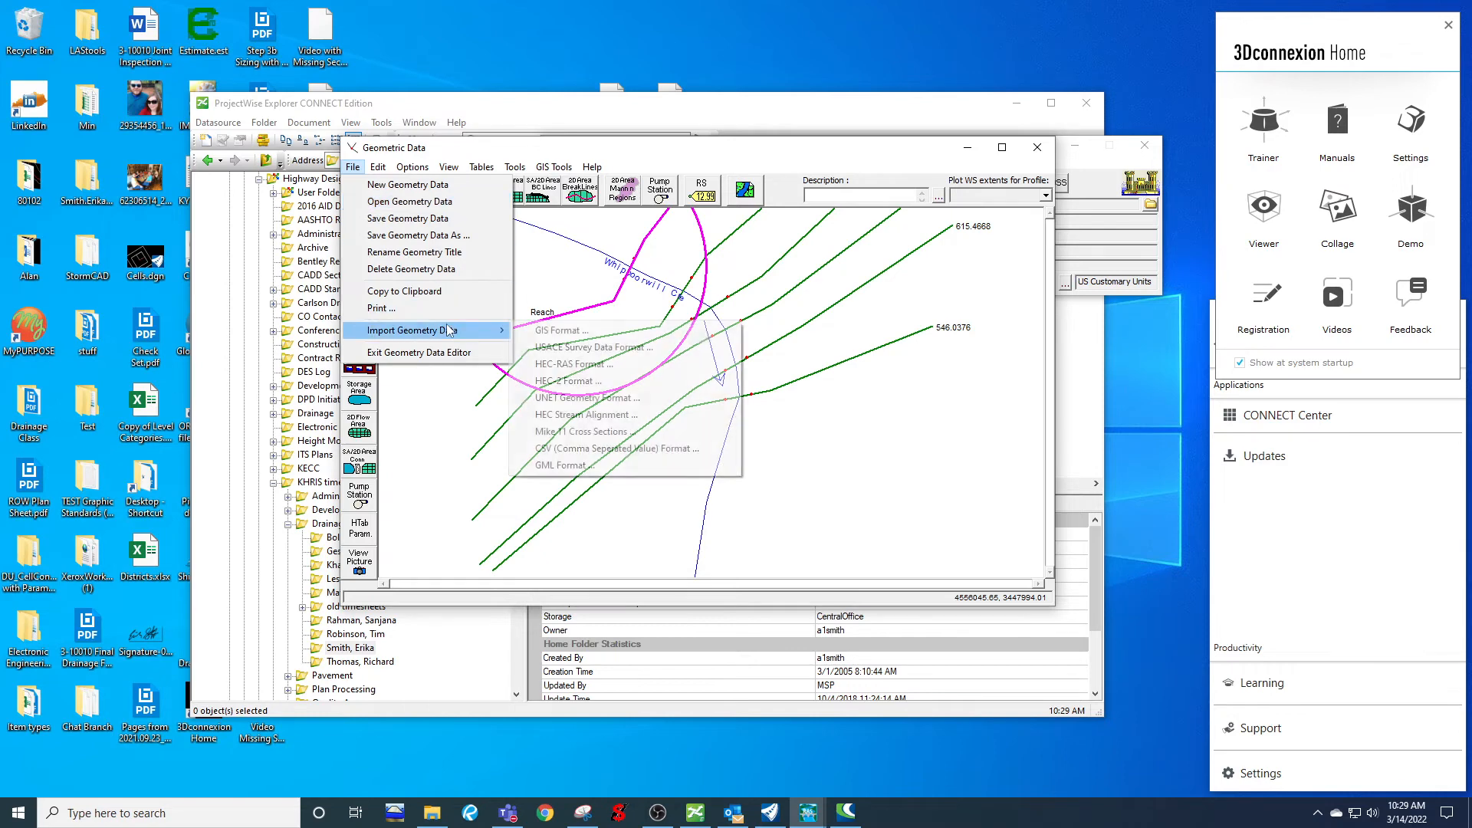
pyautogui.click(540, 330)
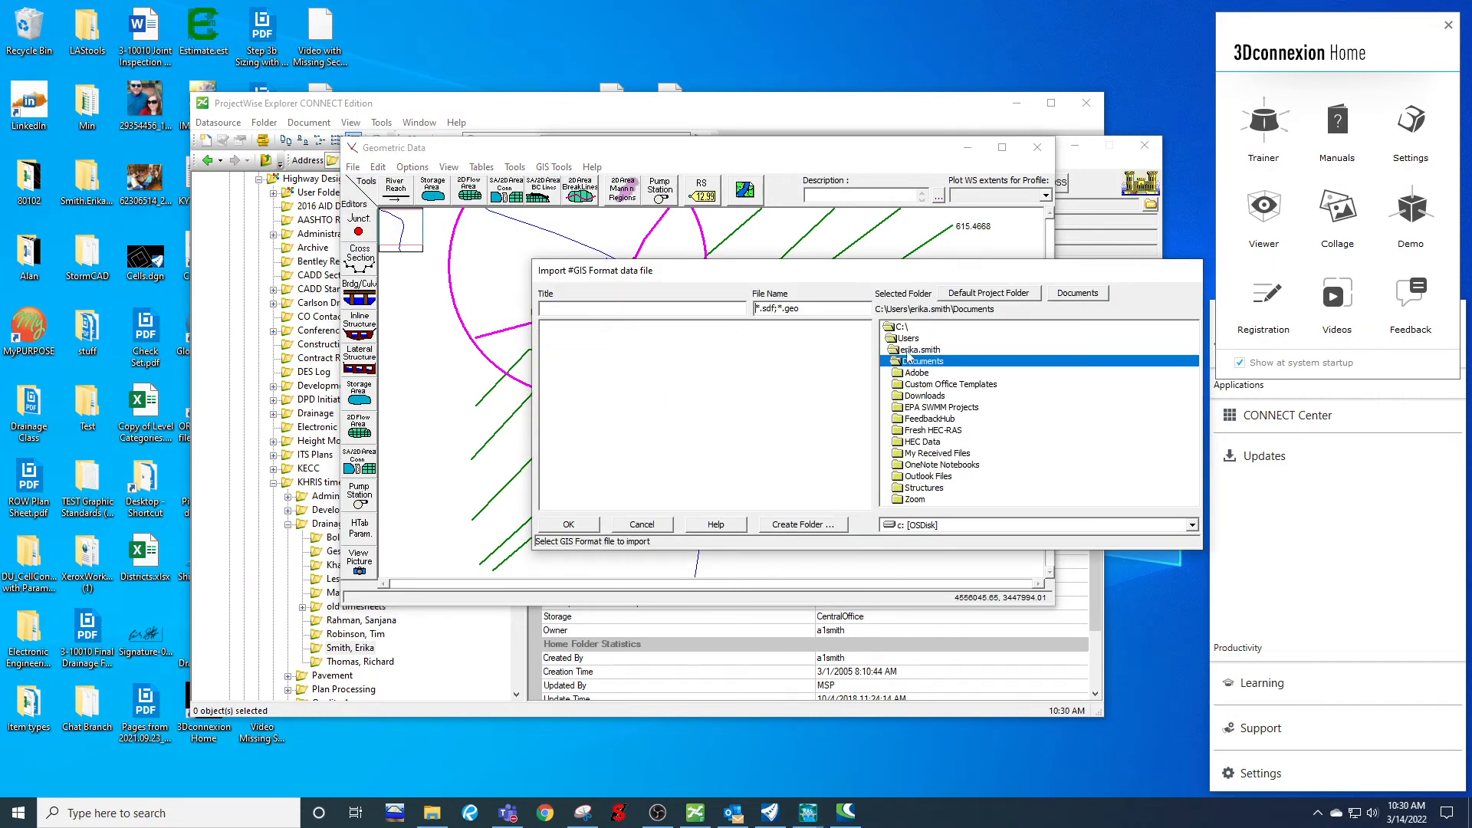
# Load Video Missing Section 2.geo from the Desktop folder as the GIS file to import.
pyautogui.doubleClick(916, 350)
pyautogui.doubleClick(929, 406)
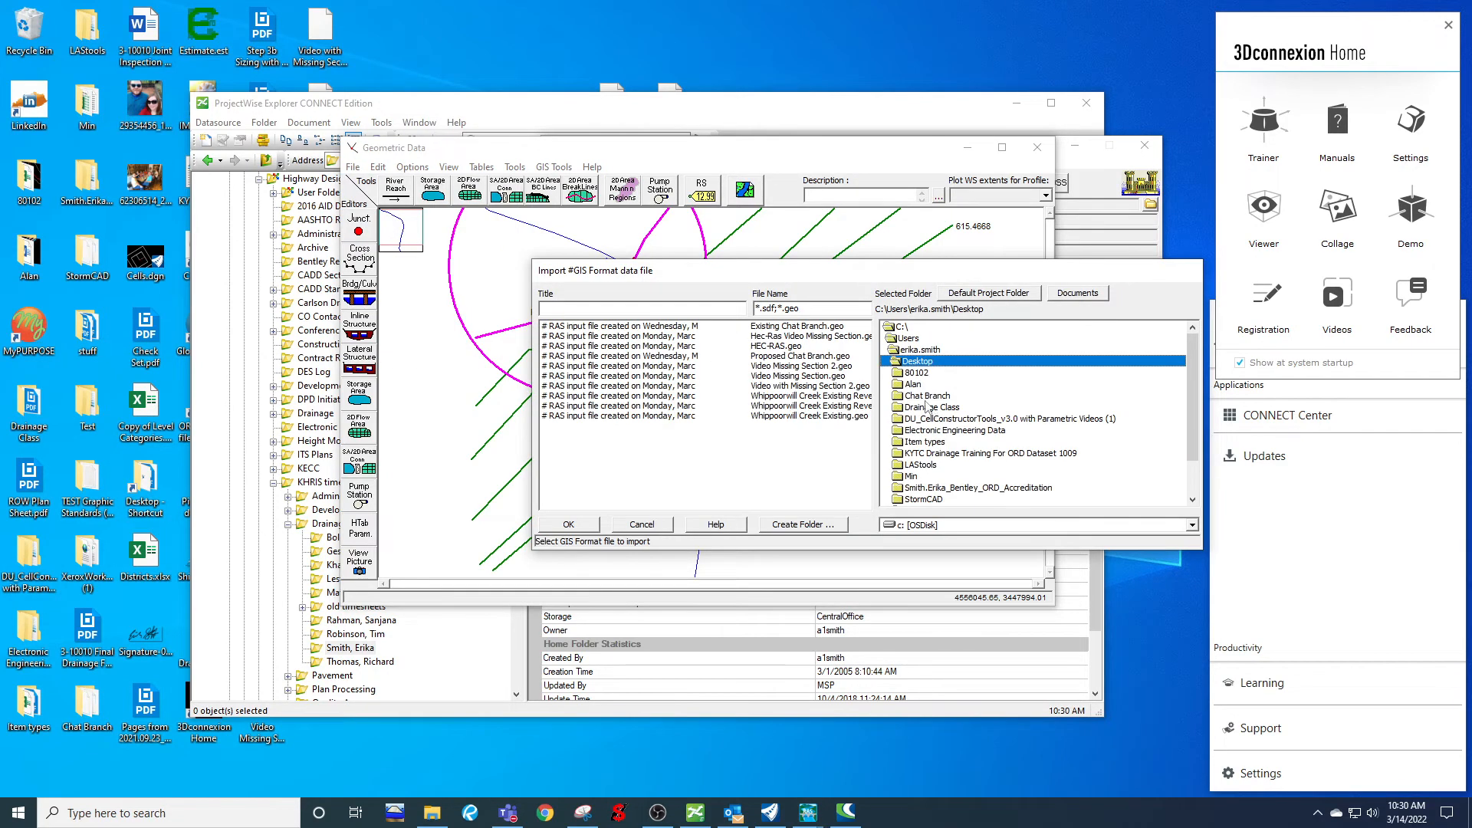
pyautogui.click(857, 366)
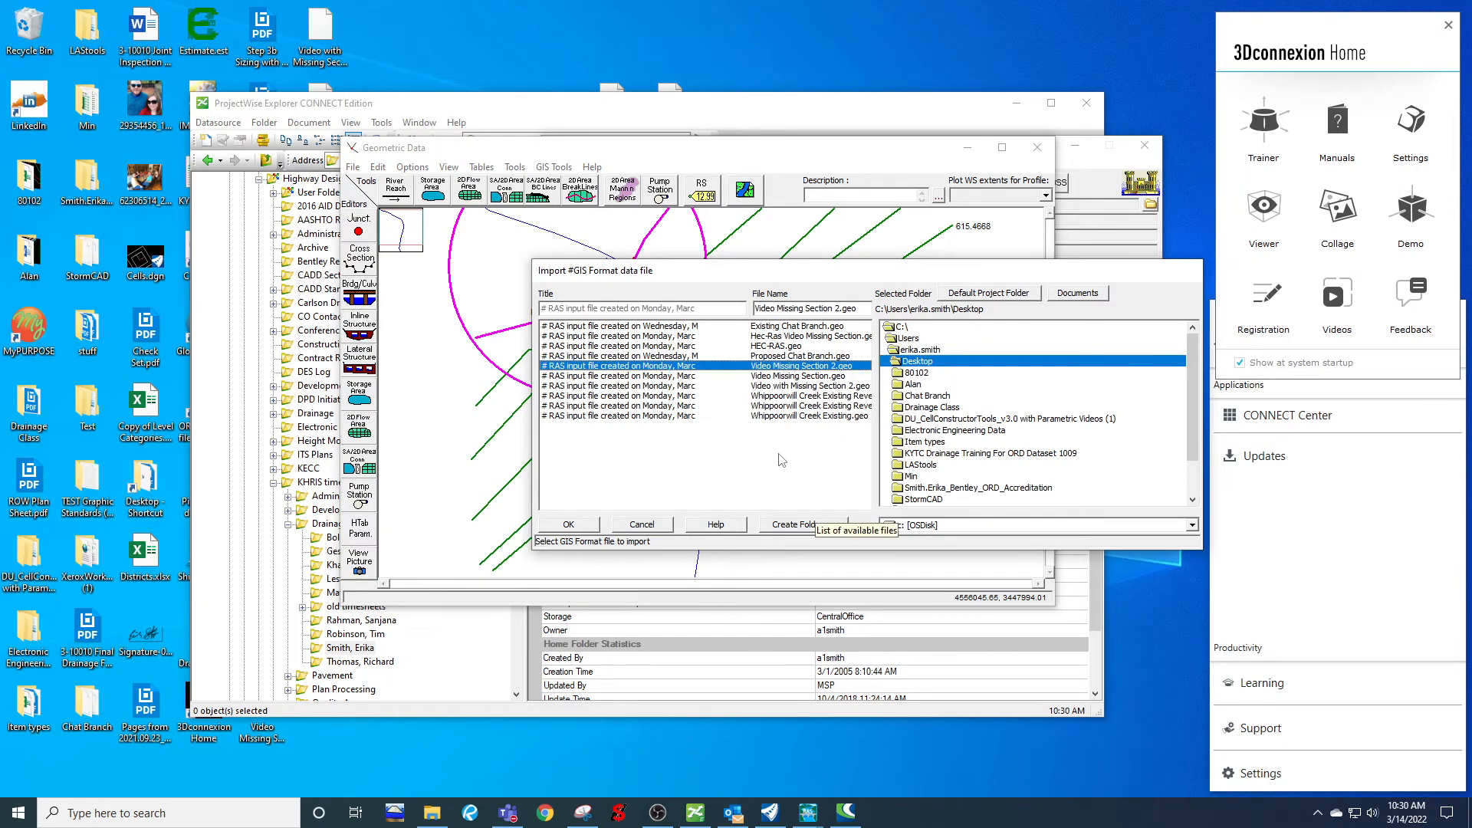
pyautogui.click(569, 526)
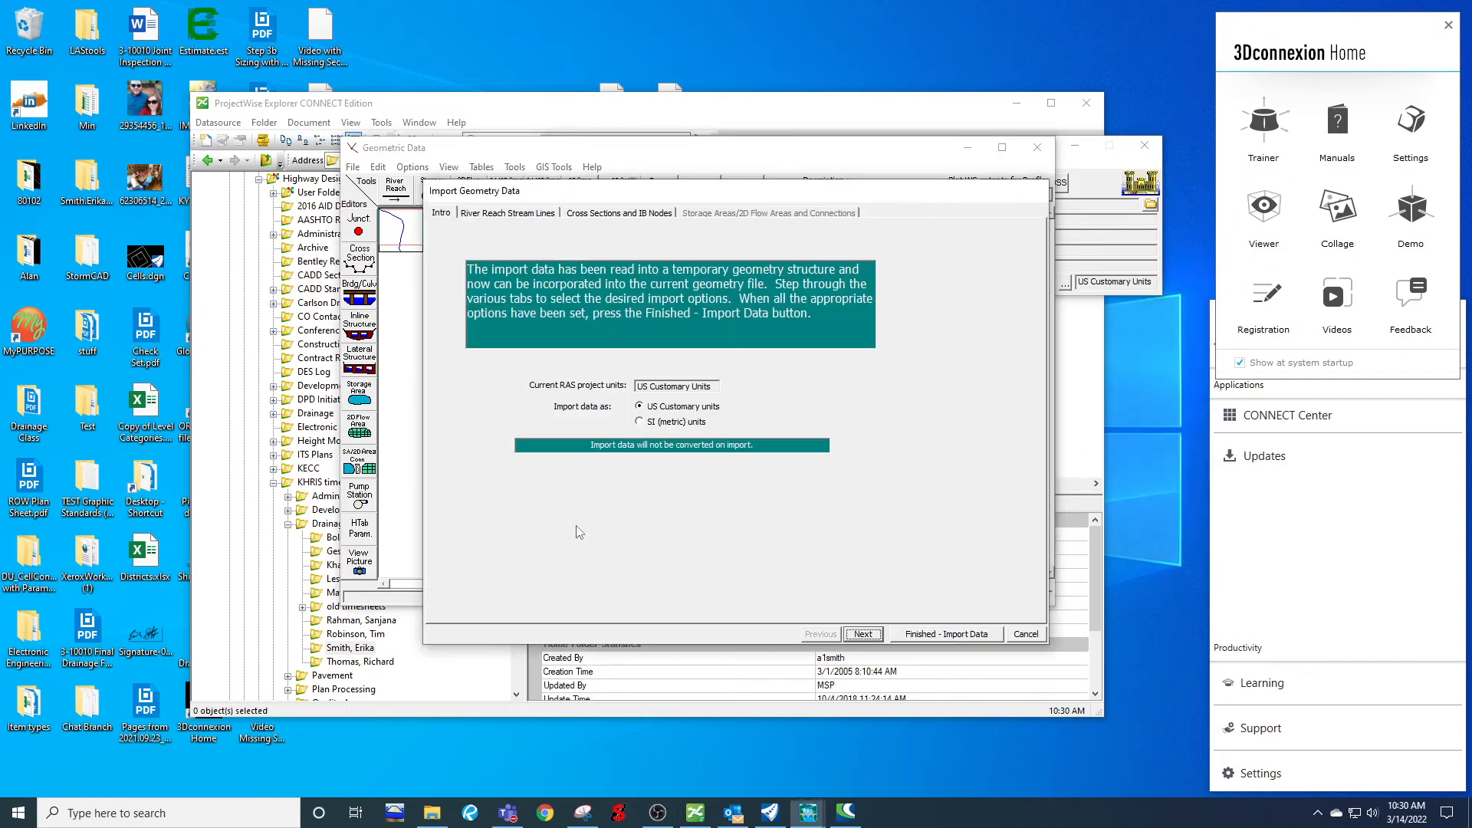
# Keep US Customary units for the import and exclude the Whippoorwill Creek stream line from it.
pyautogui.click(863, 634)
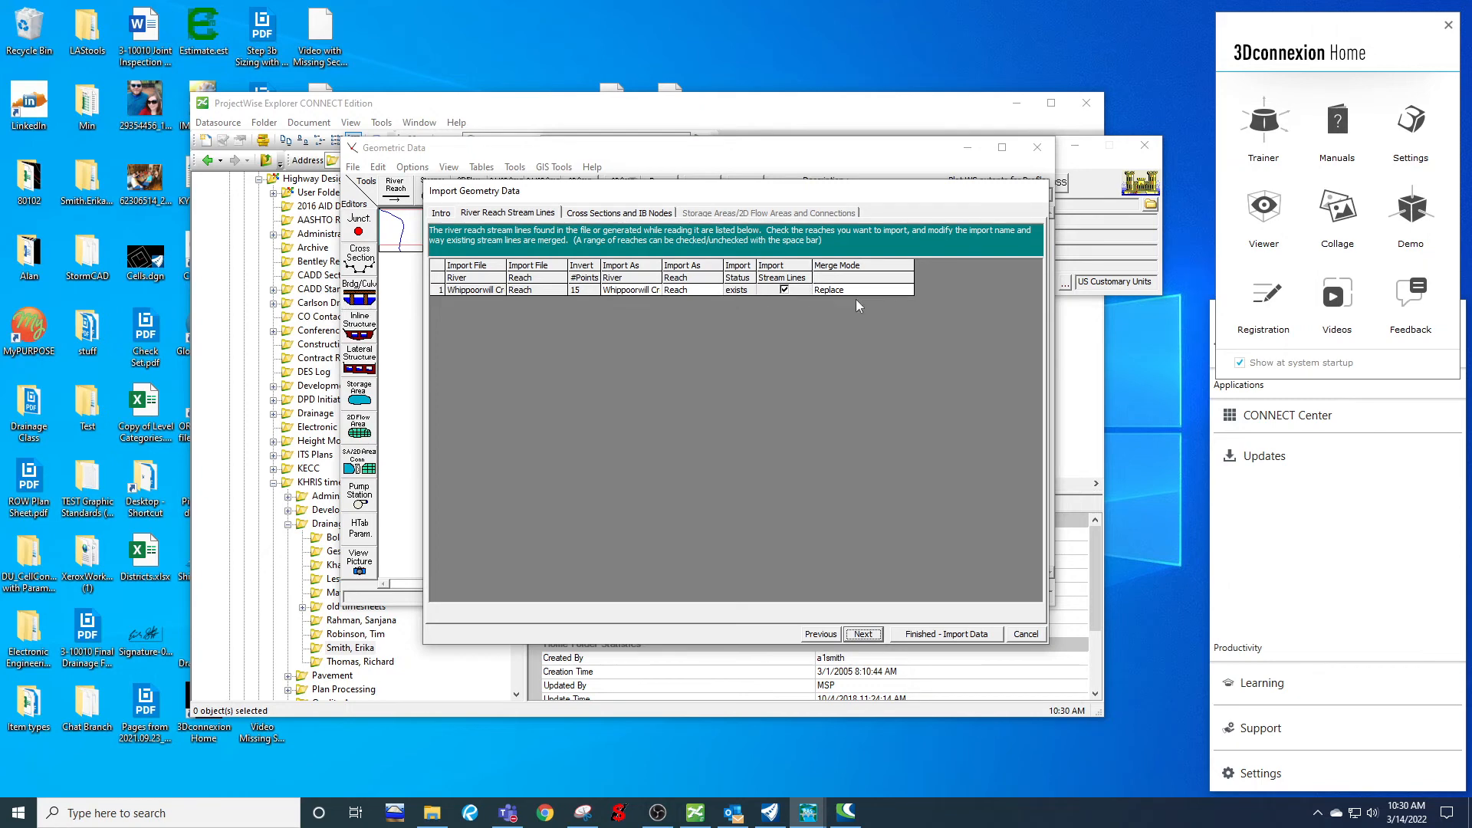
pyautogui.click(888, 292)
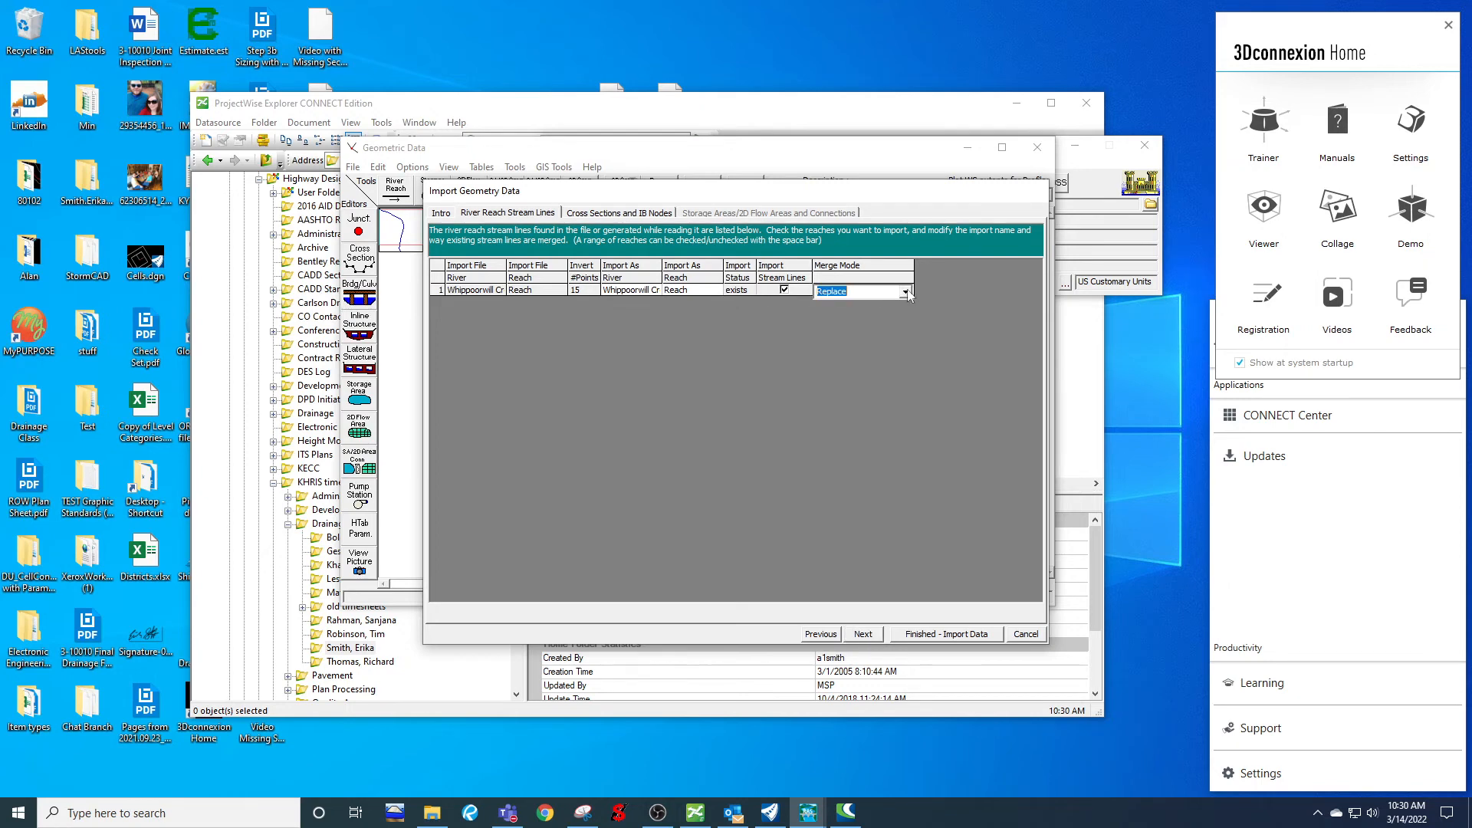
pyautogui.click(906, 292)
pyautogui.click(907, 292)
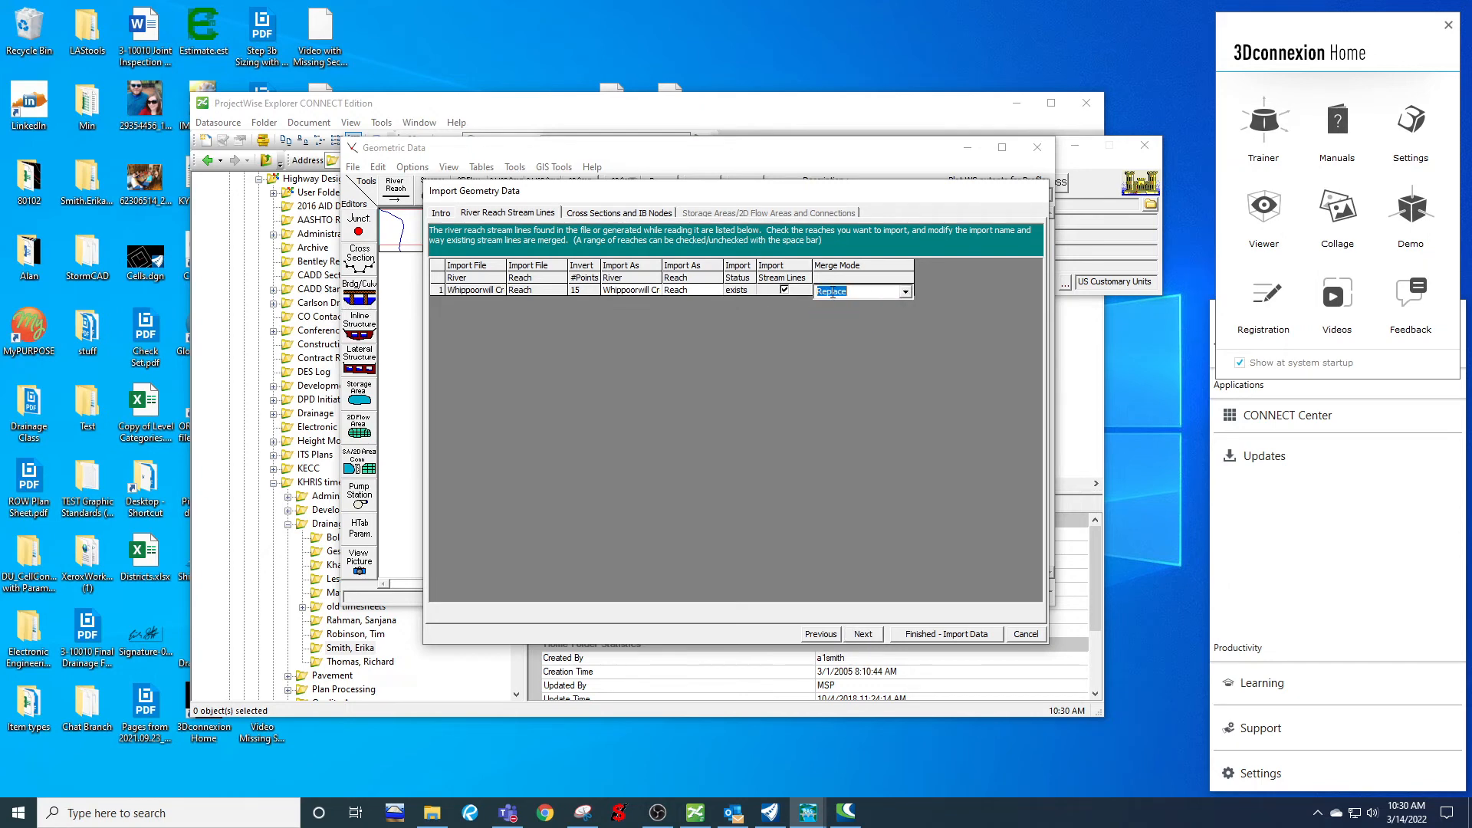
pyautogui.click(788, 294)
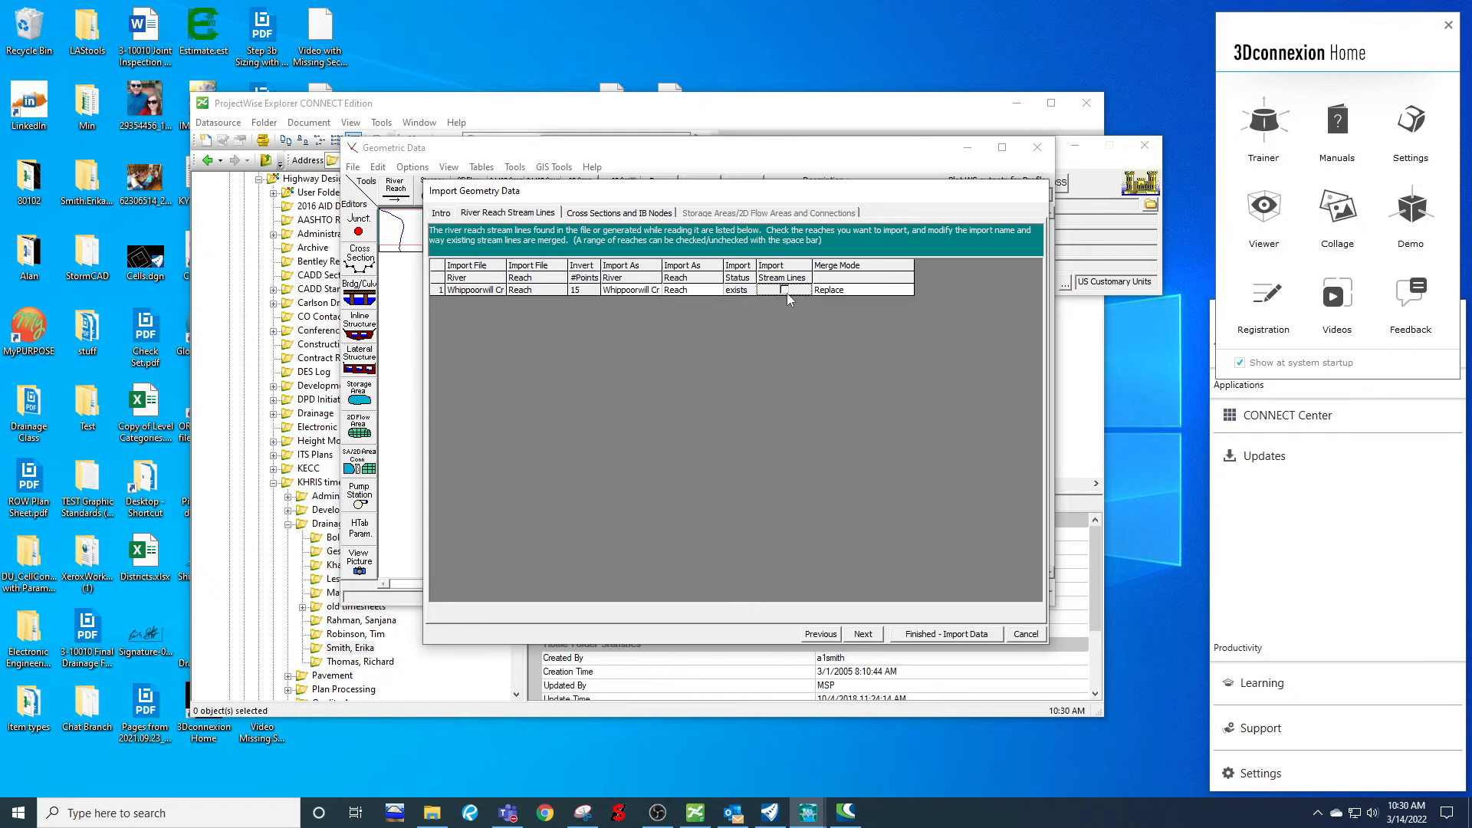
# Import cross sections 546.0376 and 466.3167 with the preselected properties and finish the geometry import.
pyautogui.click(866, 634)
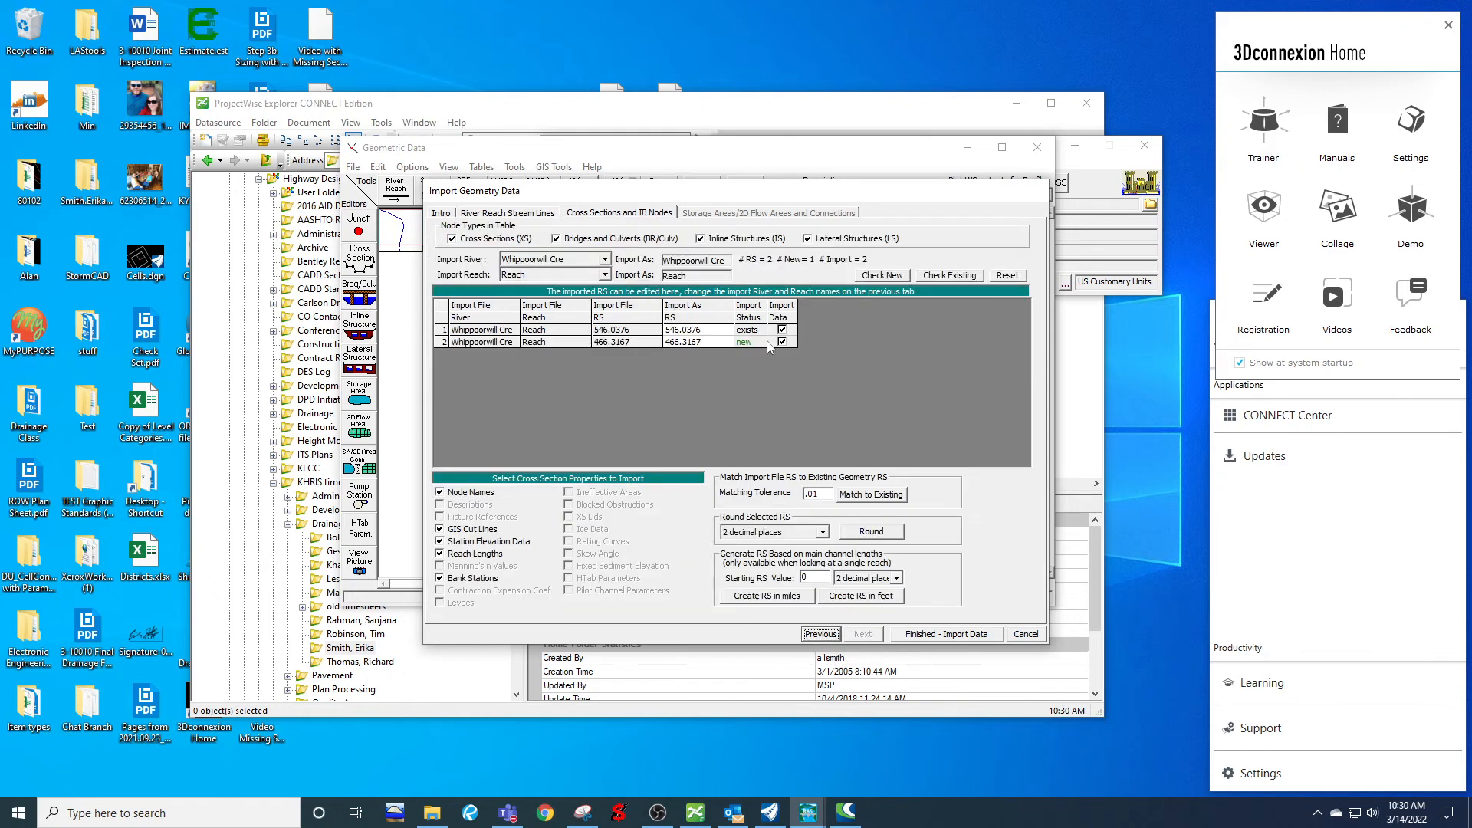
pyautogui.click(782, 340)
pyautogui.click(955, 636)
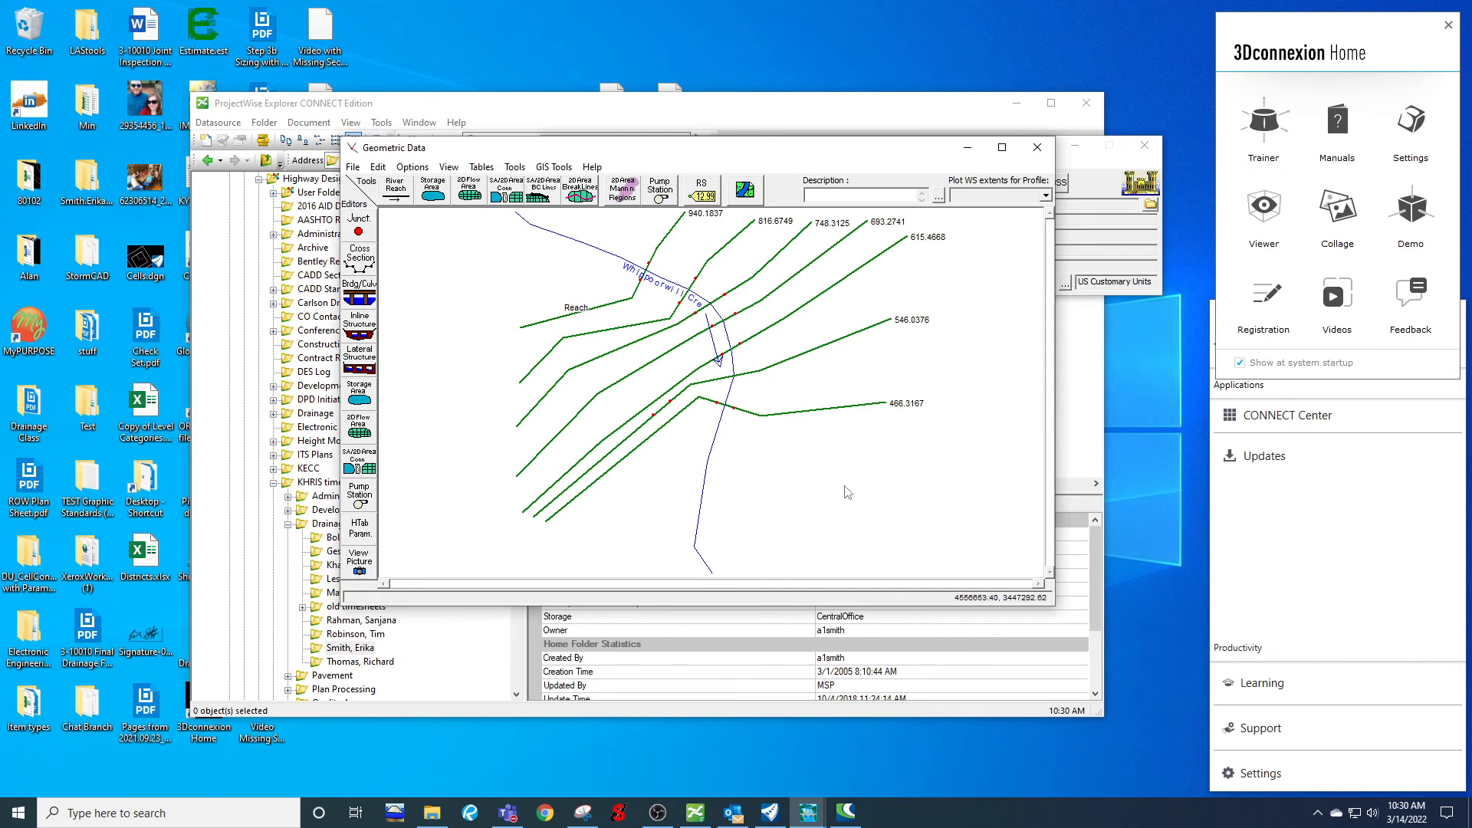
pyautogui.rightClick(787, 364)
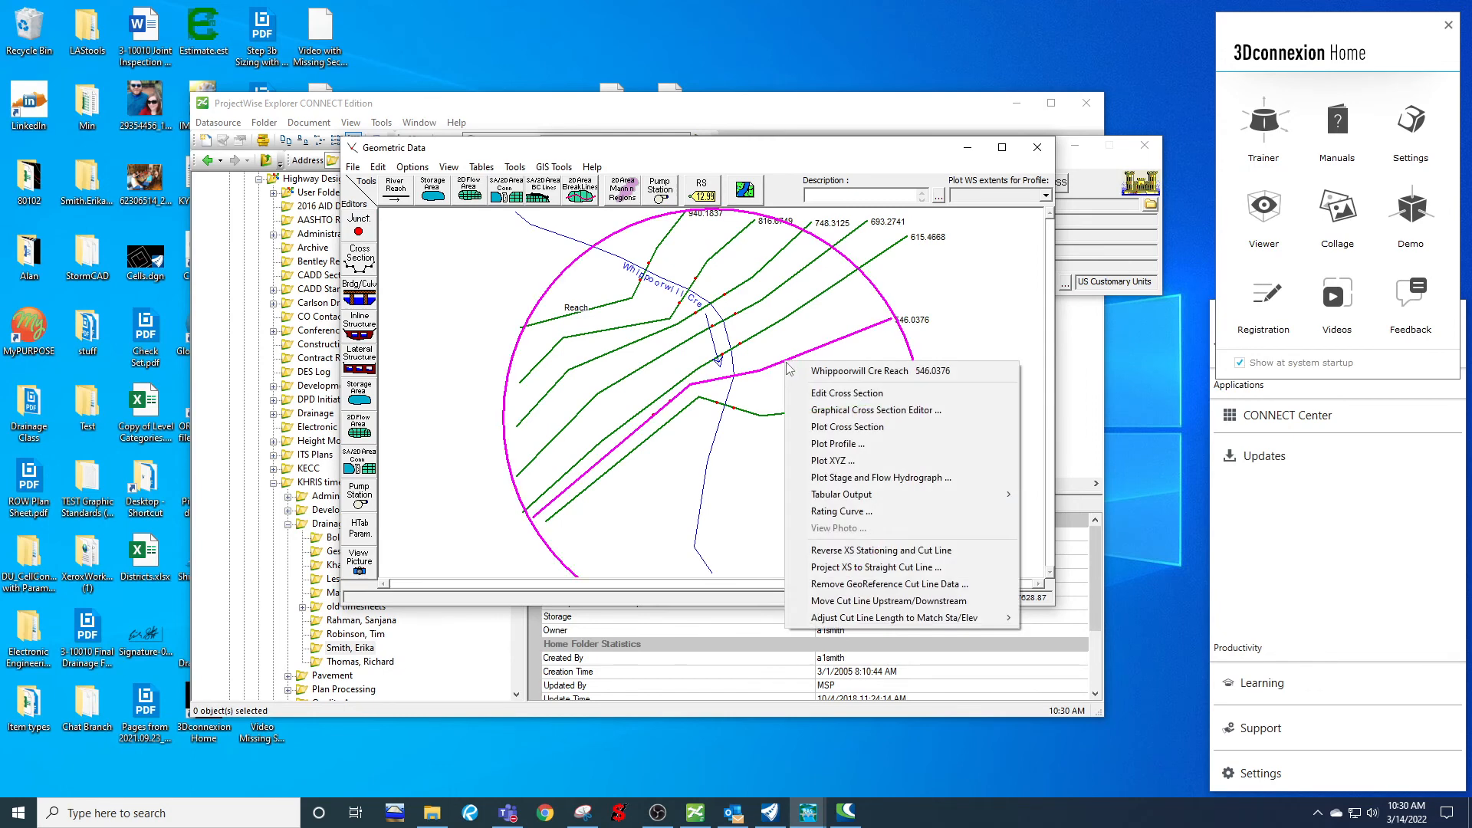
pyautogui.click(683, 432)
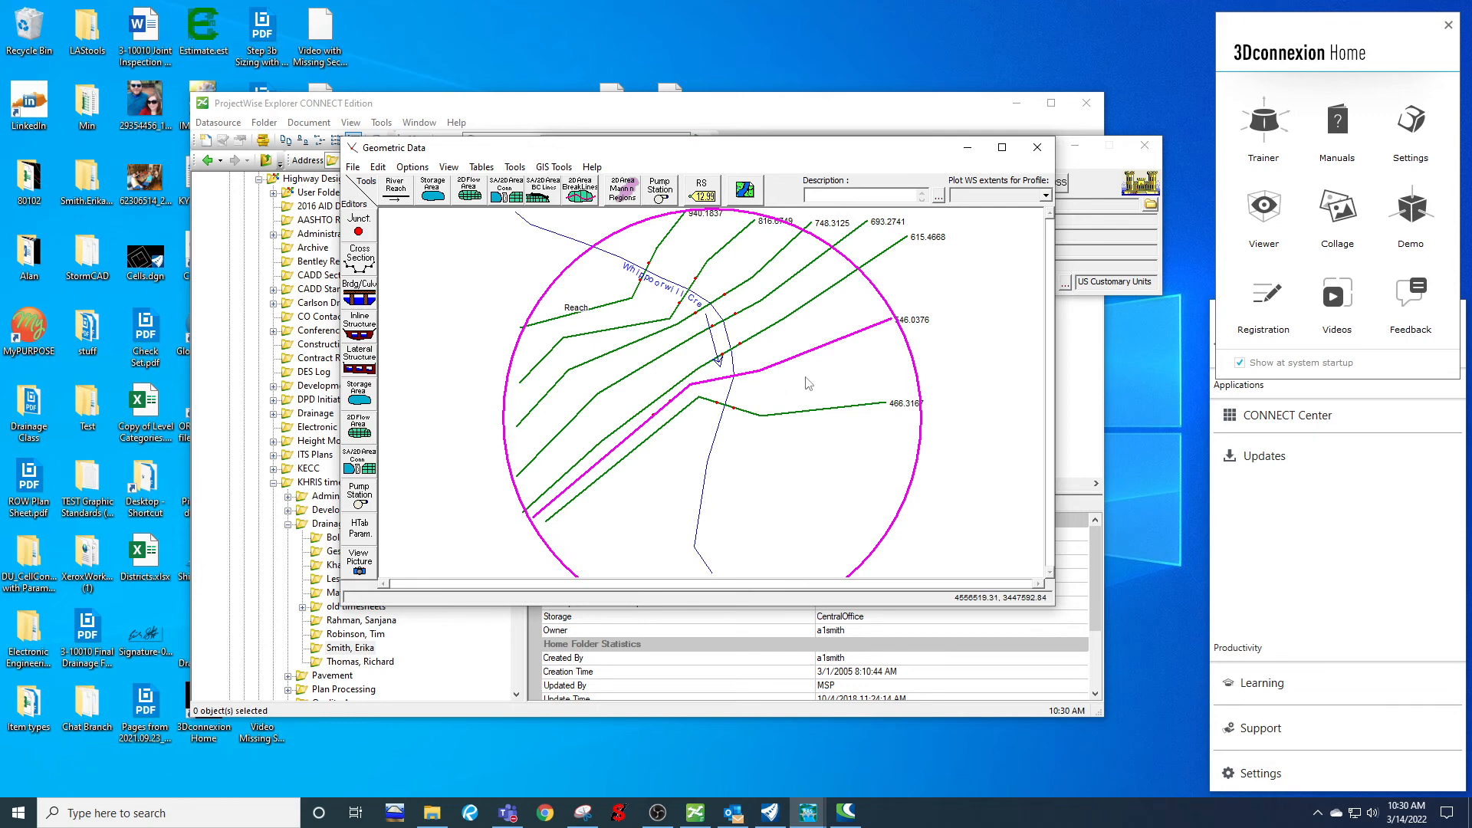
pyautogui.rightClick(794, 312)
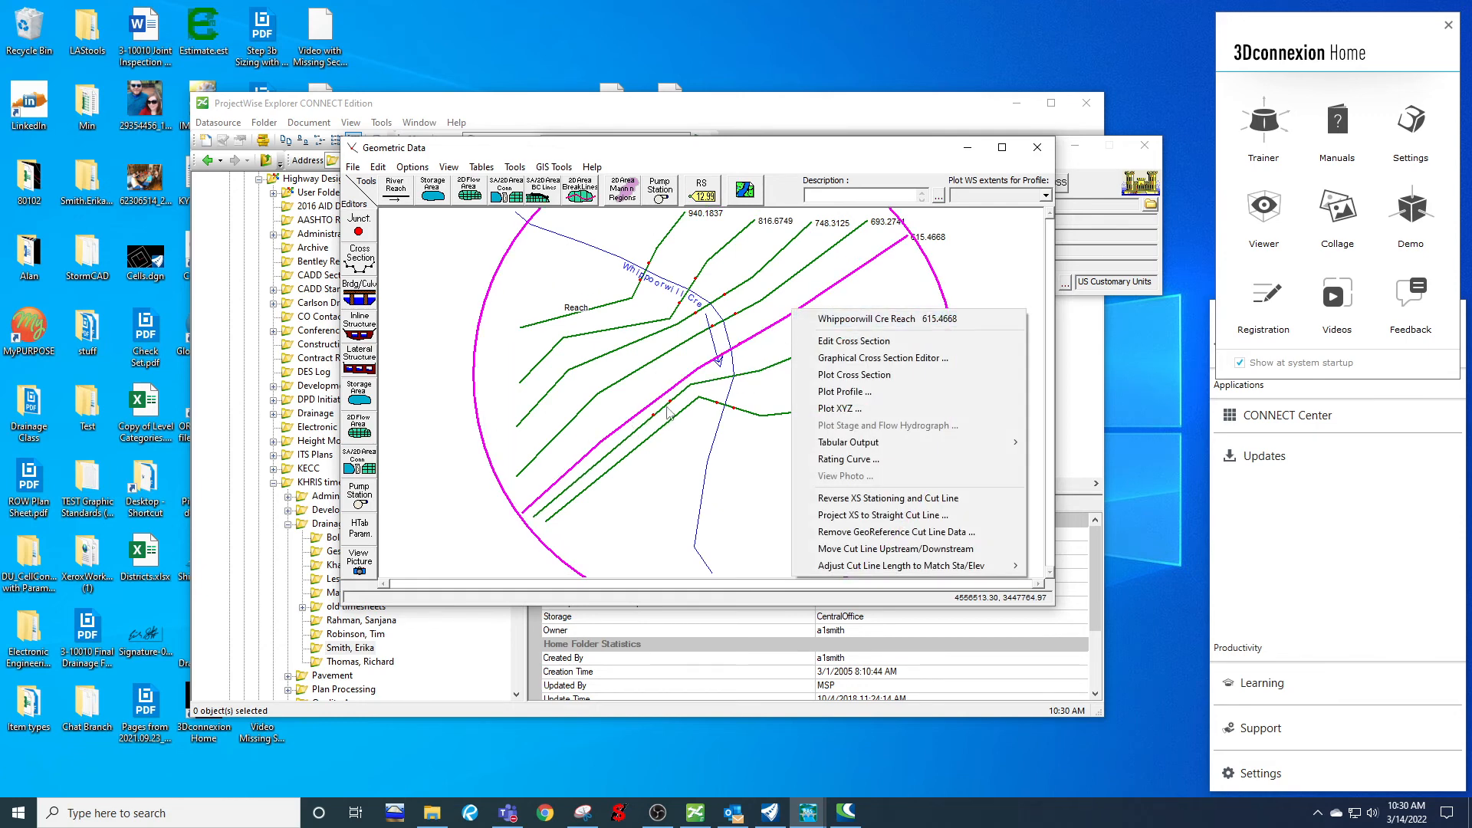
pyautogui.click(741, 376)
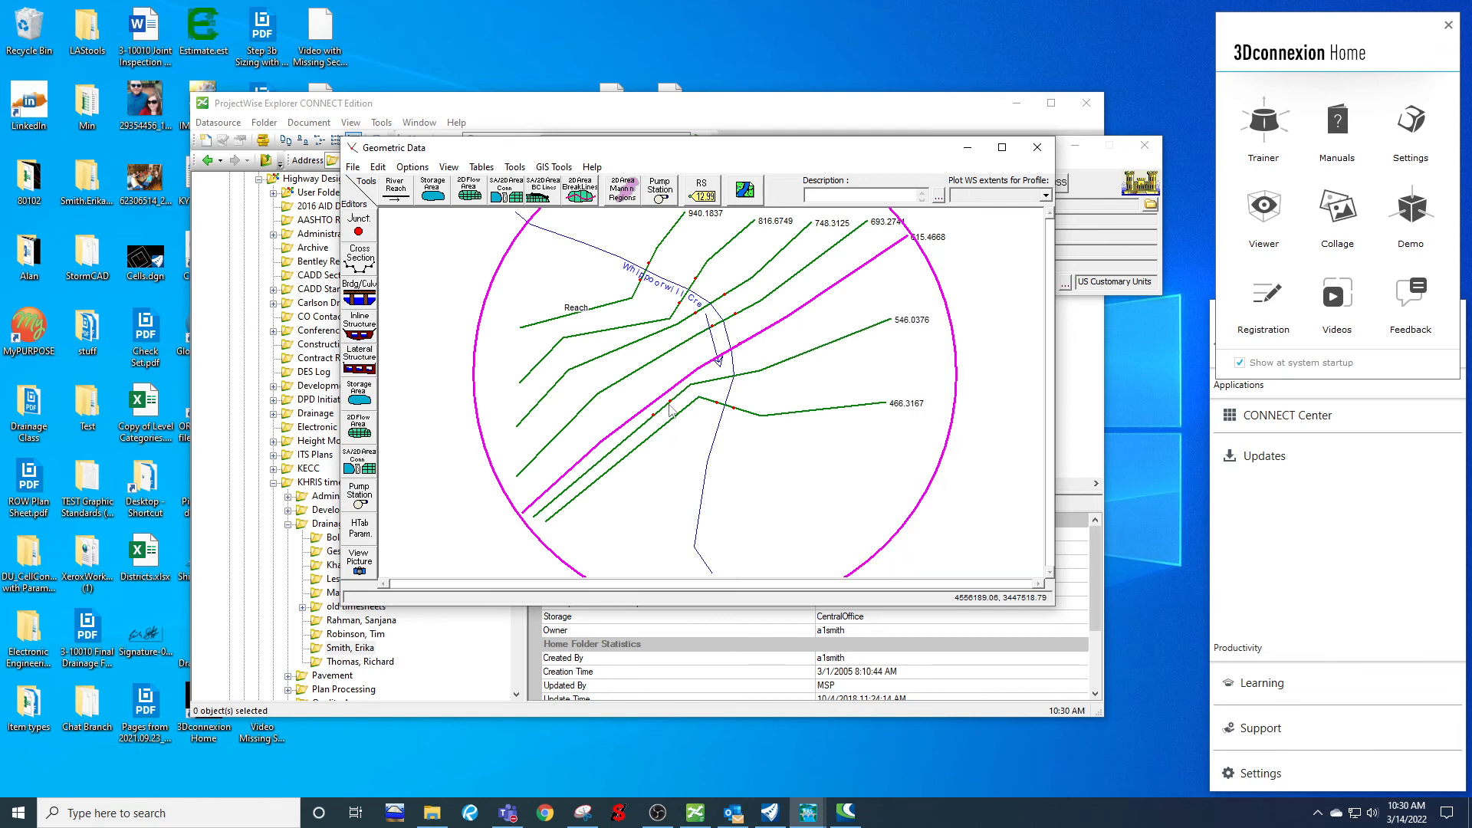